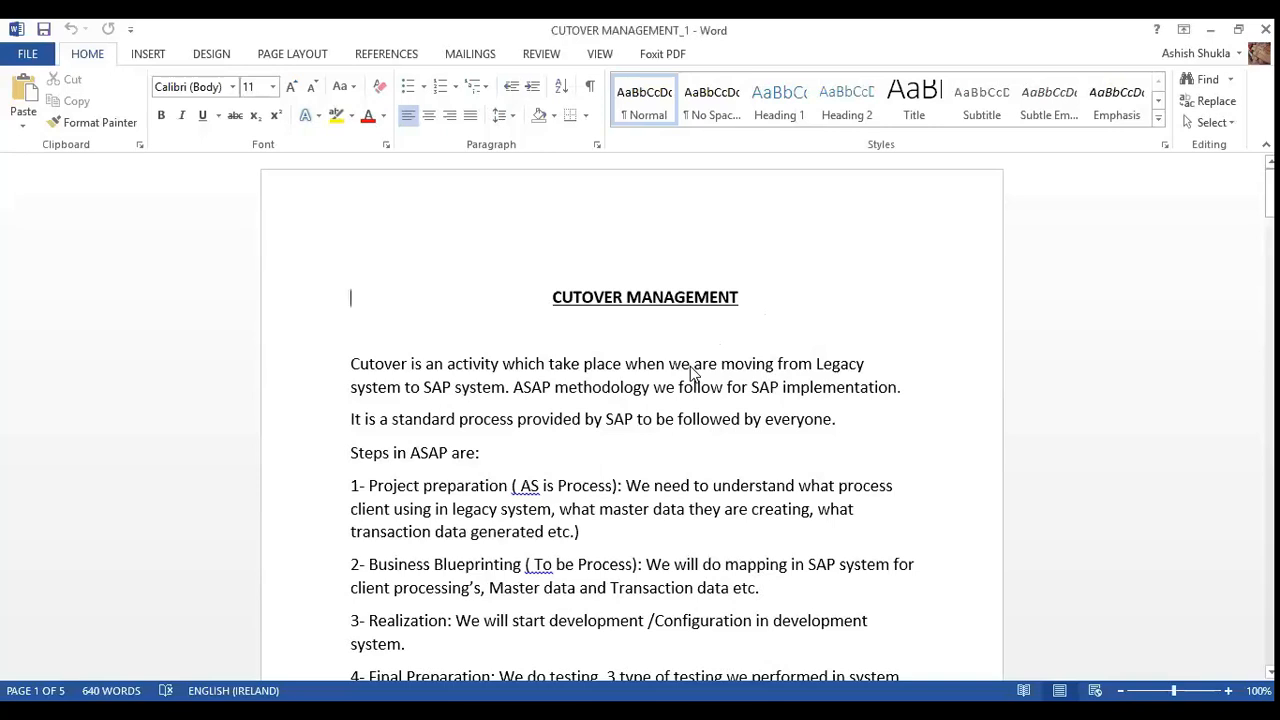
- Review the existing cutover notes from the ASAP steps through the FICO, Production Planning and Warehouse Management sections
key(Down)
key(Down)
key(Down)
key(Down)
key(Down)
key(Down)
key(Down)
key(Down)
key(Down)
key(Down)
key(Down)
key(Down)
key(Down)
key(Down)
key(Down)
key(Down)
key(Down)
key(Down)
key(Down)
key(Down)
key(Down)
key(Down)
key(Down)
key(Down)
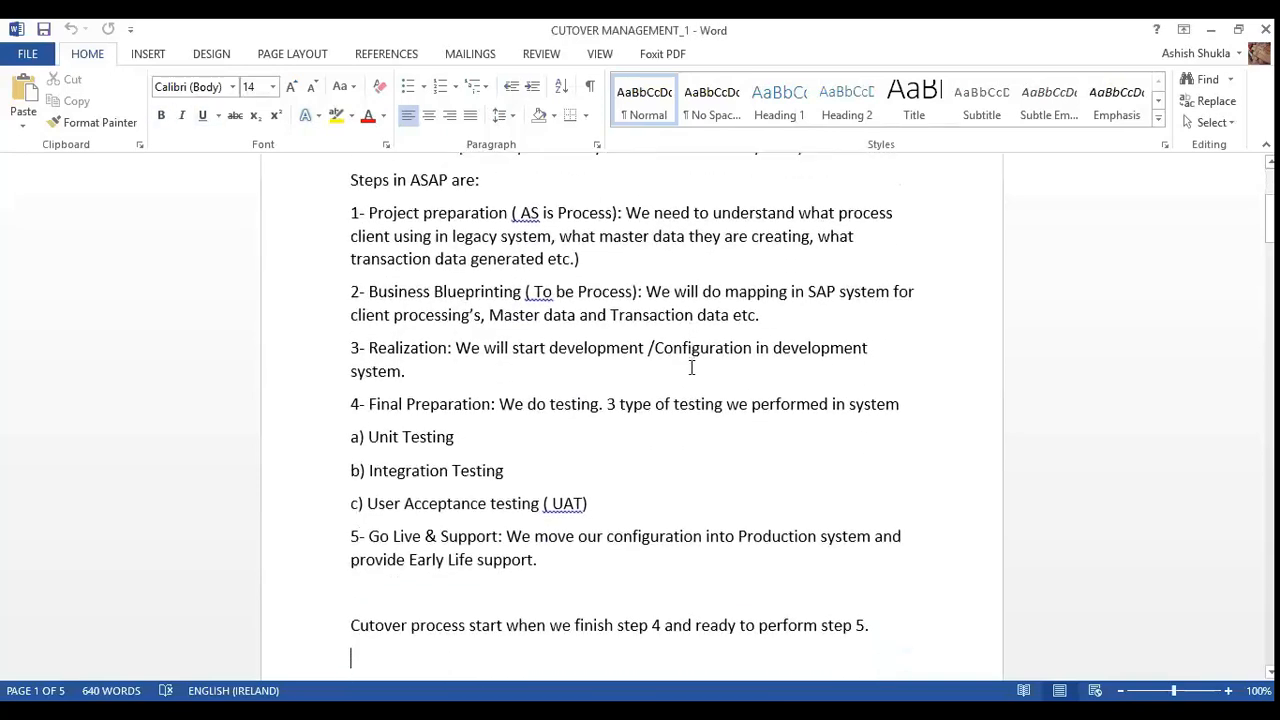
key(Down)
key(Down)
key(Down)
key(Down)
key(Down)
key(Down)
key(Down)
key(Down)
key(Down)
key(Down)
key(Down)
key(Down)
key(Down)
key(Down)
key(Down)
key(Down)
key(Down)
key(Down)
key(Down)
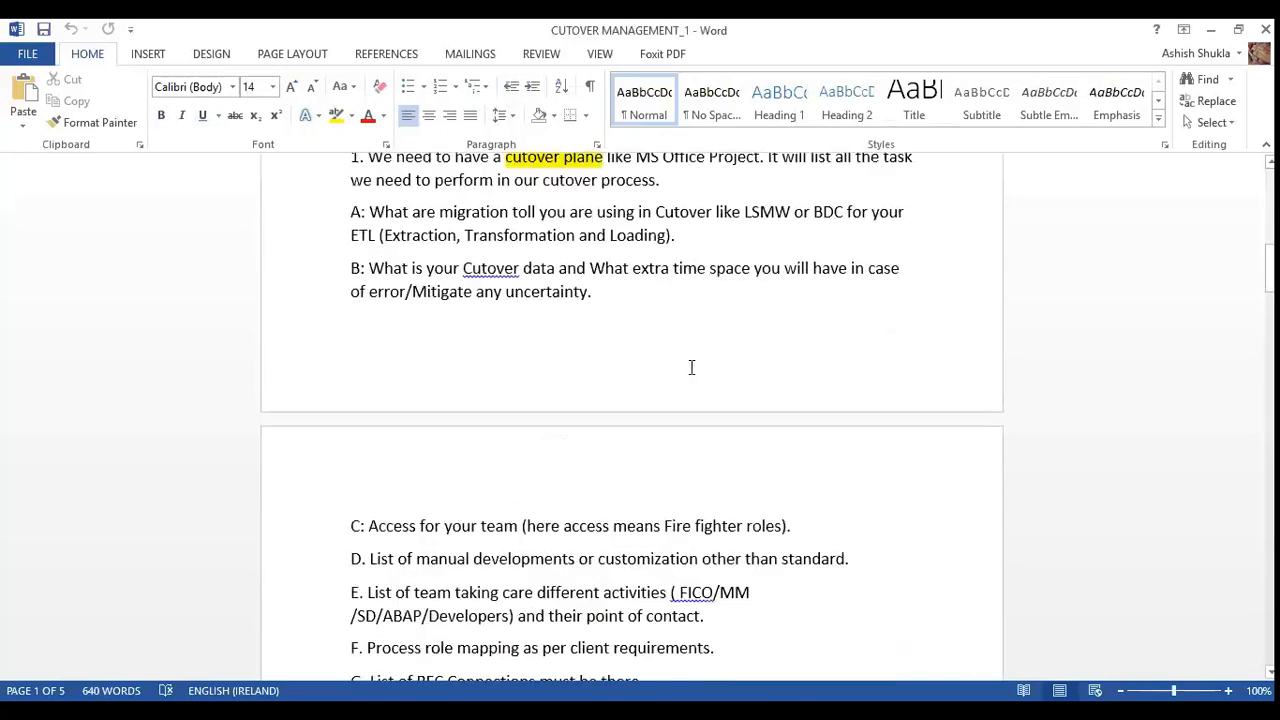
key(Down)
key(Down)
key(Down)
key(Down)
key(Down)
key(Down)
key(Down)
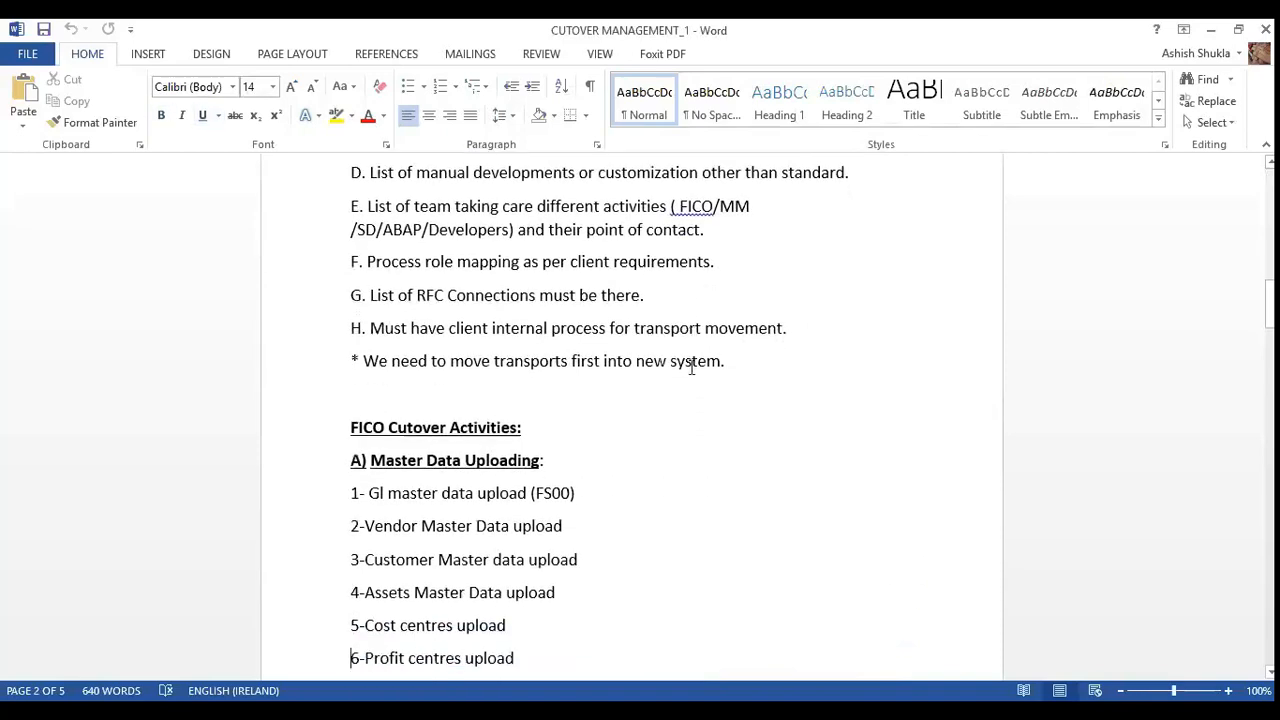
key(Down)
key(Down)
key(Down)
key(Down)
key(Down)
key(Down)
key(Down)
key(Down)
key(Down)
key(Down)
key(Down)
key(Down)
key(Down)
key(Down)
key(Down)
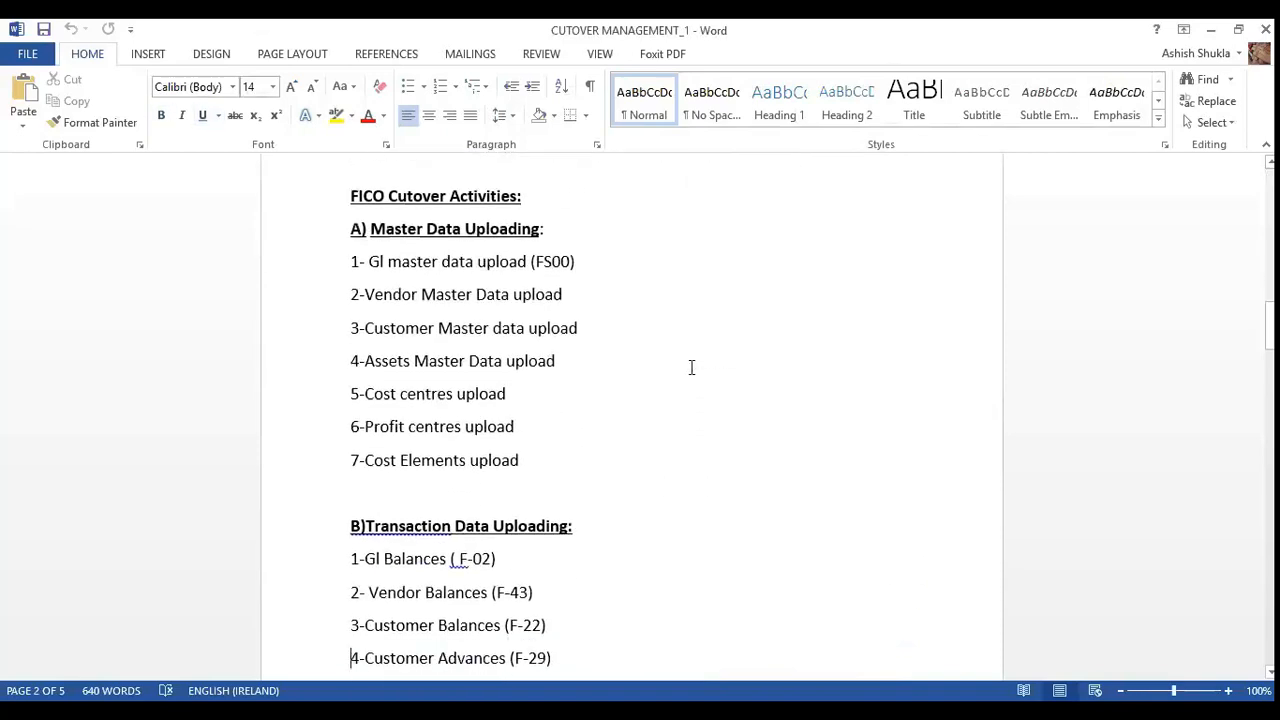
key(Down)
key(Down)
key(Down)
key(Down)
key(Down)
key(Down)
key(Down)
key(Down)
key(Down)
key(Down)
key(Down)
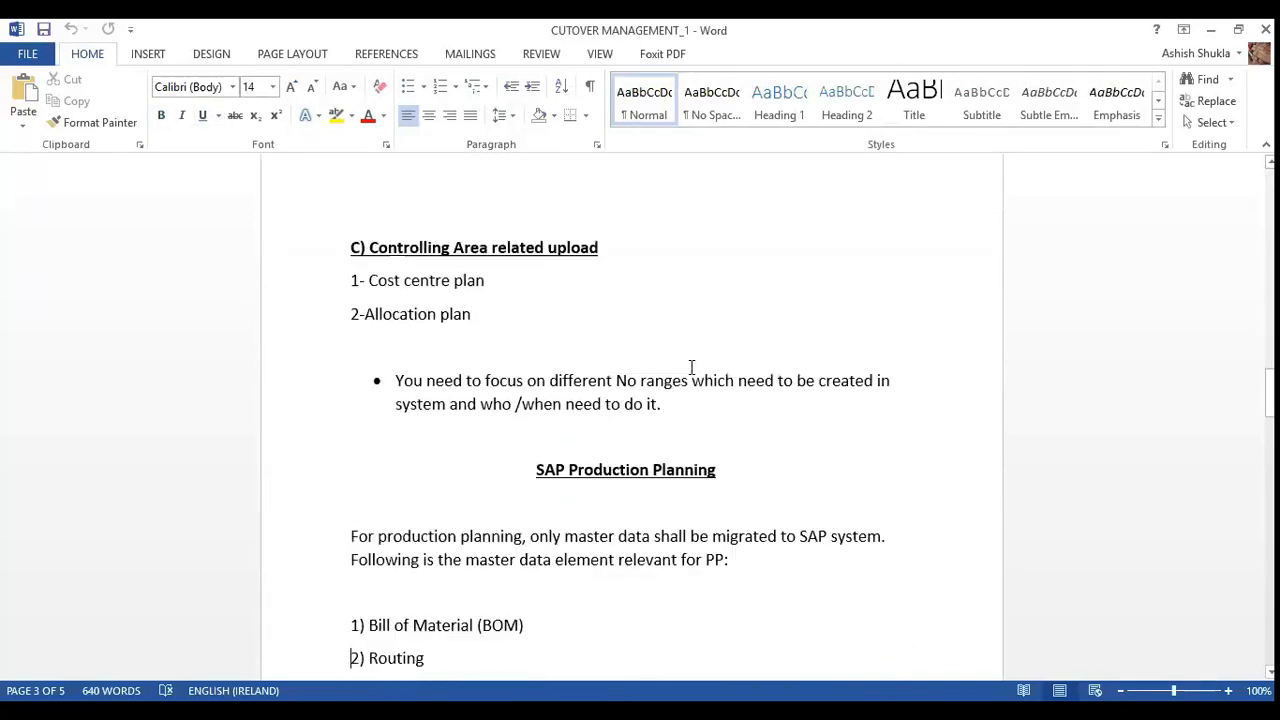
key(Down)
key(Down)
key(Down)
key(Down)
key(Down)
key(Down)
key(Down)
key(Down)
key(Down)
key(Down)
key(Down)
key(Down)
key(Down)
key(Down)
key(Down)
key(Down)
key(Down)
key(Down)
key(Down)
key(Down)
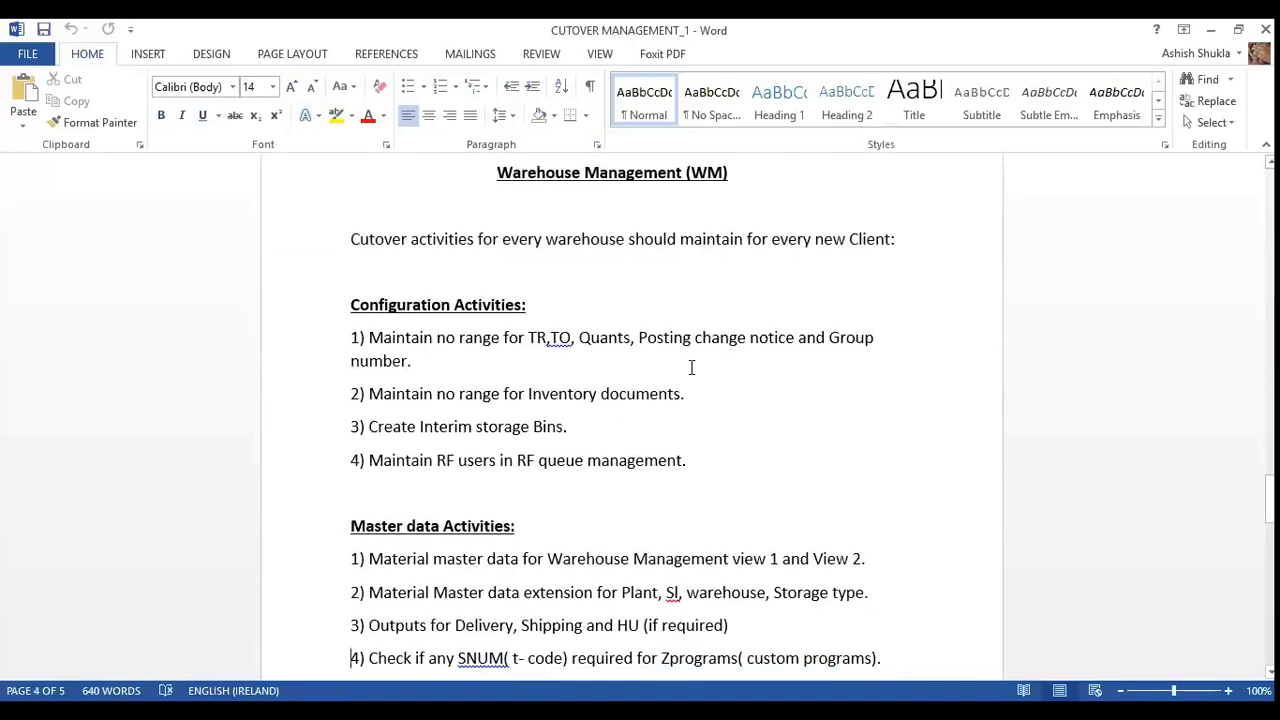
key(Down)
key(Down)
key(Down)
key(Down)
key(Down)
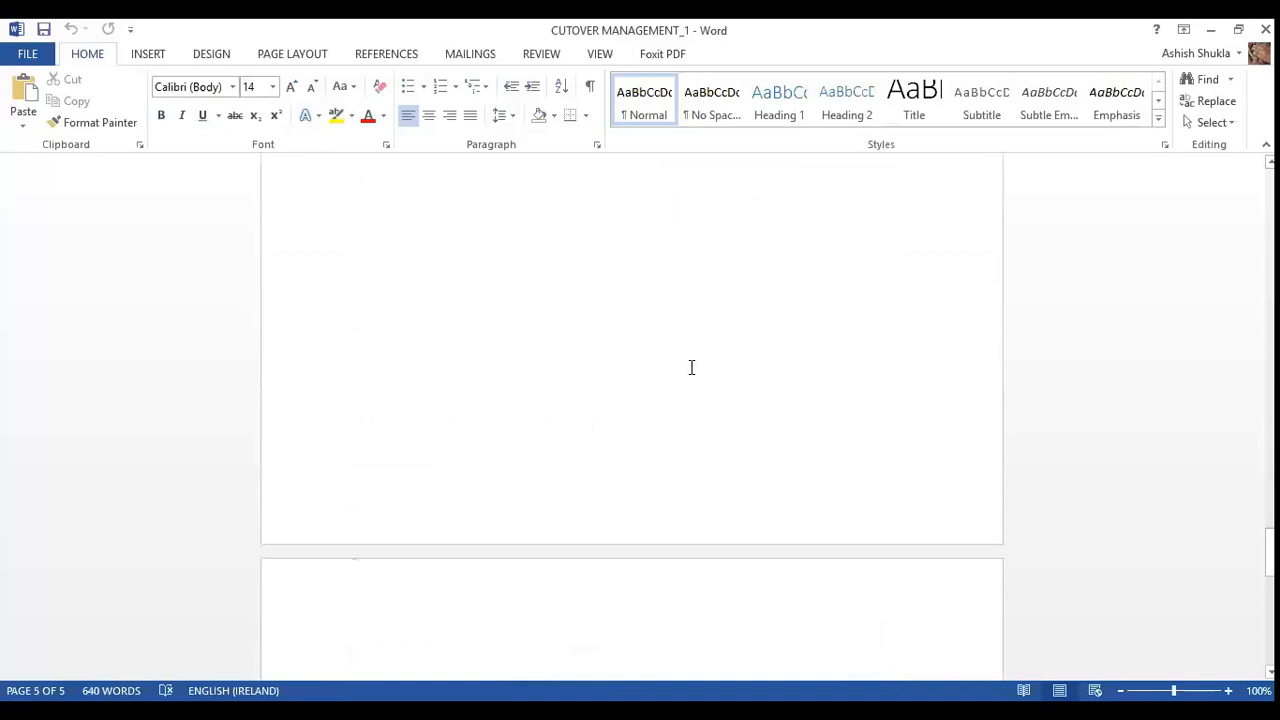
- Add the heading text "Sales And Distribution" a few lines below the last Warehouse Management item
click(691, 368)
key(Up)
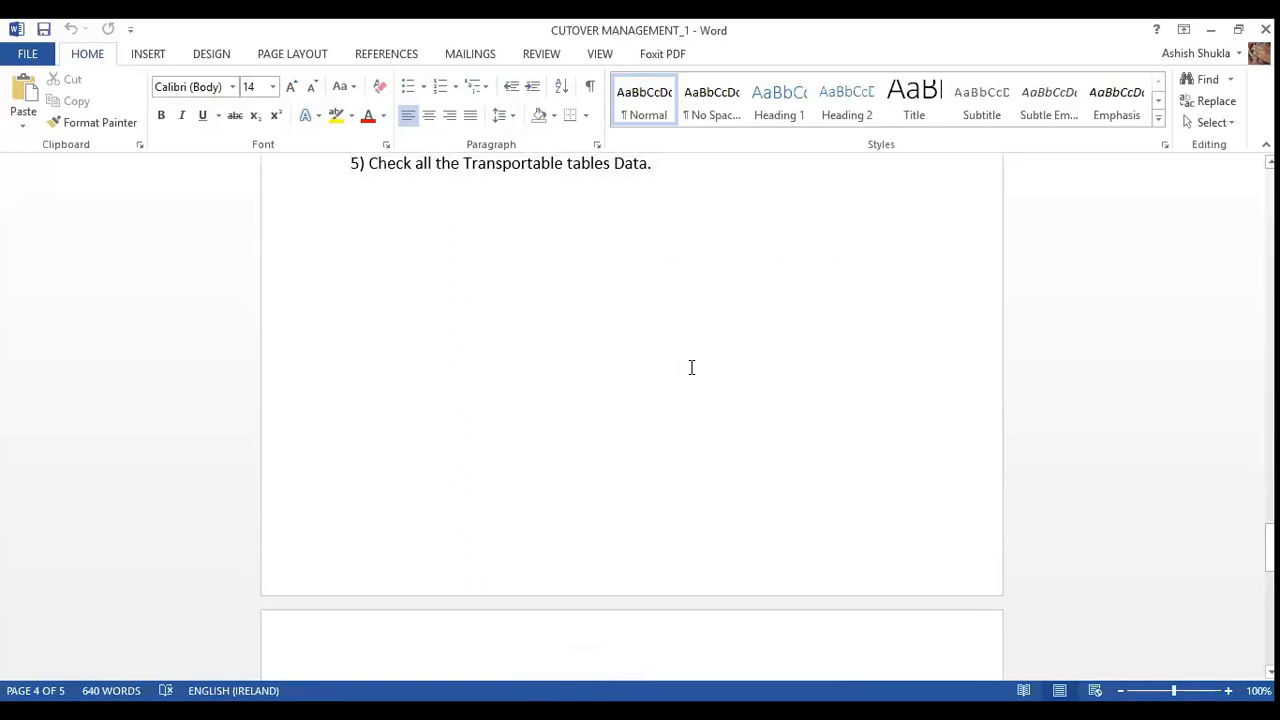
key(Down)
key(Down)
key(Return)
text(Sale)
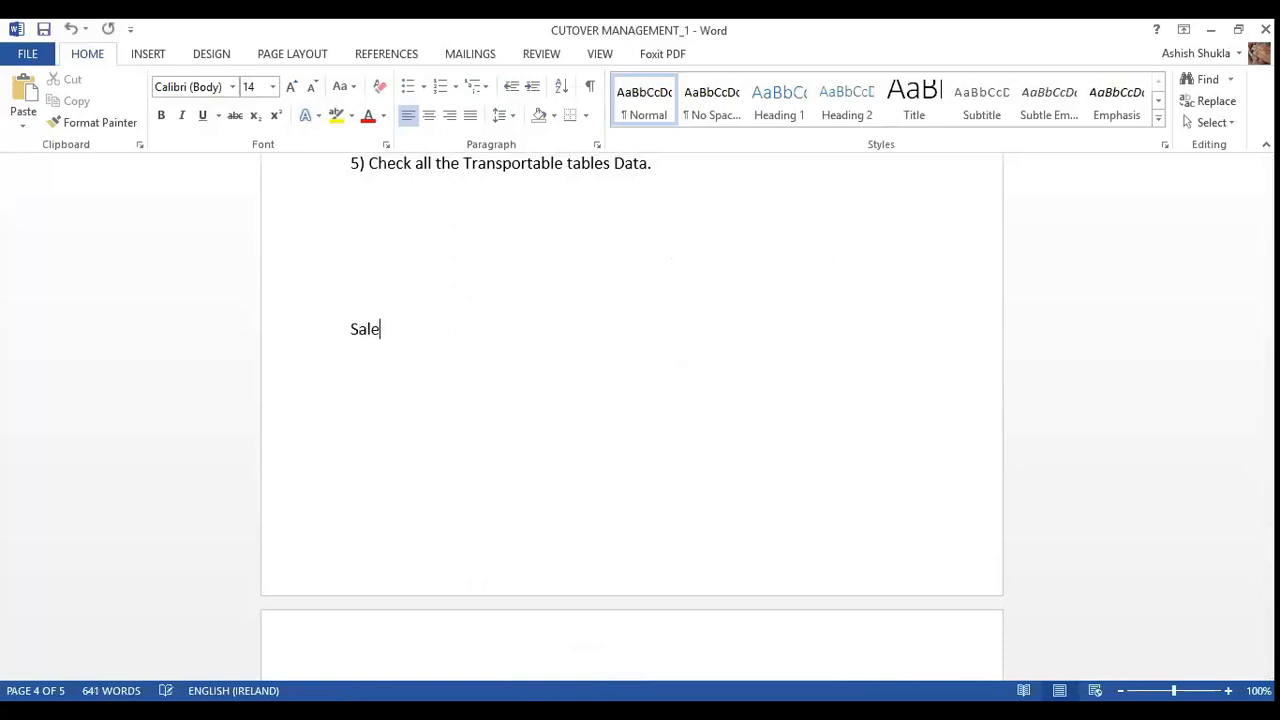
text(s And Distributio)
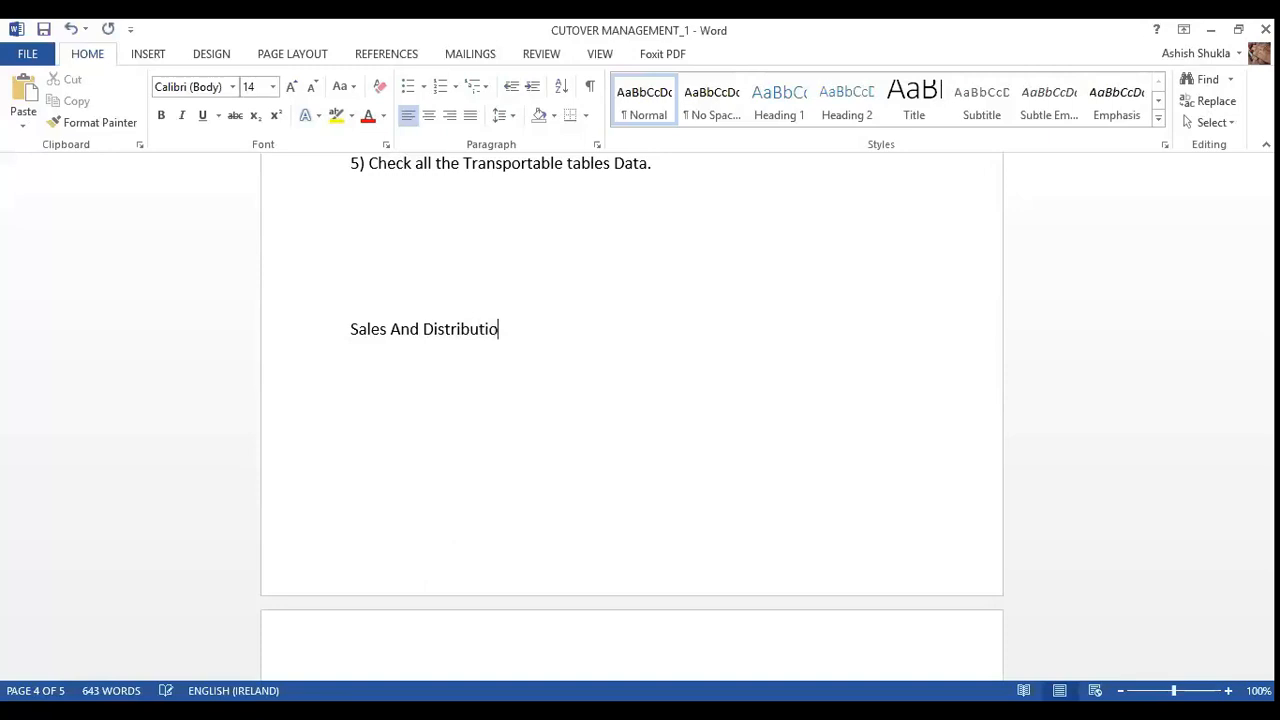
text(n)
- Indent the "Sales And Distribution" heading towards the middle of the page and make it bold and underlined
click(350, 331)
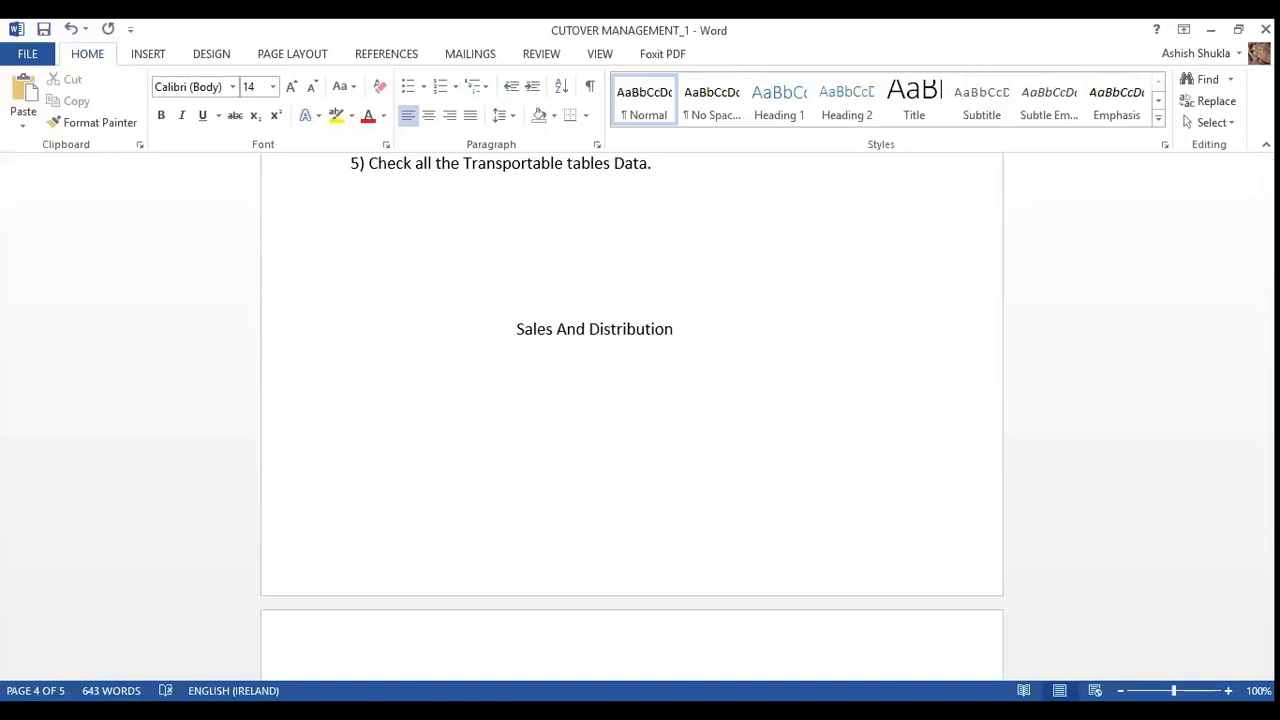
key(shift+Right)
key(shift+Right)
key(shift+Right)
key(shift+Right)
key(shift+Right)
key(shift+Right)
key(shift+Right)
key(shift+Right)
key(shift+Right)
key(shift+Right)
key(shift+Right)
key(shift+Right)
key(shift+Right)
key(shift+Right)
key(shift+Right)
key(shift+Right)
key(shift+Right)
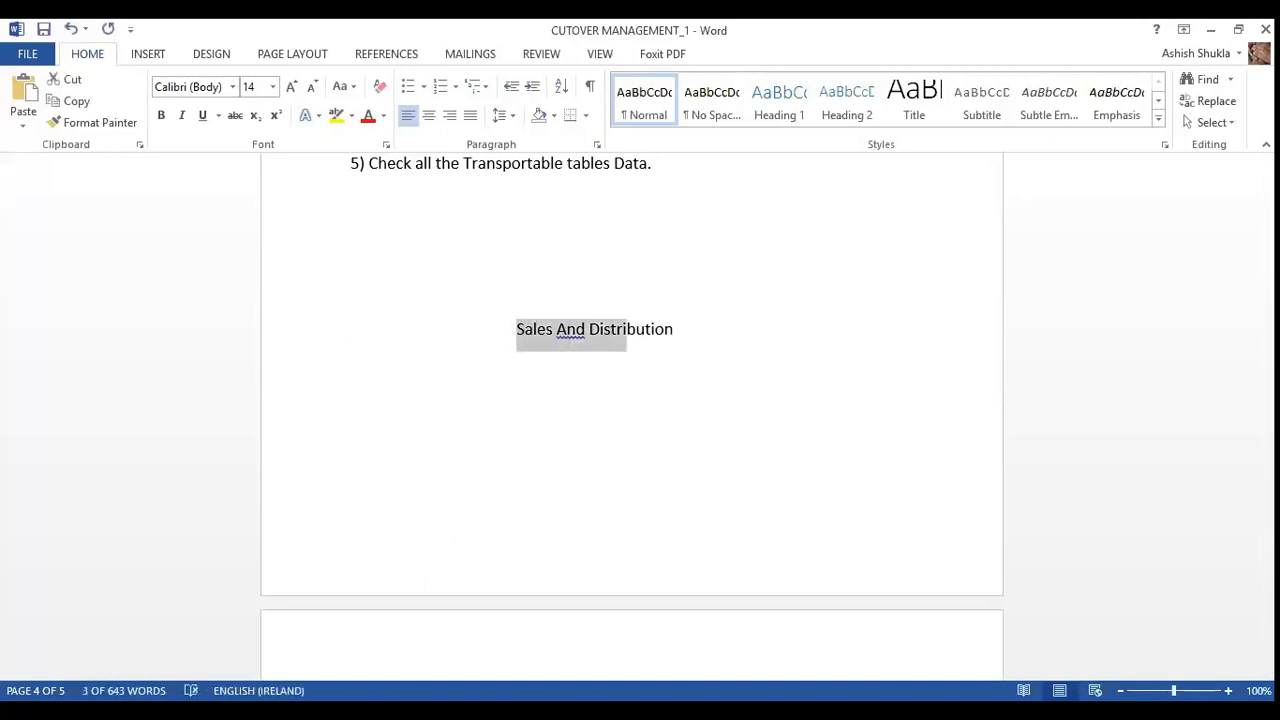
key(shift+Right)
key(shift+Right)
key(shift+Right)
key(shift+Right)
key(shift+Right)
key(shift+Right)
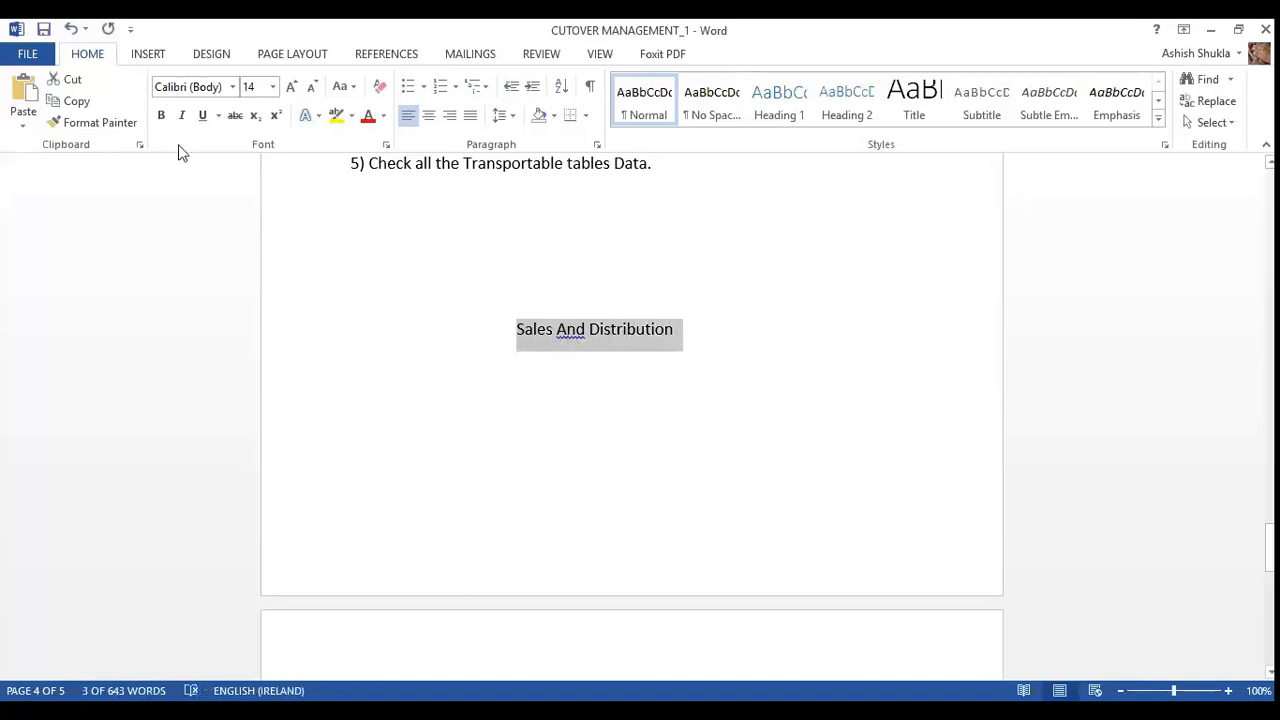
click(163, 120)
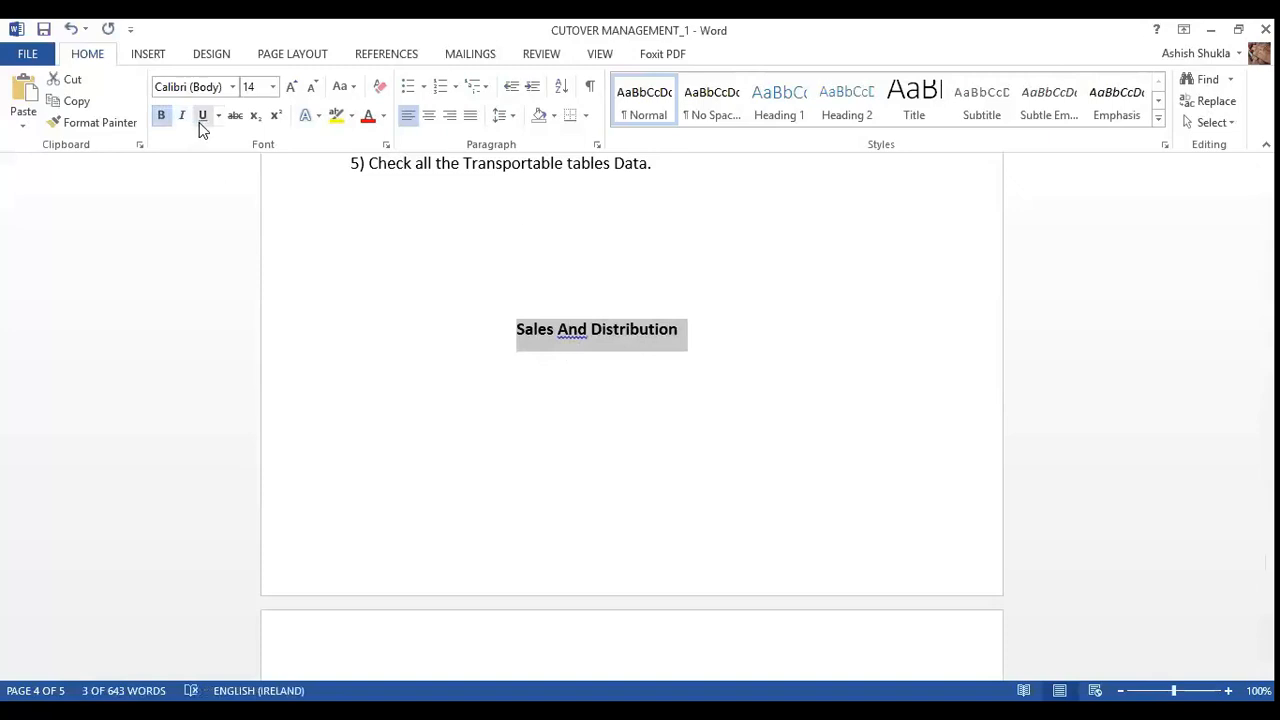
click(200, 118)
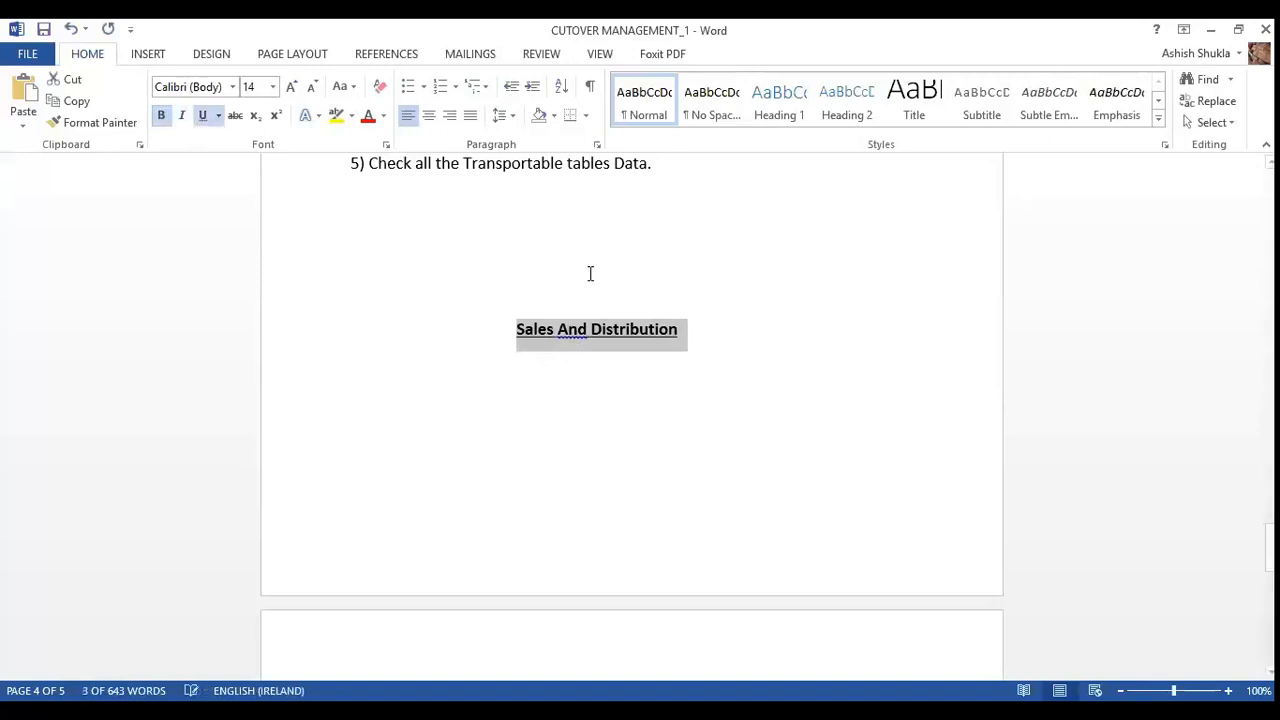
- Correct "And" to "and" in the Sales and Distribution heading and start a new paragraph two lines below it
click(569, 333)
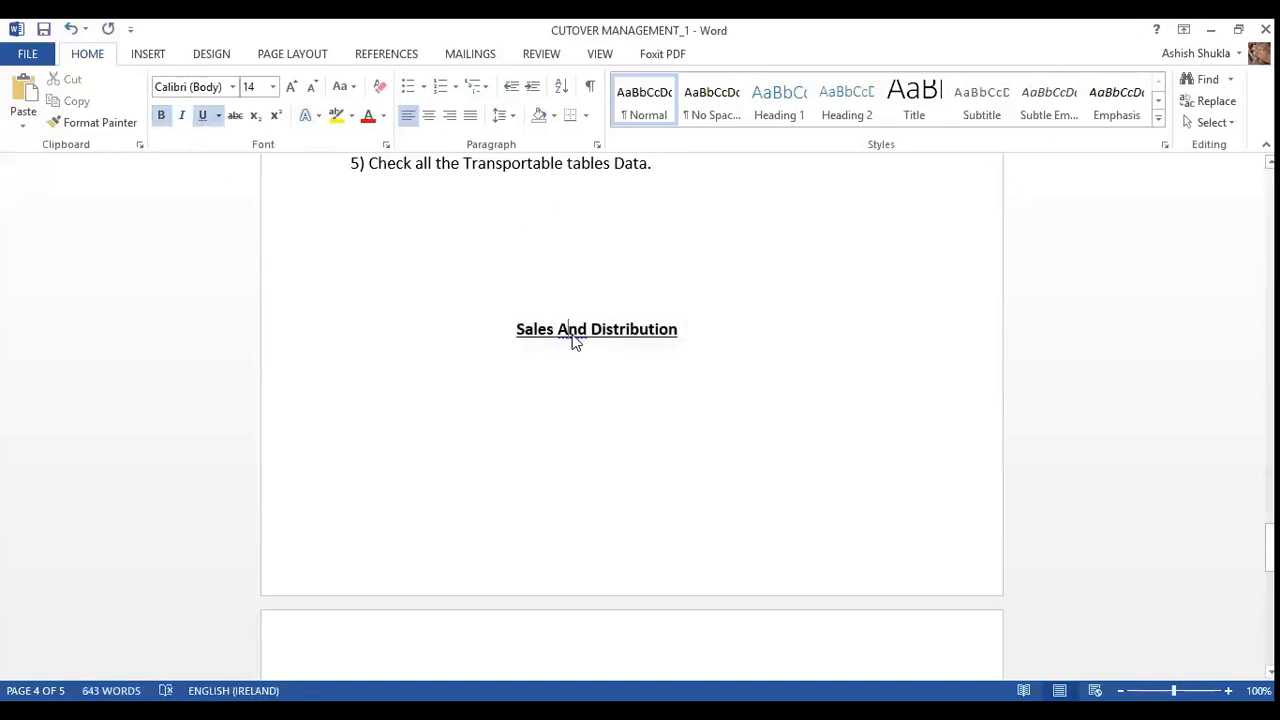
right_click(573, 341)
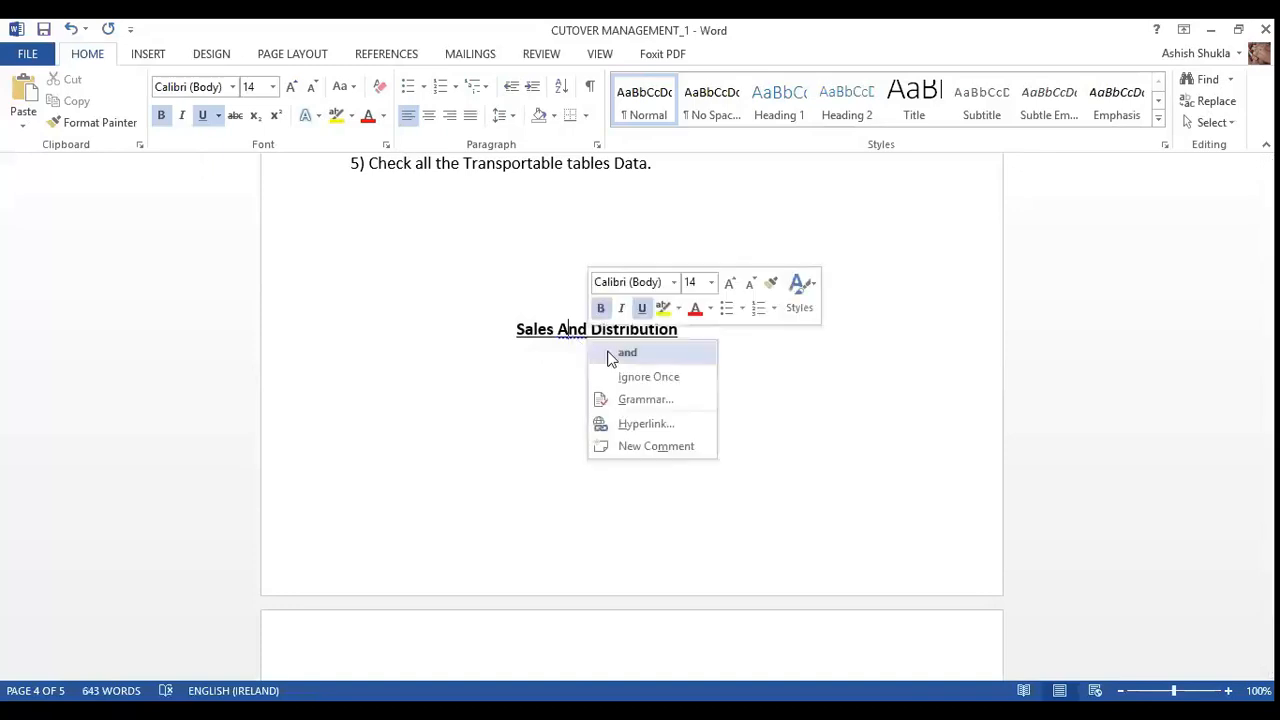
click(612, 358)
click(683, 330)
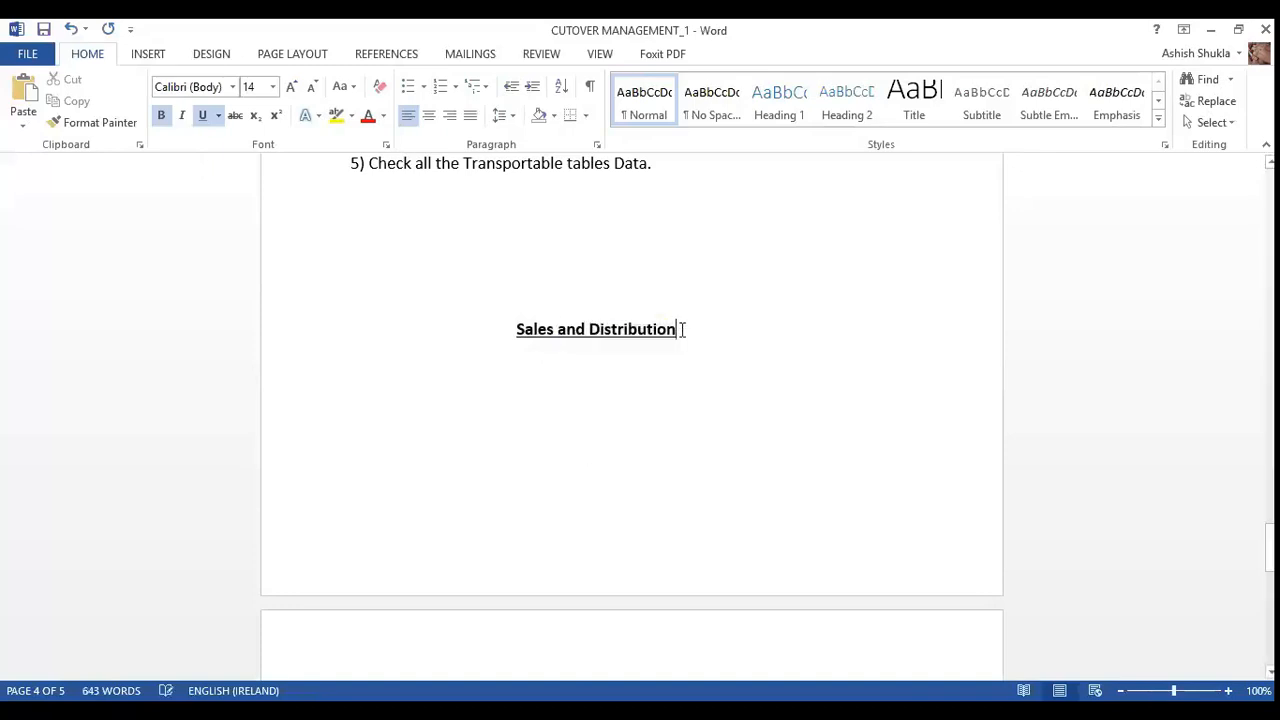
key(Return)
key(Return)
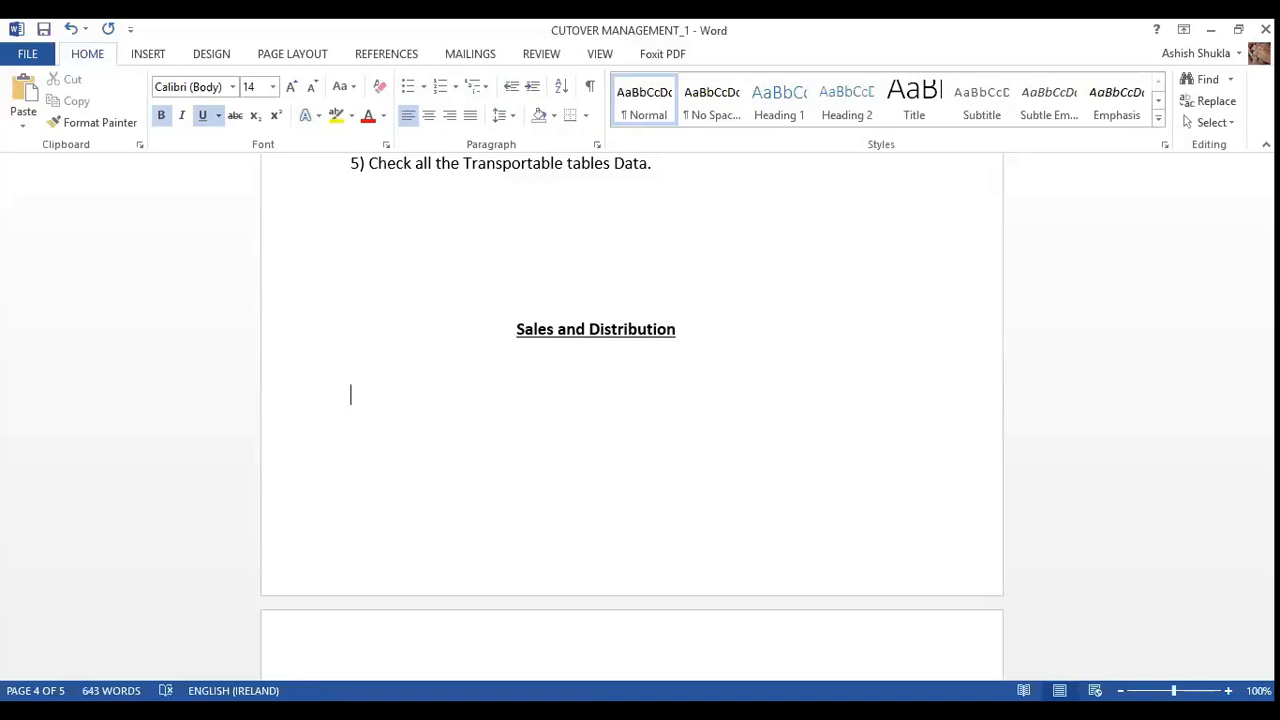
text(Cut over)
key(BackSpace)
key(BackSpace)
key(BackSpace)
key(BackSpace)
key(BackSpace)
key(BackSpace)
key(BackSpace)
key(BackSpace)
- Write "Cutover activities related to Sales and Distribution are" below the heading in bold without underline, correcting the spelling of "Distribution"
click(203, 115)
text(Cutover )
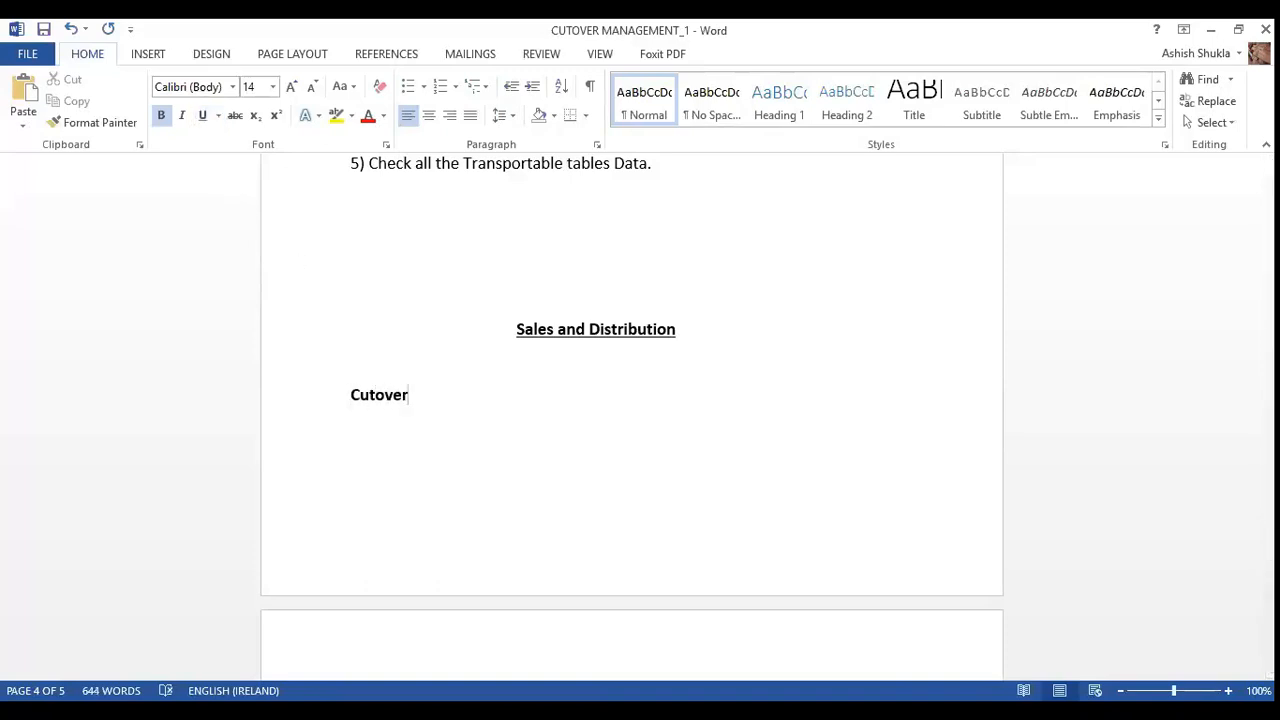
text(activities related to )
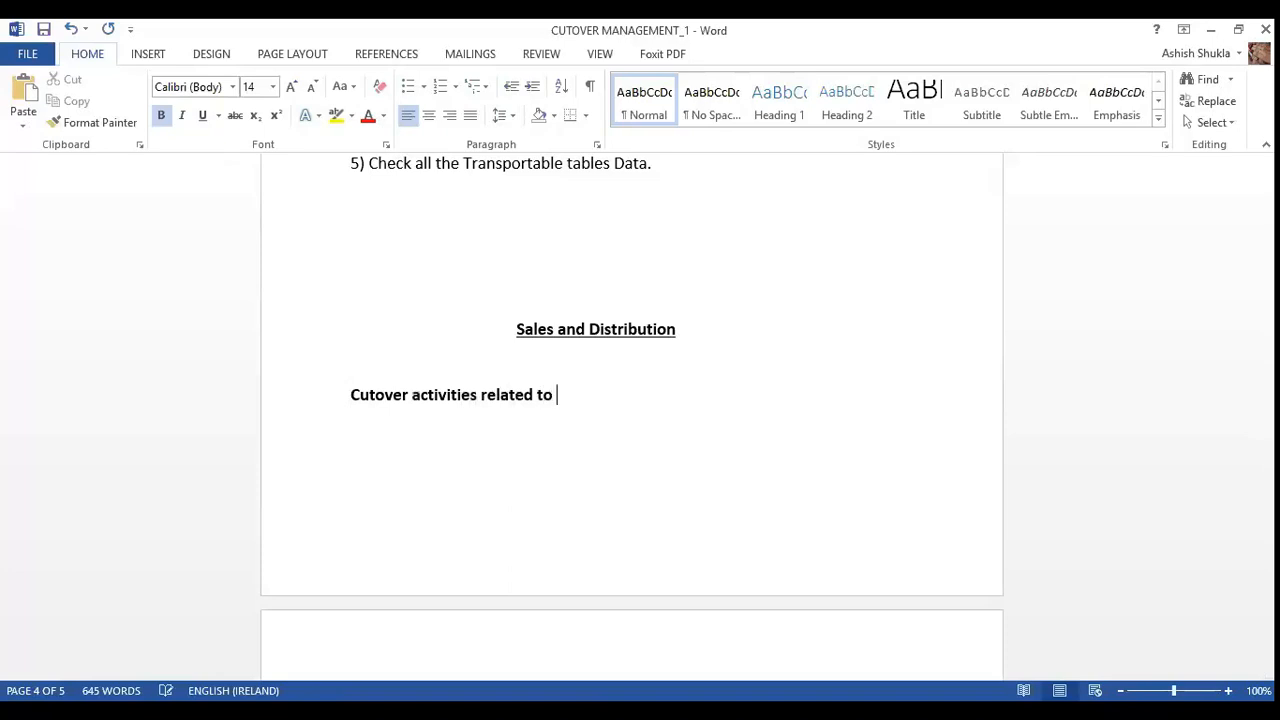
text(Sales and Ditri)
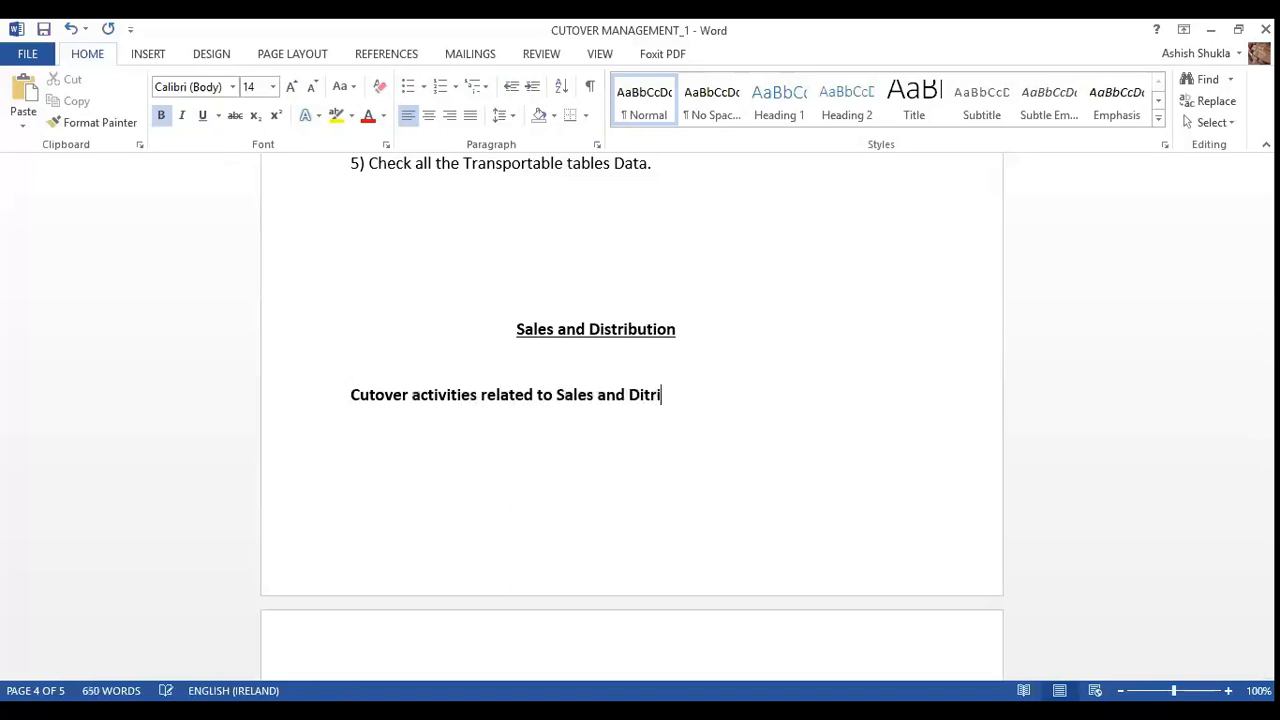
text(bution are)
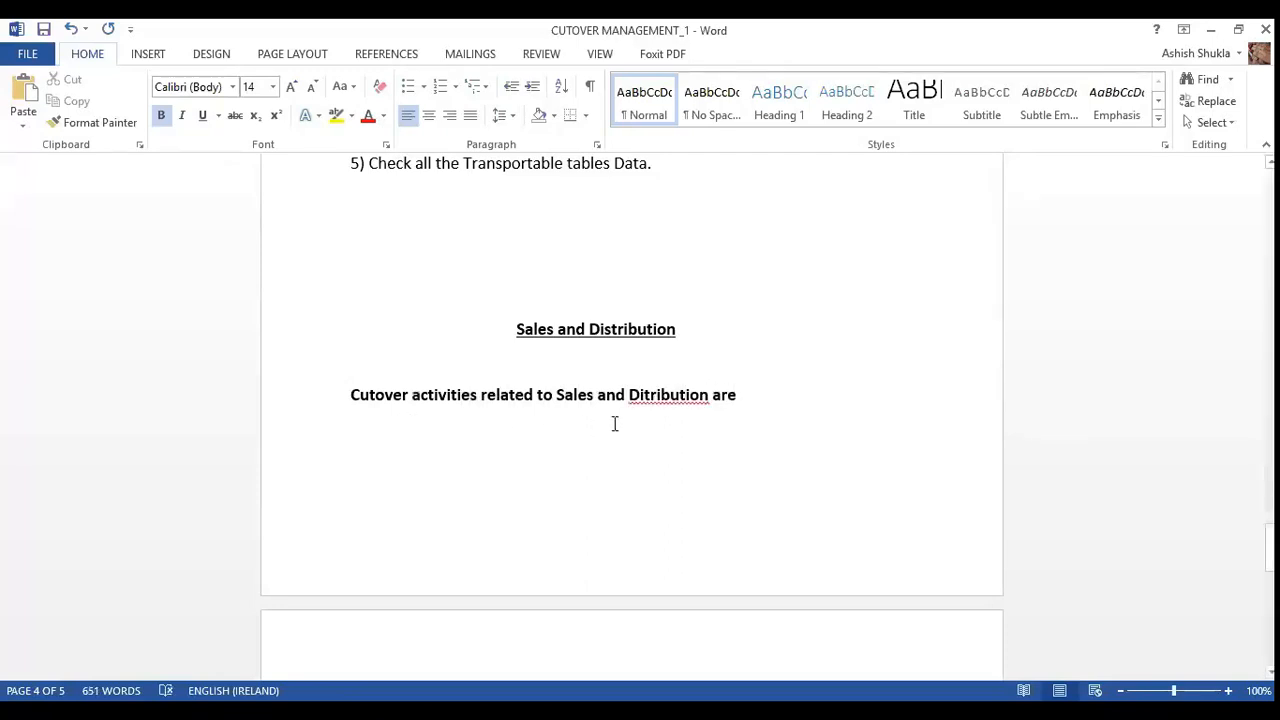
right_click(657, 394)
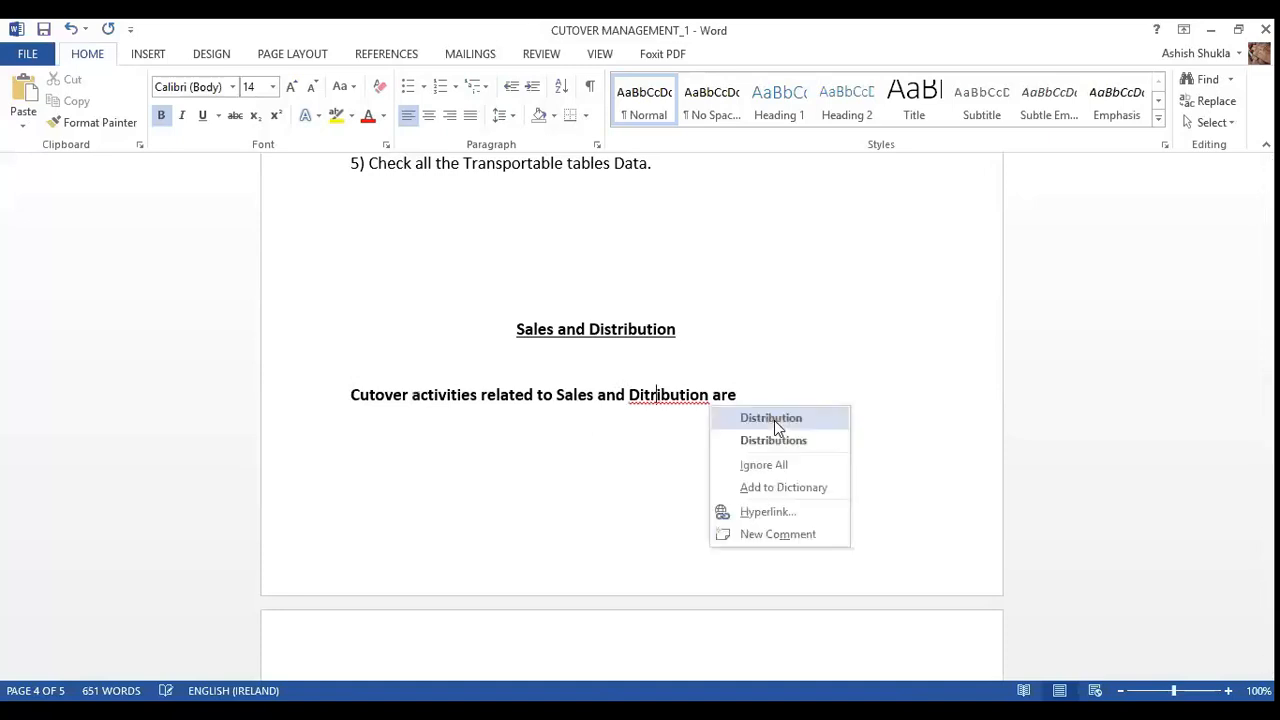
click(774, 420)
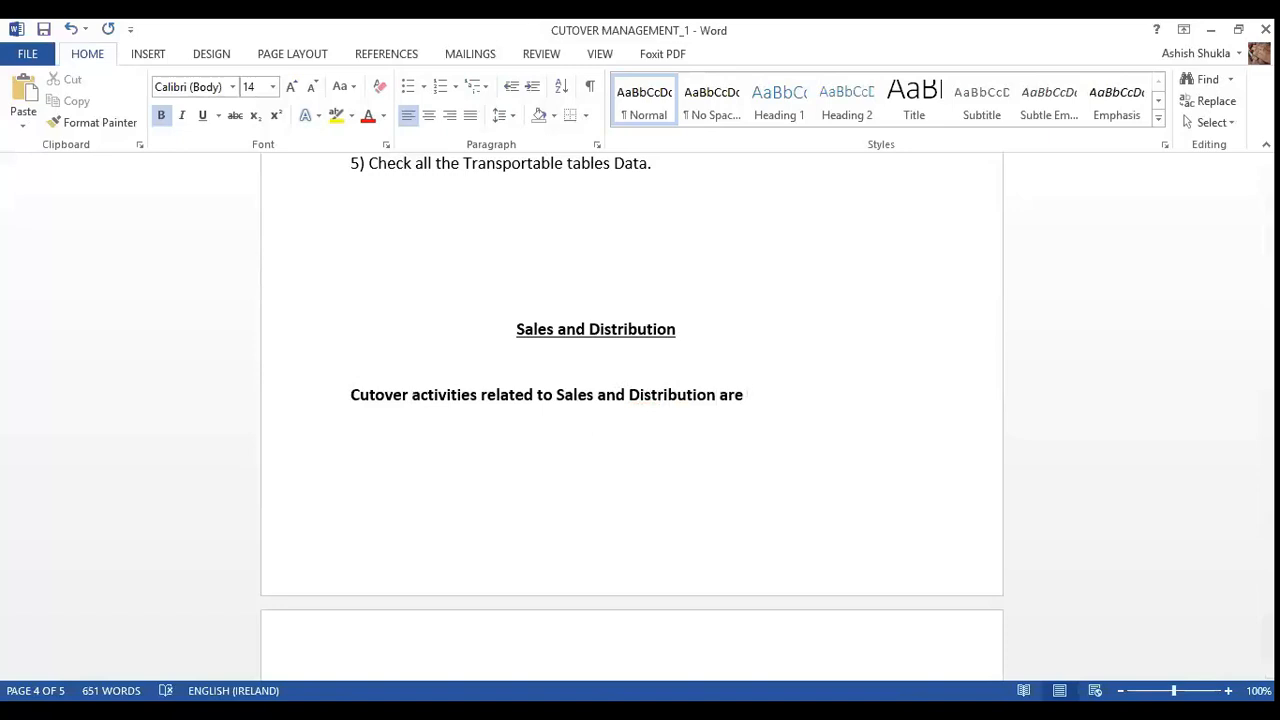
- End the introductory Sales and Distribution line with a colon and begin the first item below it with "1)To Finalise the Date"
text(:)
key(Return)
text(1))
text(Ti)
key(BackSpace)
text(O)
key(BackSpace)
text(o Fina)
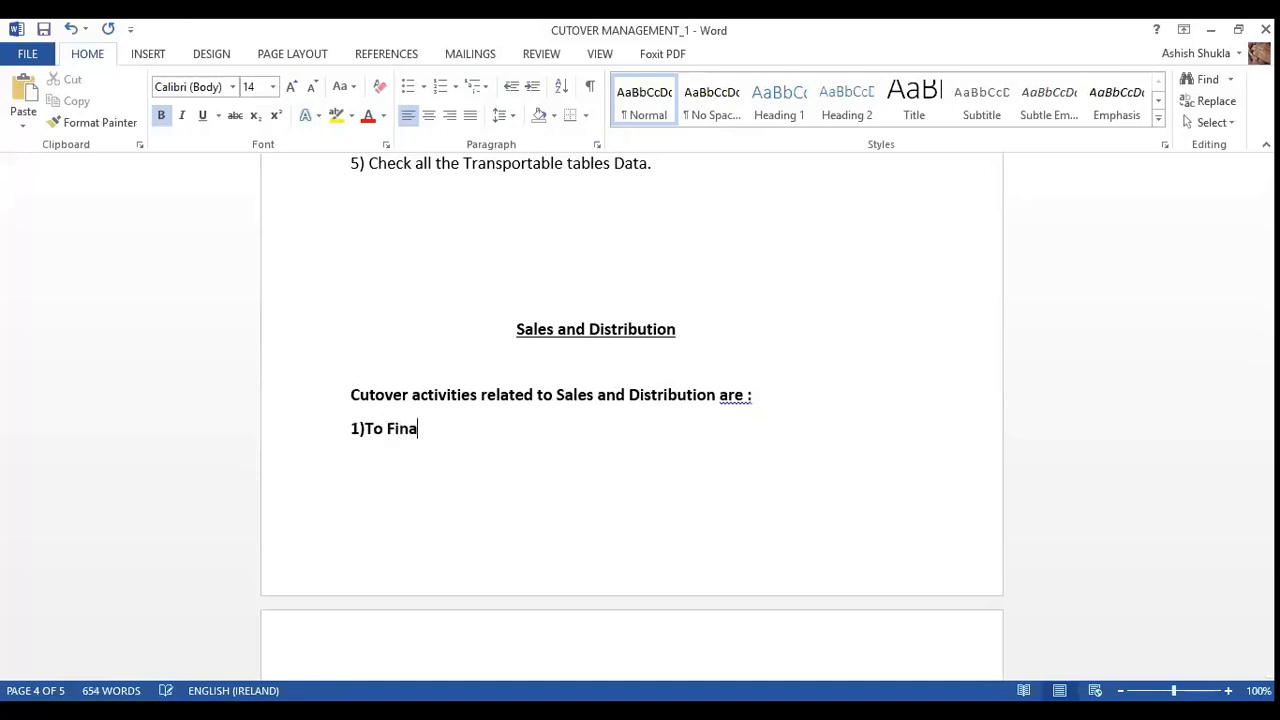
text(lize)
key(BackSpace)
key(BackSpace)
text(se the Date )
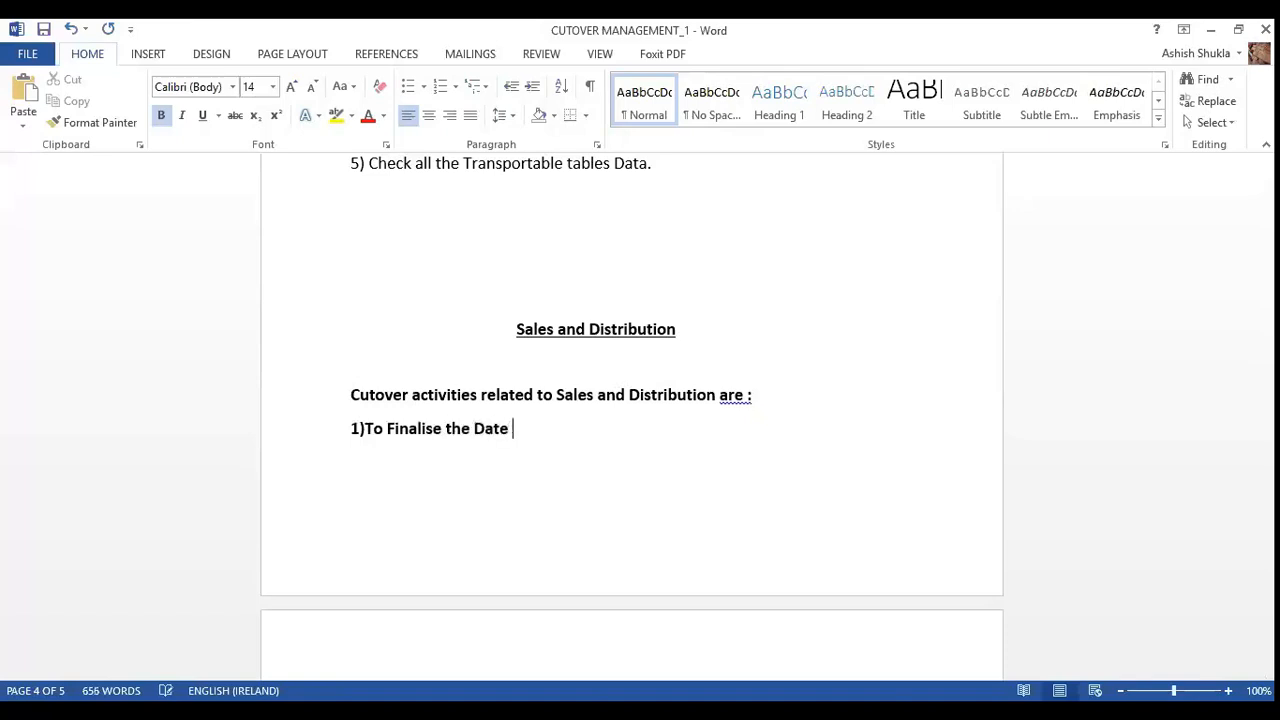
- Continue item 1 with "that has to be uploaded from the Legacy", correcting the word order and using lowercase "the"
text(that has be to)
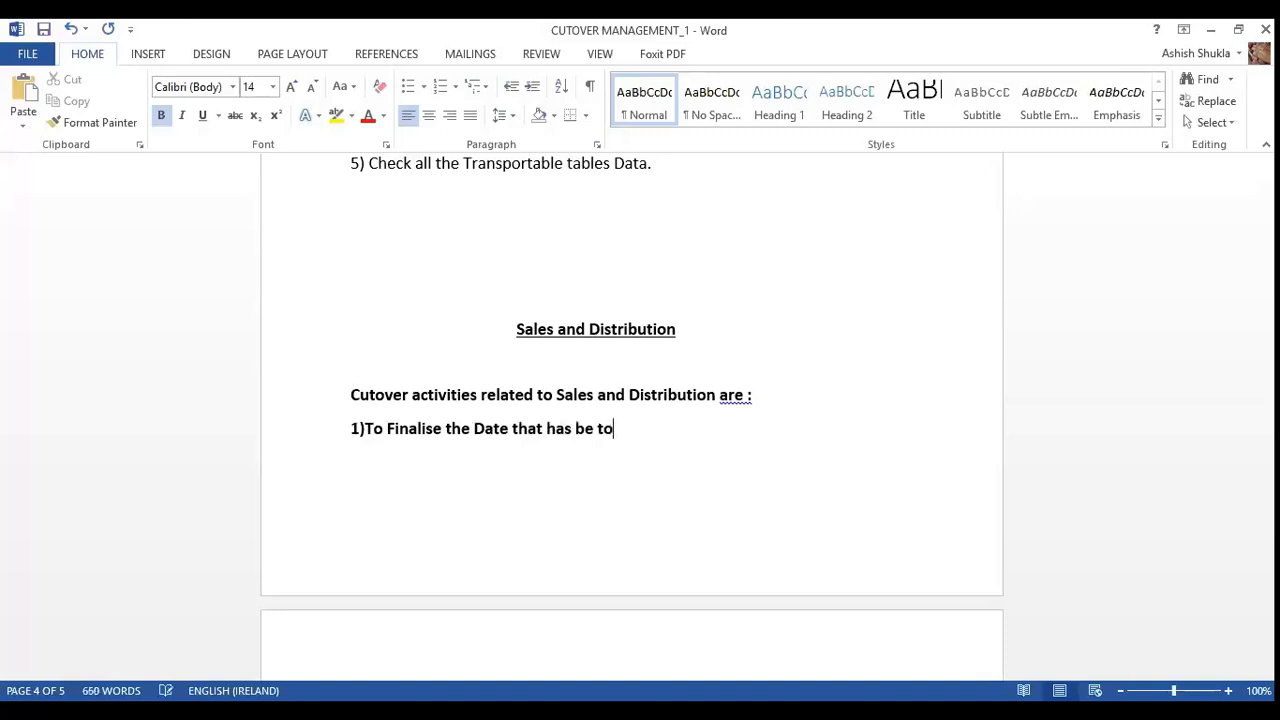
key(BackSpace)
key(BackSpace)
key(BackSpace)
key(BackSpace)
key(BackSpace)
text(to be uploa)
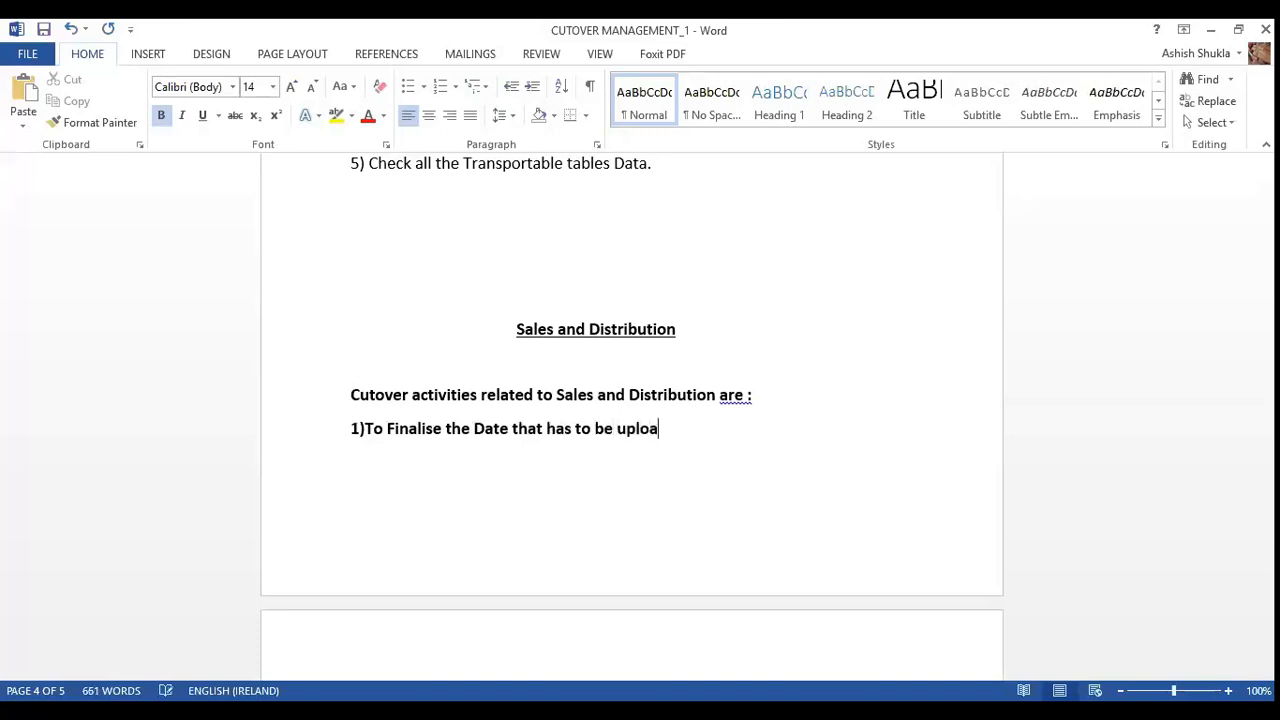
text(ded from The)
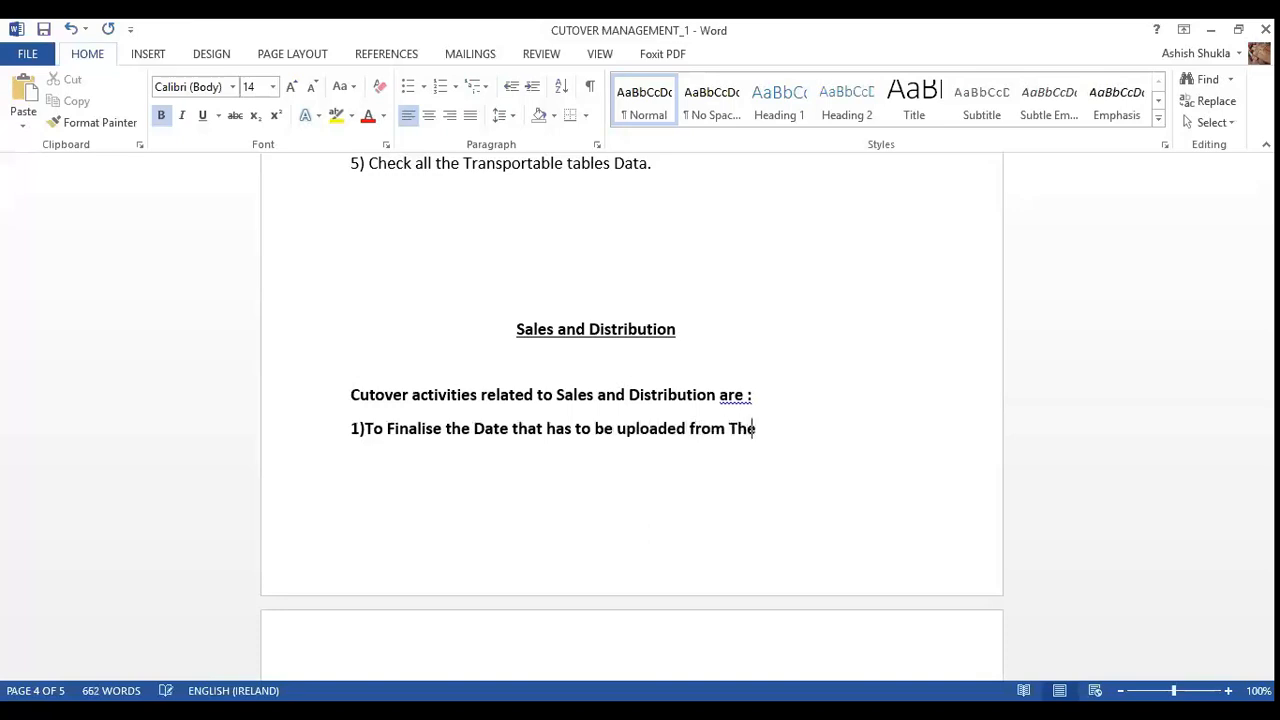
key(BackSpace)
key(BackSpace)
key(BackSpace)
text(the Legacy)
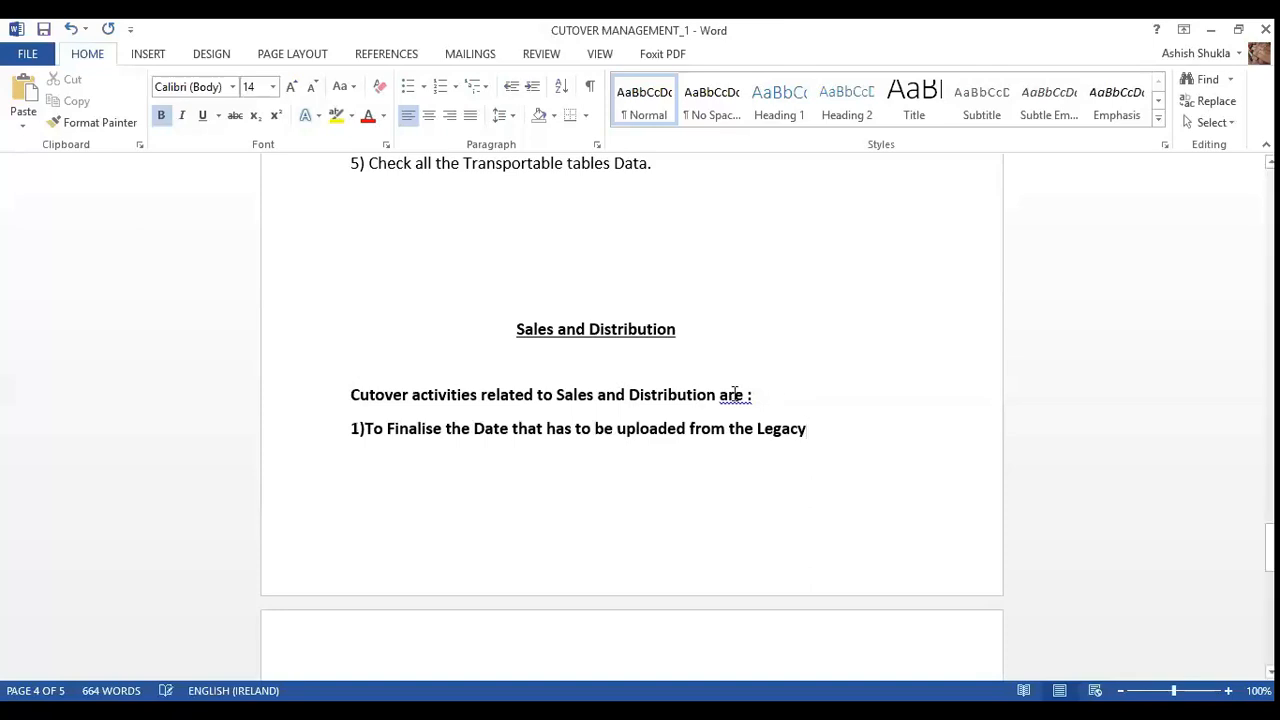
- Apply the grammar suggestion that removes the space before the colon in the introductory line, and return to the end of item 1
right_click(734, 393)
click(766, 418)
click(822, 430)
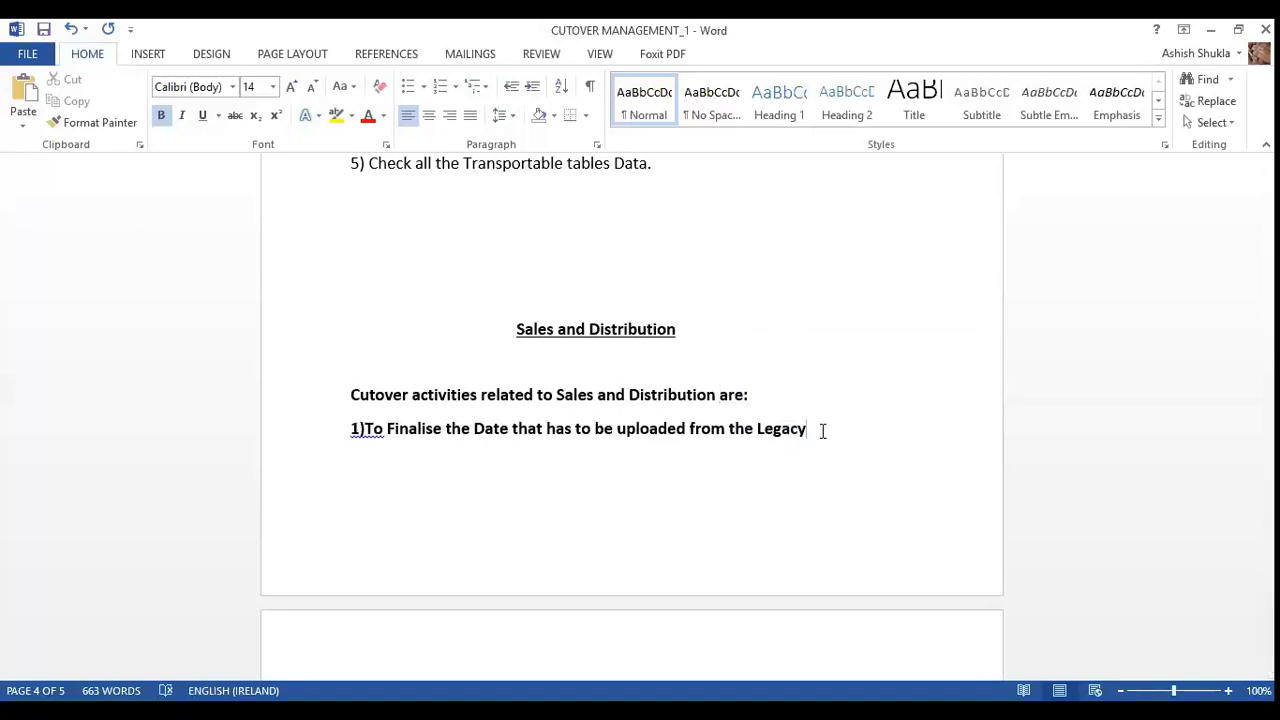
- Finish item 1 with "system to SAP system.", put "2)" on a new line, and insert the missing space after "1)"
text(system to SAP )
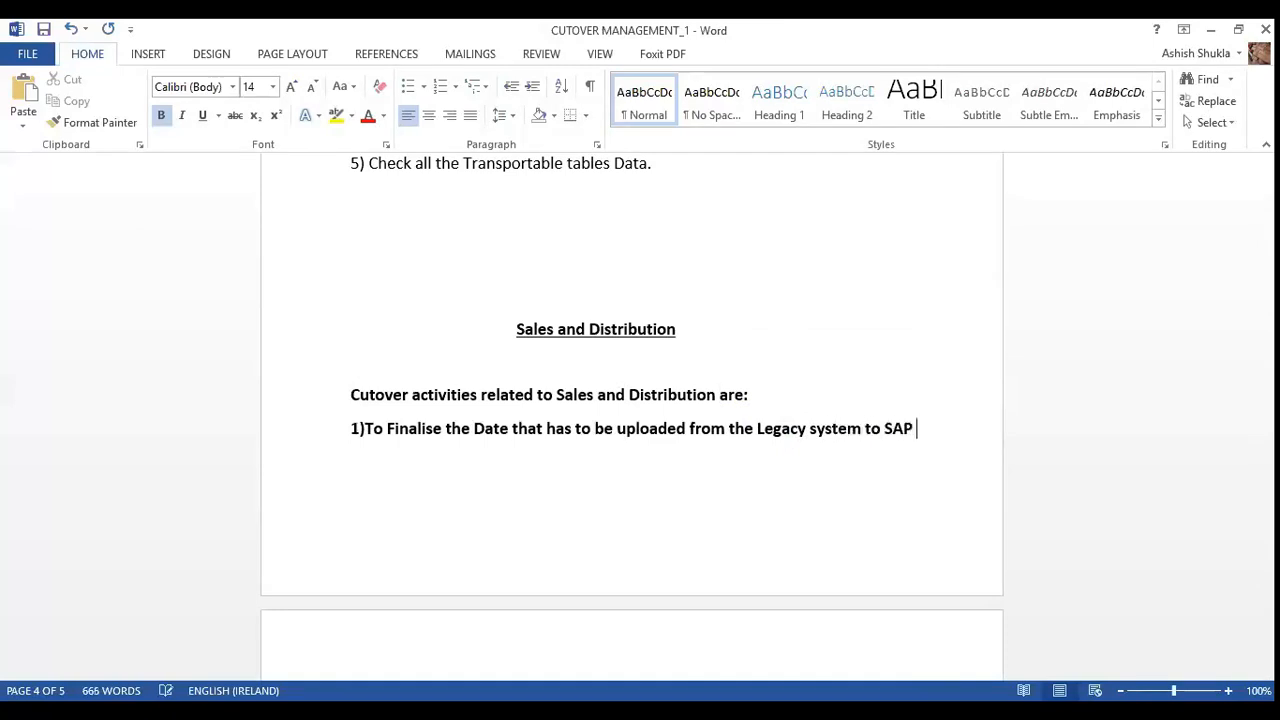
text(system.)
key(Return)
text(2))
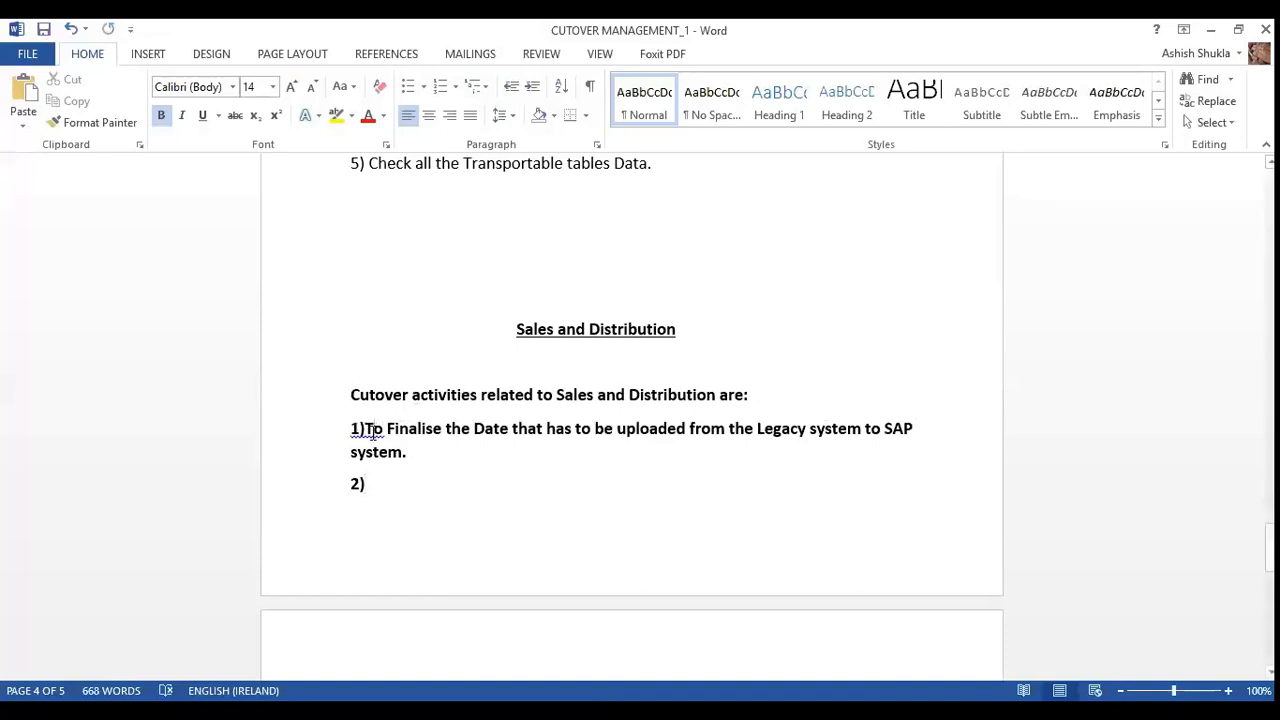
right_click(372, 430)
click(418, 454)
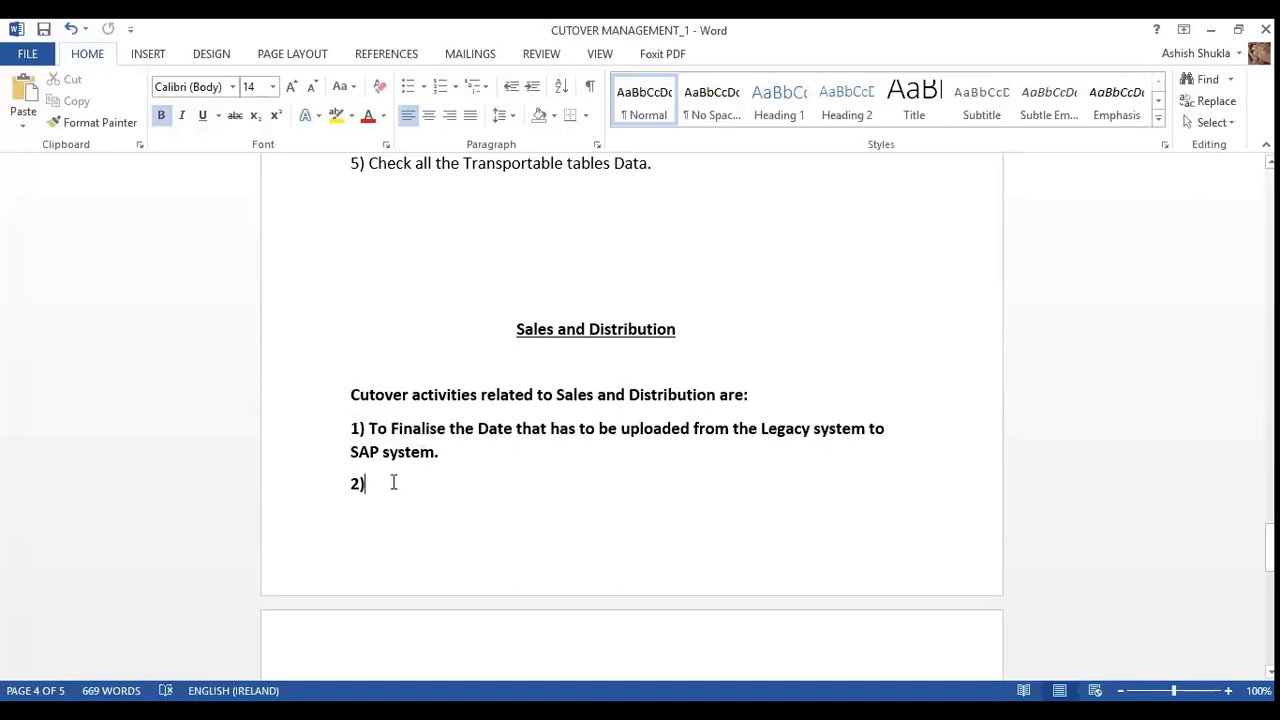
- Write item 2 as "Billing to be stopped at an agreed time." and start a new line below it
text(Billin)
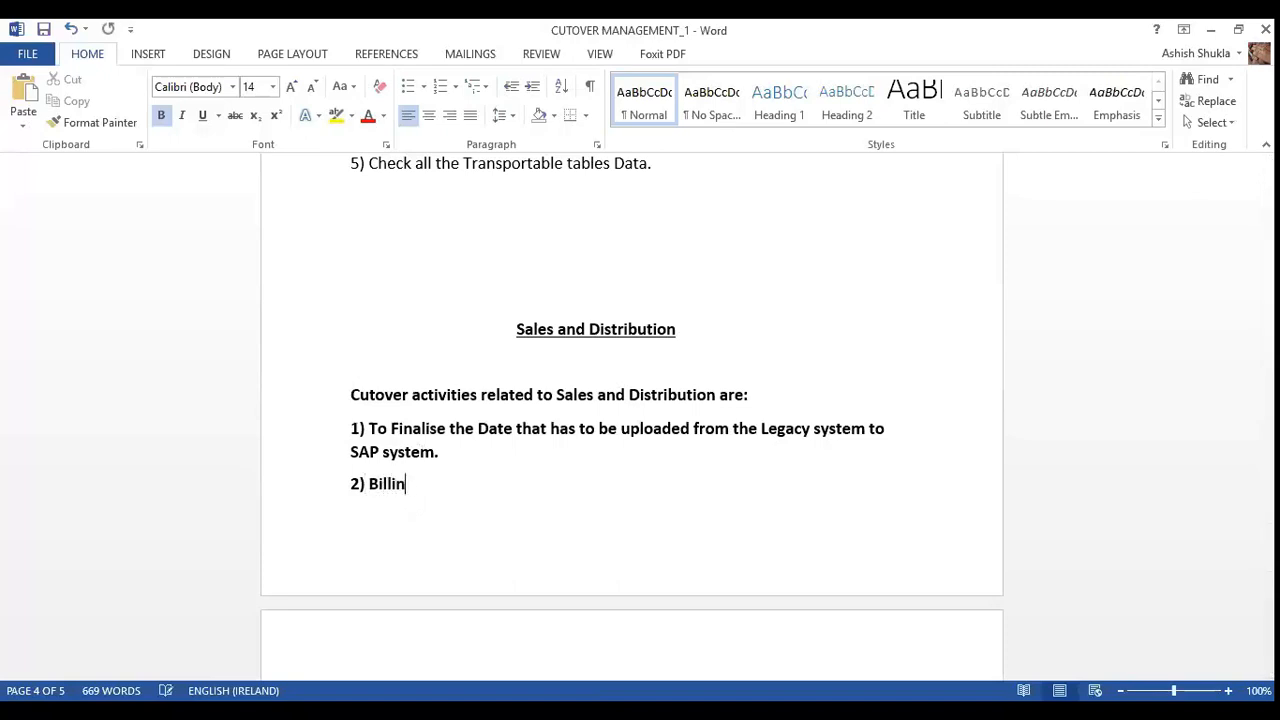
text(g to be stop)
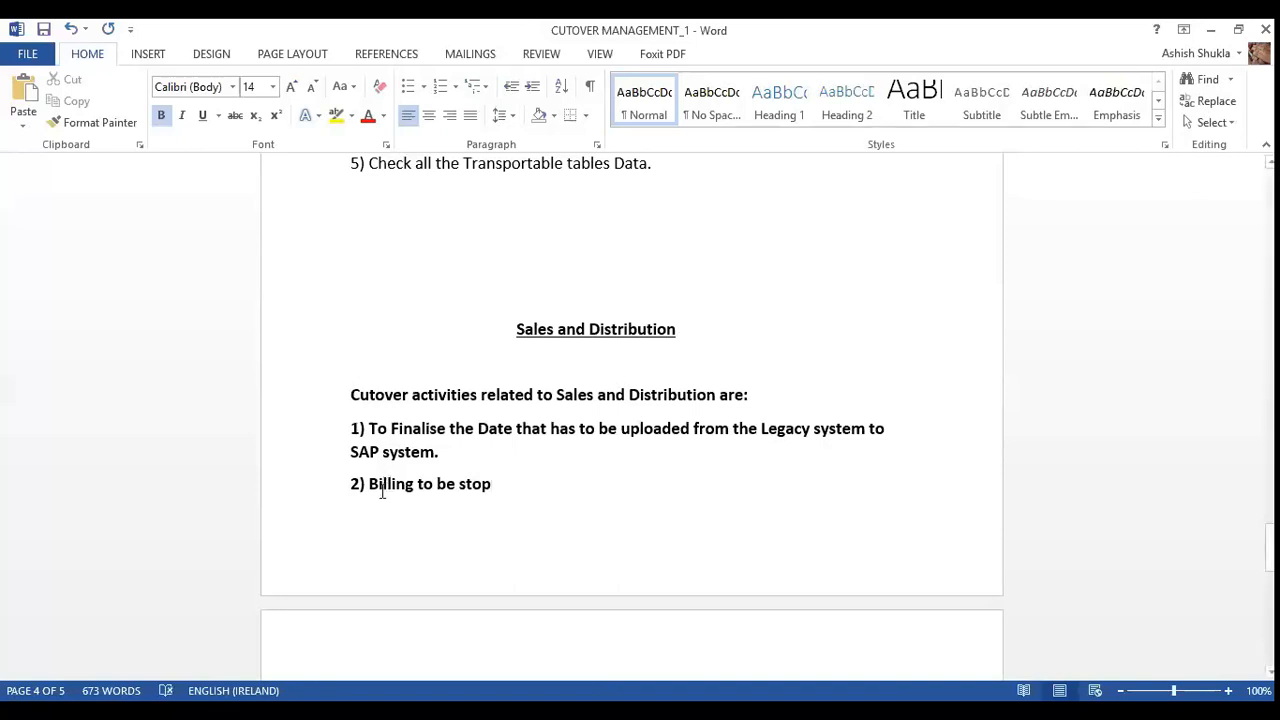
text(ped )
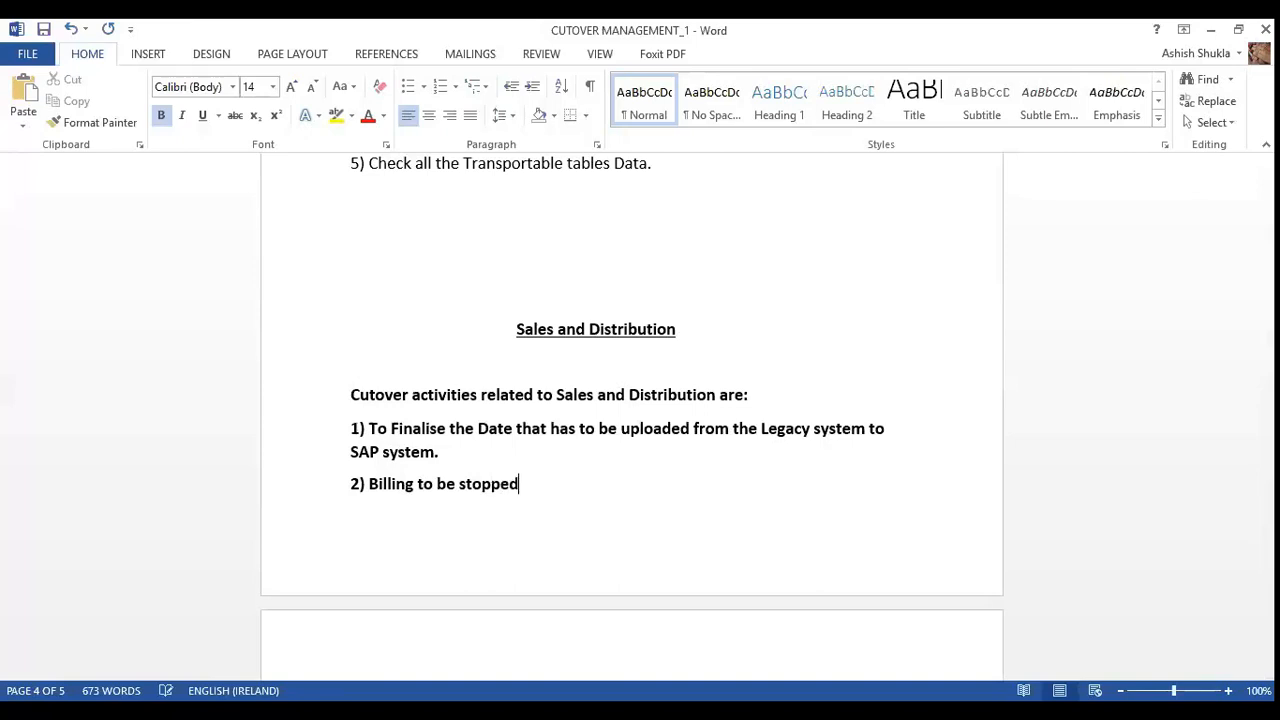
text(at an agreed time.)
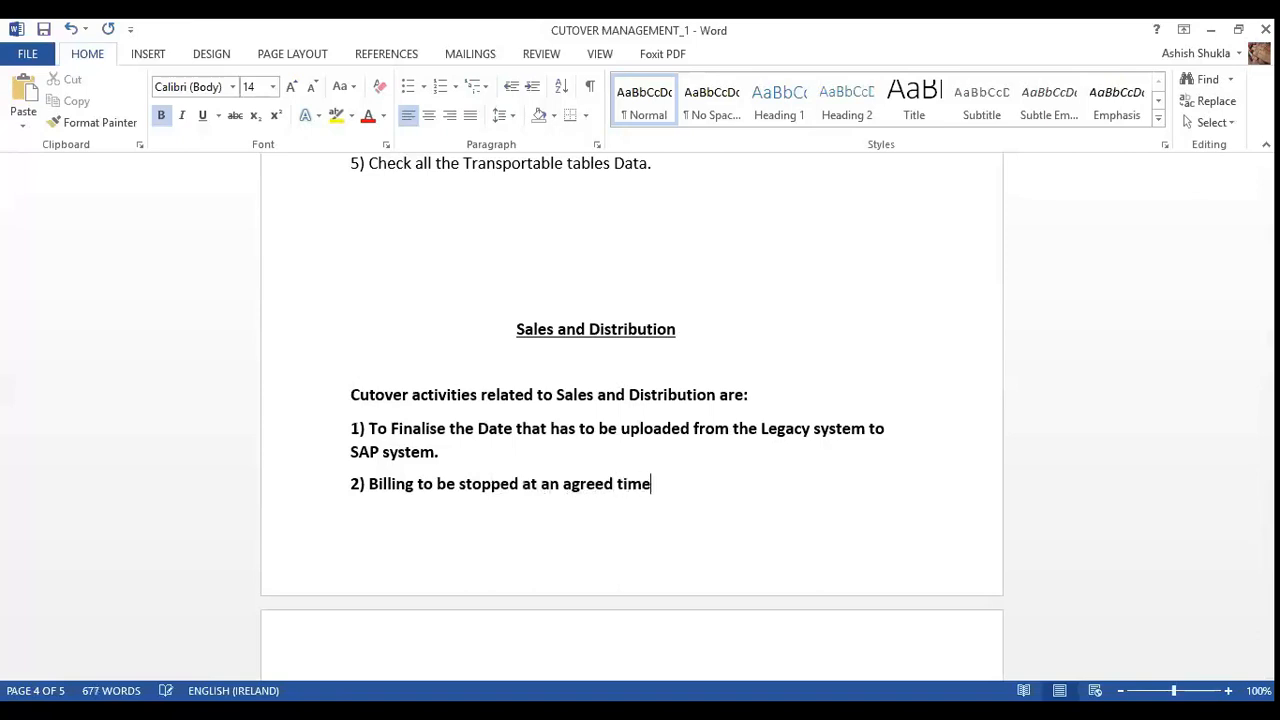
key(Return)
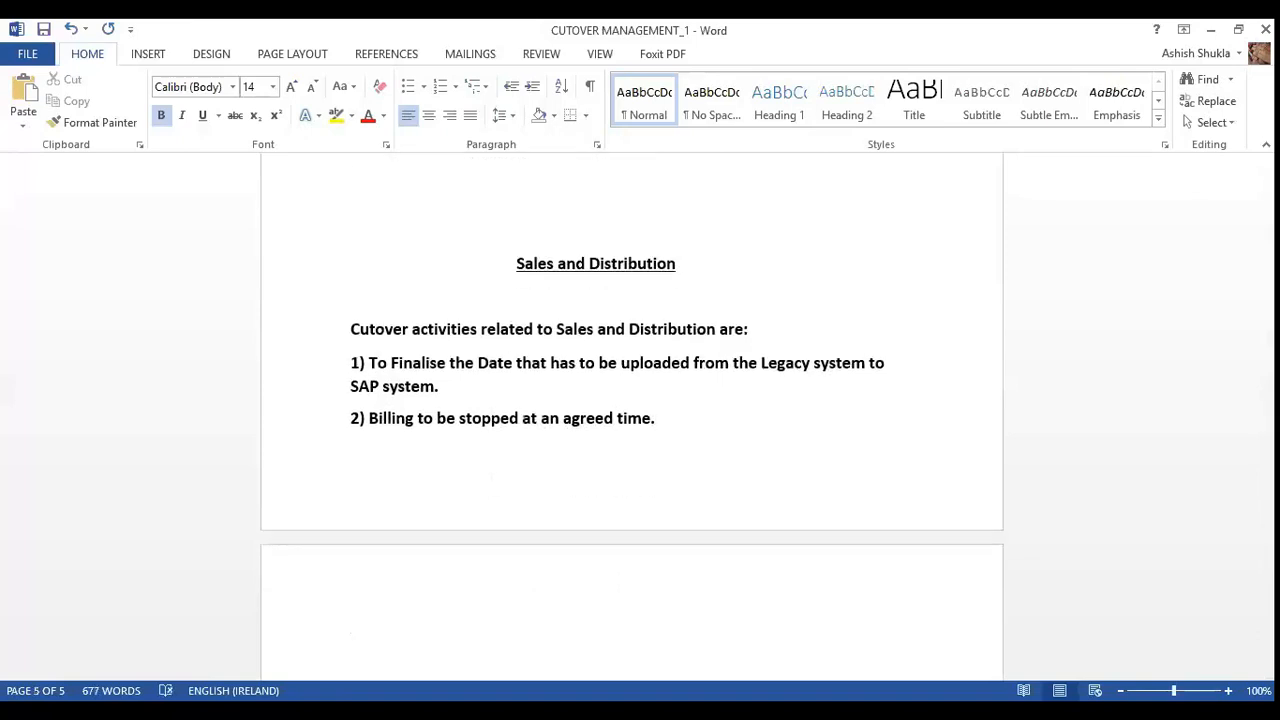
- Begin the third item with "3)Physical Inventory to be taken", applying the spelling suggestion for "Inventory"
text(3)Physical )
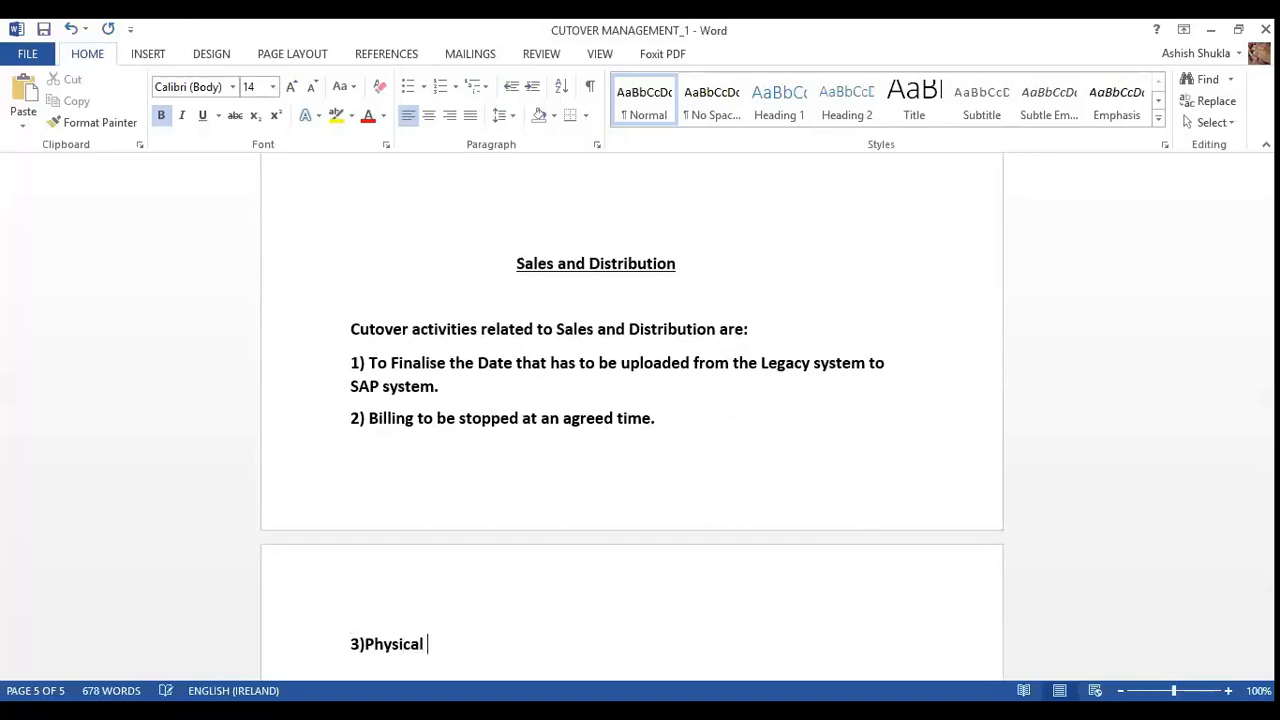
text(Inventry to be )
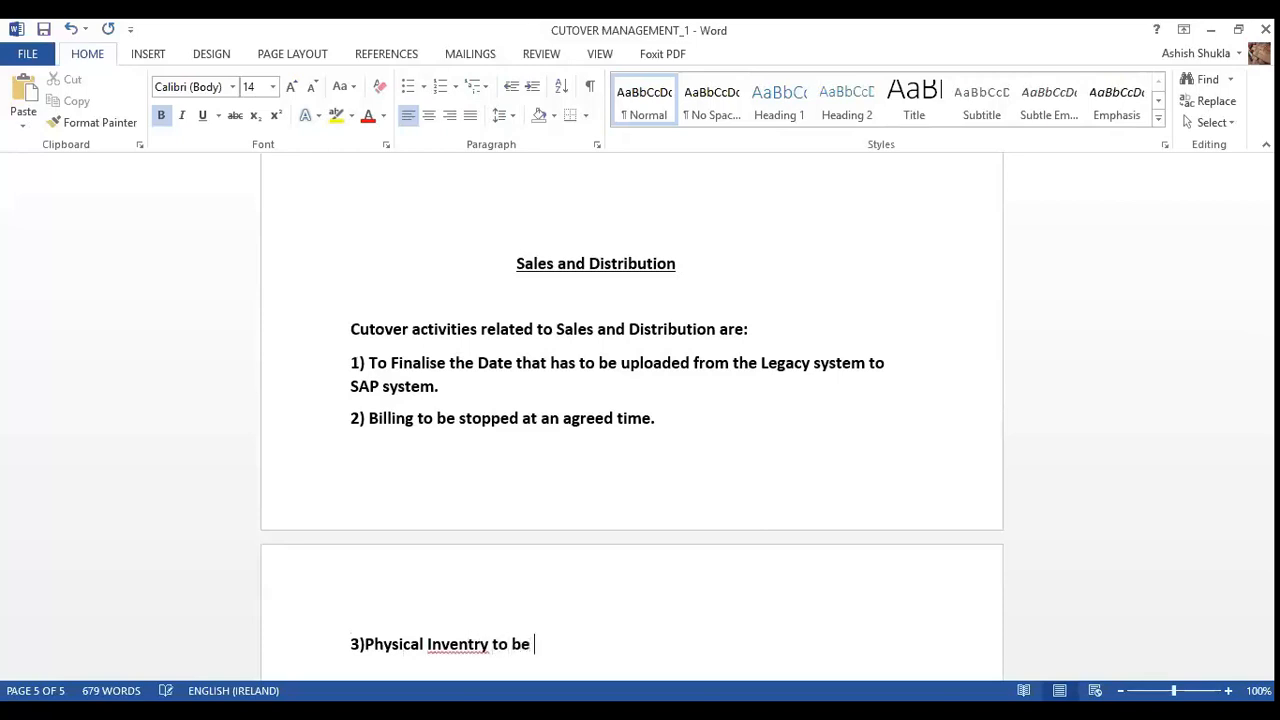
text(taken)
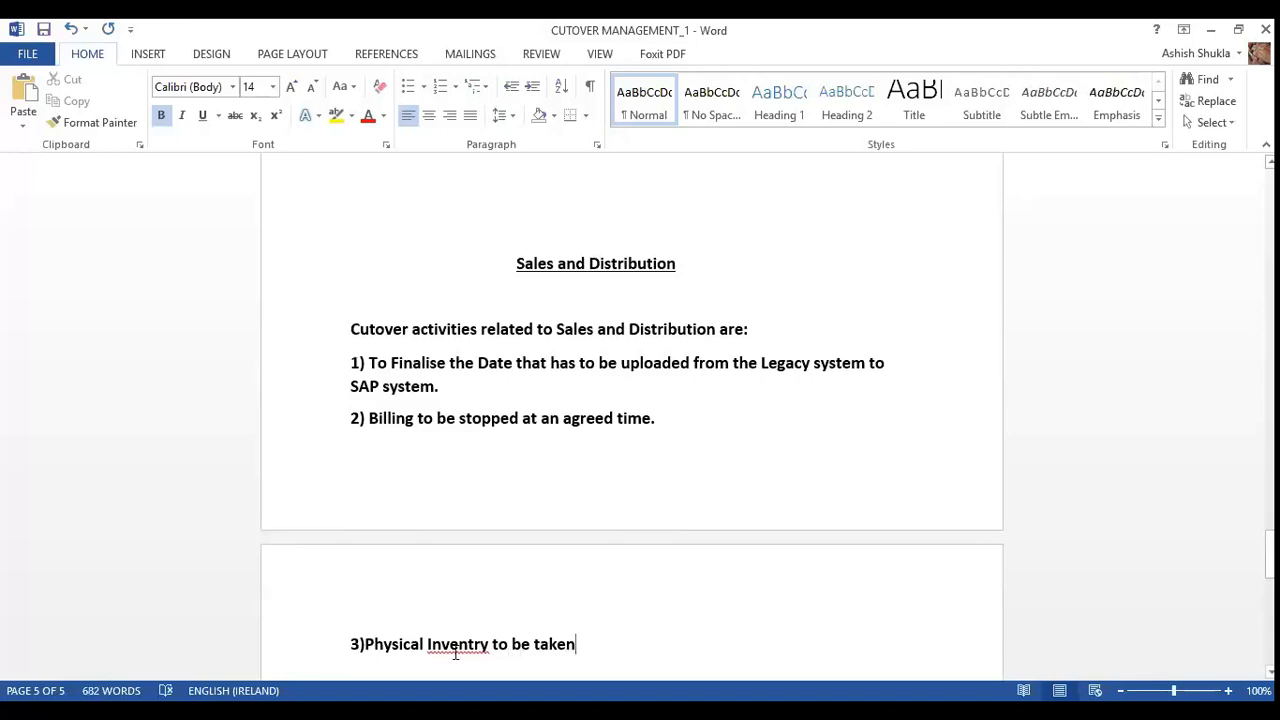
right_click(457, 648)
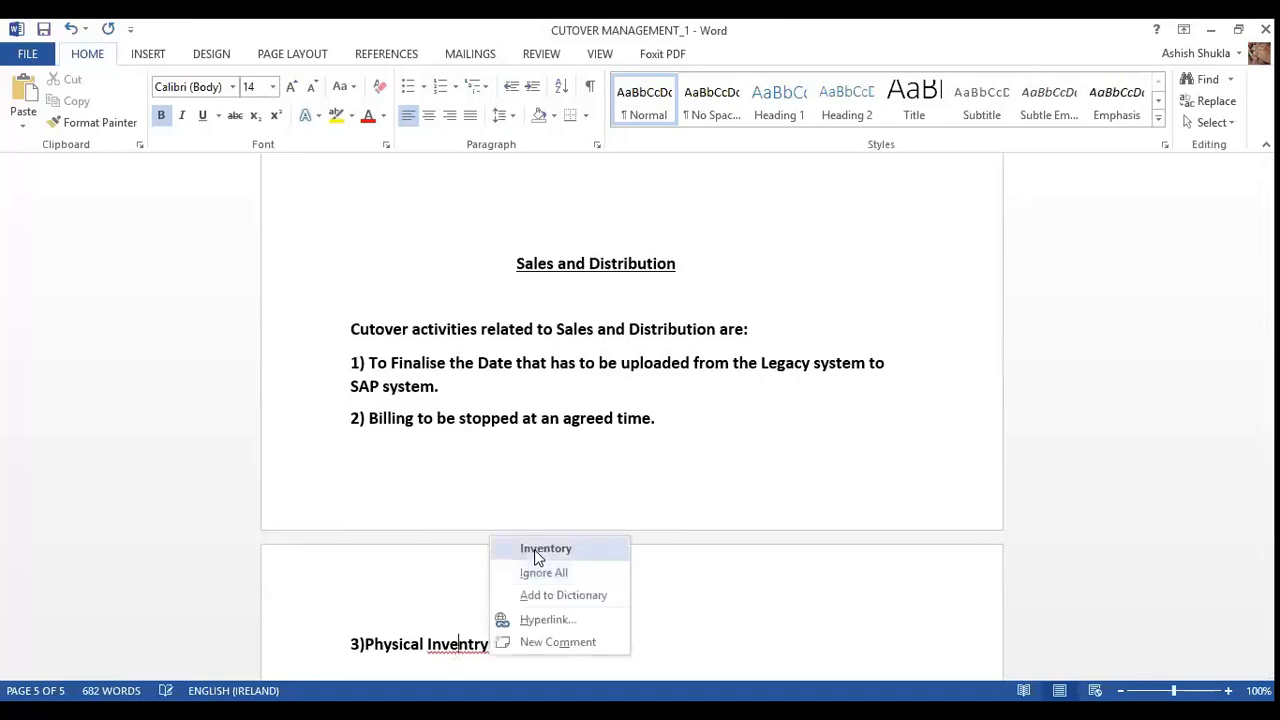
click(534, 549)
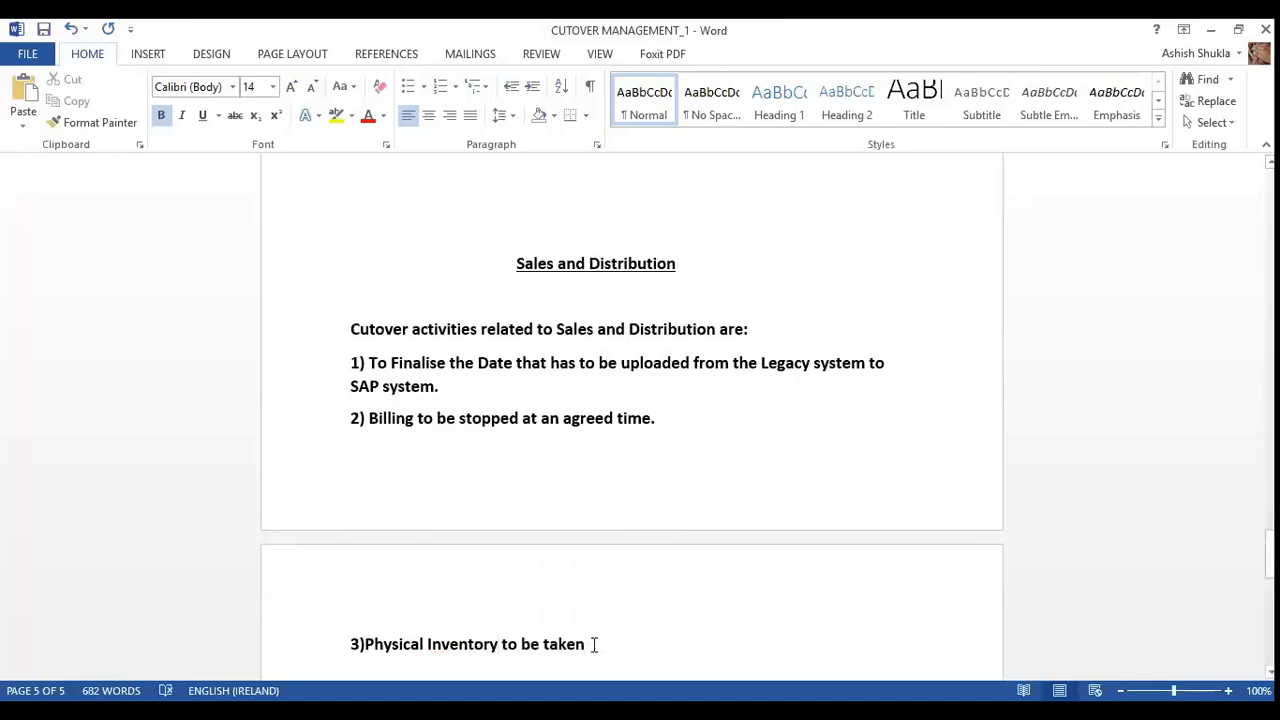
- Complete item 3 with "or book inventory can be uploaded." and start a new line
text(o)
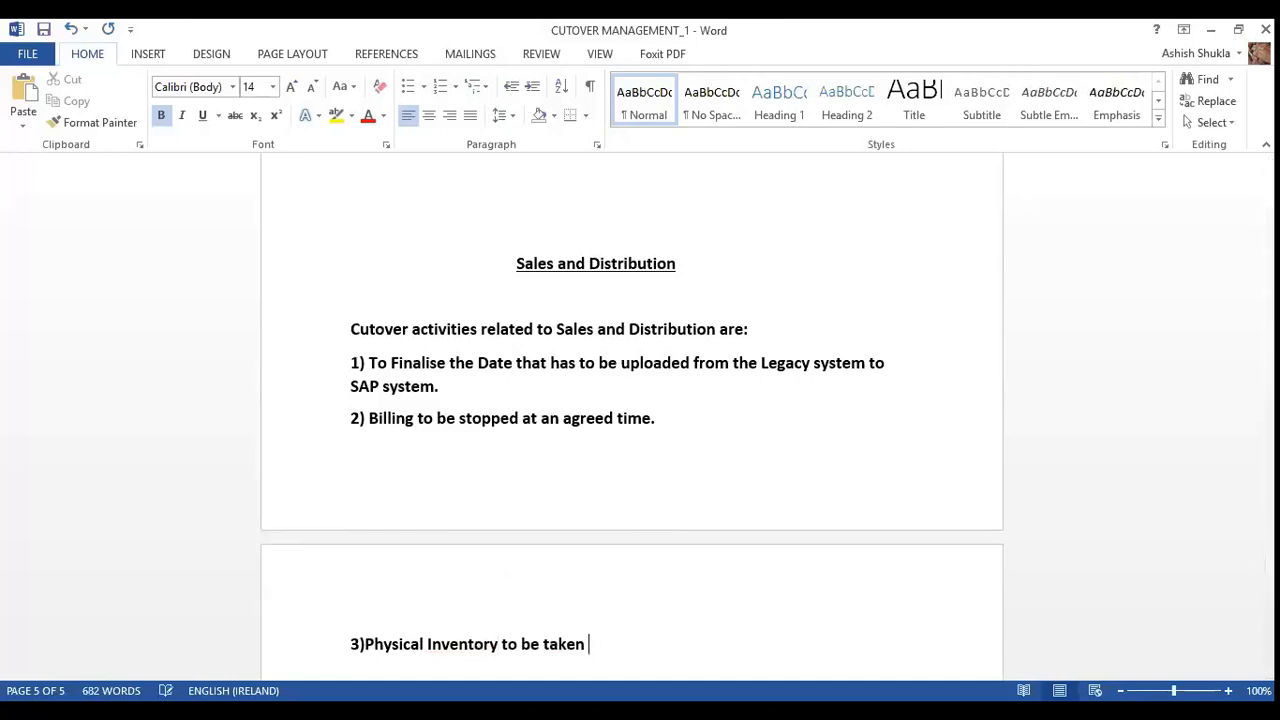
text(r book inventor)
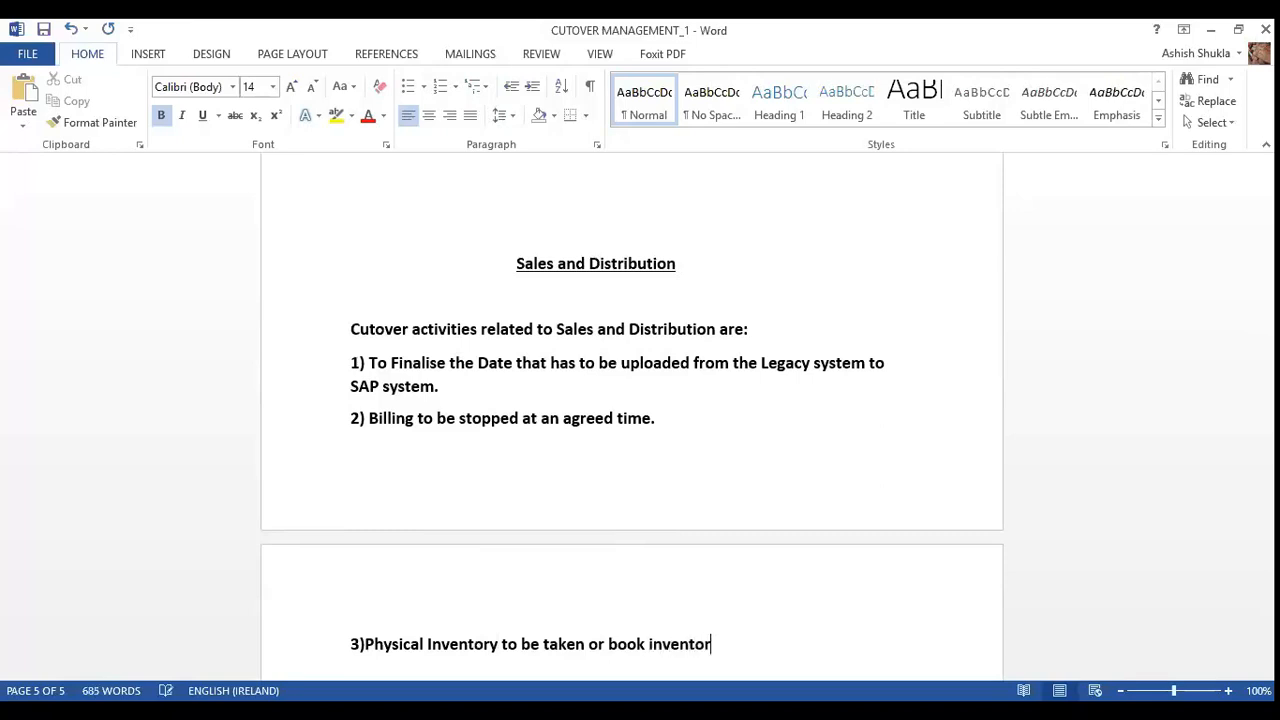
text(y can be uploa)
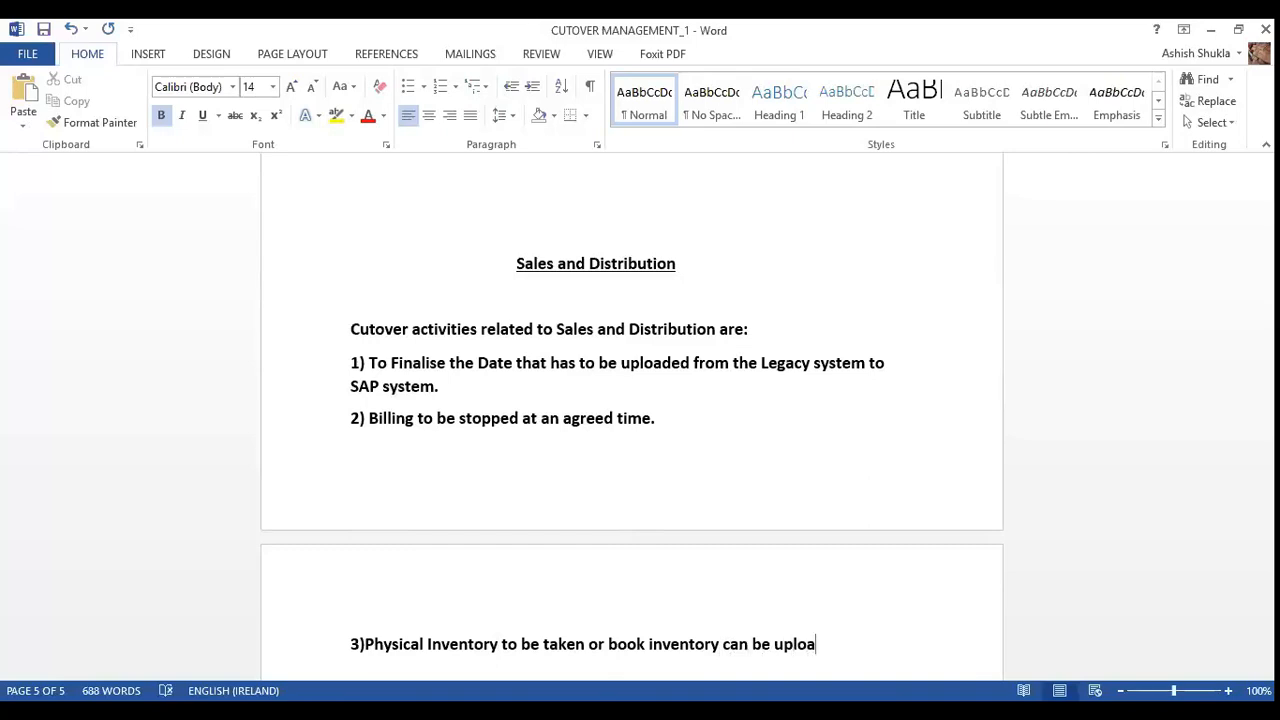
text(ded)
text(.)
key(Return)
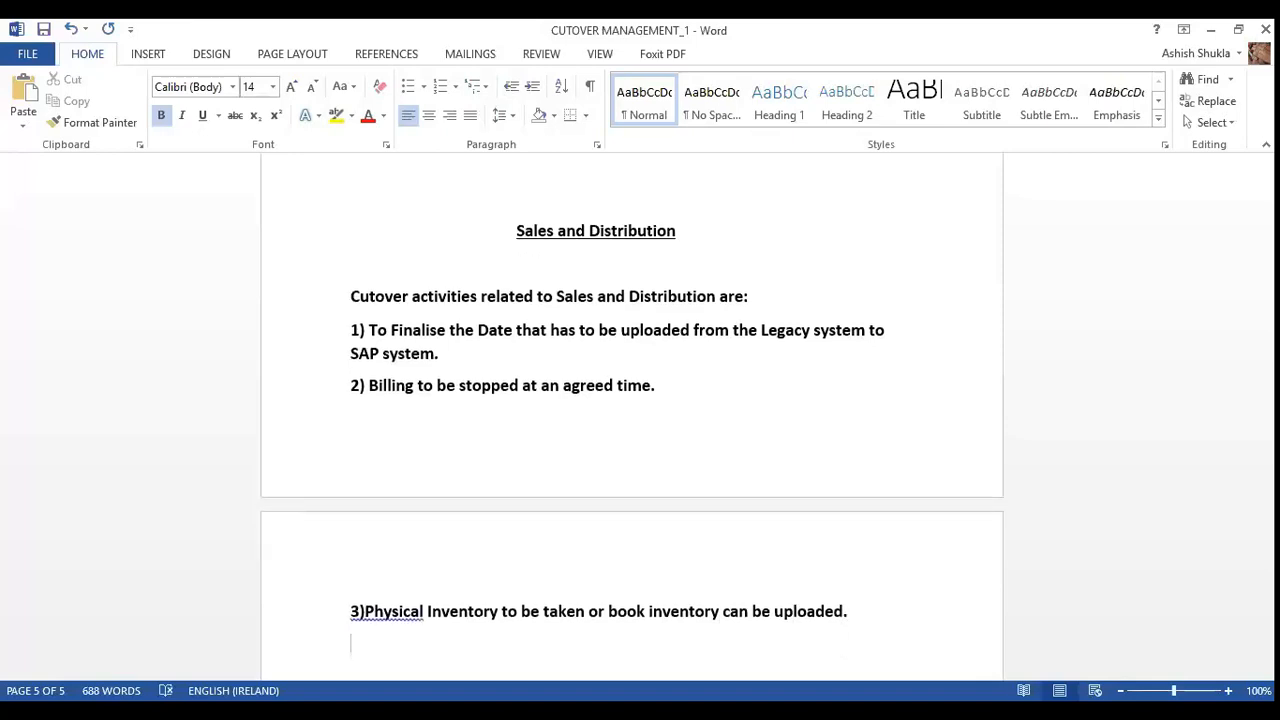
- Add the number "4)" on the new line and insert the missing space after "3)" in the item above
text(4))
click(364, 611)
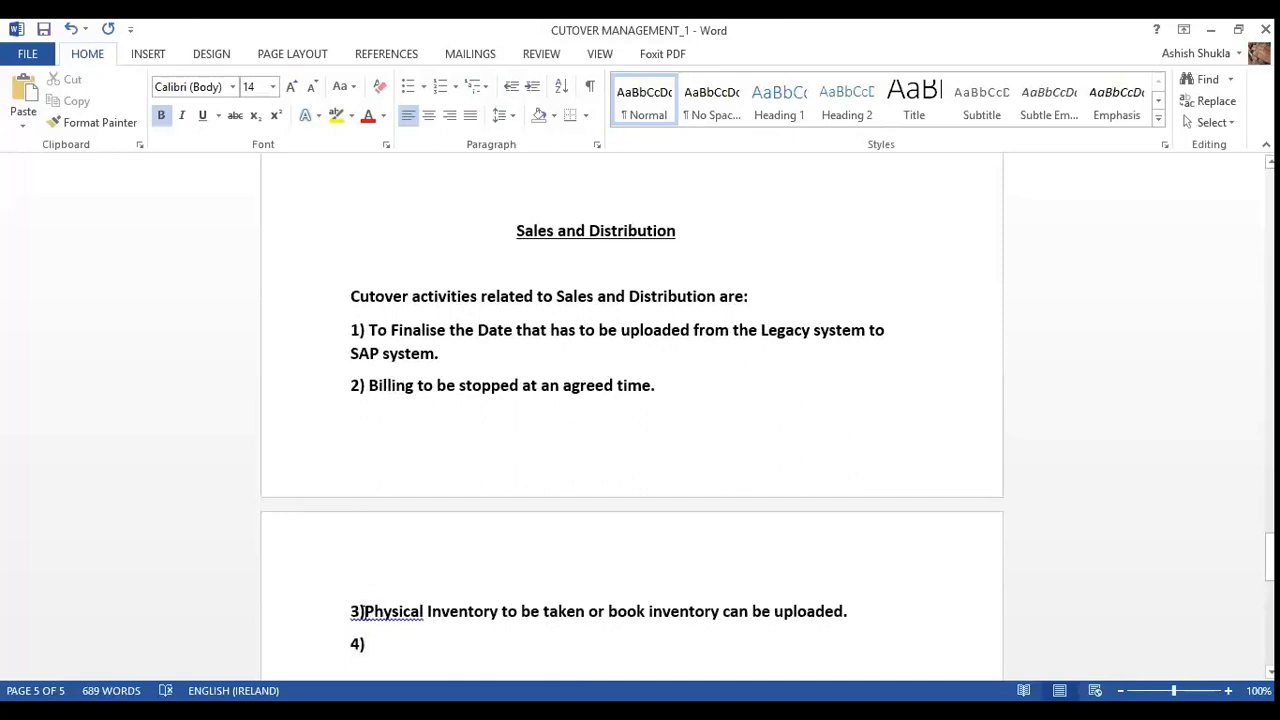
click(376, 645)
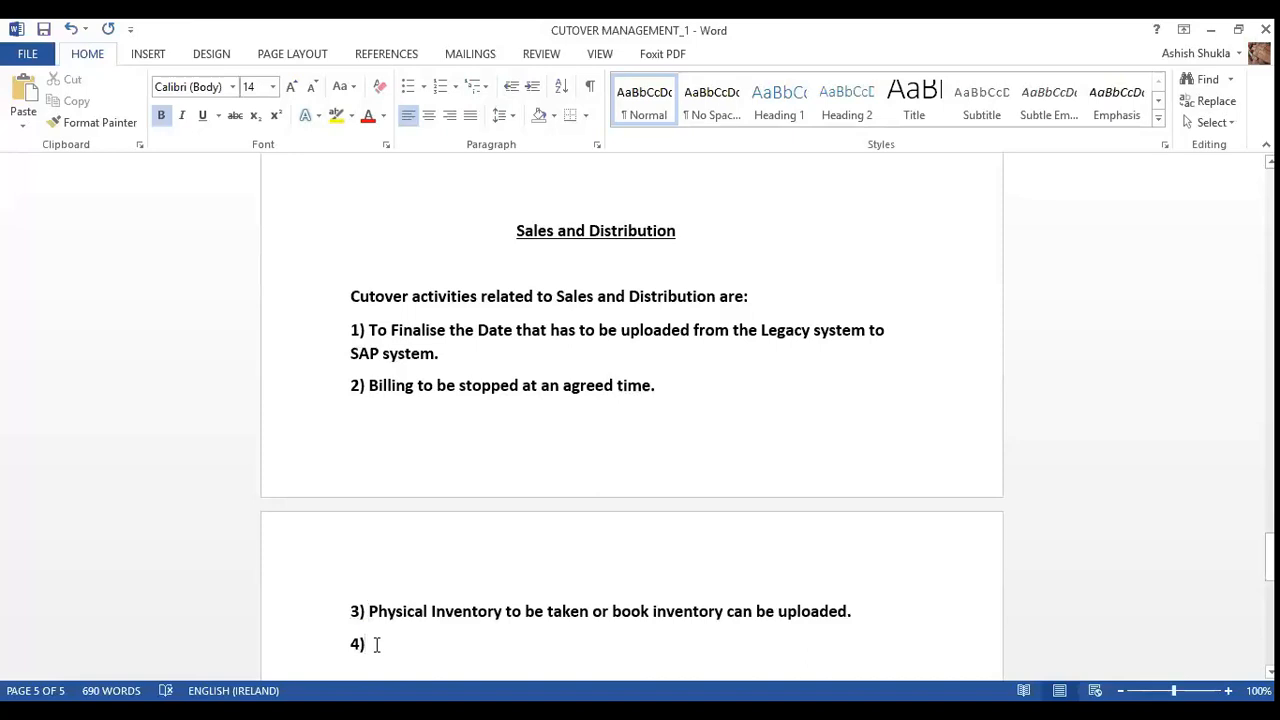
- Write item 4 as "Uploading of Finished Goods stock into SAP.", start a new line, and insert the missing space after "4)"
text(Upl)
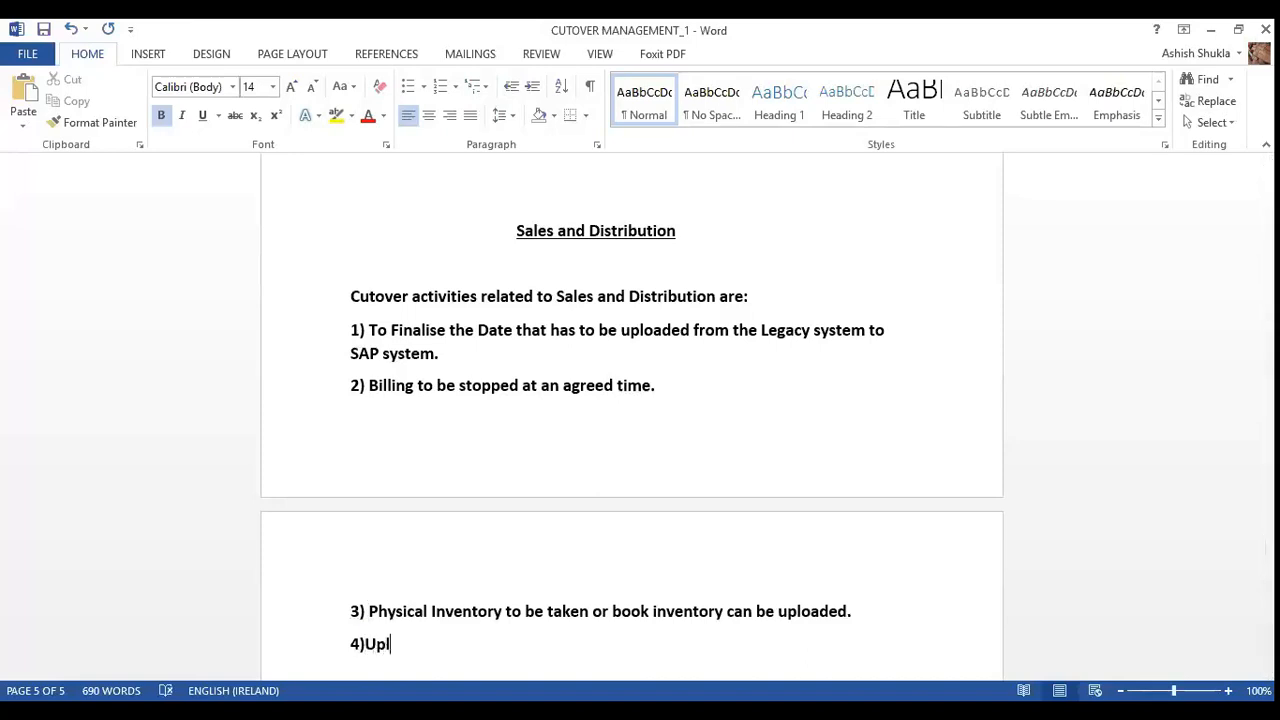
text(oading m)
key(BackSpace)
text(of m)
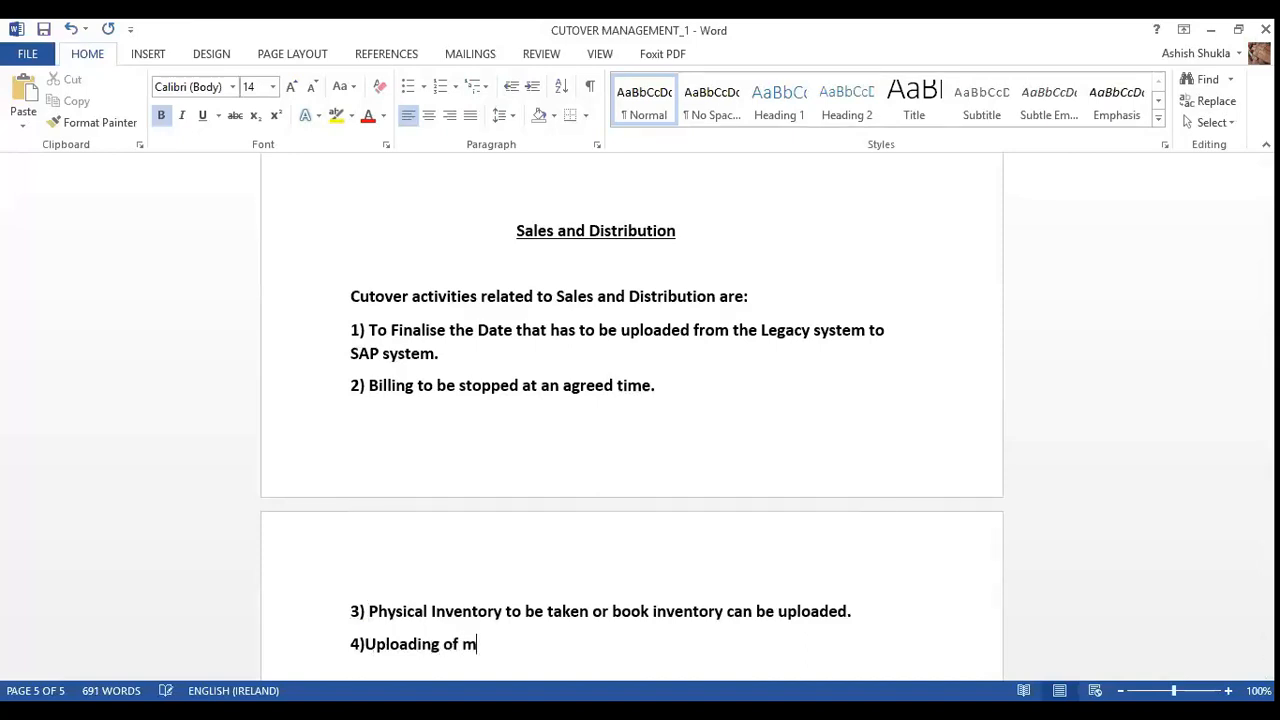
key(BackSpace)
text(Finished Goods s)
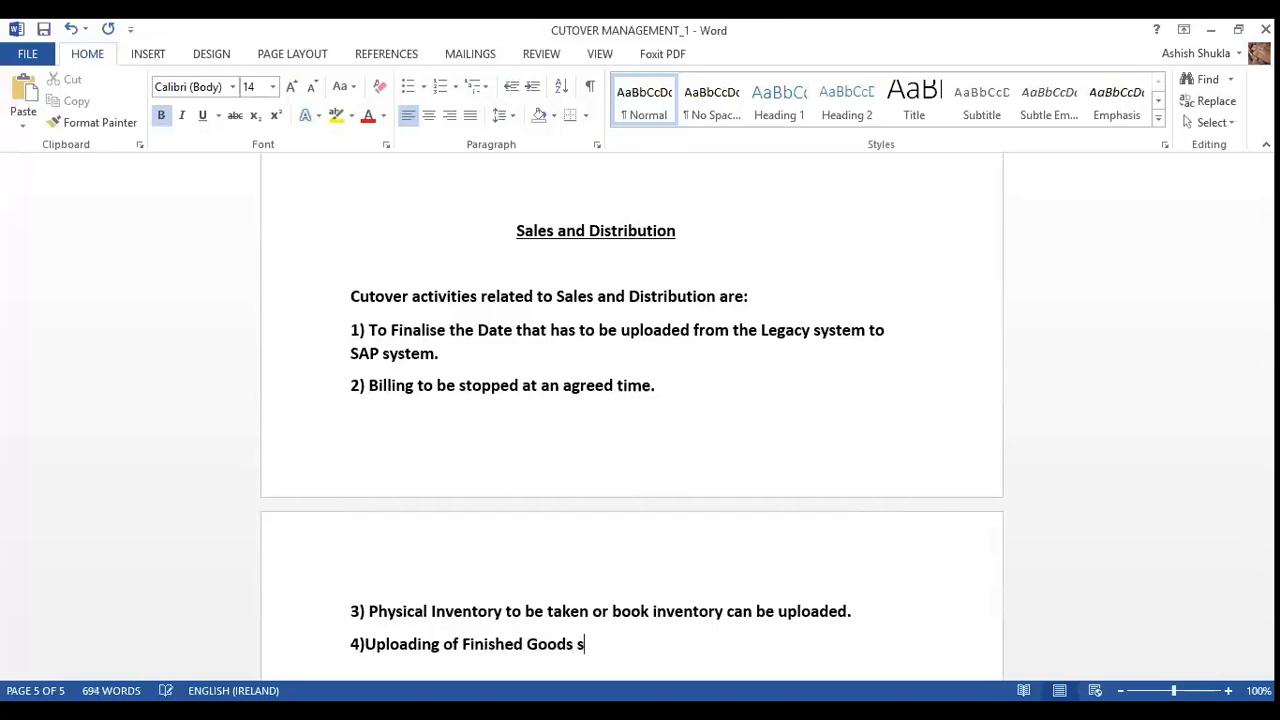
text(tock into SAP)
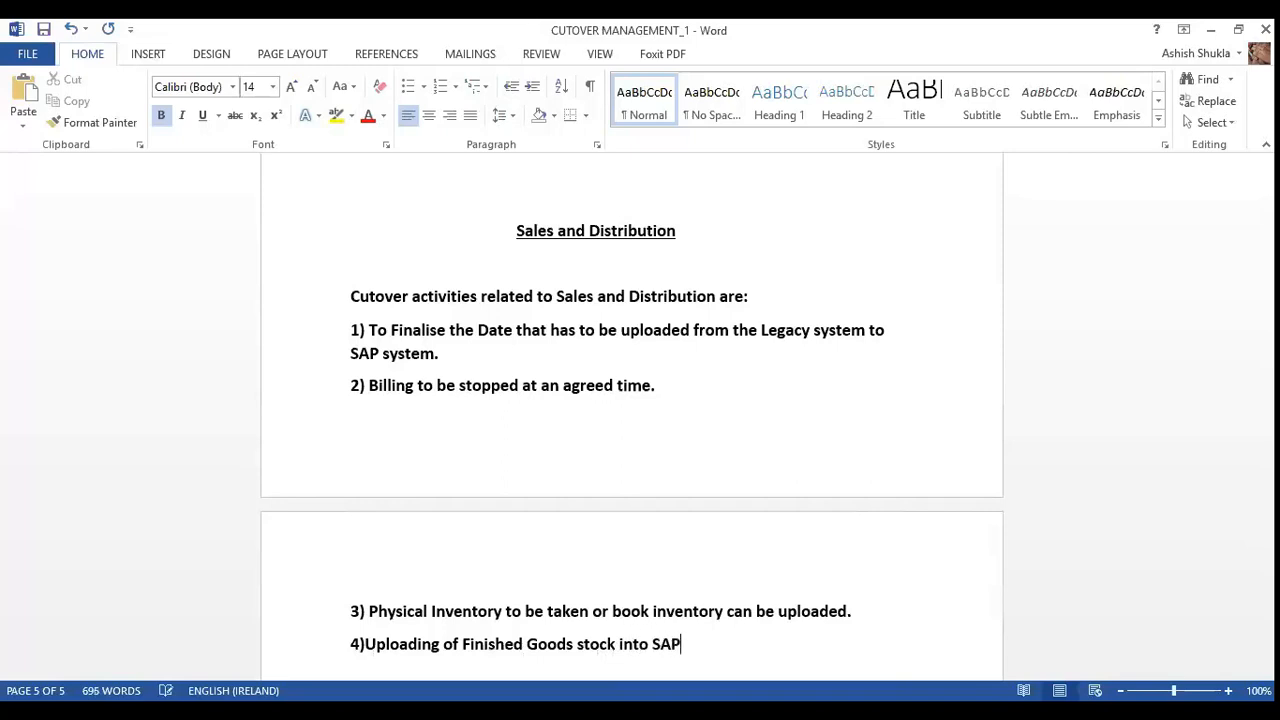
text(.)
key(Return)
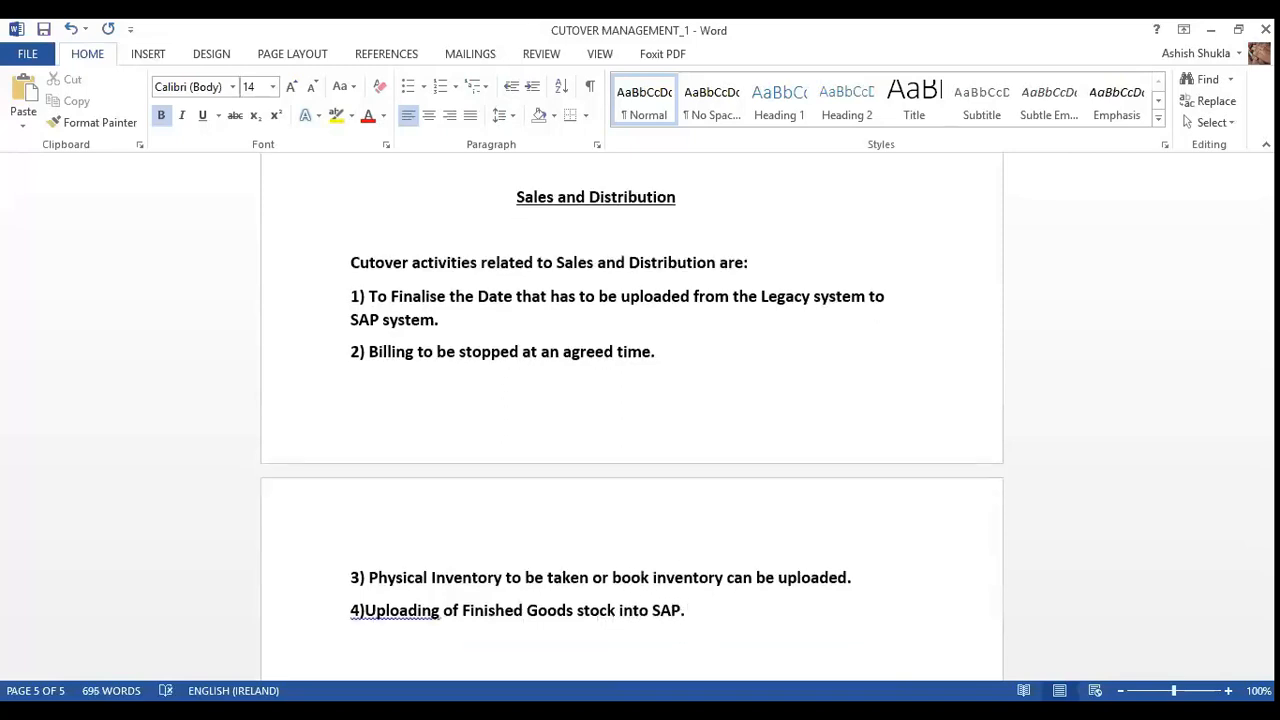
click(365, 610)
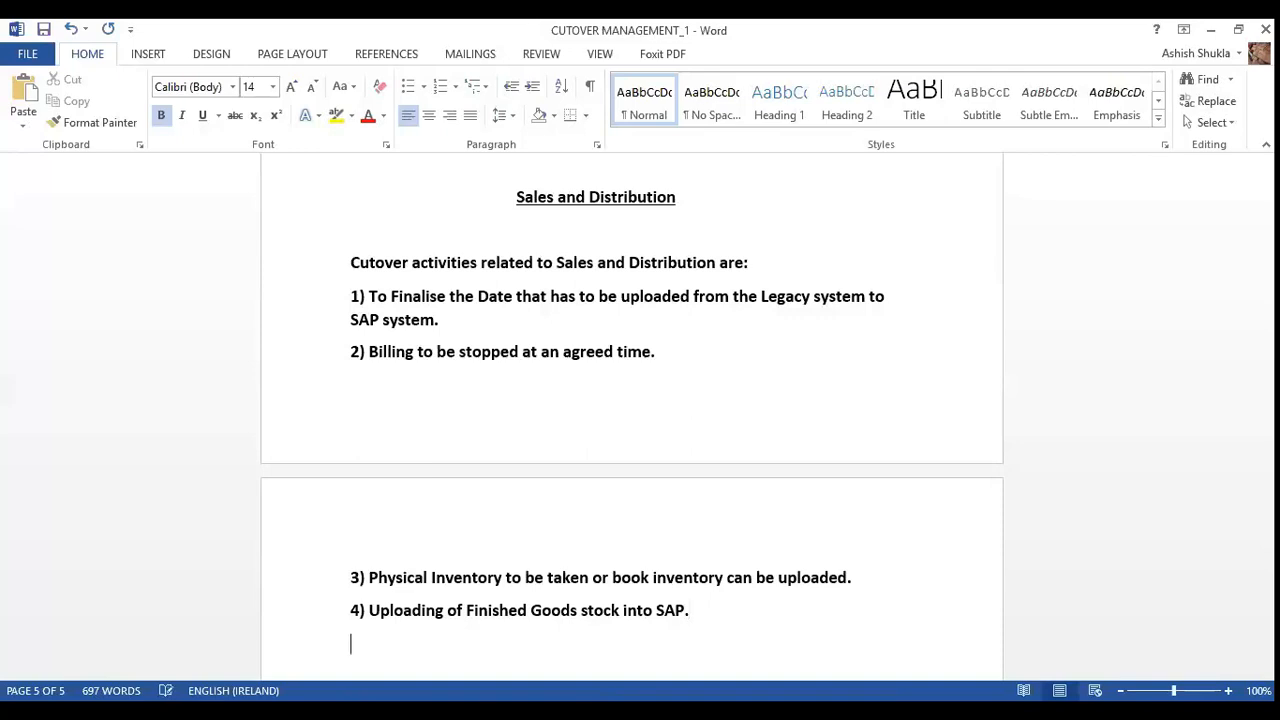
- Write item 5 as "Uploading of Open Contracts/Sales Order in SAP system.", start a new line, and insert the missing space after "5)"
text(5)Uploadin)
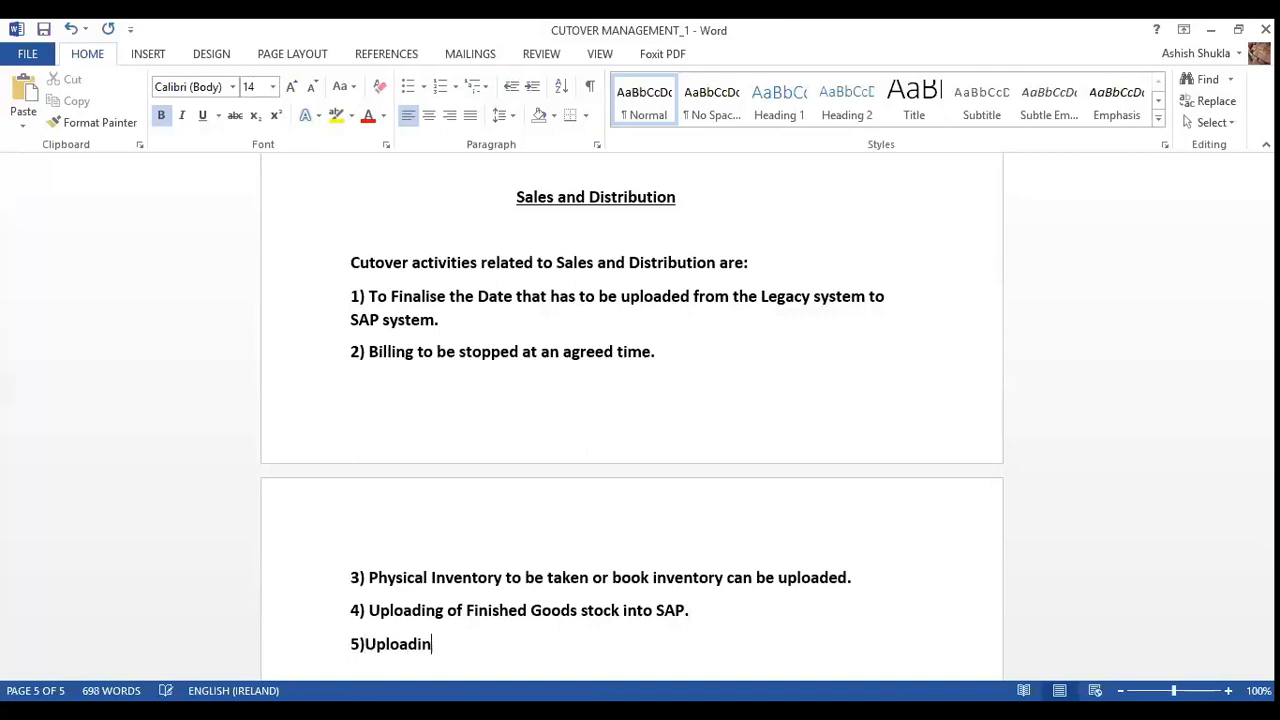
text(g of Open Contra)
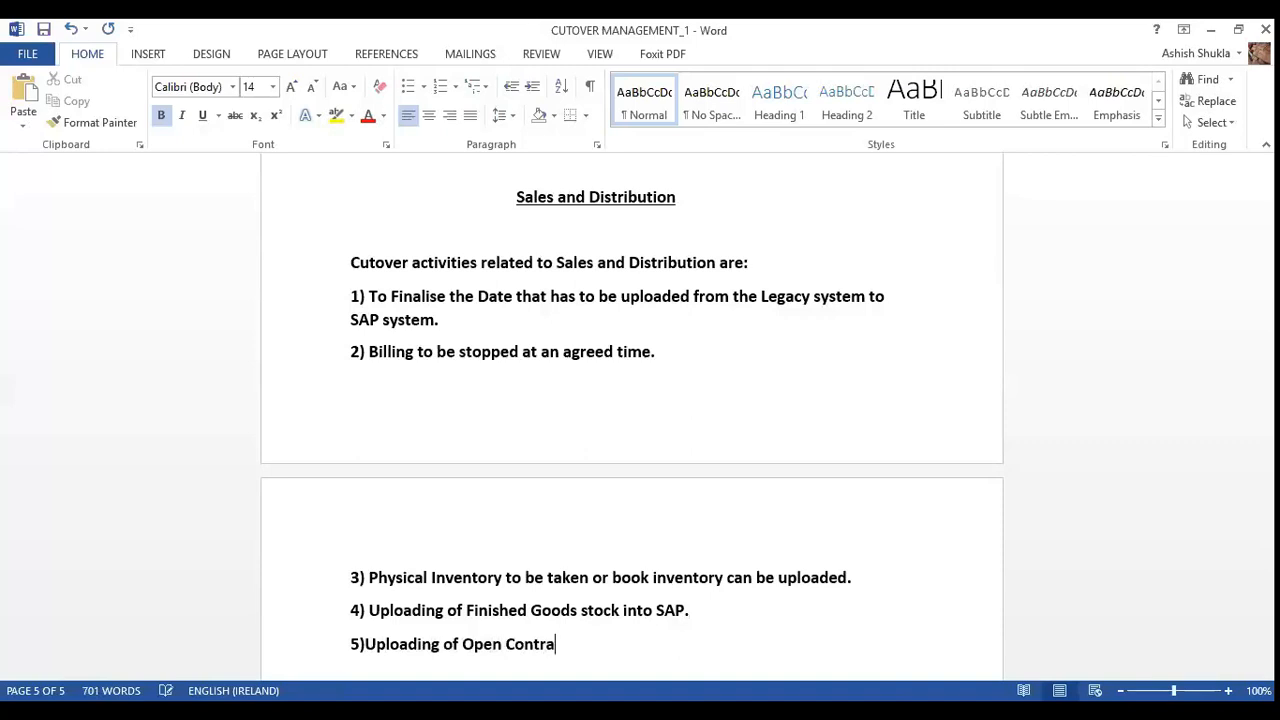
text(cts/Sal)
text(es Order in)
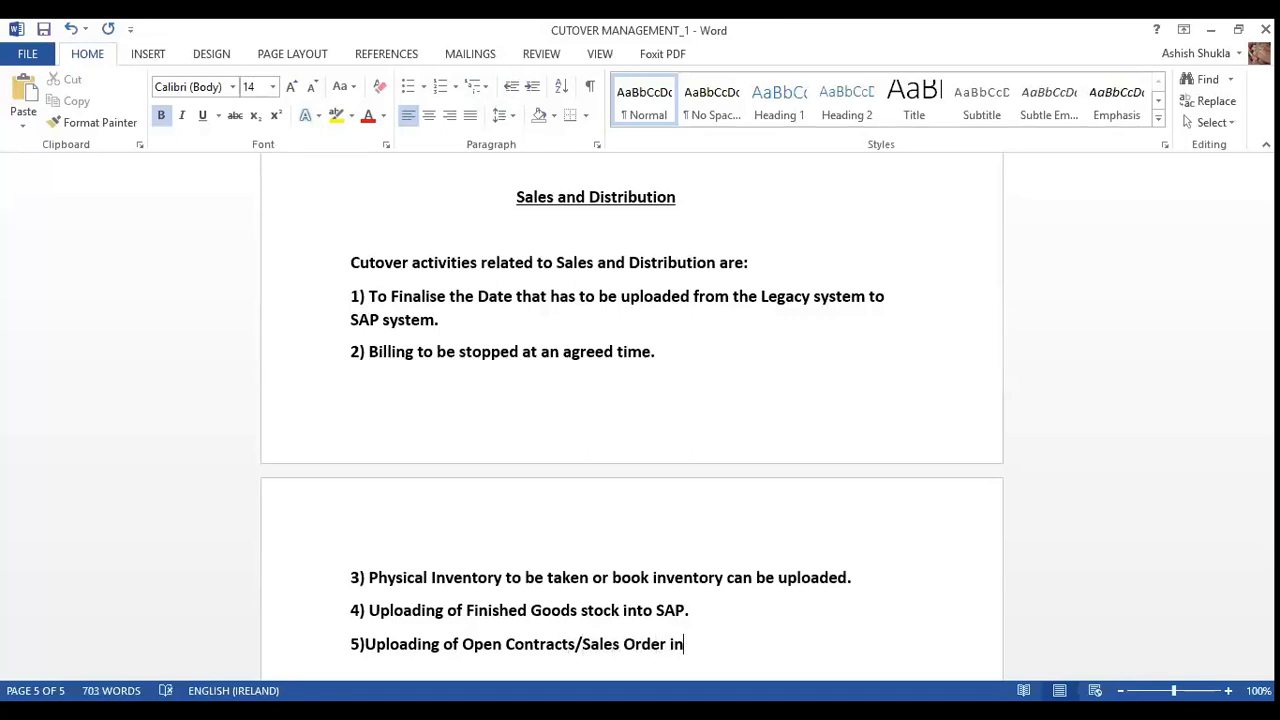
text( SAP system.)
key(Return)
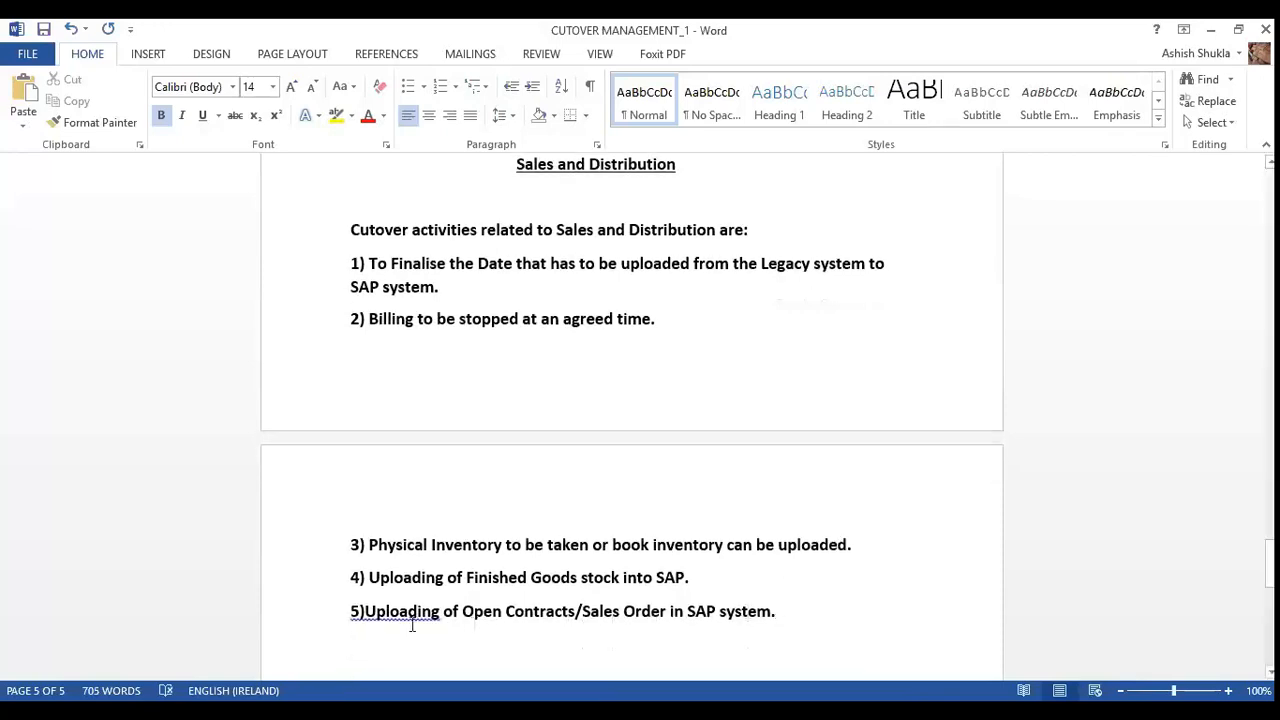
click(363, 614)
click(805, 620)
key(Down)
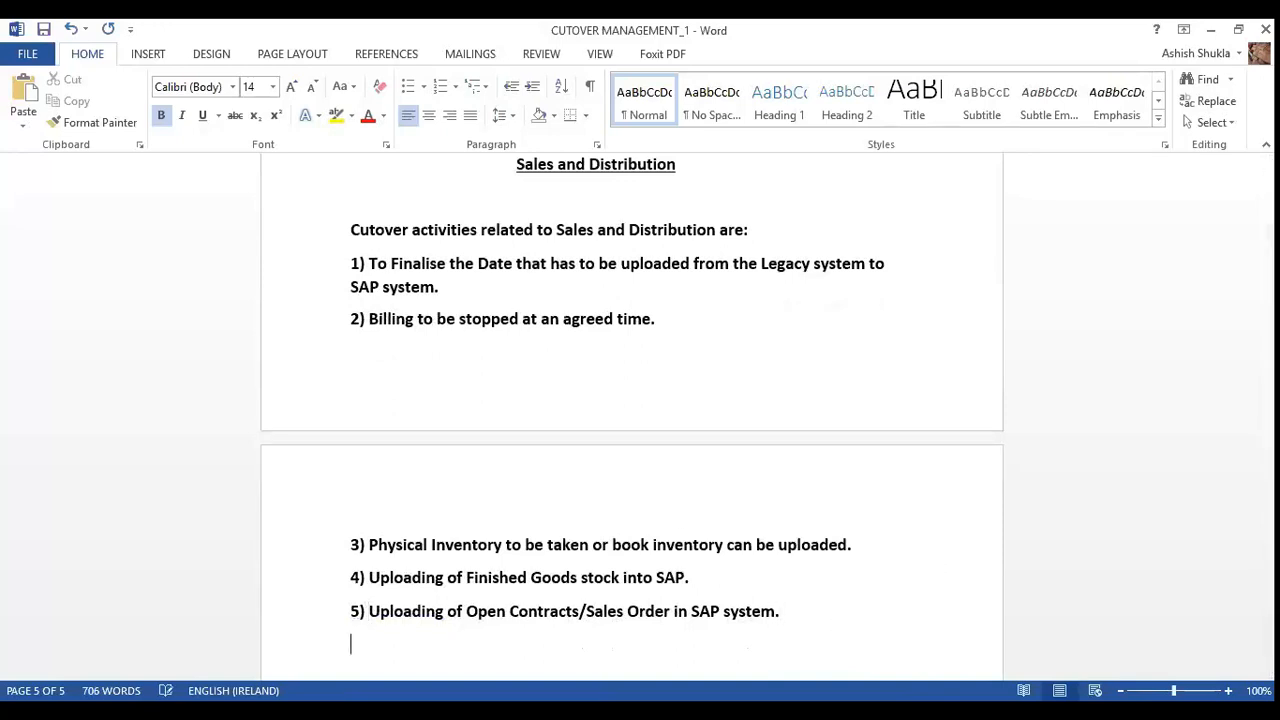
- Begin item 6 with "6)Linking of Old customer codes to the new customer codes to ensure that"
text(6)Linking of )
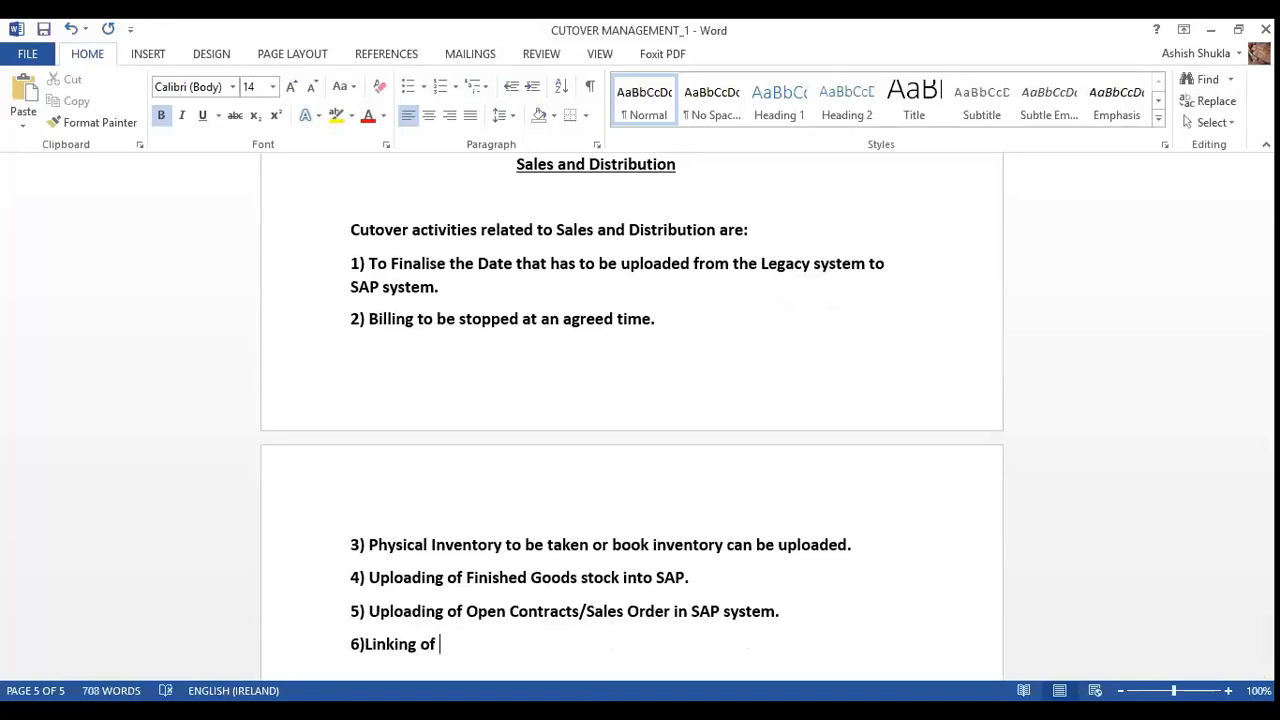
text(Old customer)
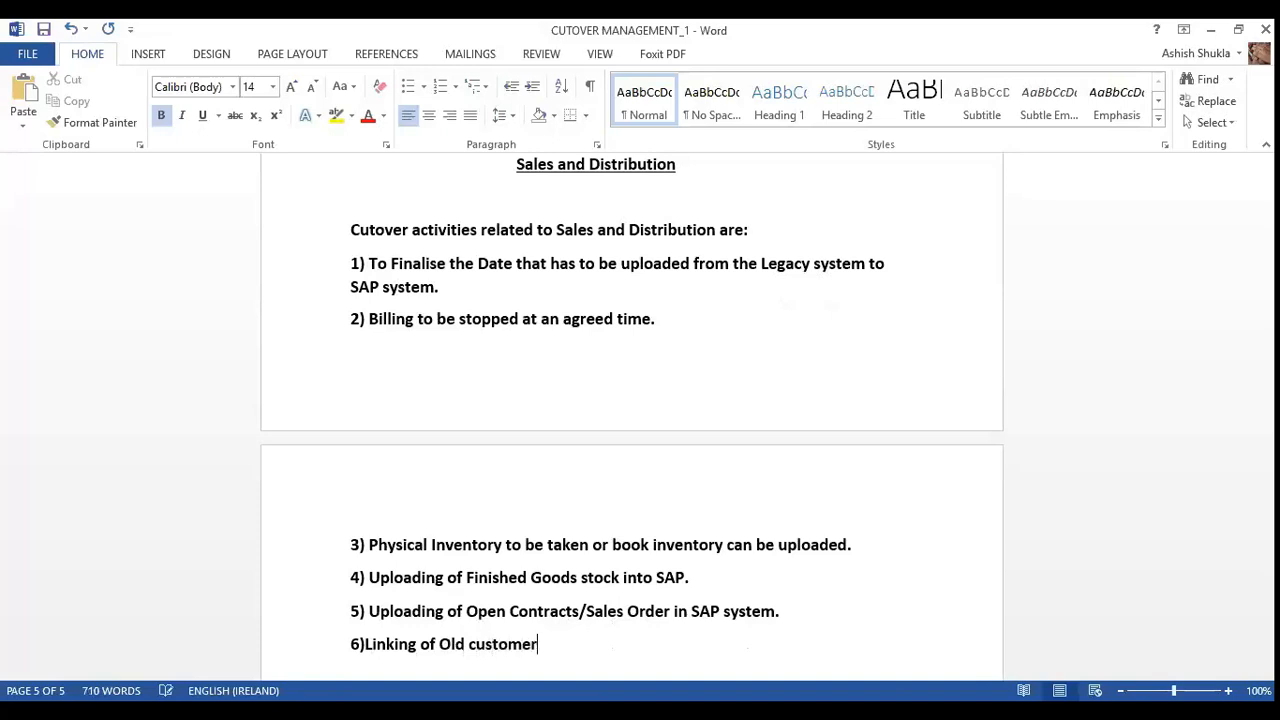
text( codes to the new)
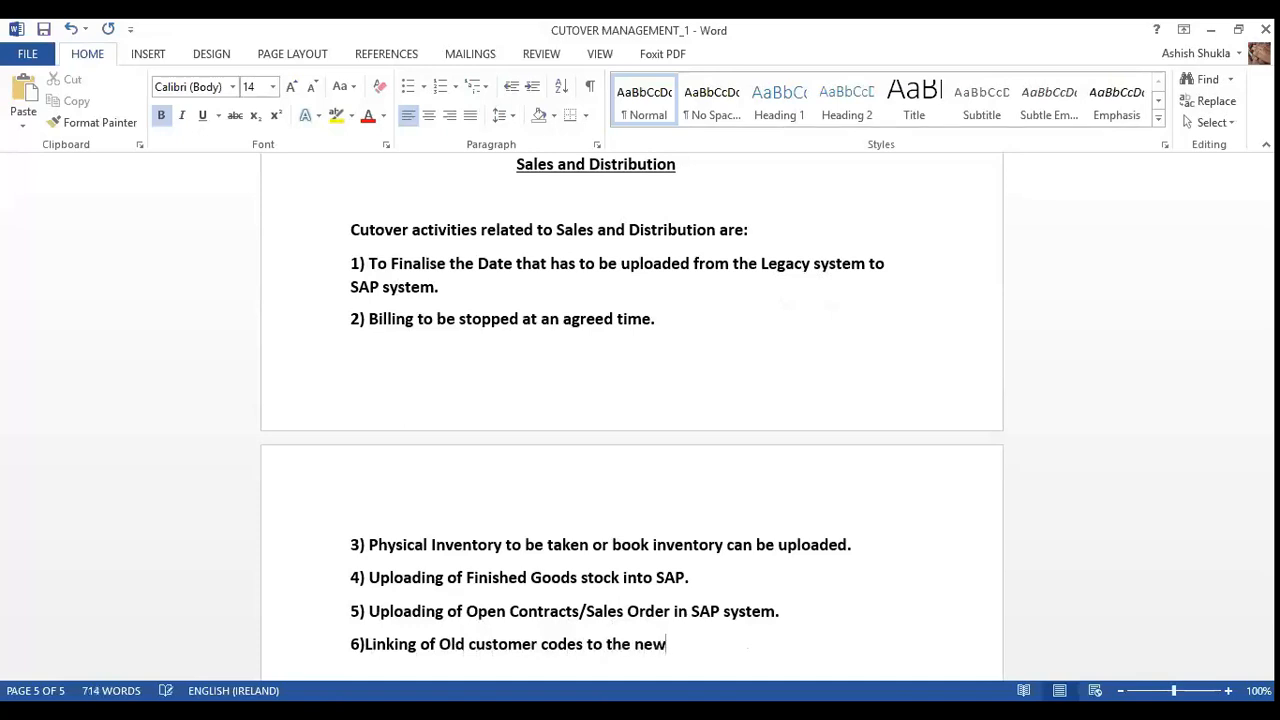
text( customer codes)
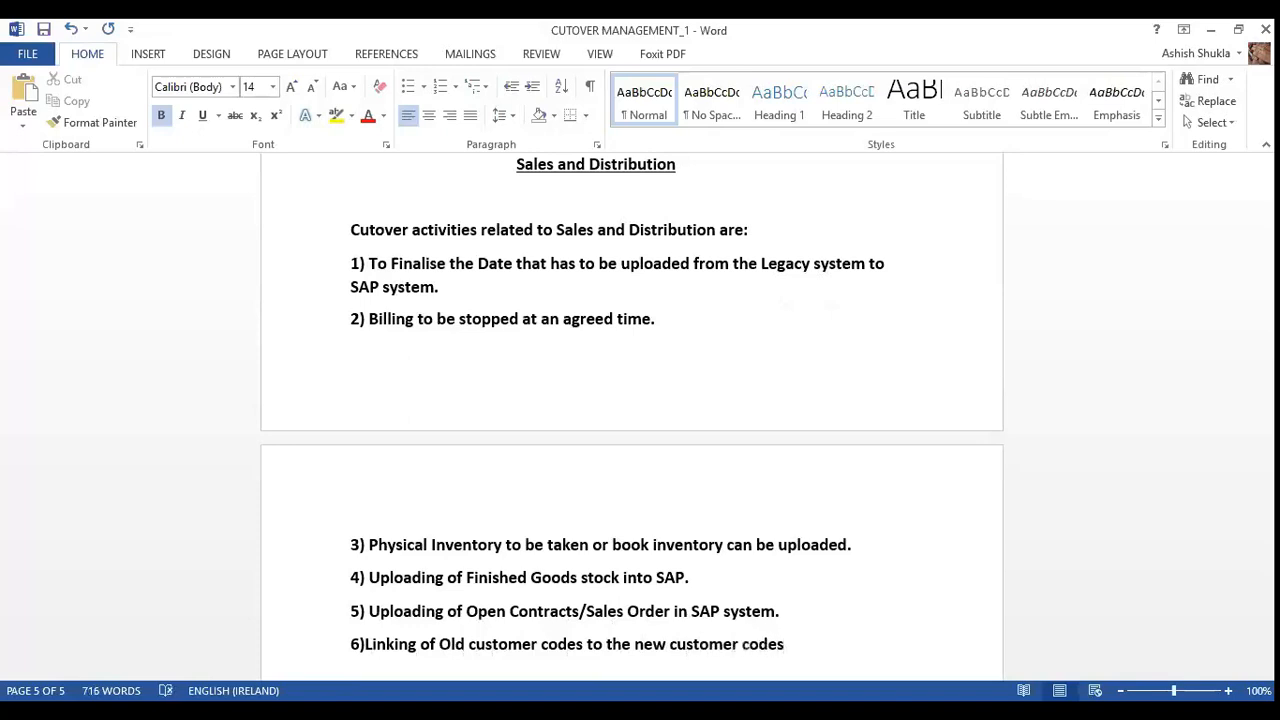
text(  to)
text(ensure that )
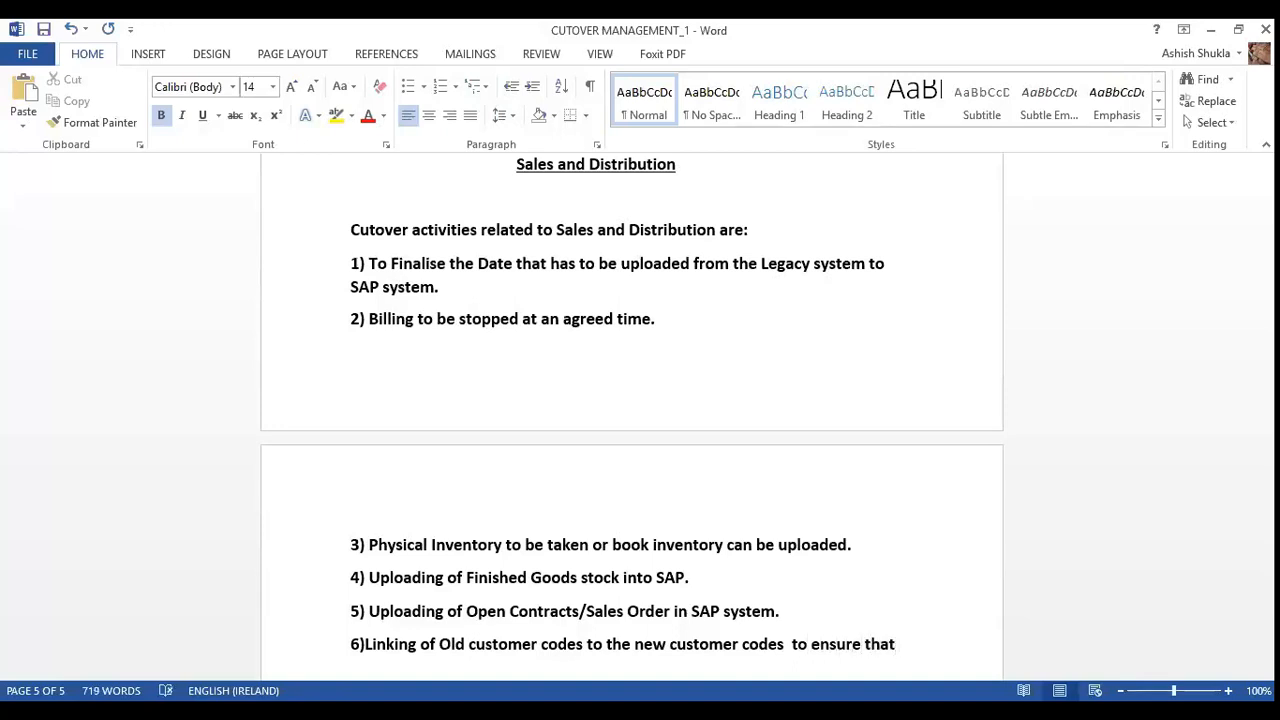
- Complete item 6 with "receivables also get uploaded by Finance." and insert the missing space after "6)"
text(receival)
key(BackSpace)
text(bles)
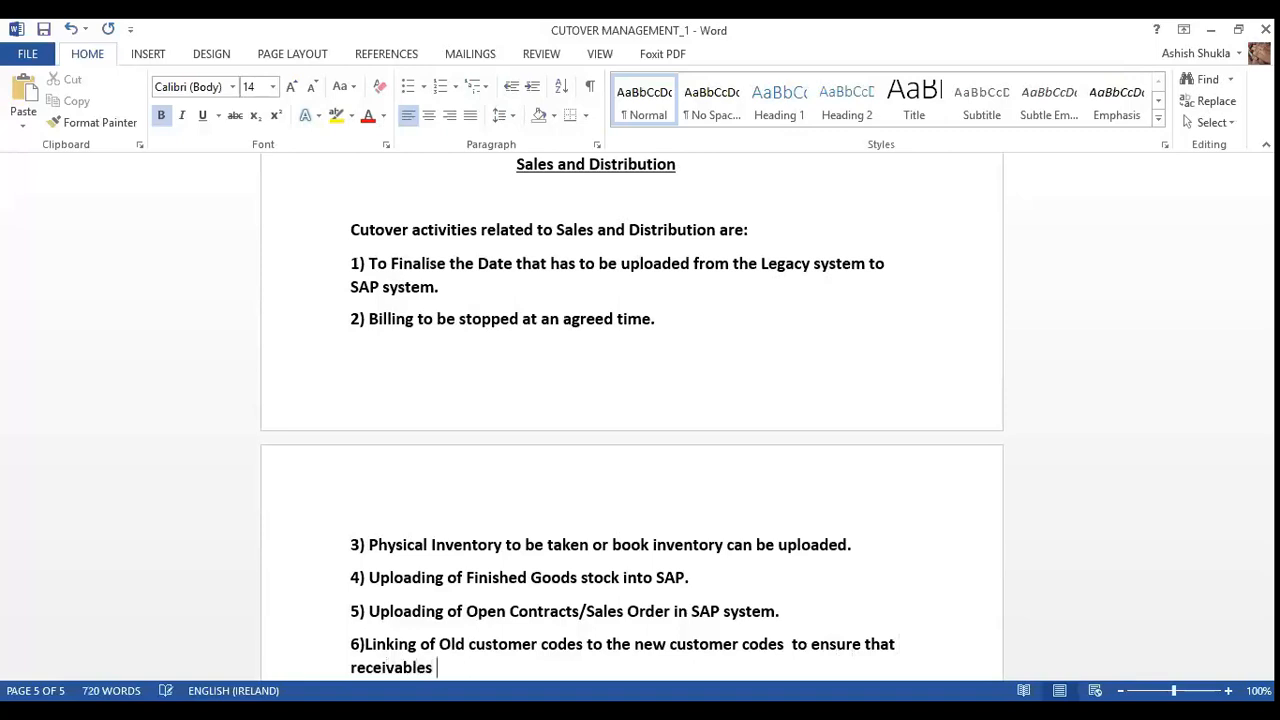
text( also get uploaded)
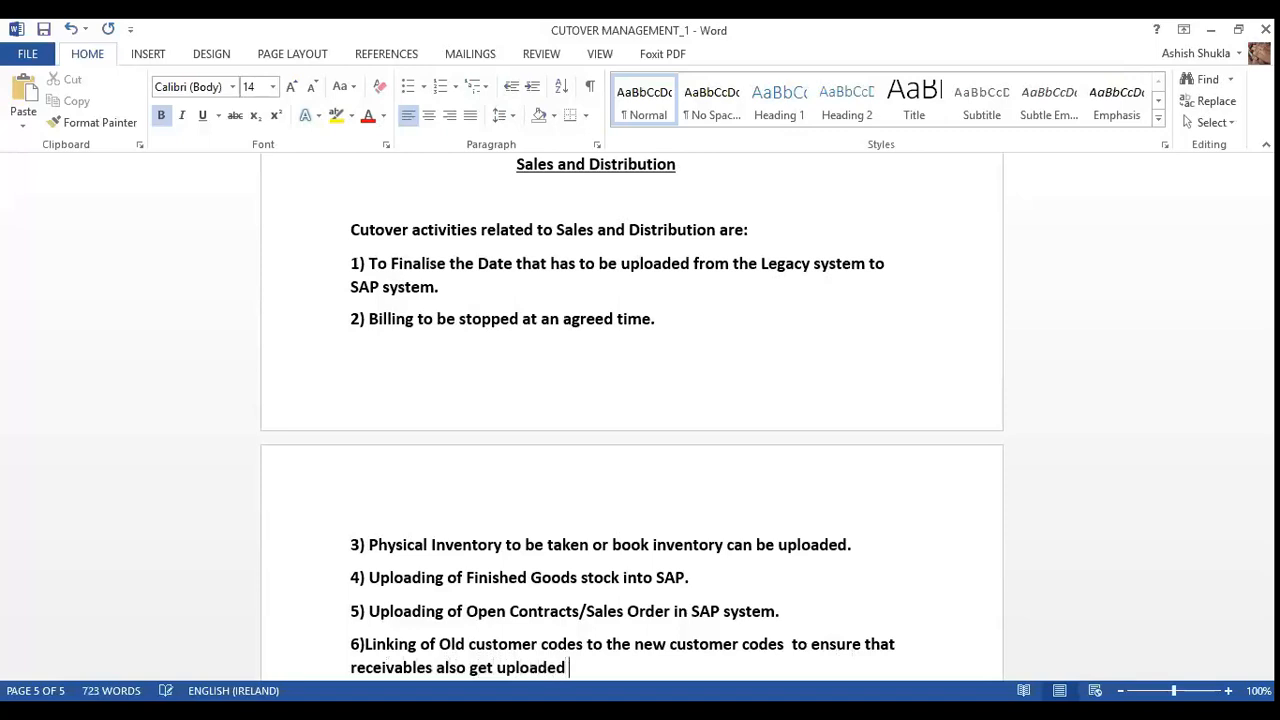
text( by Finance.)
key(Return)
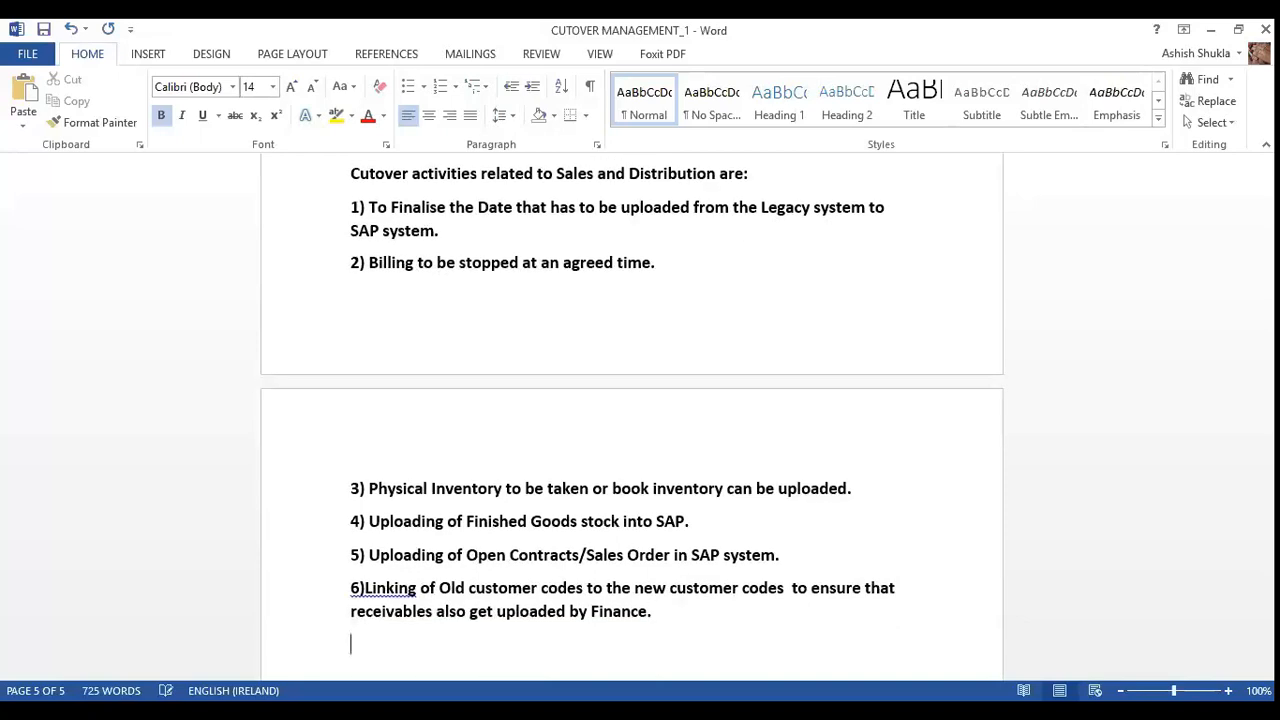
click(365, 590)
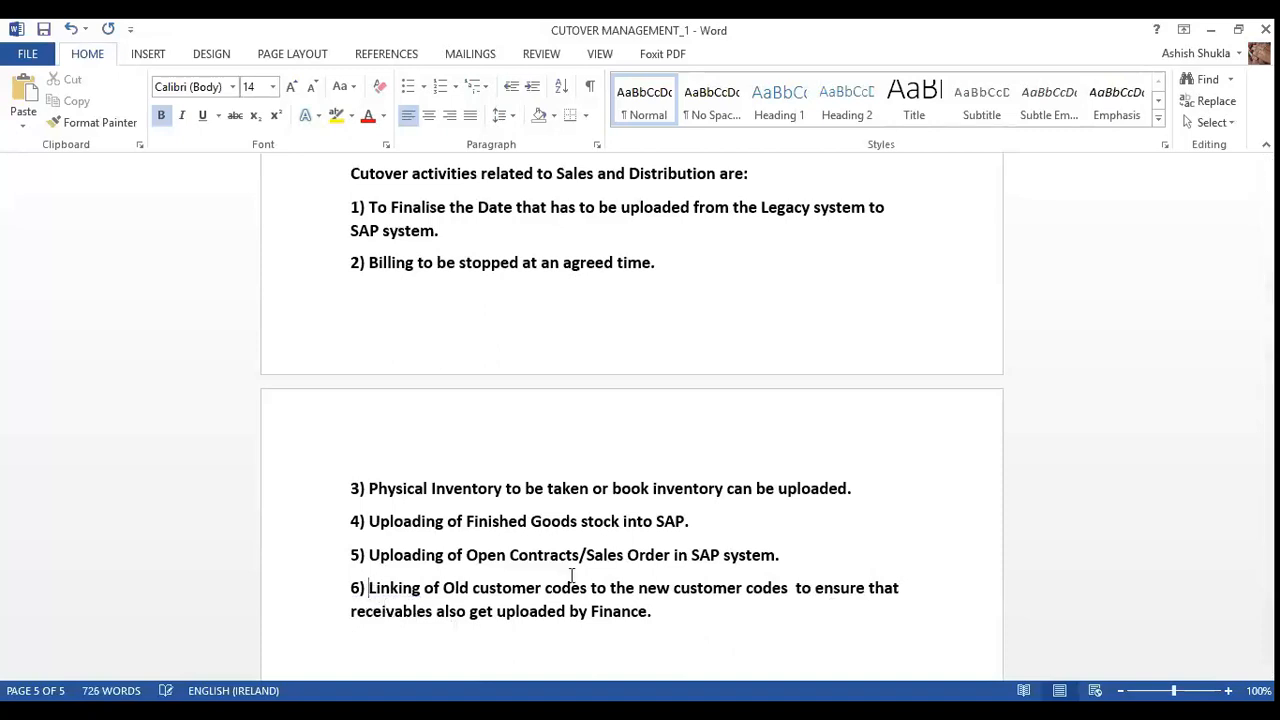
click(654, 617)
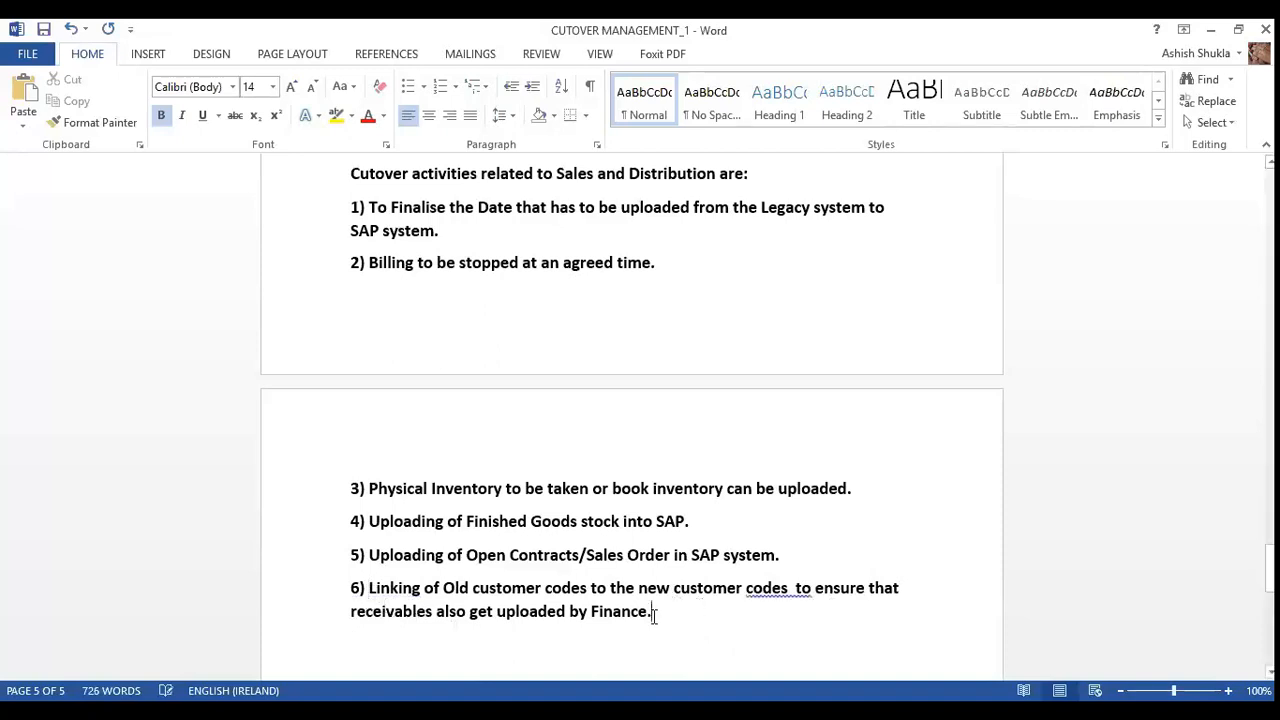
- Add the number "7)" on a new line and apply the grammar suggestion "codes to" in item 6
key(Return)
text(7)
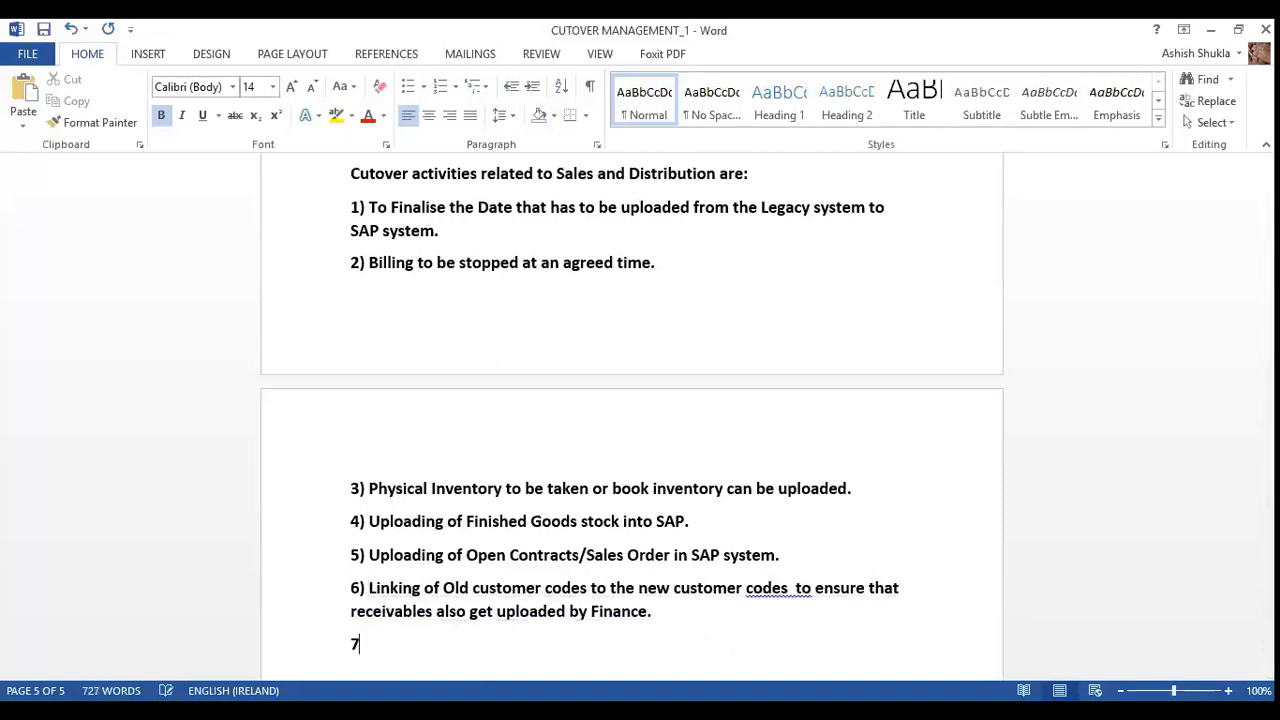
text())
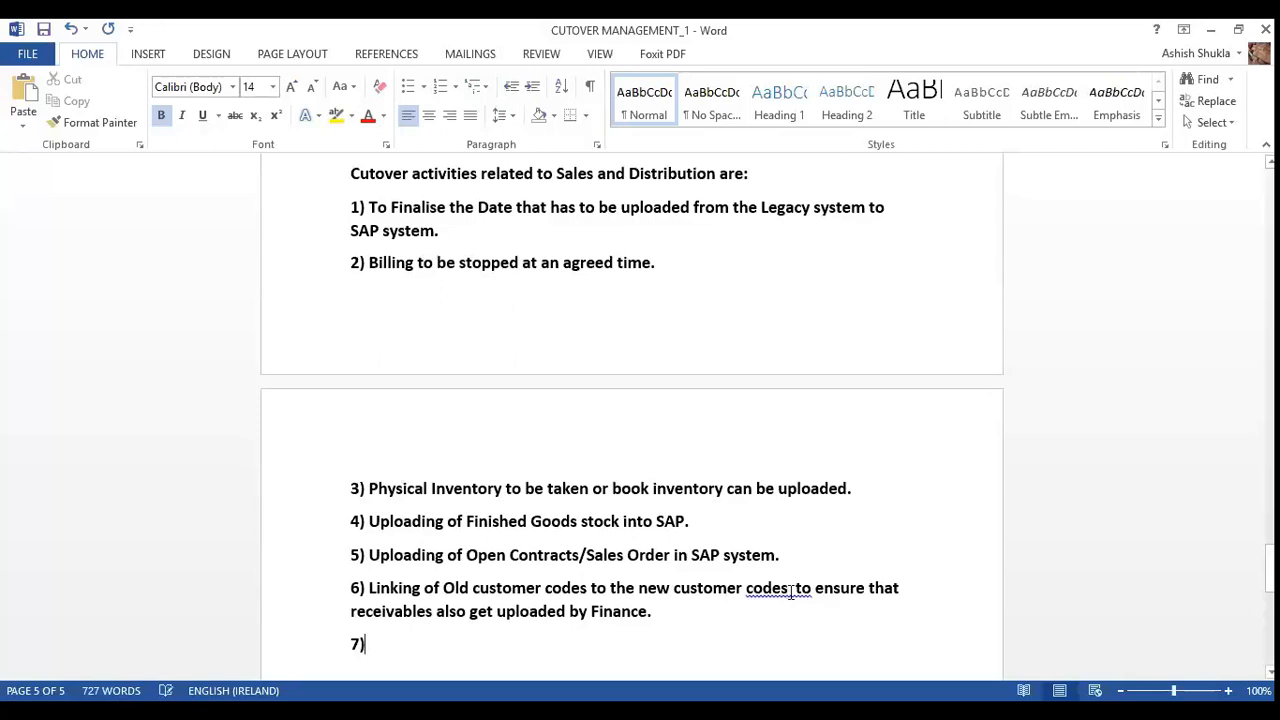
right_click(791, 591)
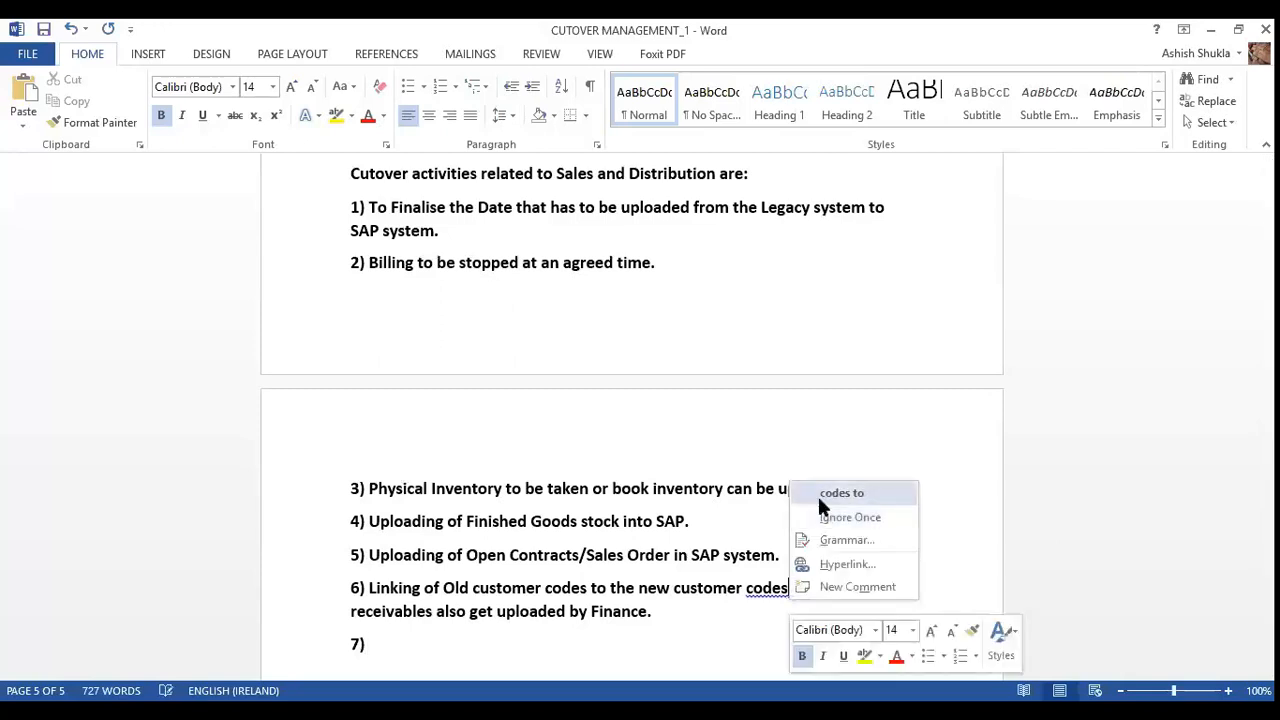
click(841, 494)
click(380, 652)
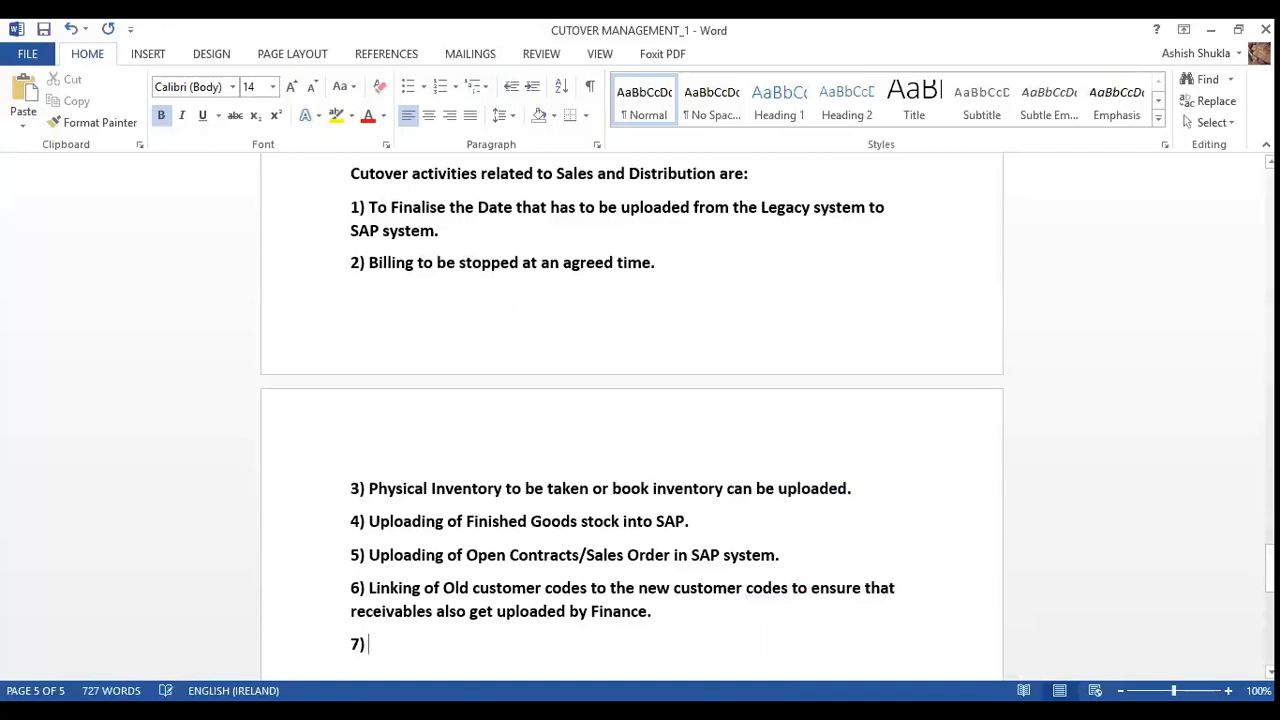
- Write "Number ranges of Billing Documents." as the text of item 7 and start a new line
text(Num)
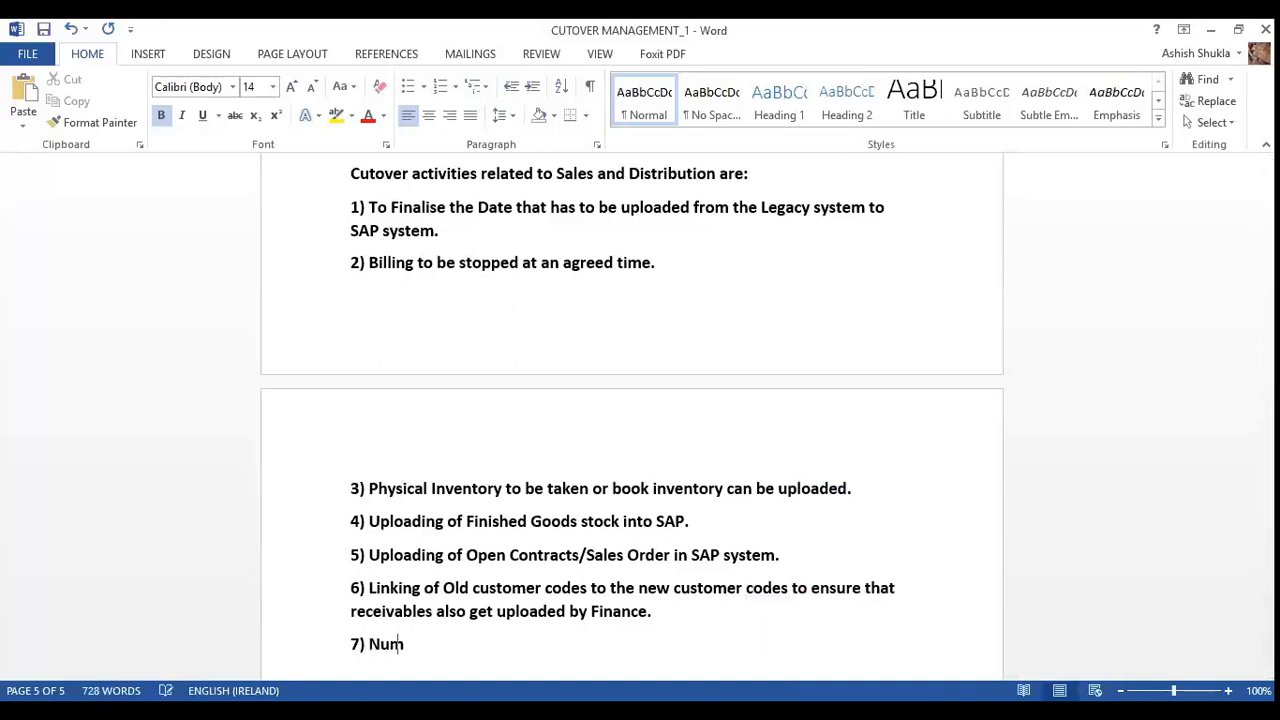
text(ber ranges of Billing)
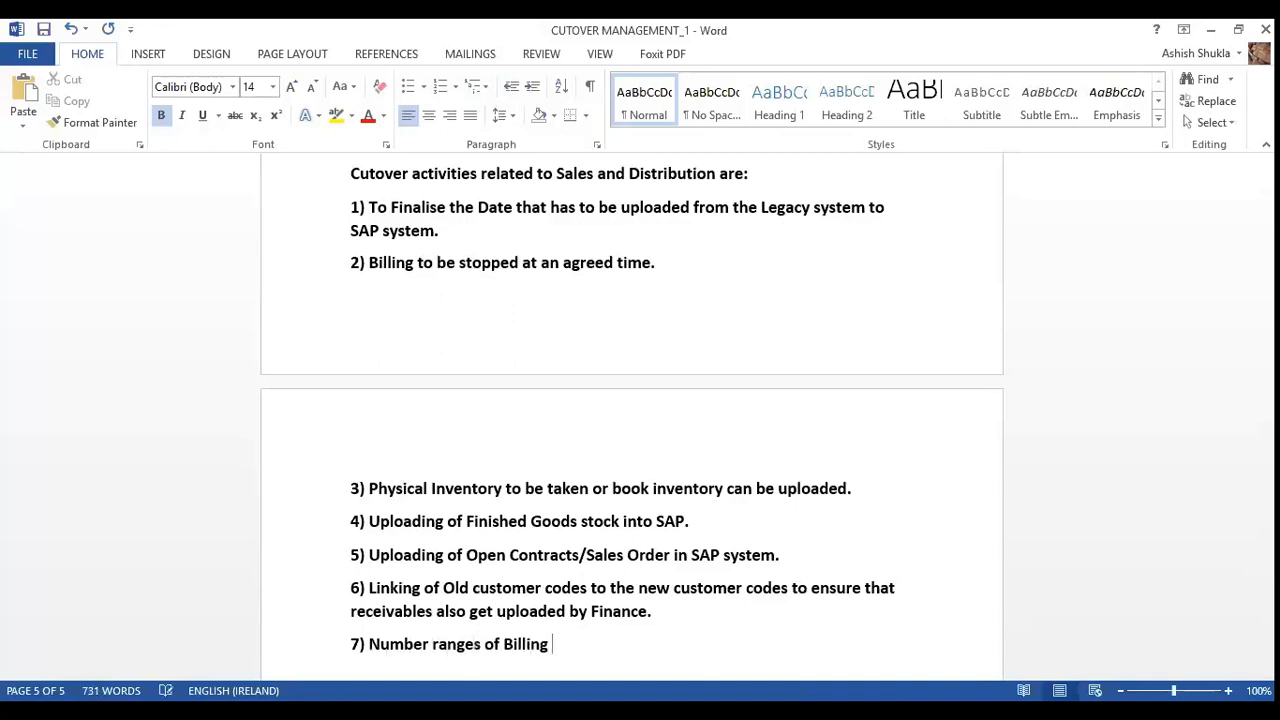
text( Documents.)
key(Return)
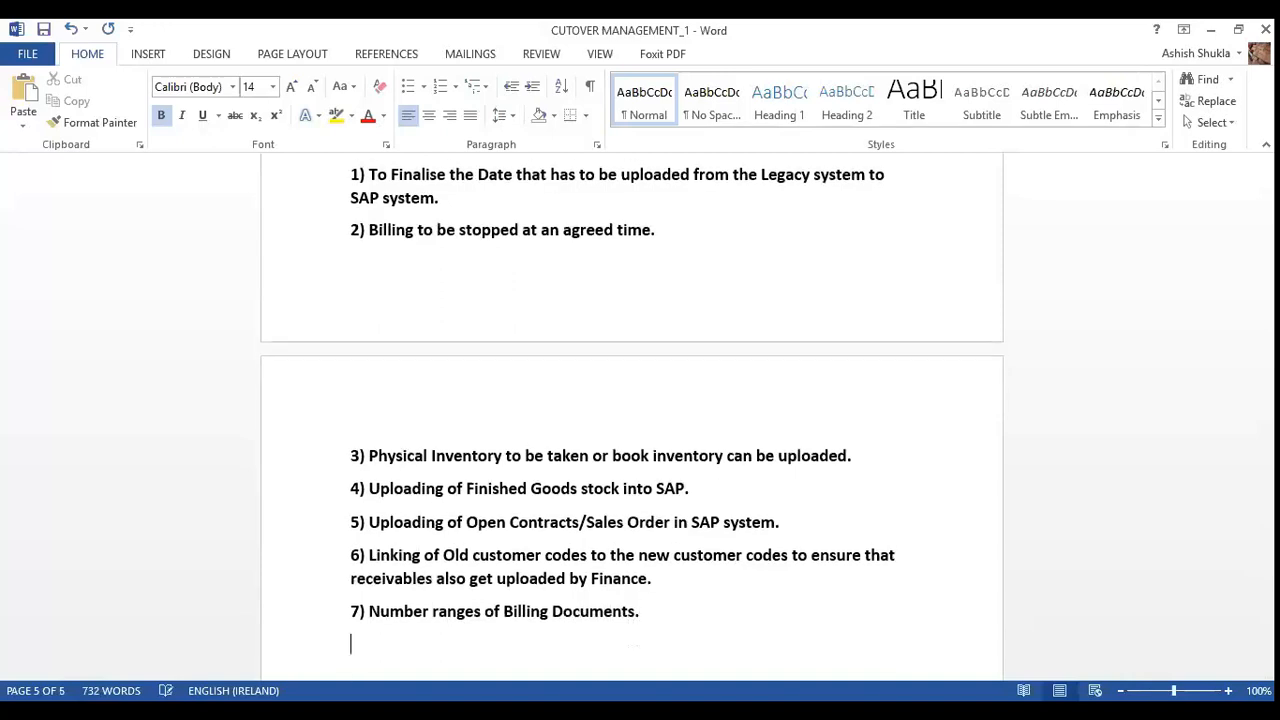
- Write the eighth item as "8)Excise number range to be uploaded into Sap system"
text(8))
text(cise  numbe)
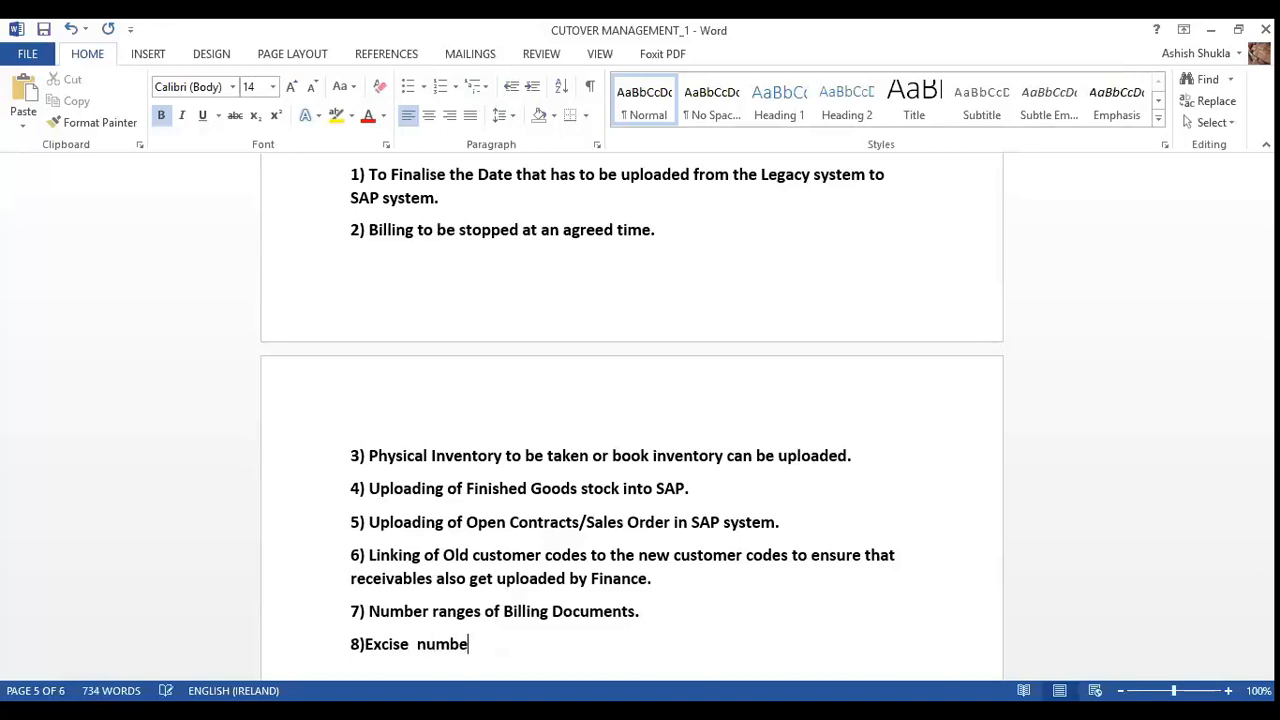
text(r range to be )
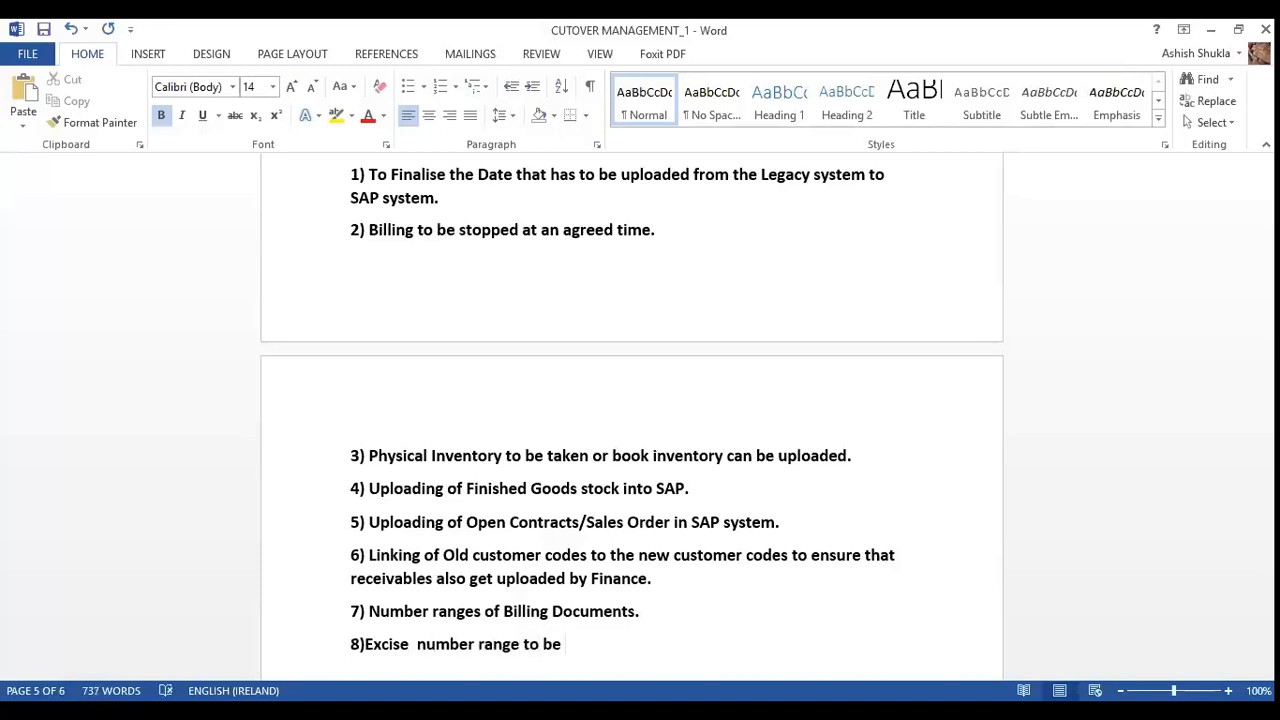
text(uploaded into )
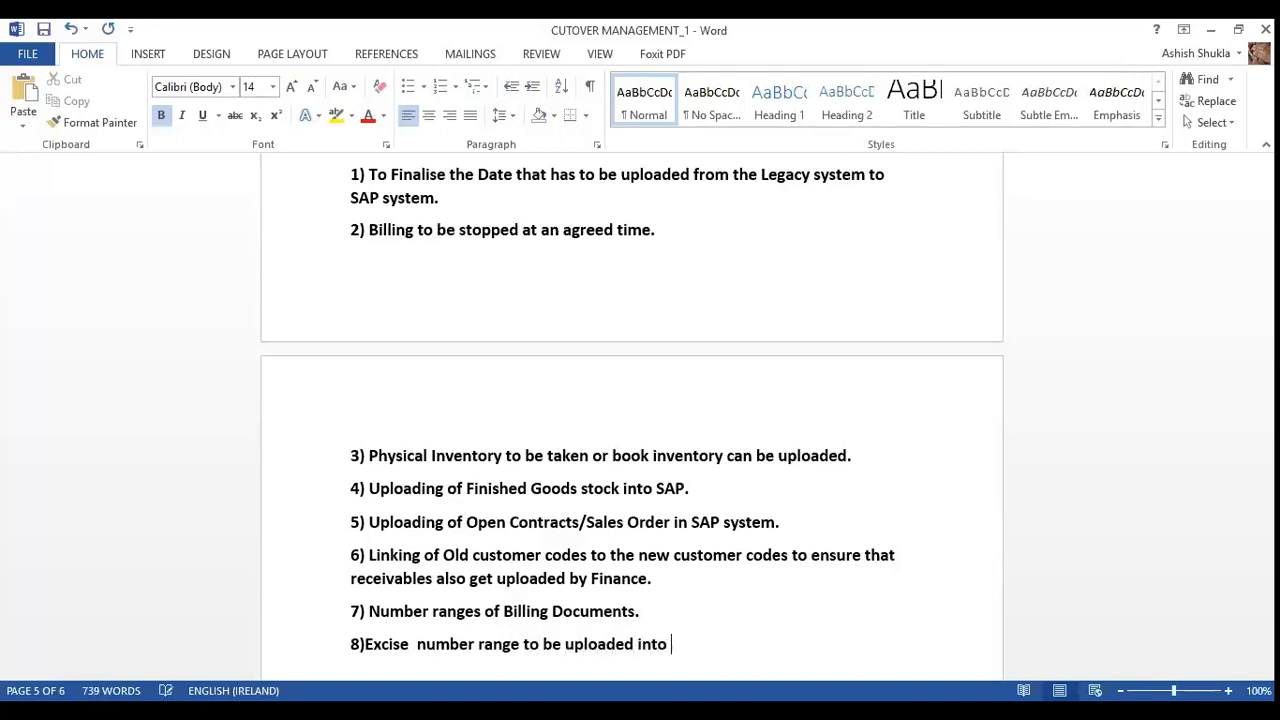
text(AP)
key(BackSpace)
key(BackSpace)
text(SAp system)
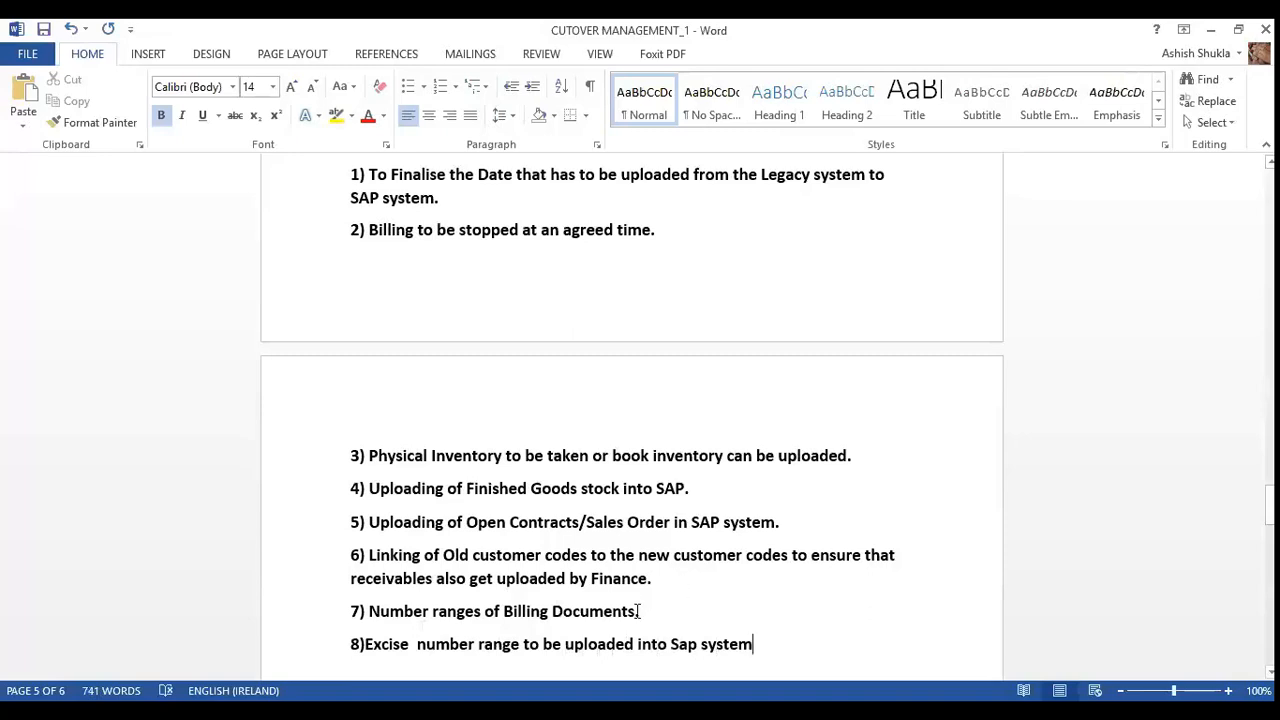
- Insert the missing space after "8)" and end item 8 with a full stop
click(363, 646)
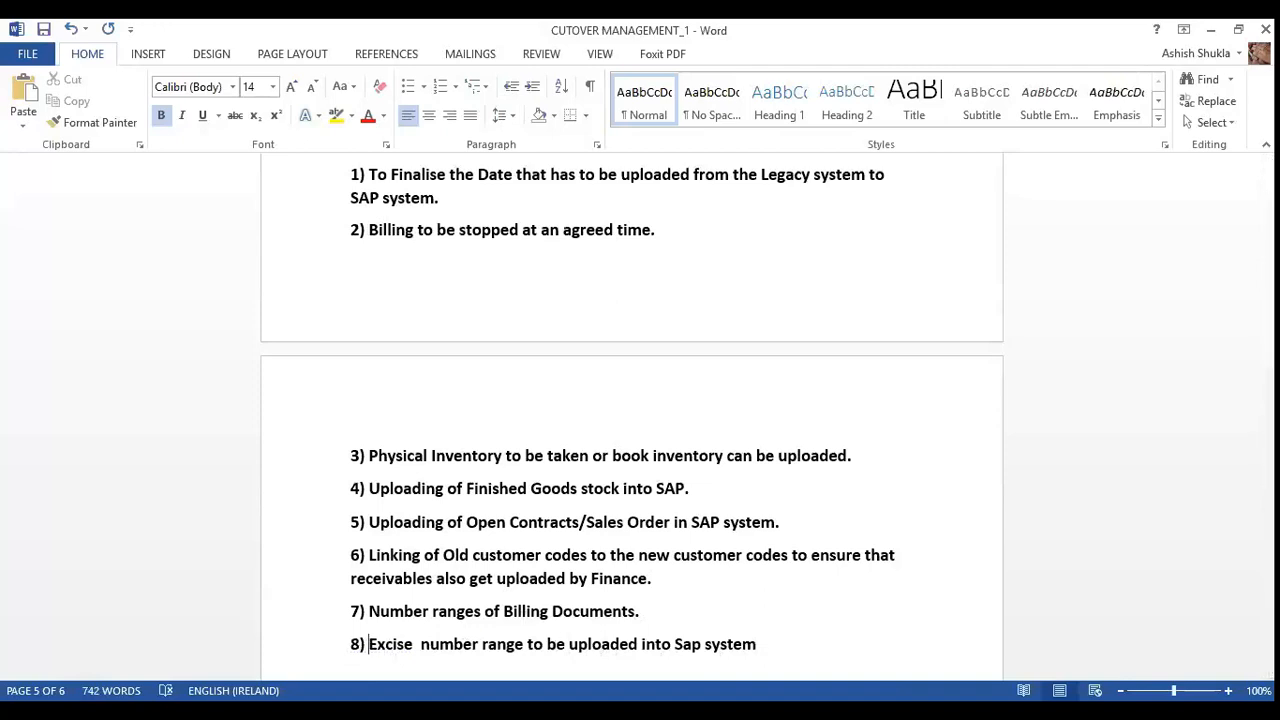
click(768, 646)
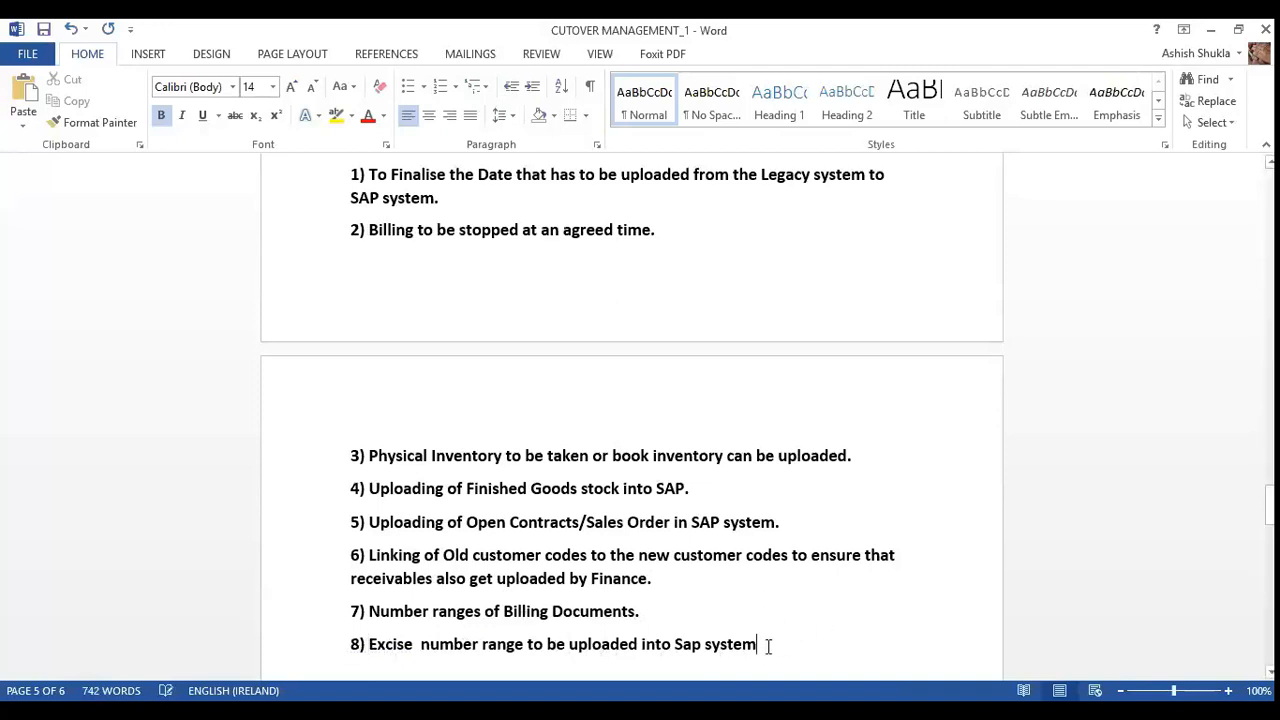
text(.)
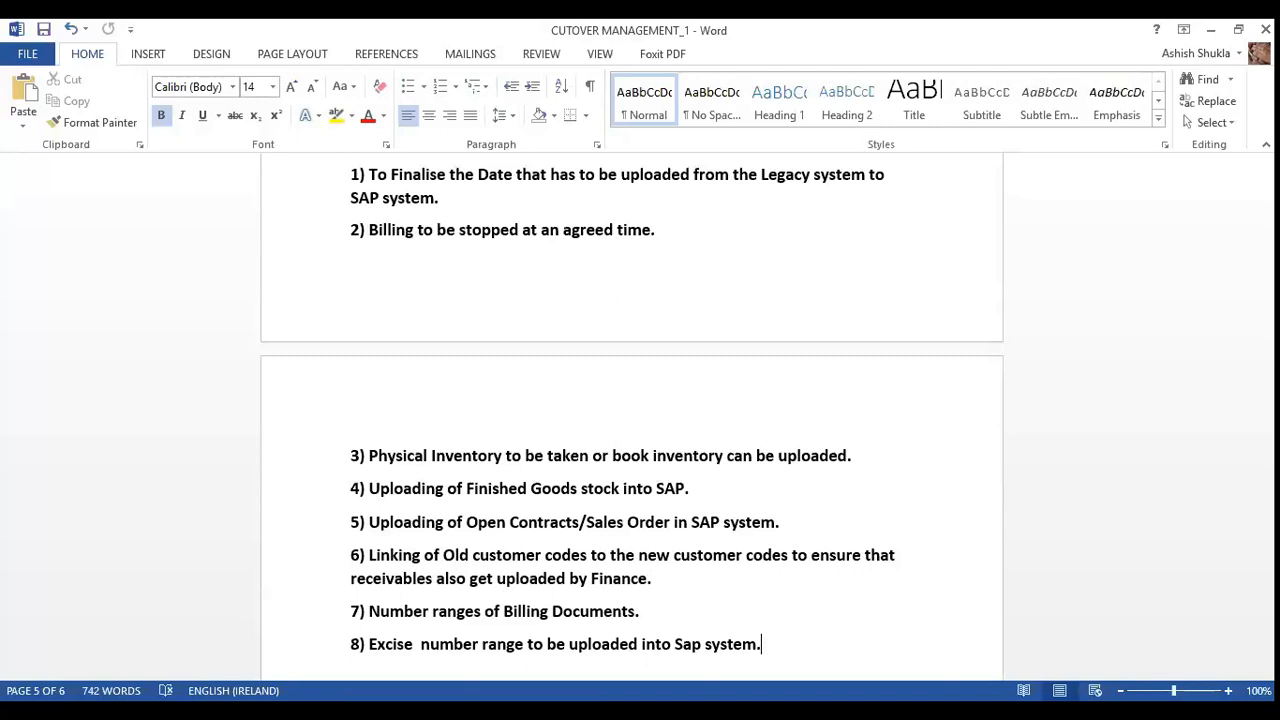
- Add three new lines below item 8 and remove the extra space between "Excise" and "number" using the grammar suggestion
key(Return)
key(Return)
key(Return)
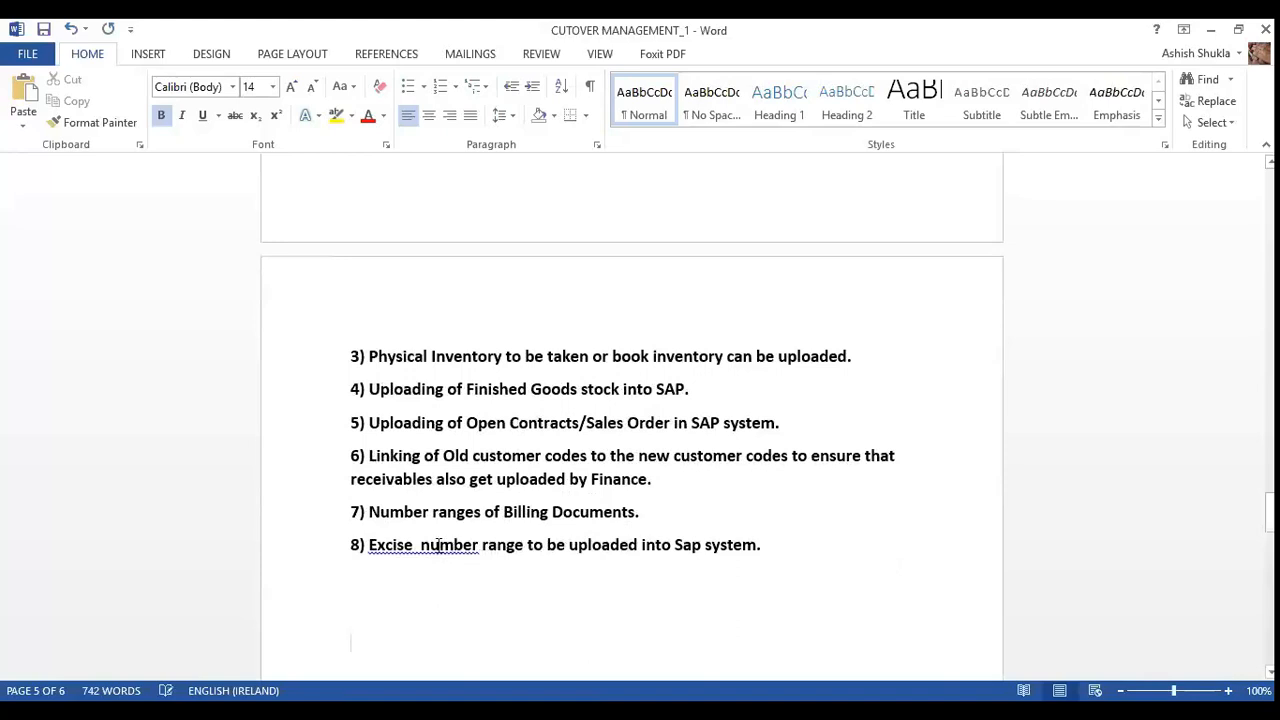
right_click(508, 568)
click(508, 568)
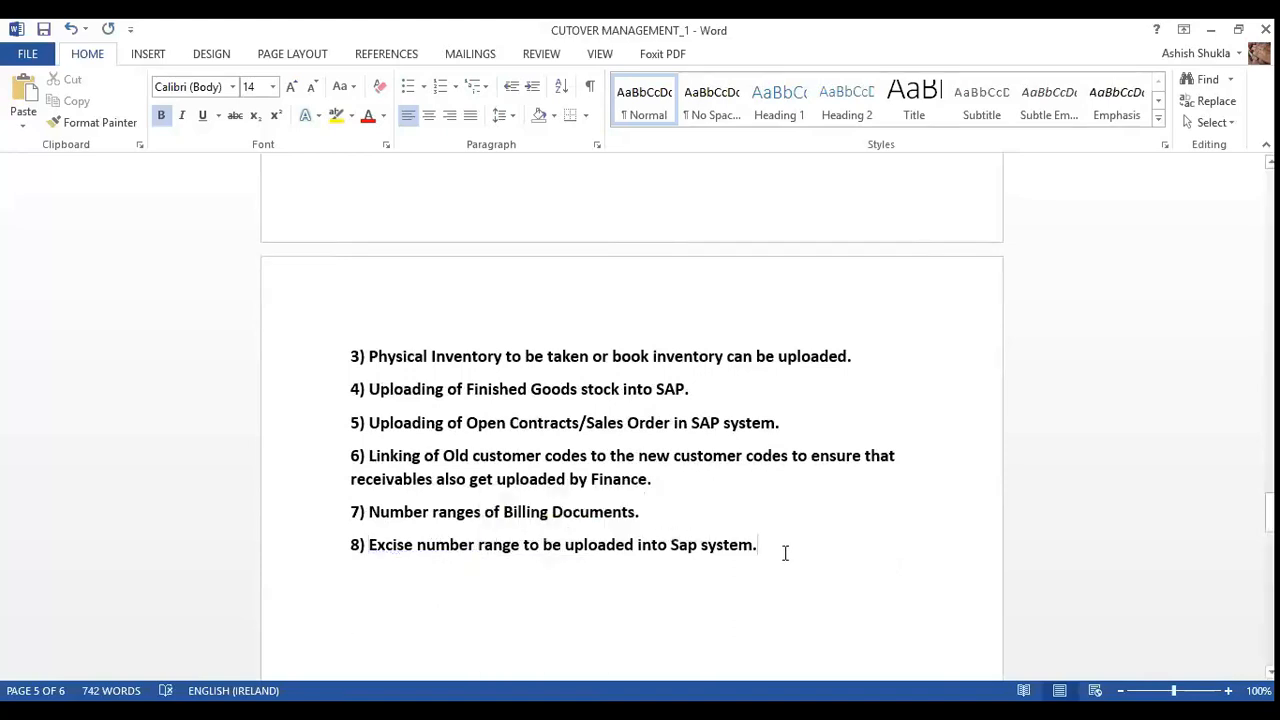
key(Down)
key(Down)
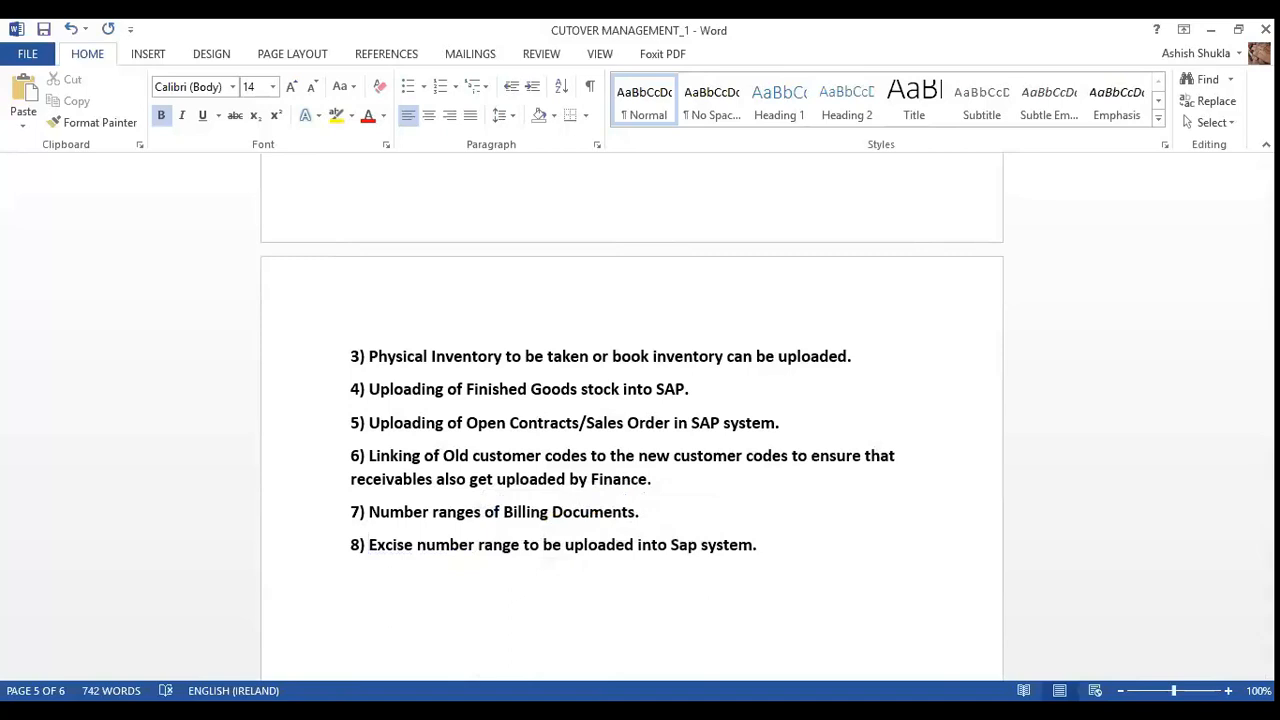
- Add the heading "Material Management" below the Sales and Distribution list and shift it towards the middle of its line
text(Material MAna)
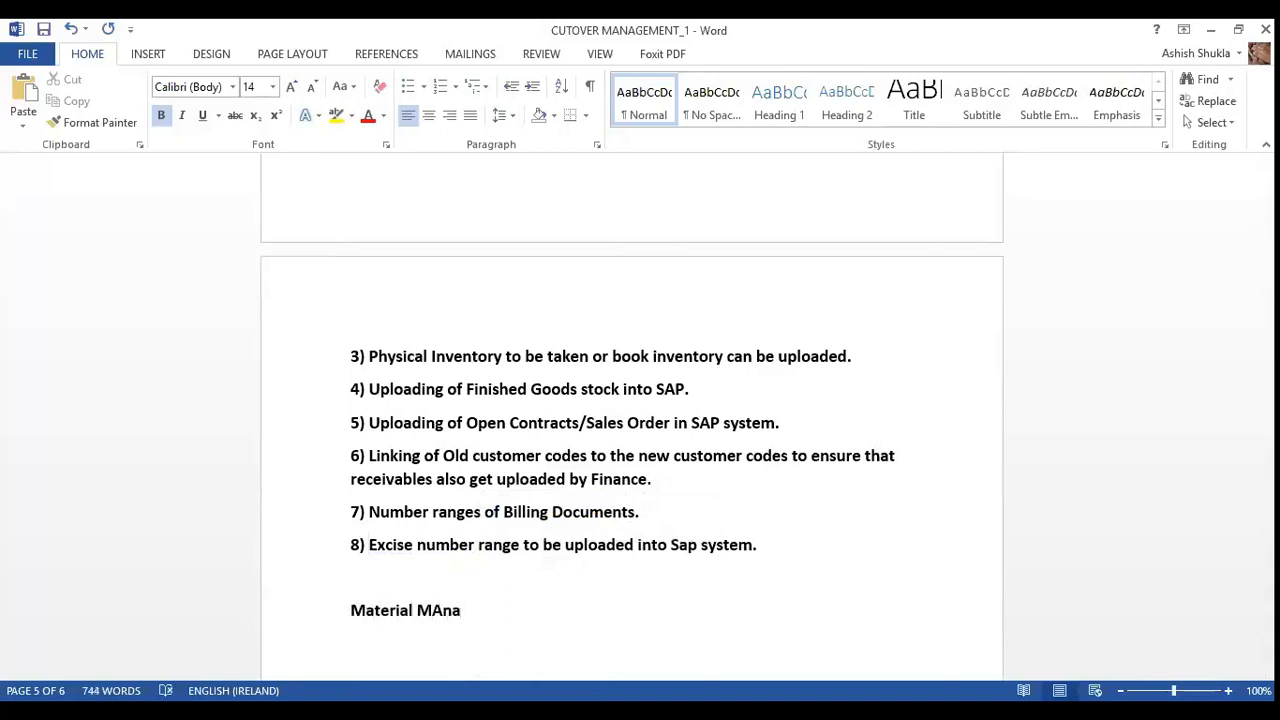
key(BackSpace)
key(BackSpace)
key(BackSpace)
text(anagement)
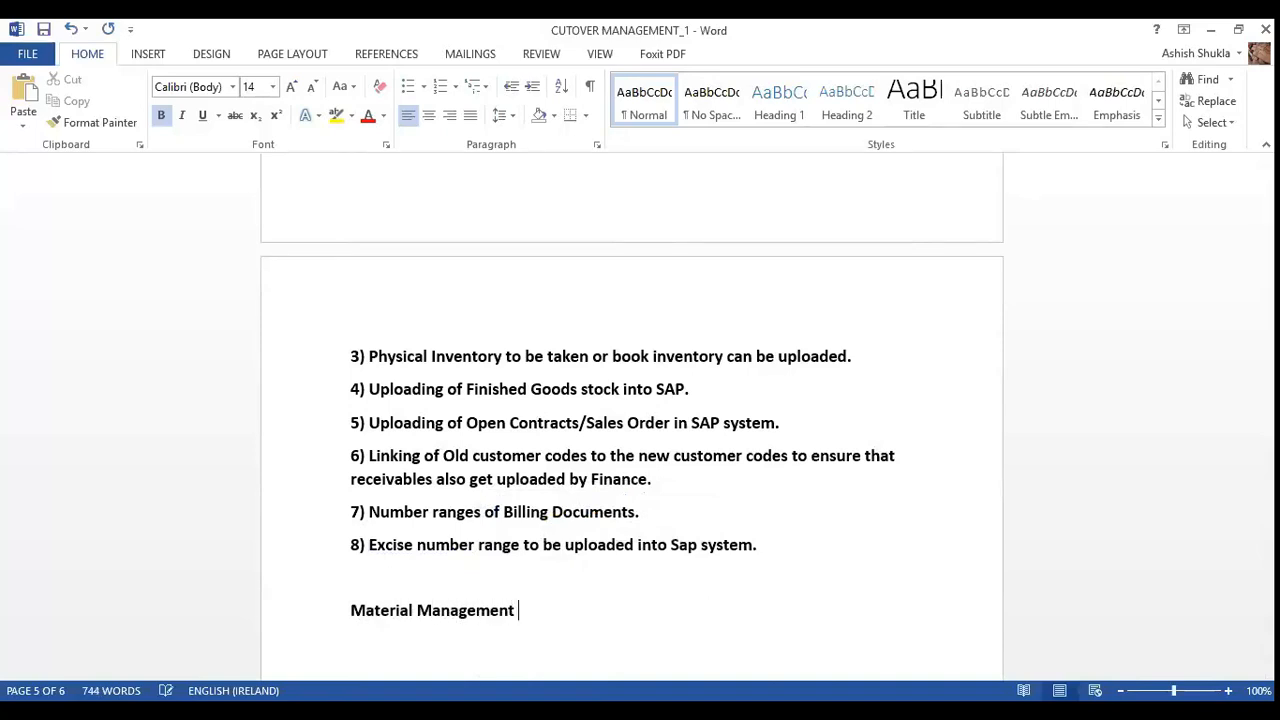
click(353, 610)
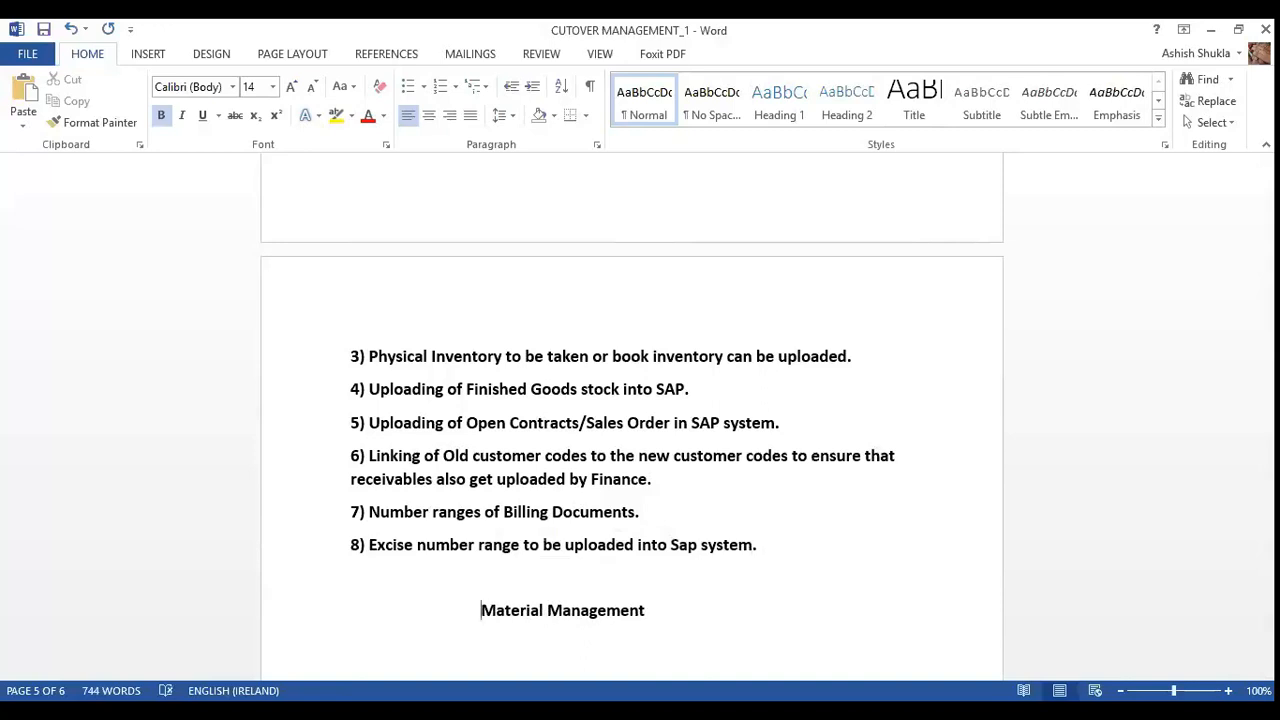
- Underline the "Material Management" heading
key(shift+Right)
key(shift+Right)
key(shift+Right)
key(shift+Right)
key(shift+Right)
key(shift+Right)
key(shift+Right)
key(shift+Right)
key(shift+Right)
key(shift+Right)
key(shift+Right)
key(shift+Right)
key(shift+Right)
key(shift+Right)
key(shift+Right)
key(shift+Right)
key(shift+Right)
key(shift+Right)
key(shift+Right)
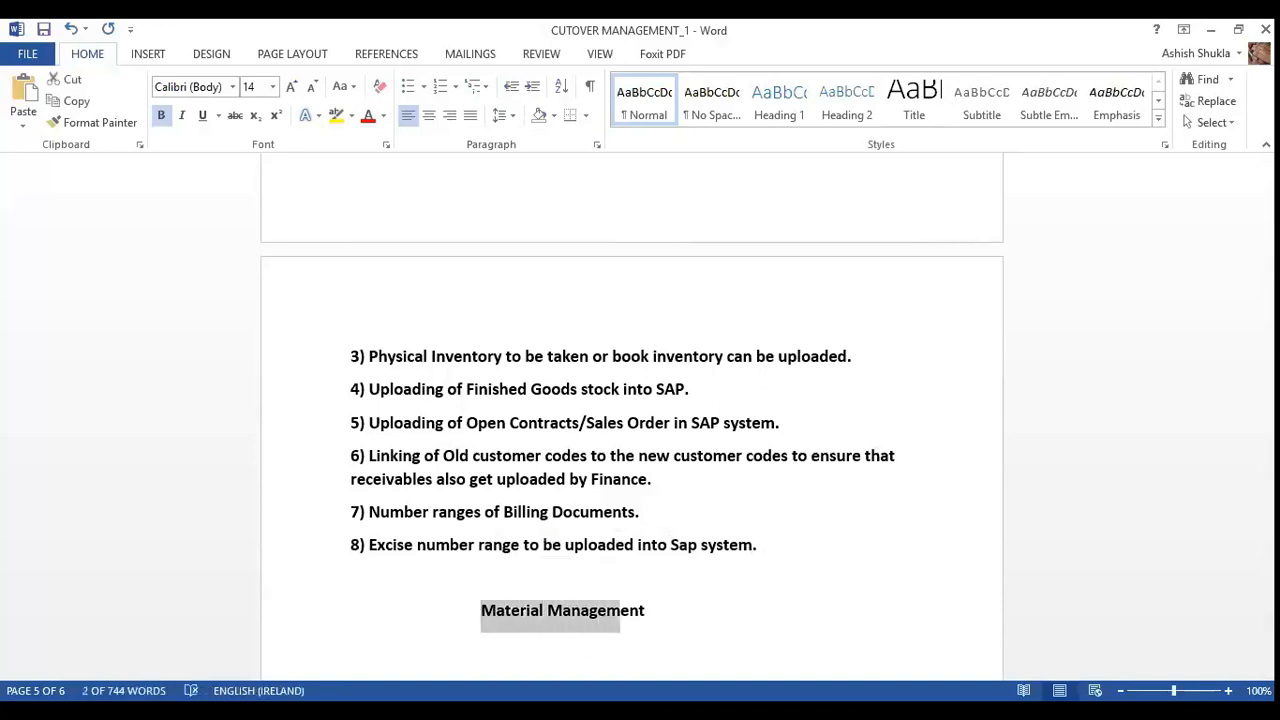
click(208, 120)
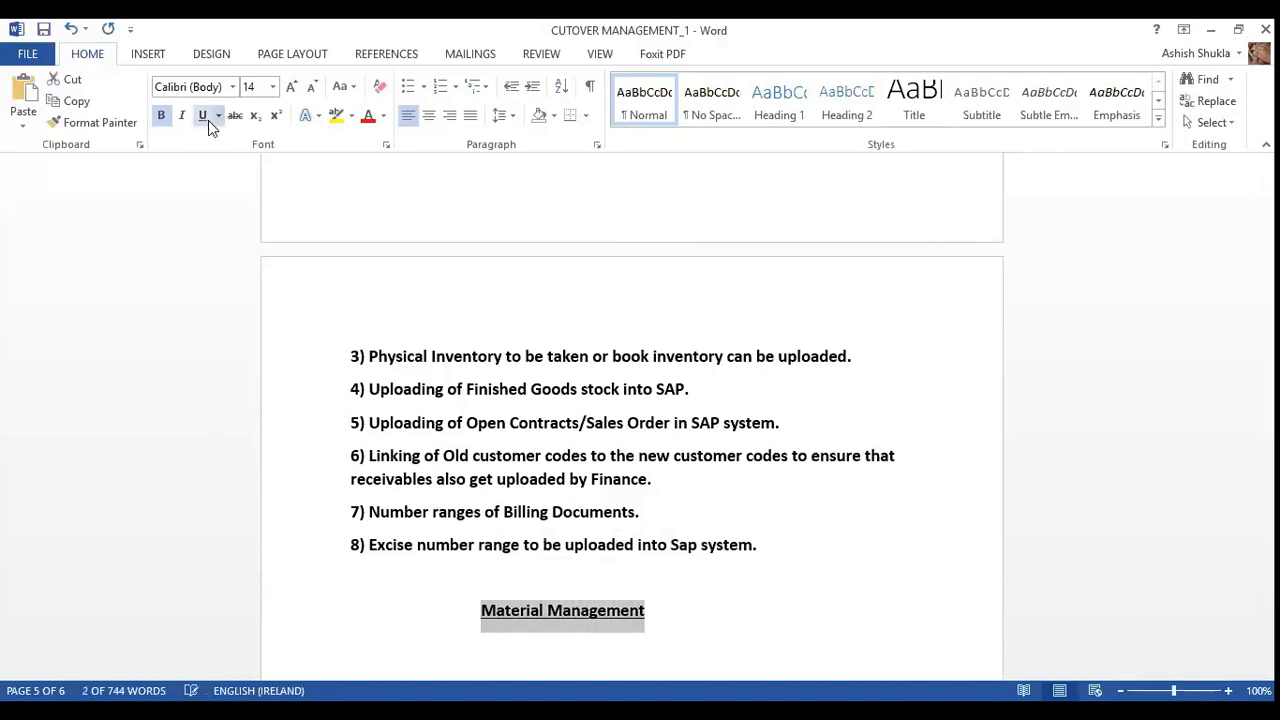
- Add two new lines below the "Material Management" heading and turn off underlining for the new text
click(661, 614)
key(Return)
key(Return)
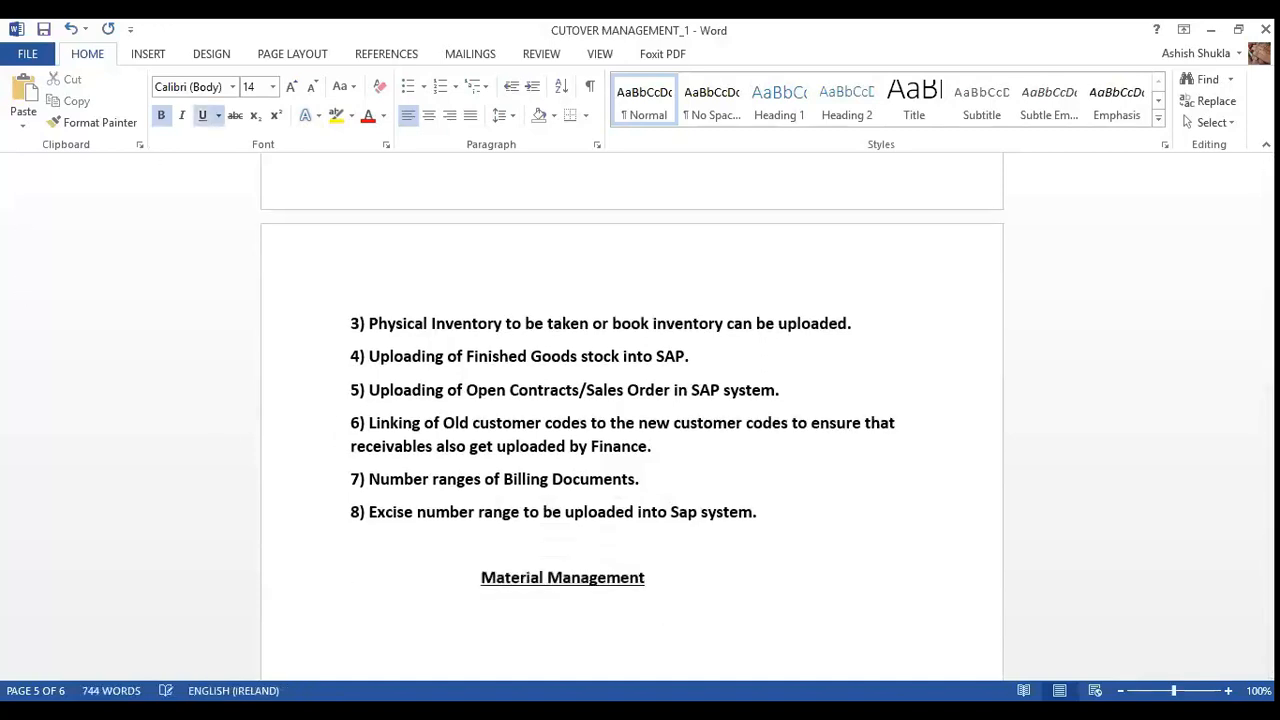
click(205, 121)
key(ctrl+u)
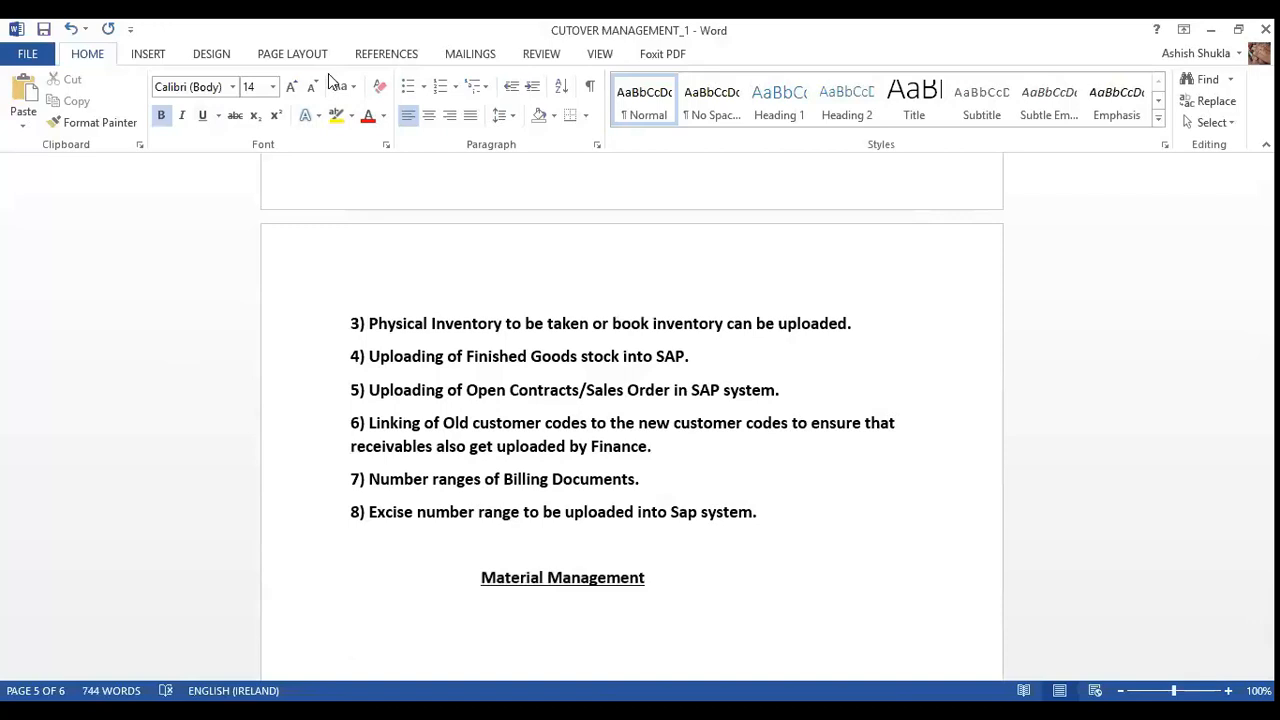
key(alt+Tab)
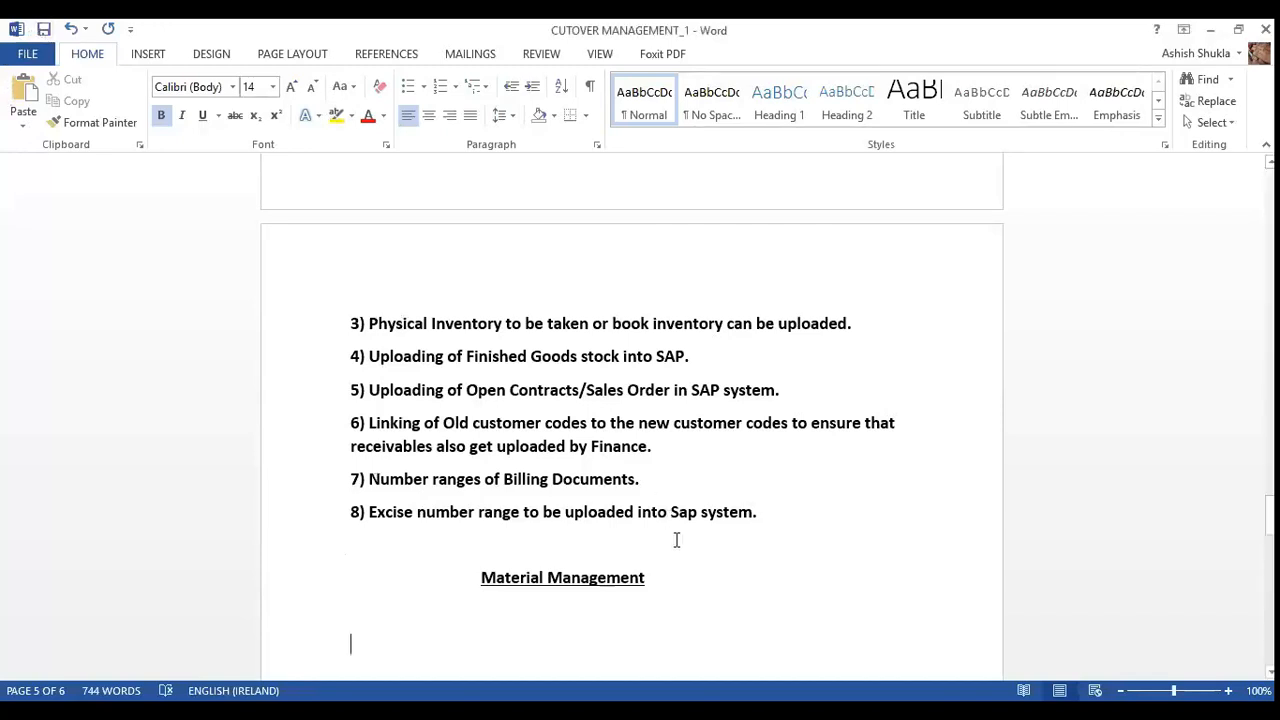
- Review the earlier document sections backwards from Material Management to the SAP Production Planning heading
key(Up)
key(Up)
key(Up)
key(Up)
key(Up)
key(Up)
key(Up)
key(Up)
key(Up)
key(Up)
key(Up)
key(Up)
key(Up)
key(Up)
key(Up)
key(Up)
key(Up)
key(Up)
key(Up)
key(Up)
key(Up)
key(Up)
key(Up)
key(Up)
key(Up)
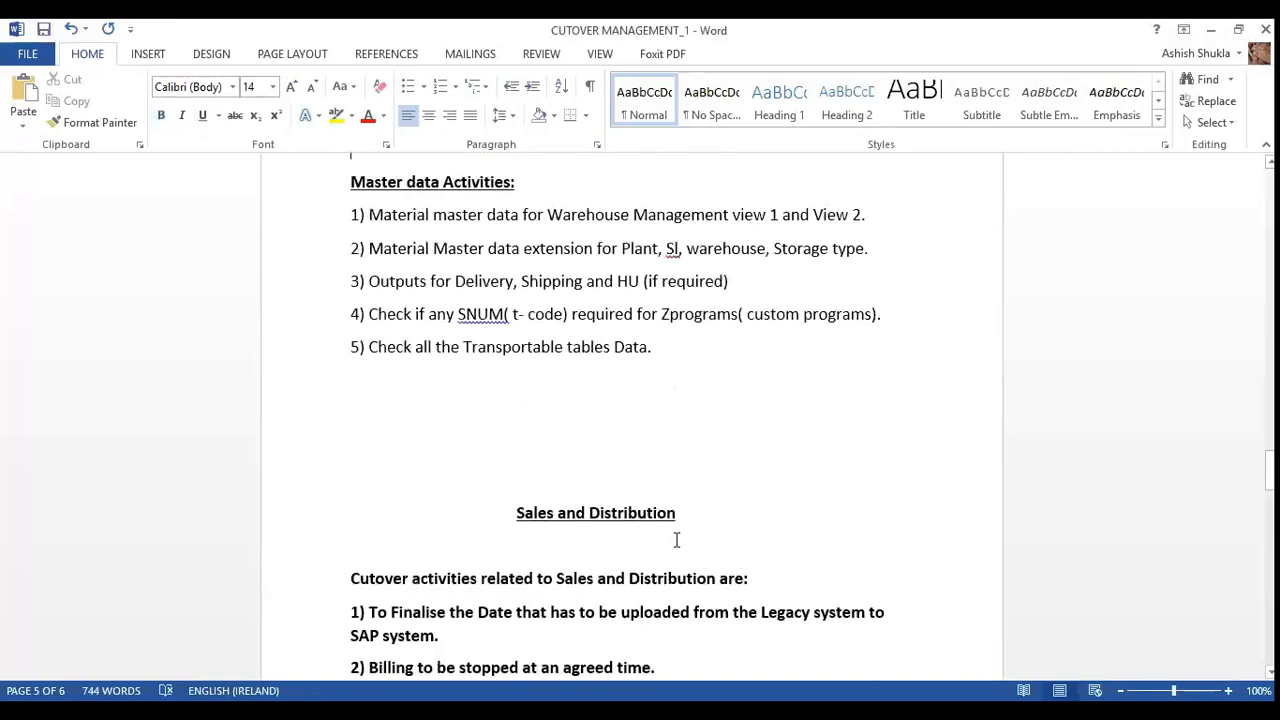
key(Up)
key(Up)
key(Up)
key(Up)
key(Up)
key(Up)
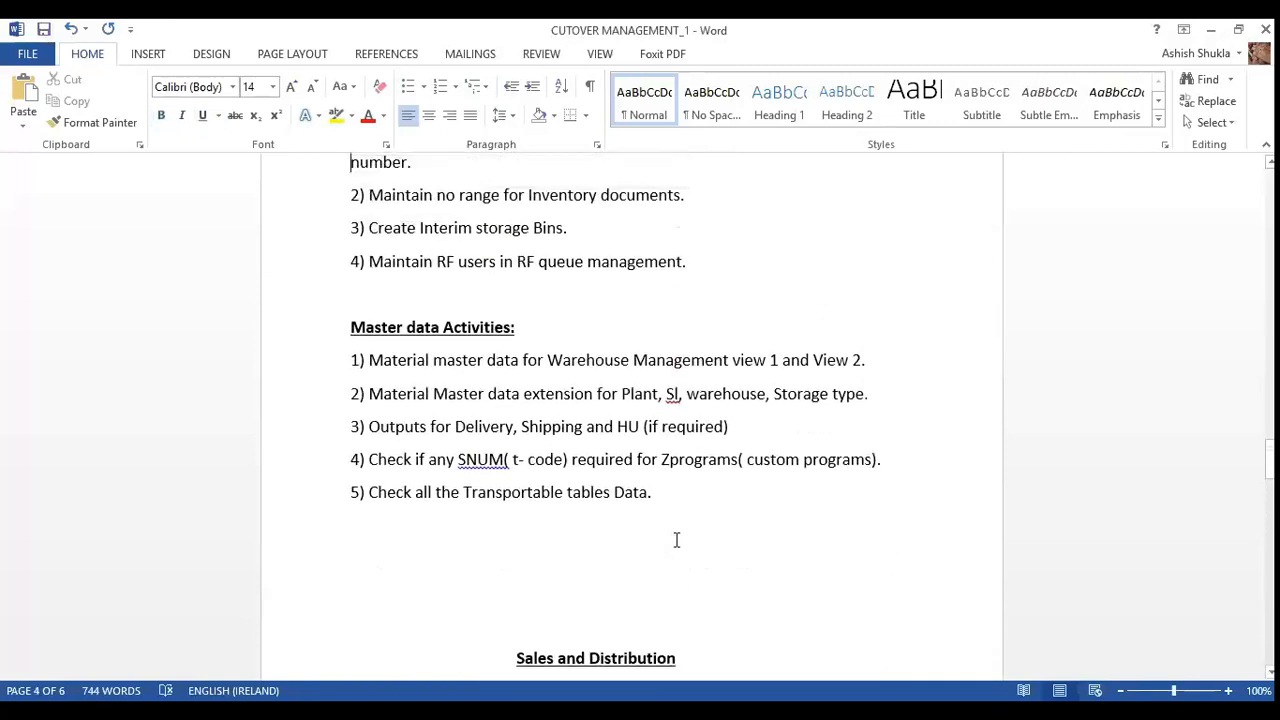
key(Up)
key(Up)
key(Up)
key(Up)
key(Up)
key(Up)
key(Up)
key(Up)
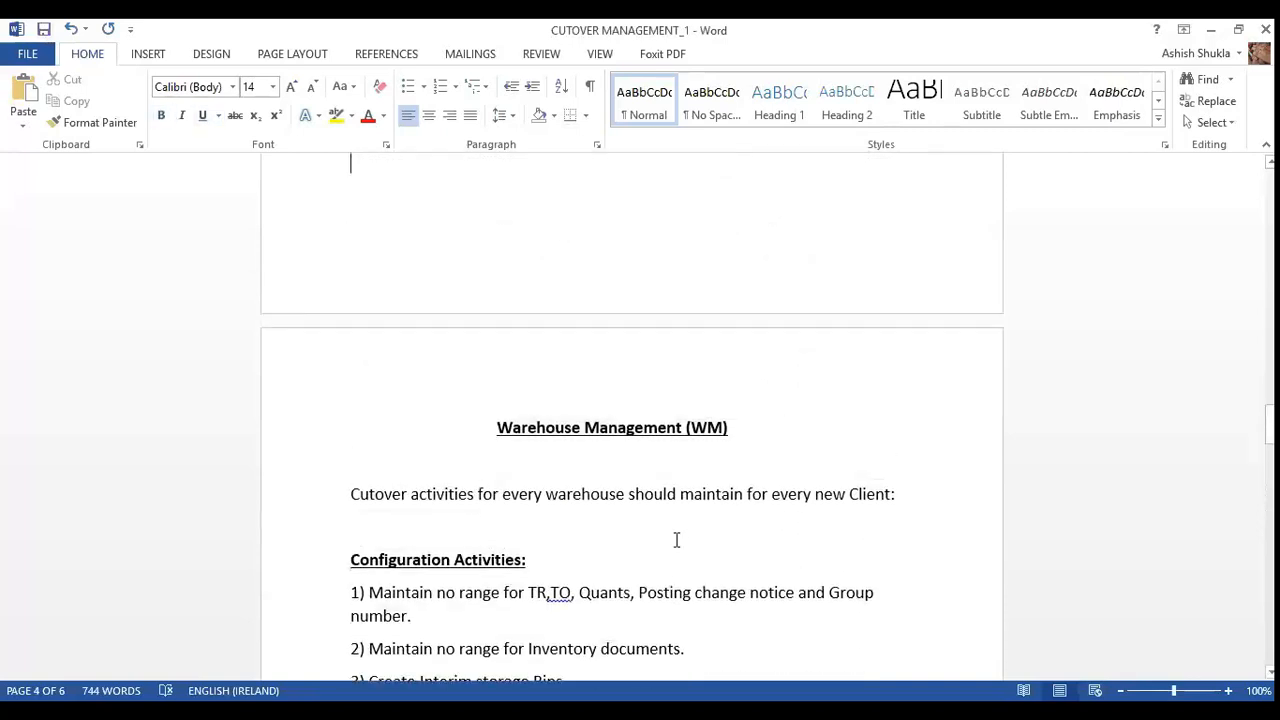
key(Up)
key(Up)
key(Up)
key(Up)
key(Up)
key(Up)
key(Up)
key(Up)
key(Up)
key(Up)
key(Up)
key(Up)
key(Up)
key(Up)
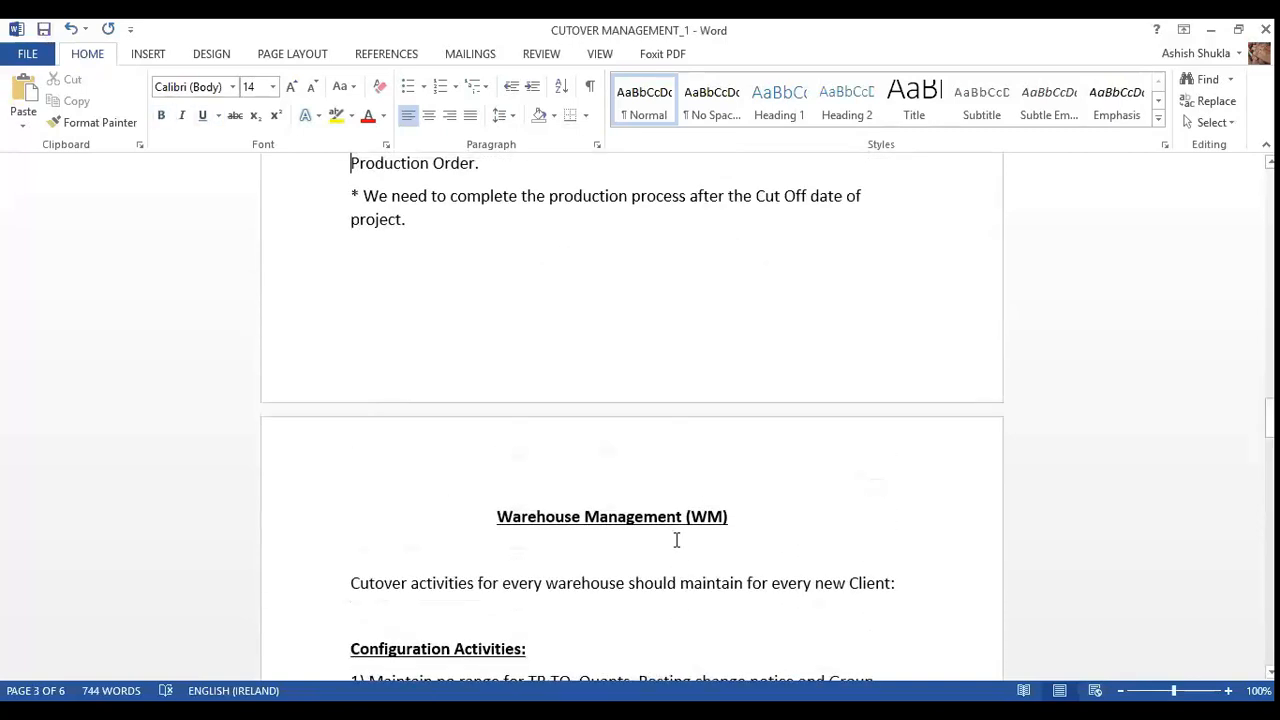
key(Up)
key(Up)
key(Up)
key(Up)
key(Up)
key(Up)
key(Up)
key(Up)
key(Up)
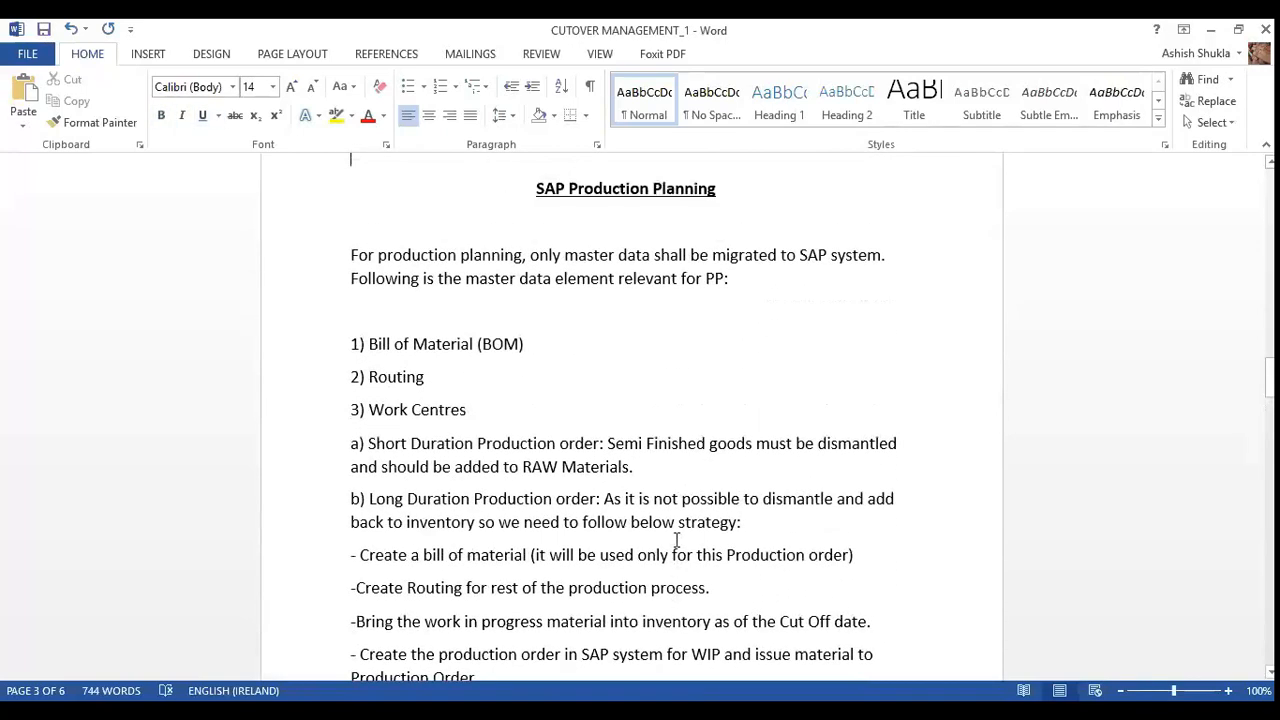
- Read forward from SAP Production Planning through Warehouse Management and Sales and Distribution to the end of the document
key(Down)
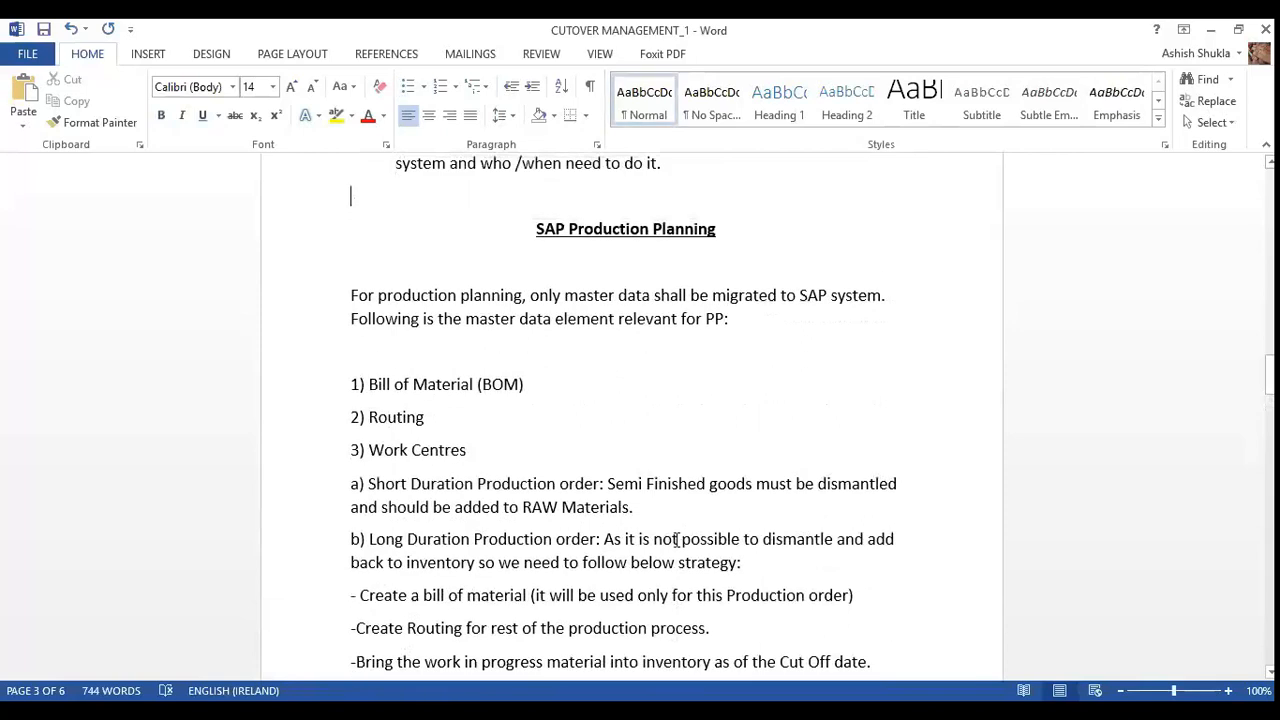
key(Down)
key(Down)
key(Down)
key(Down)
key(Down)
key(Down)
key(Down)
key(Down)
key(Down)
key(Down)
key(Down)
key(Down)
key(Down)
key(Down)
key(Down)
key(Down)
key(Down)
key(Down)
key(Down)
key(Down)
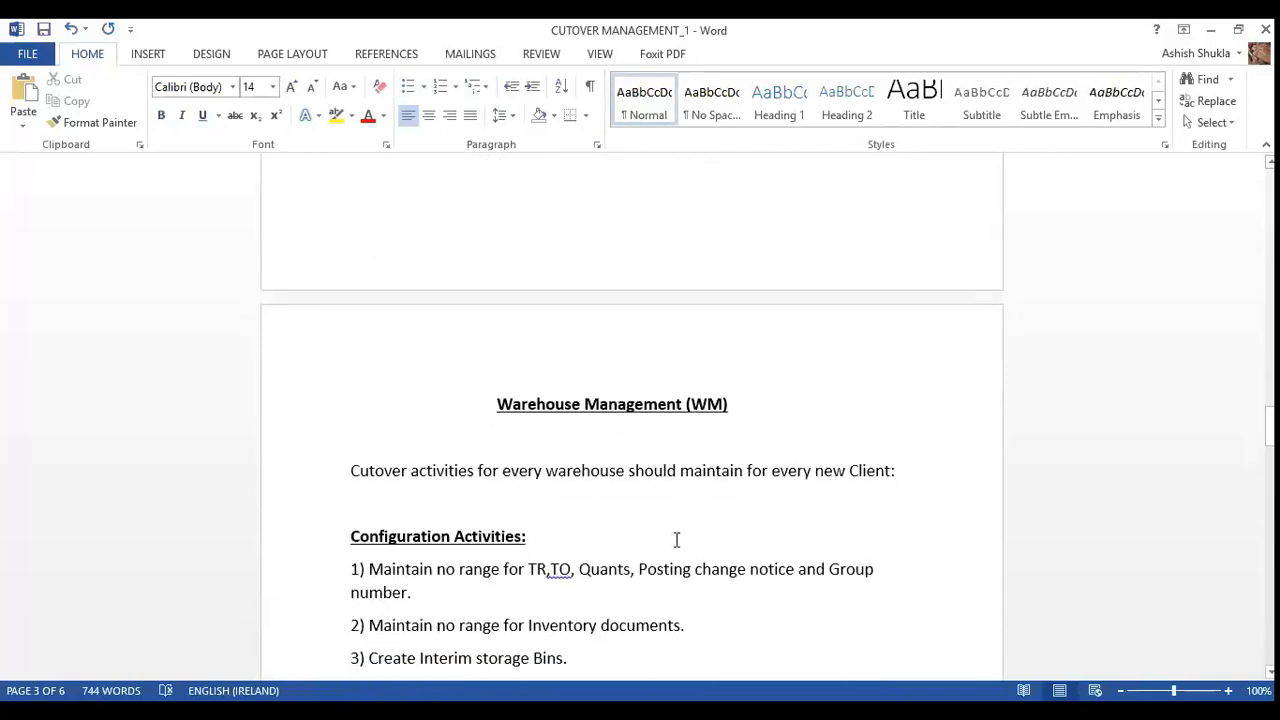
key(Down)
key(Down)
key(Down)
key(Down)
key(Down)
key(Down)
key(Down)
key(Down)
key(Down)
key(Down)
key(Down)
key(Down)
key(Down)
key(Down)
key(Down)
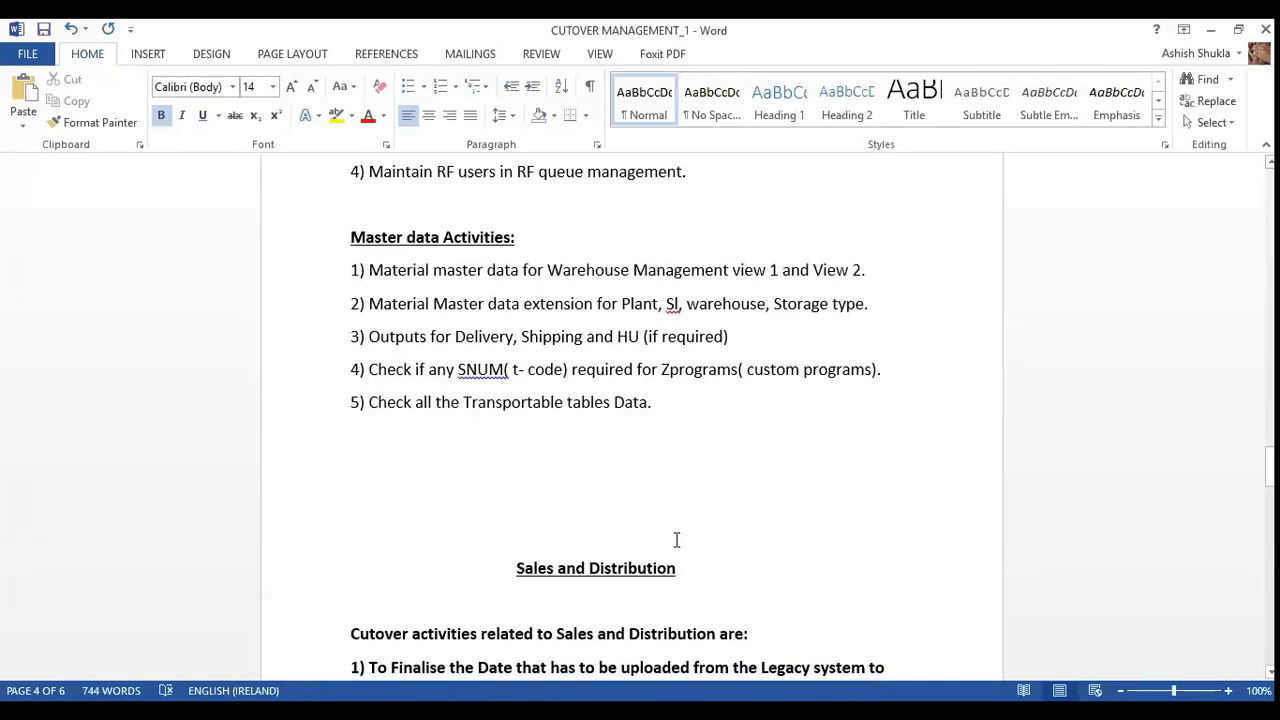
key(Down)
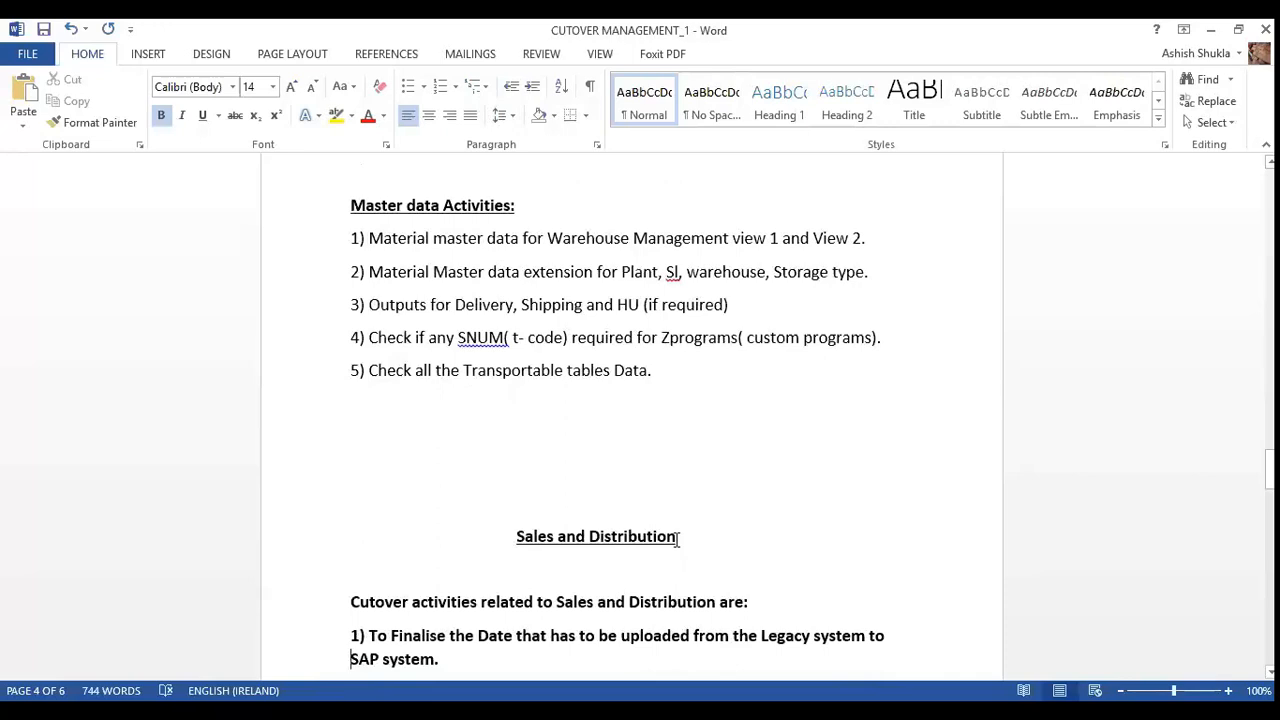
key(Down)
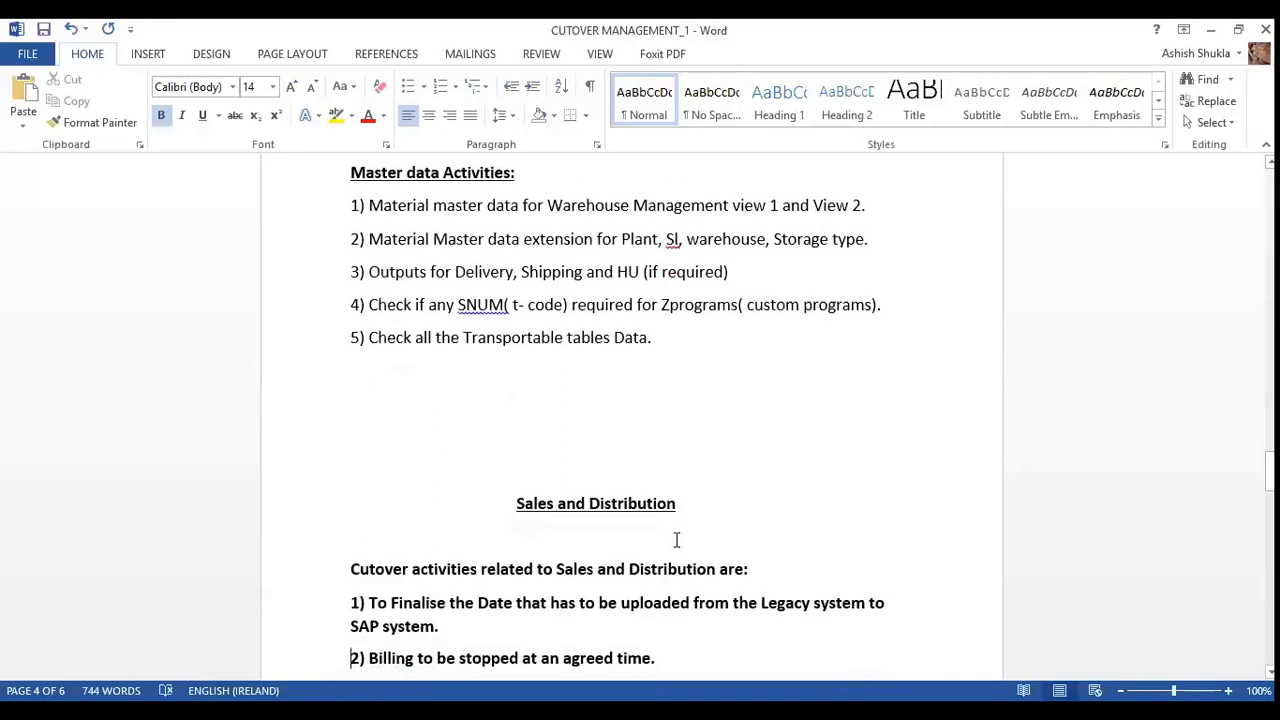
scroll(676, 540, down, 5)
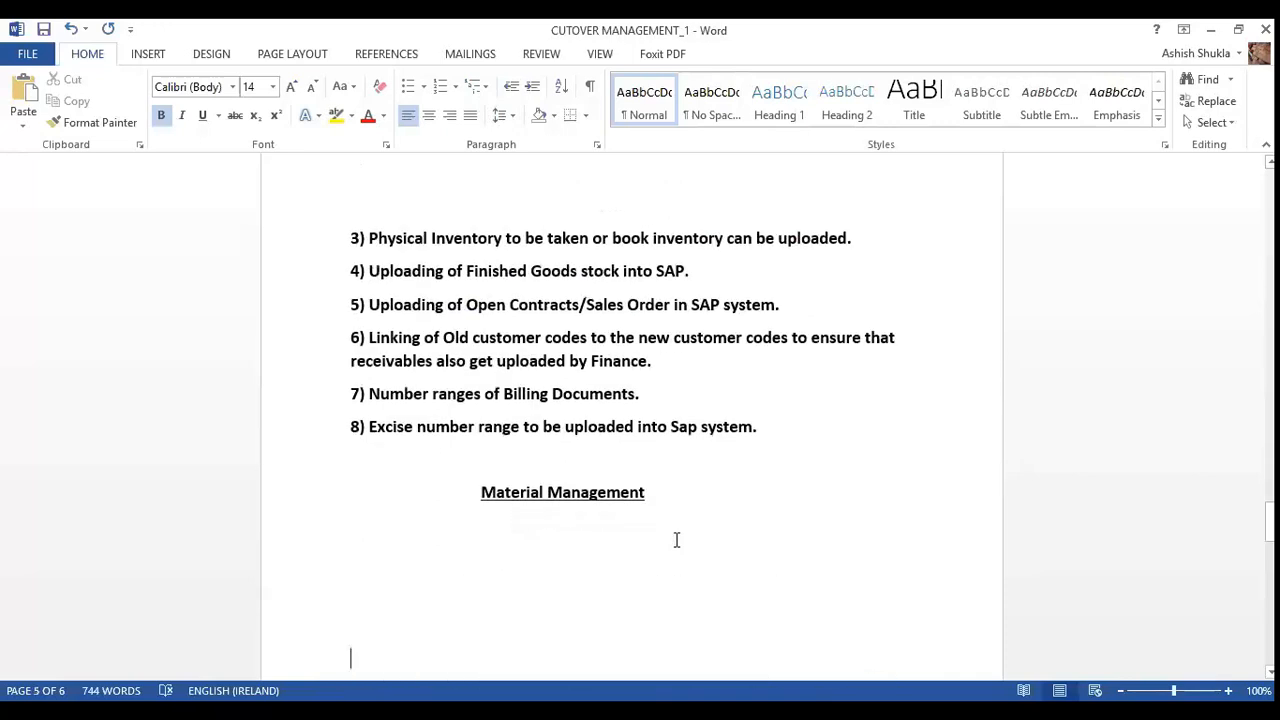
- Write the intro line "Cutover Activities related to MM module are:" below the Material Management heading
key(Up)
key(Up)
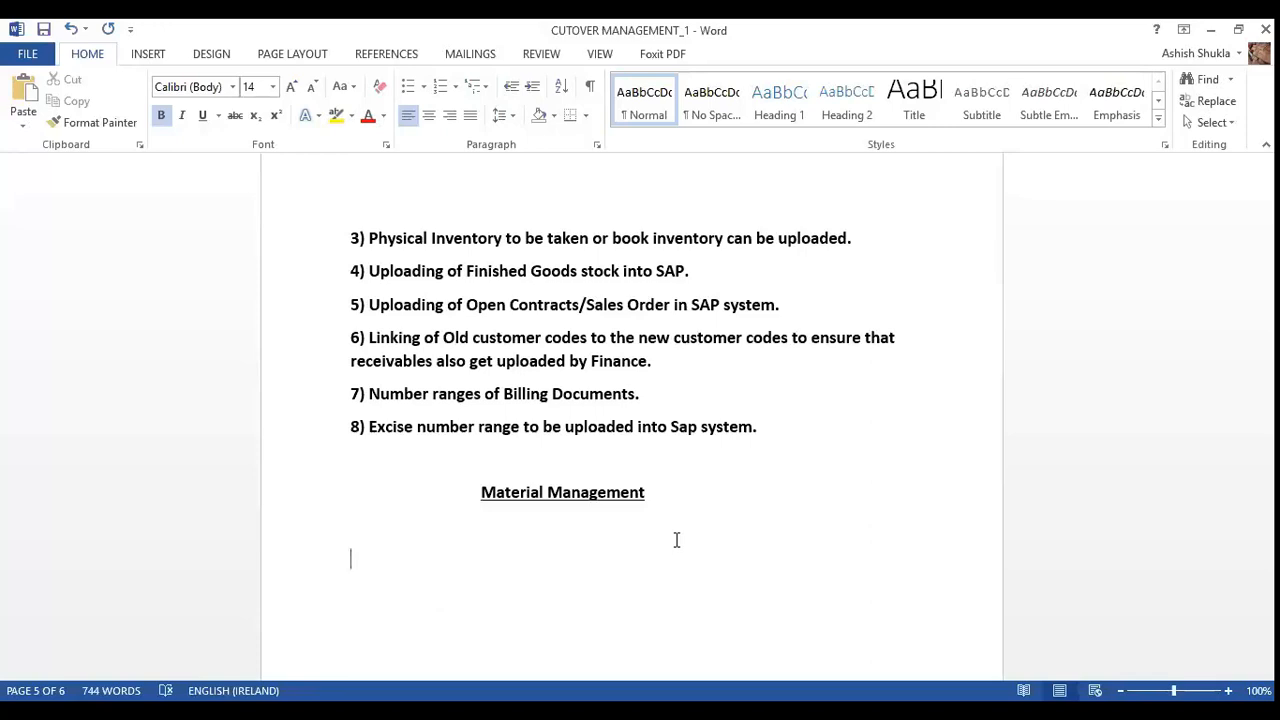
text(Cutover Acti)
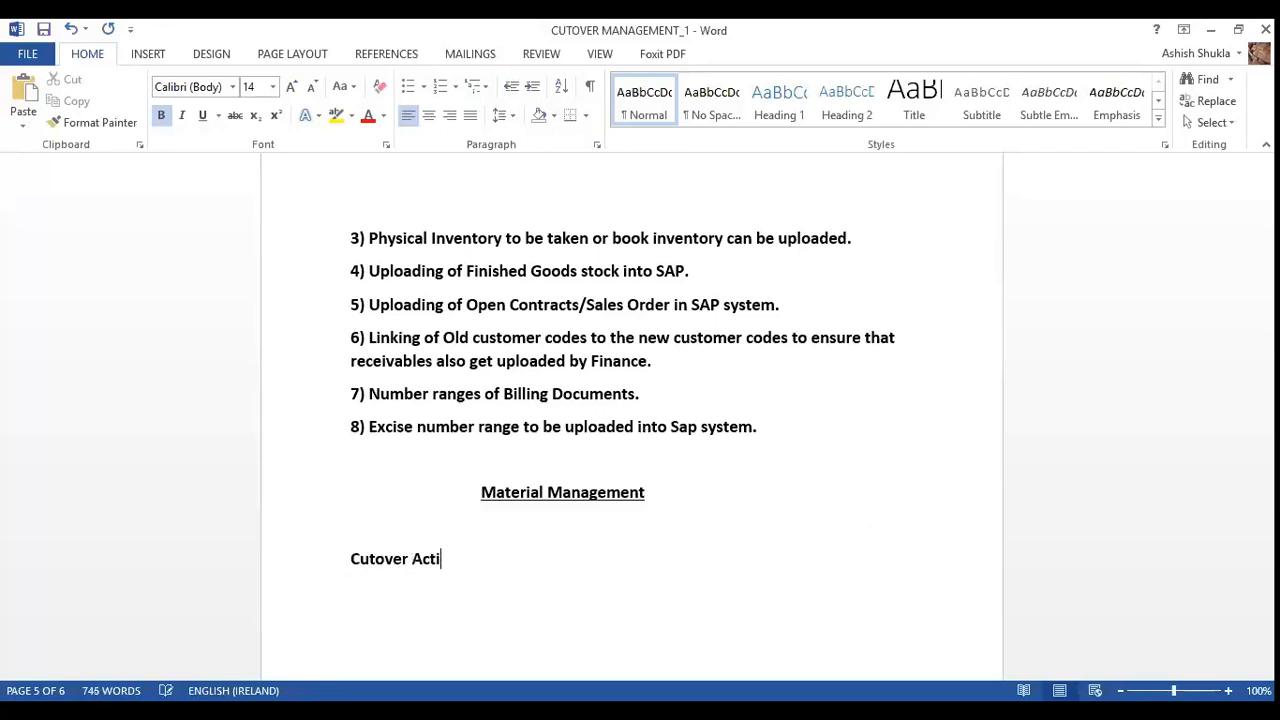
text(vities related to)
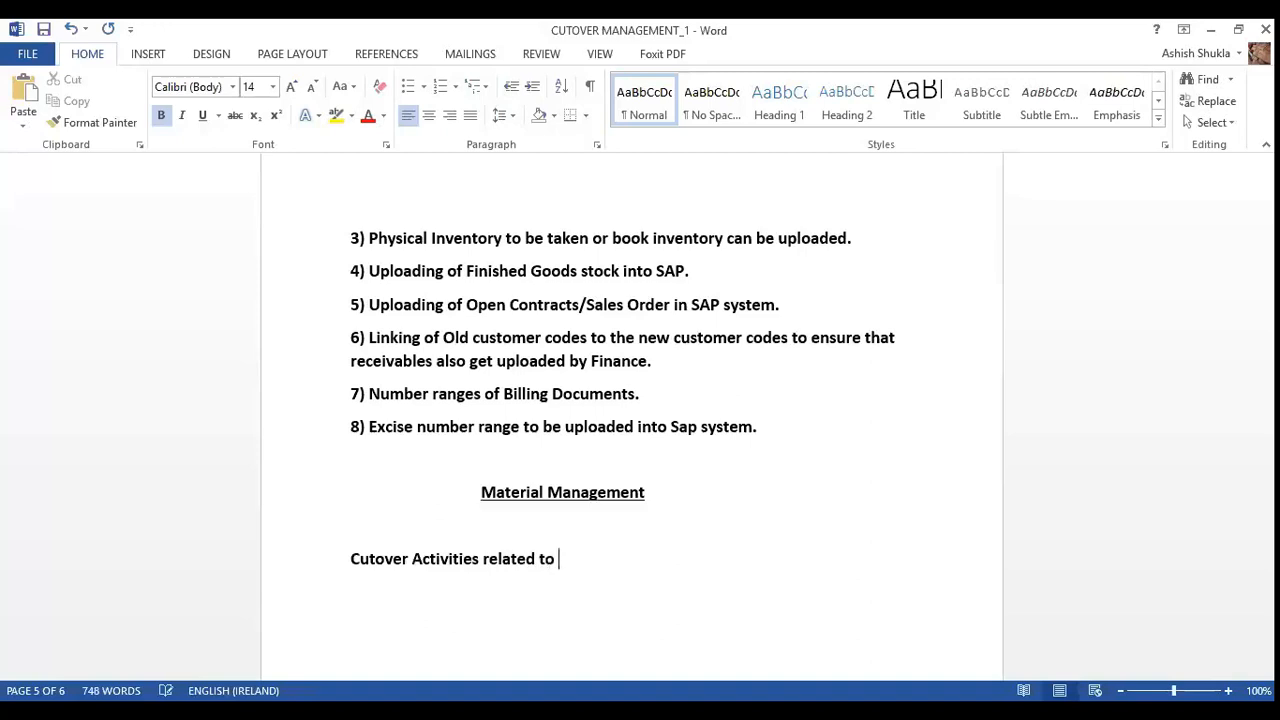
text( MM modul)
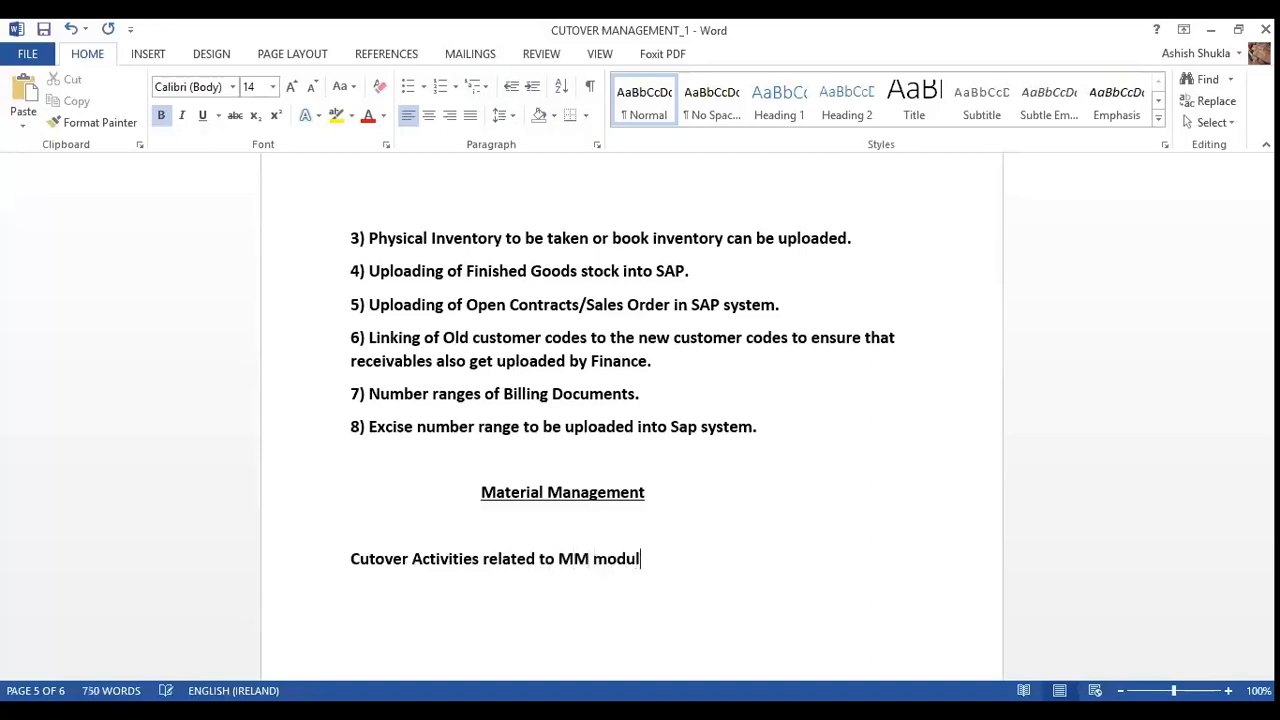
text(es)
key(BackSpace)
text(are:)
- Add the first Material Management item as "1) Check organisation Structure, Plant to storage location setup."
key(Return)
text(1) c)
key(BackSpace)
text(Check organi)
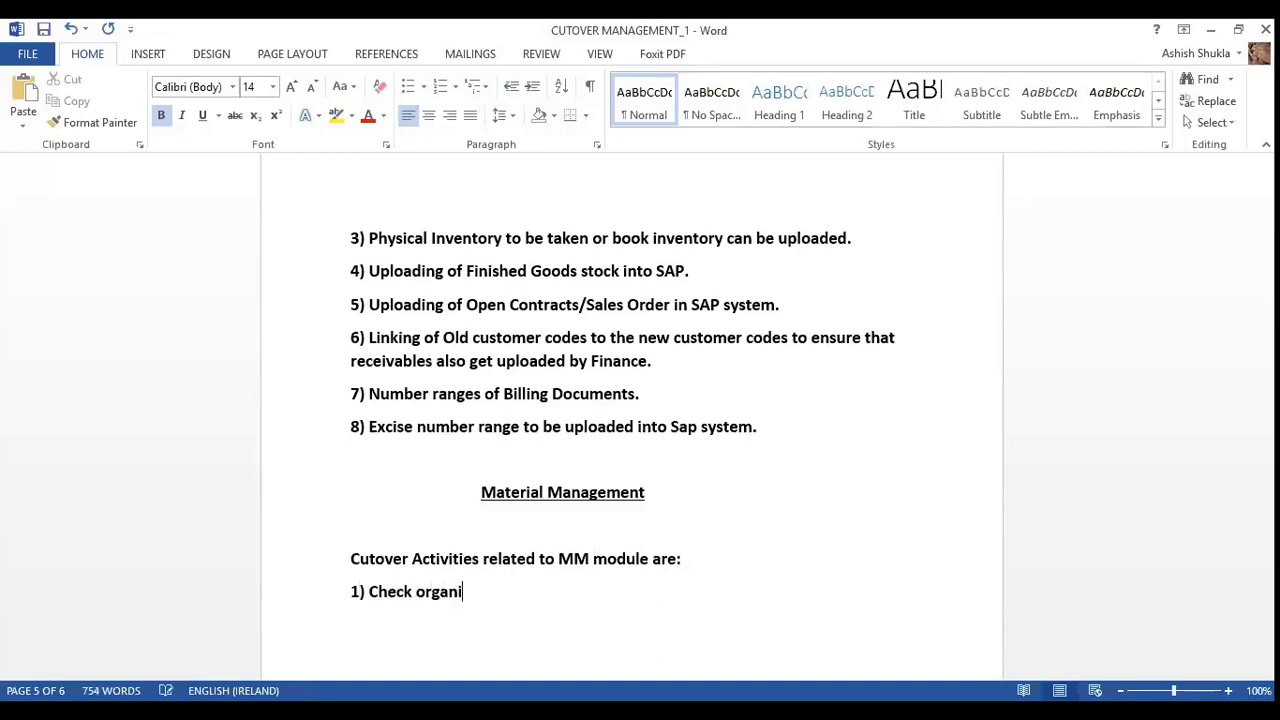
text(sation Structure)
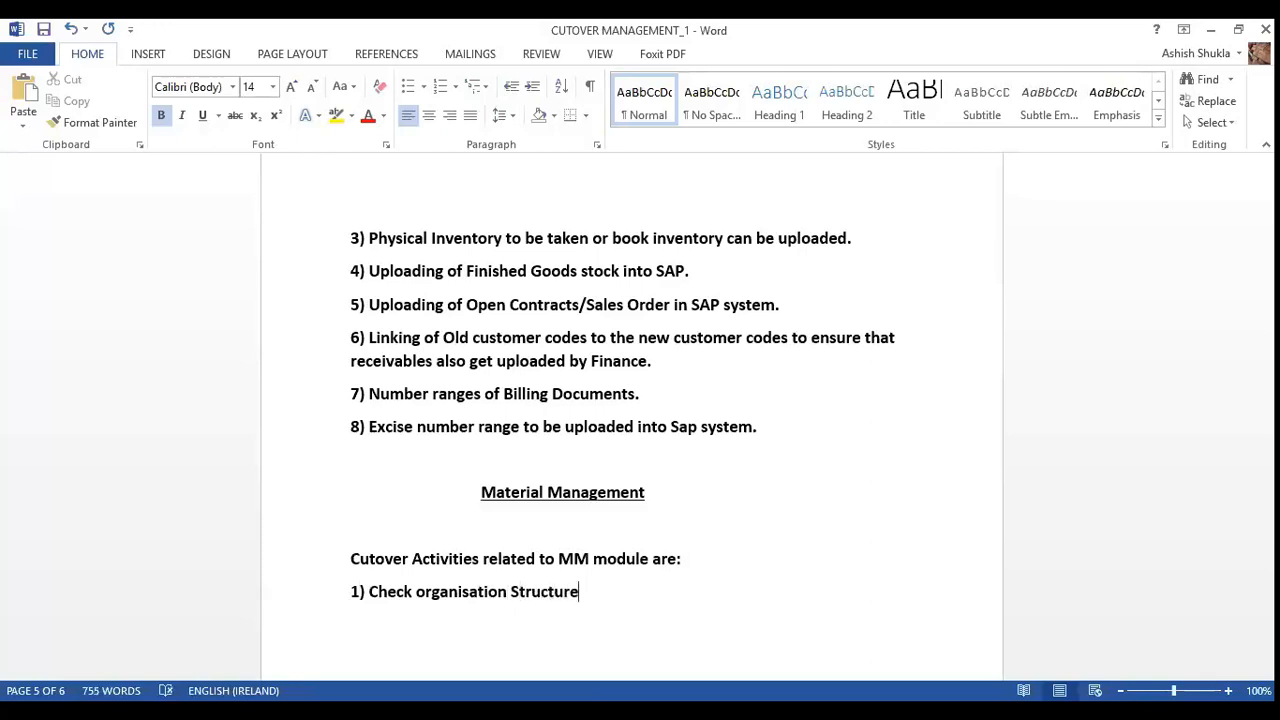
text(, Plant to storage)
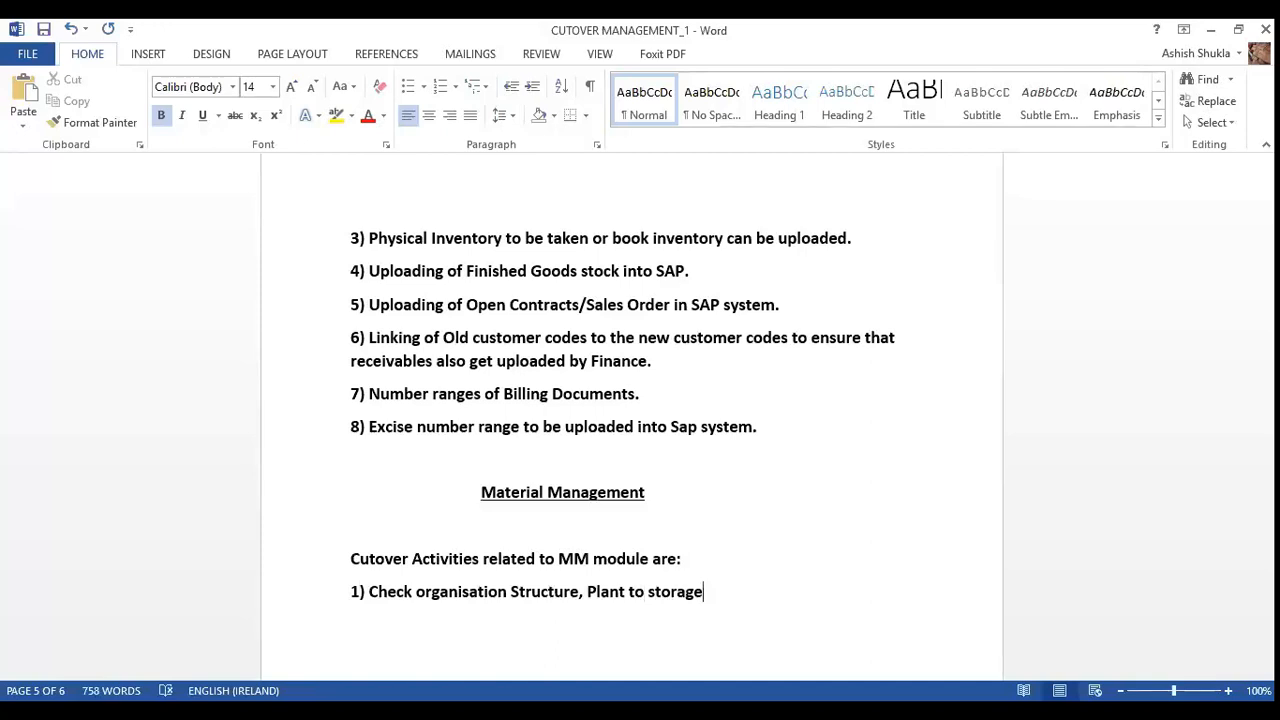
text(location set)
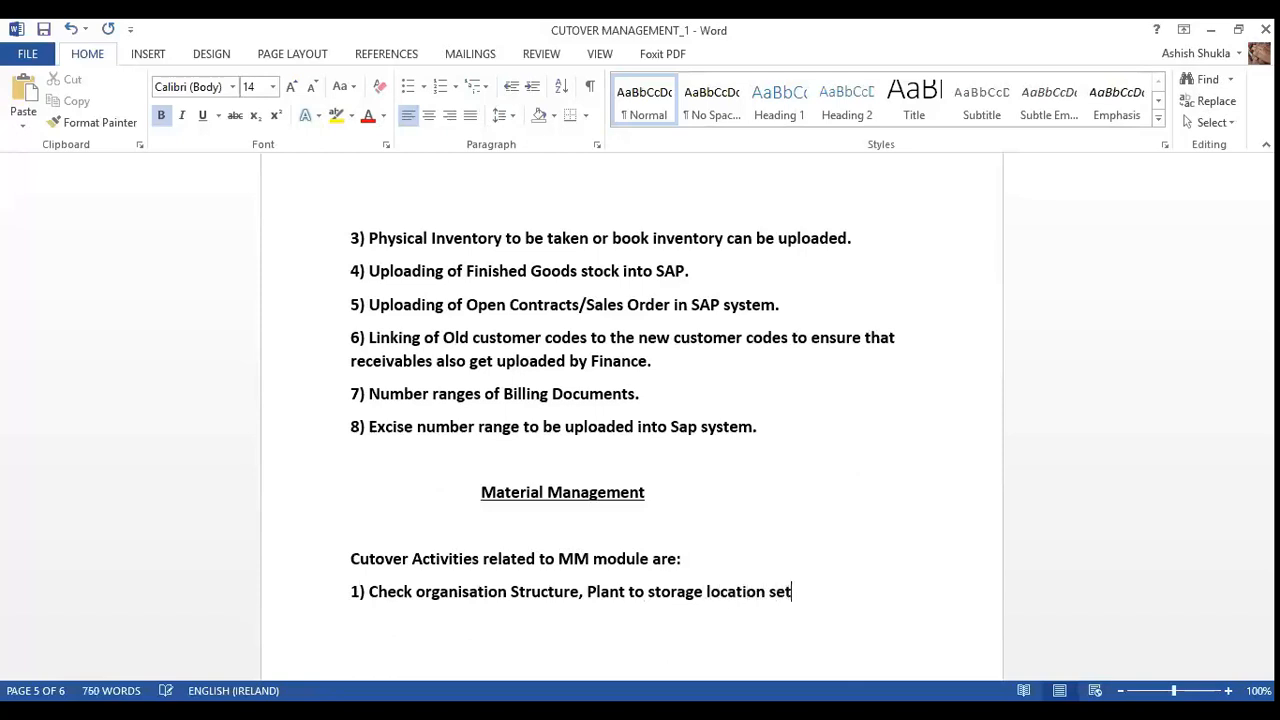
text(up.)
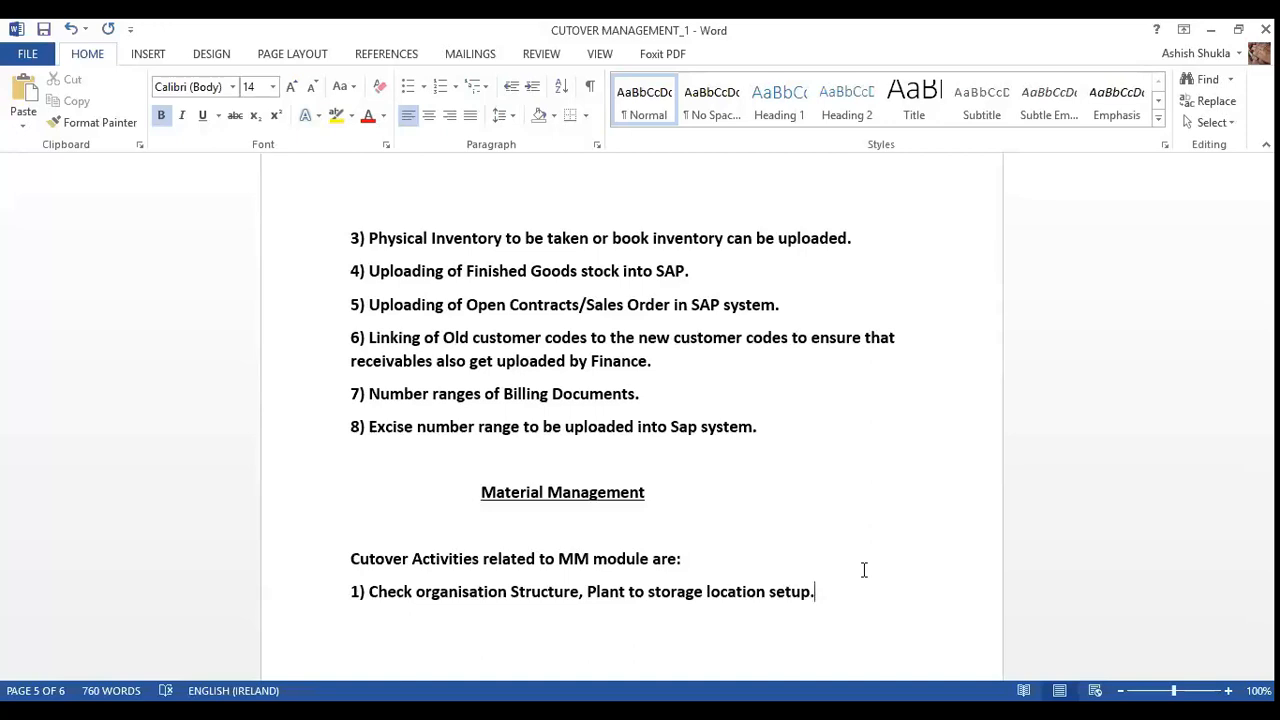
- Add the second item as "2) Check Number ranges for Purchasing and IM documents."
key(Return)
text(2) Check Numb)
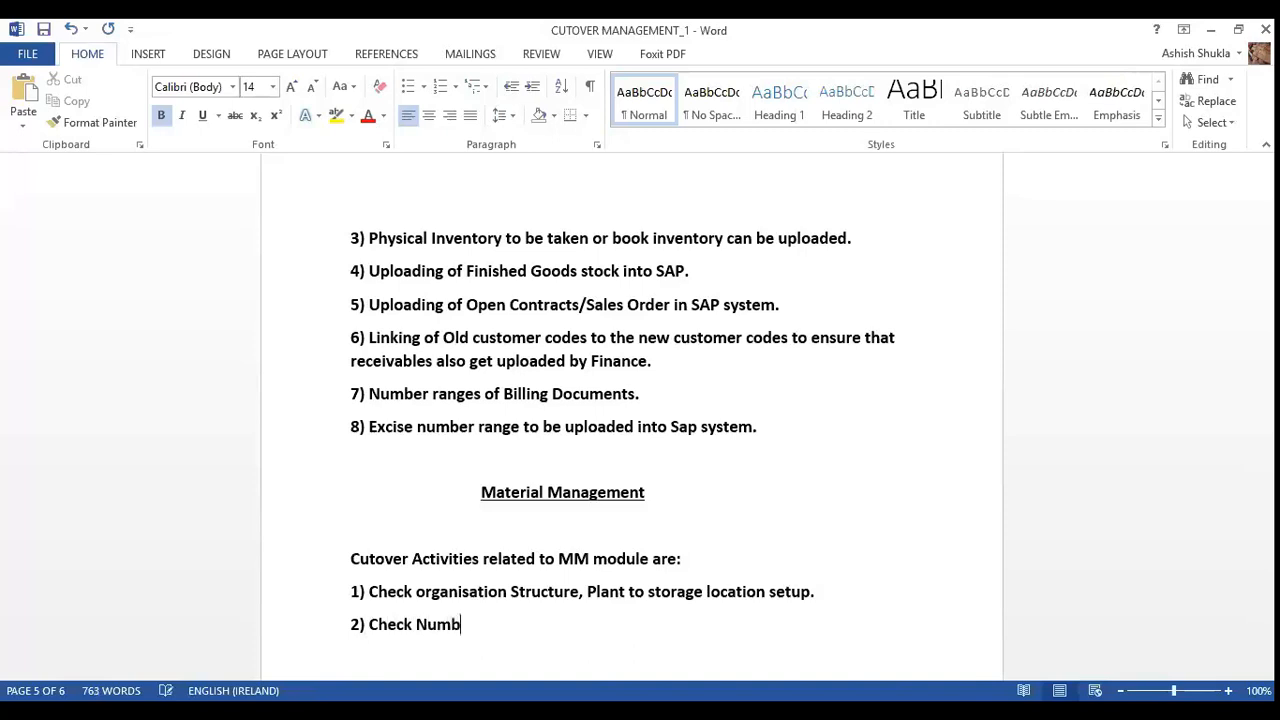
text(er ranges for)
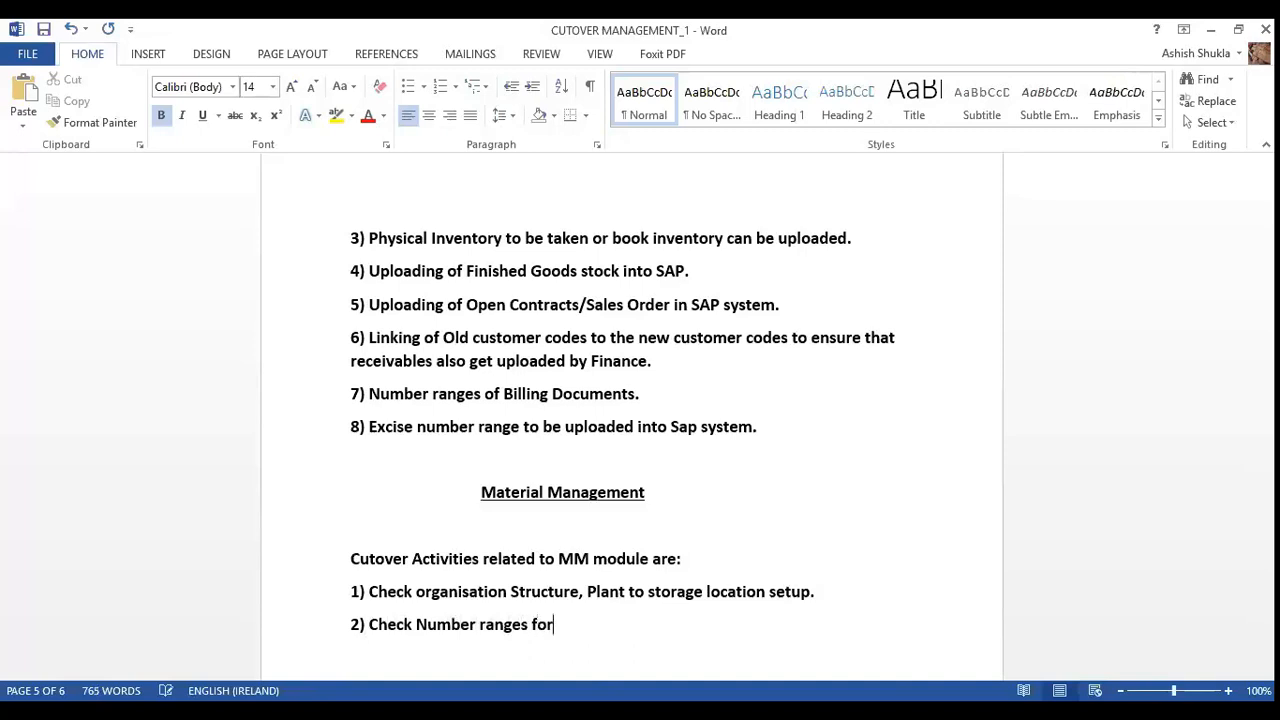
text( Purchasing and )
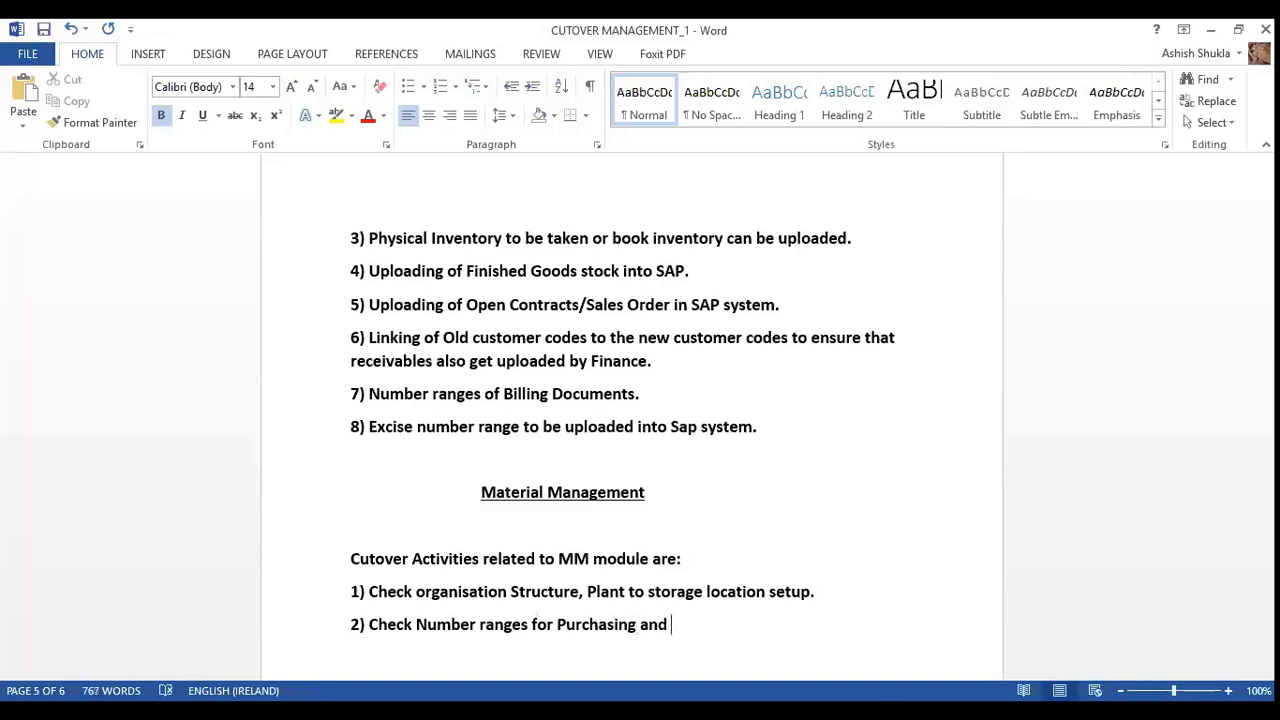
text(IM documents)
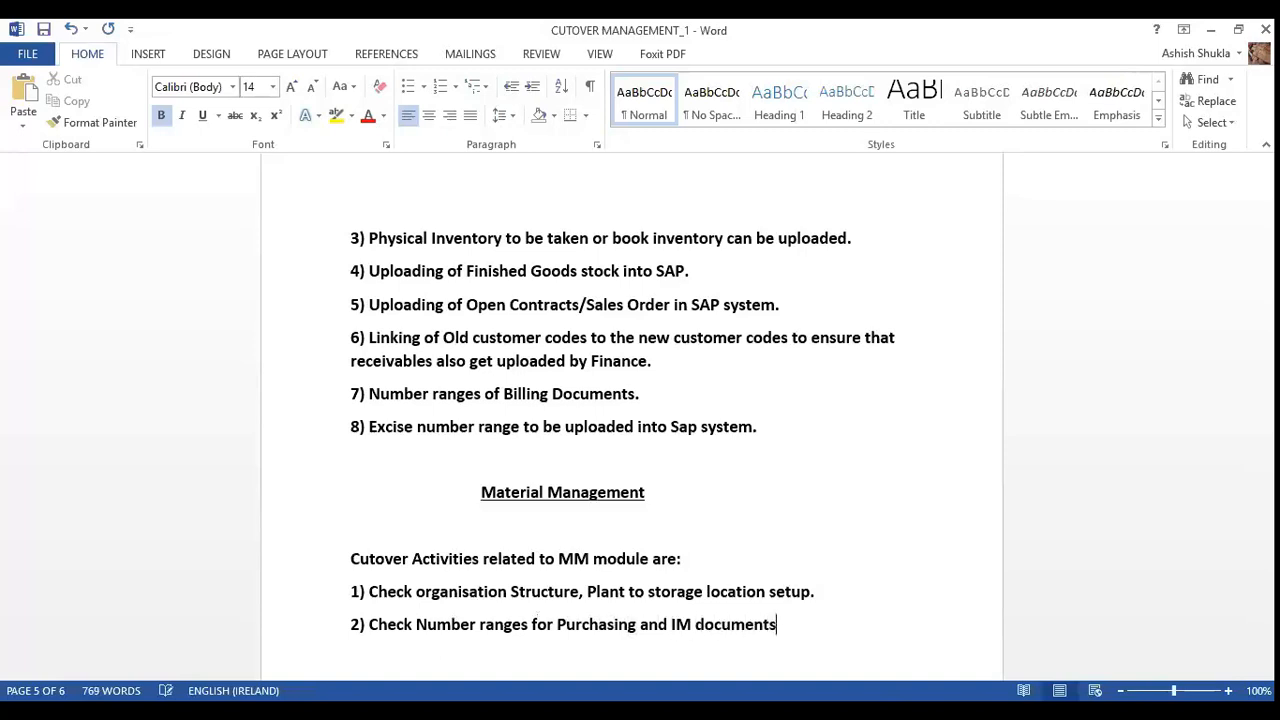
text(. )
- Add the third Material Management item as "3) Maintain MRP profile, update in MMD1 as 0001 or 0002."
text(3)
text())
text(Maint)
text(ain )
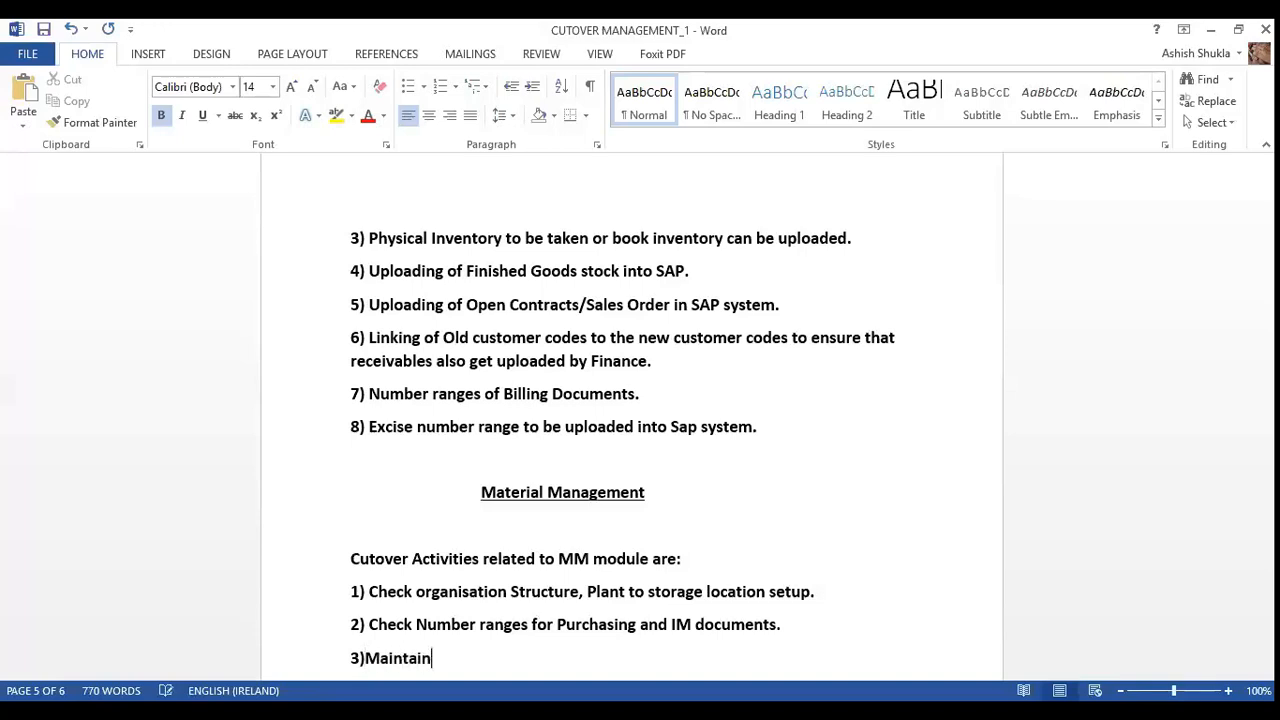
text(MRP profile)
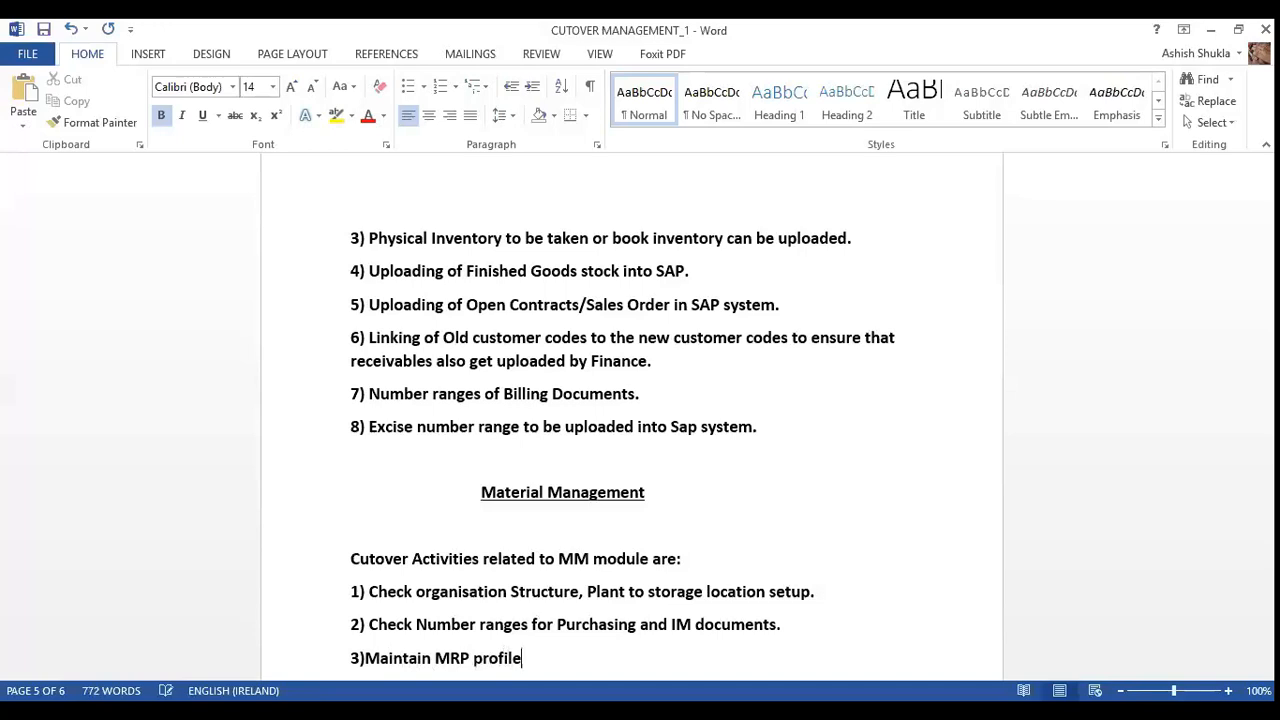
text(,)
key(BackSpace)
key(BackSpace)
text(, update)
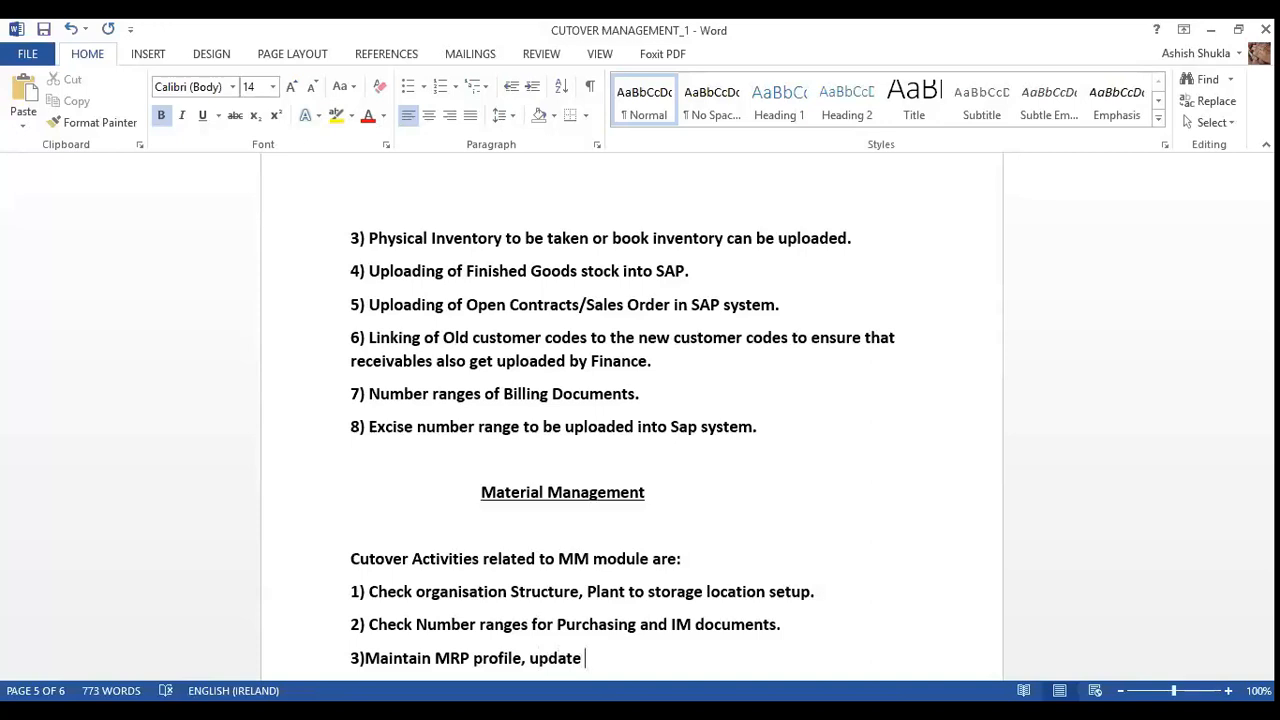
text( in MMD1 as )
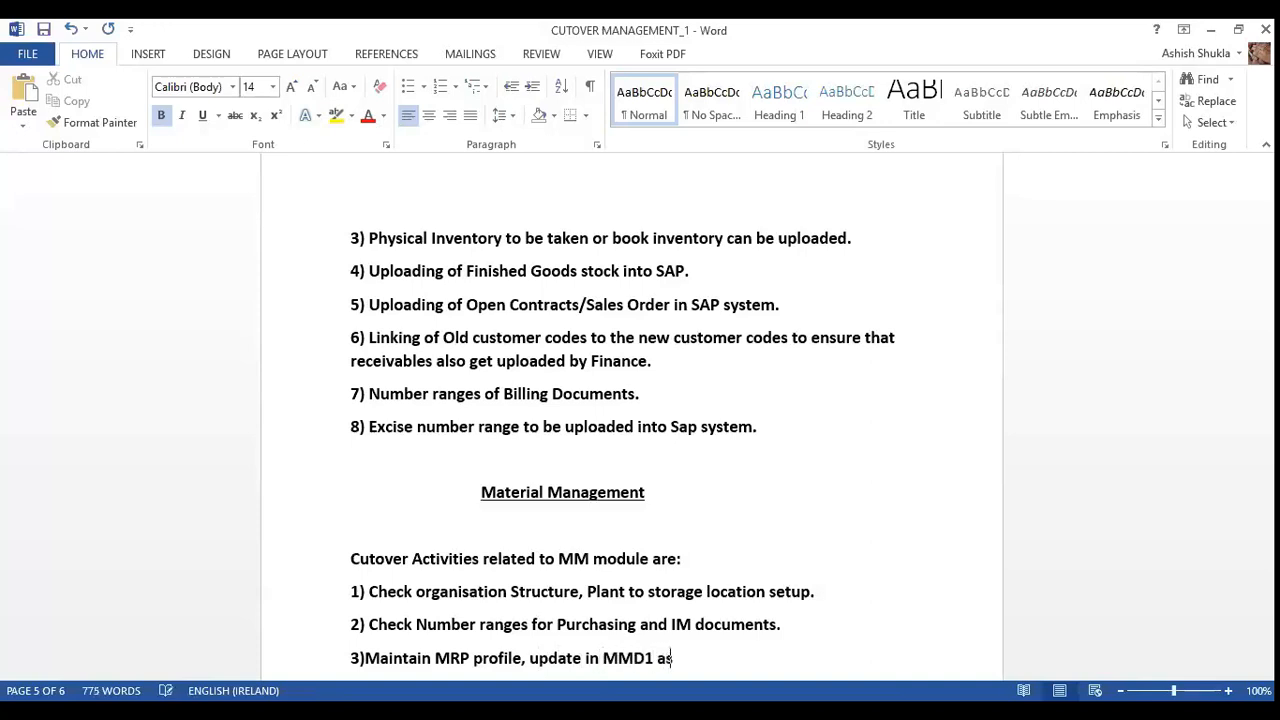
text()))
key(BackSpace)
key(BackSpace)
key(BackSpace)
text(0001 or 0002.)
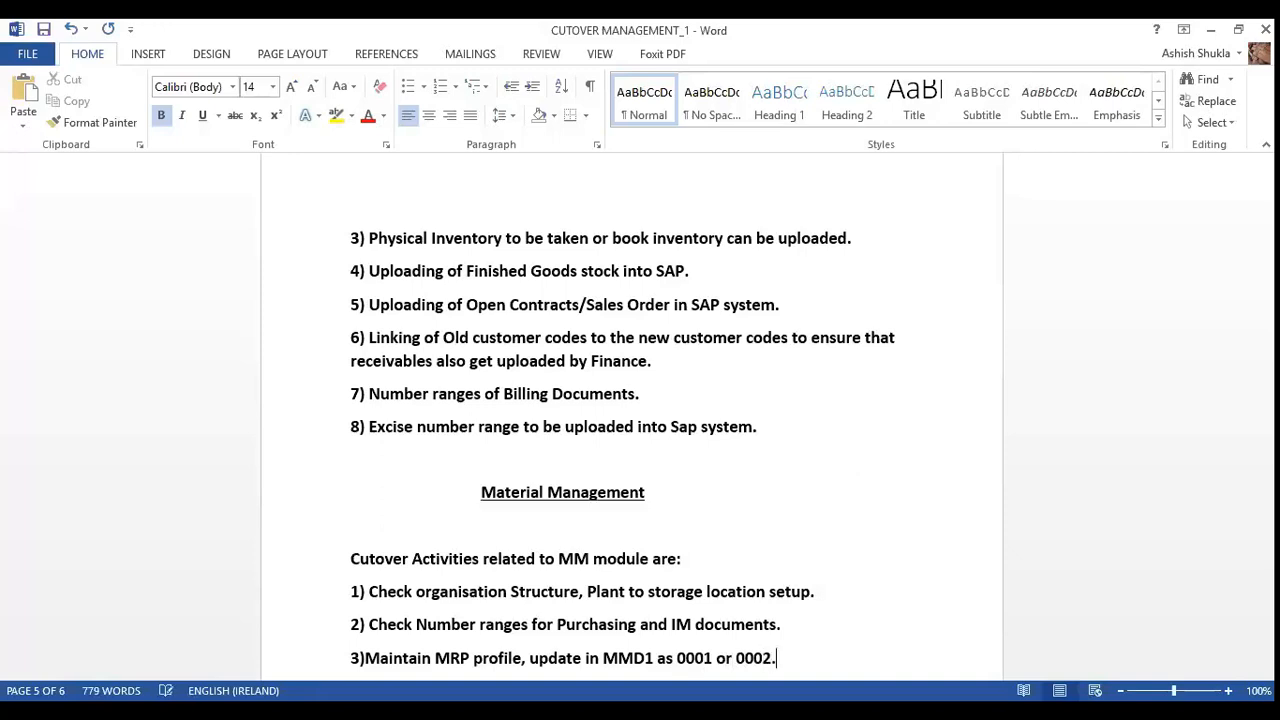
key(Return)
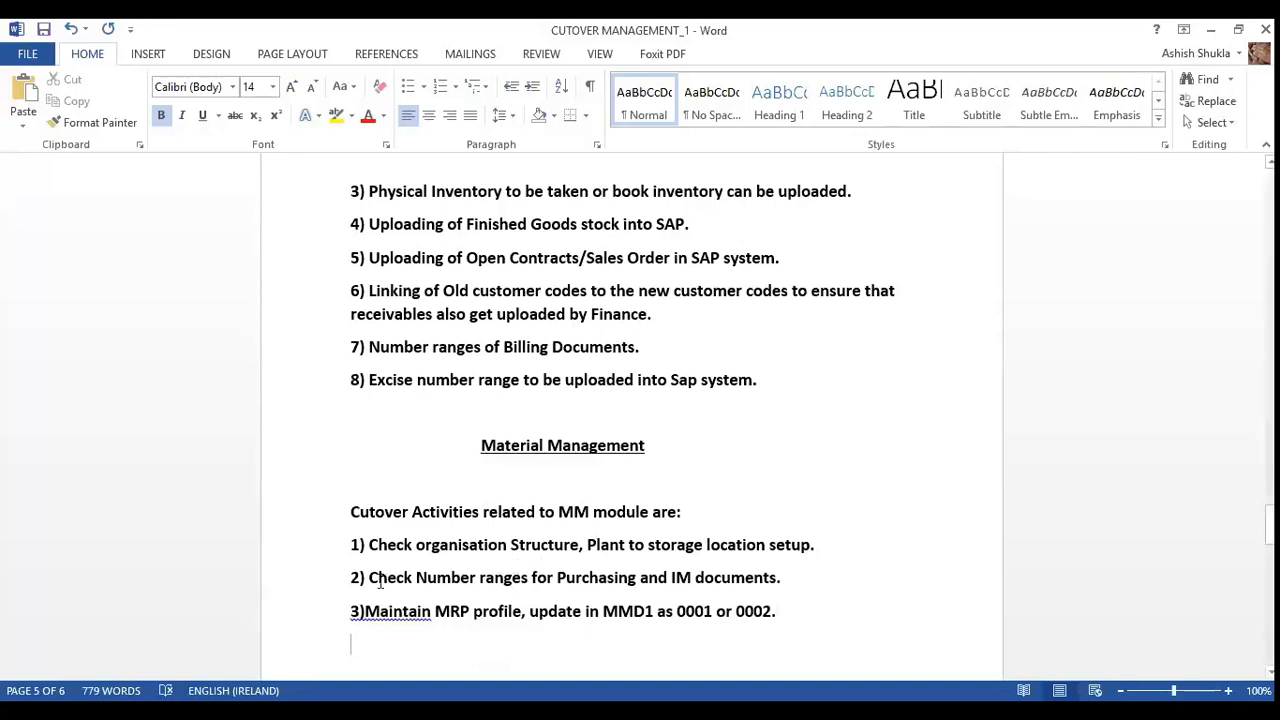
click(364, 611)
click(788, 614)
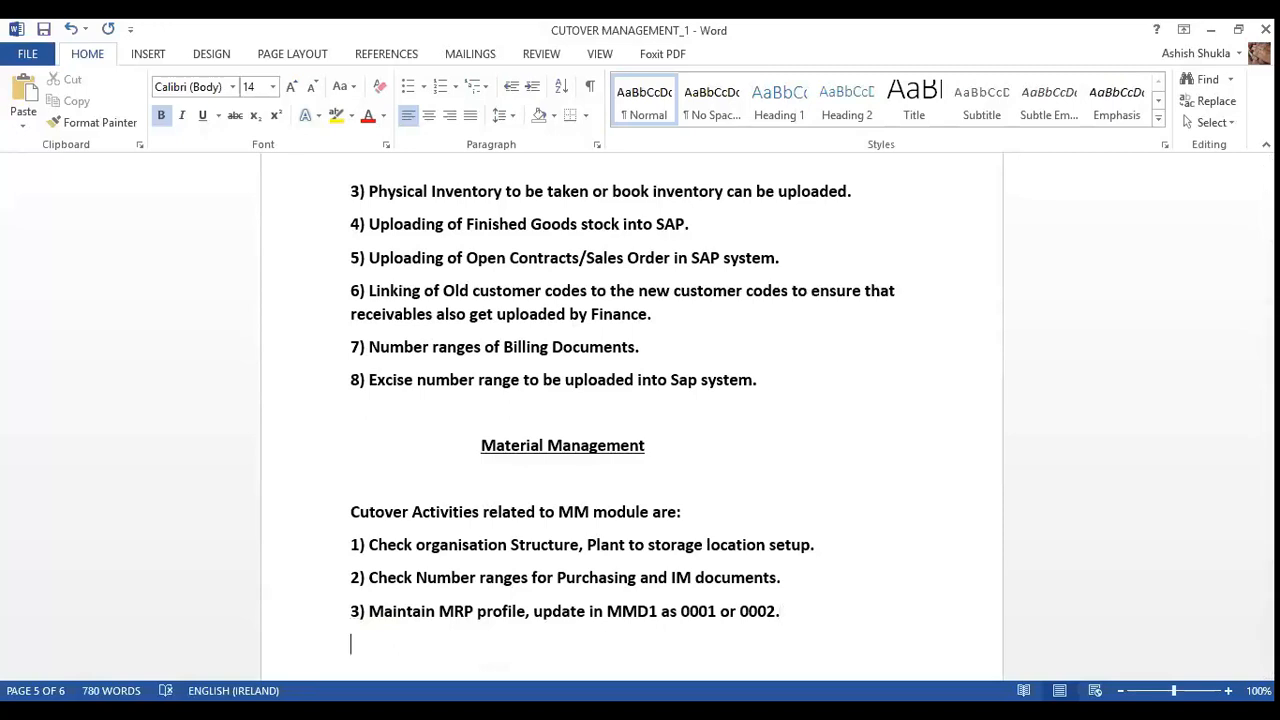
- Add the fourth item as "4)Maintain the output condition for print out,Email and EDI."
text(4)MA)
key(BackSpace)
text(aintain)
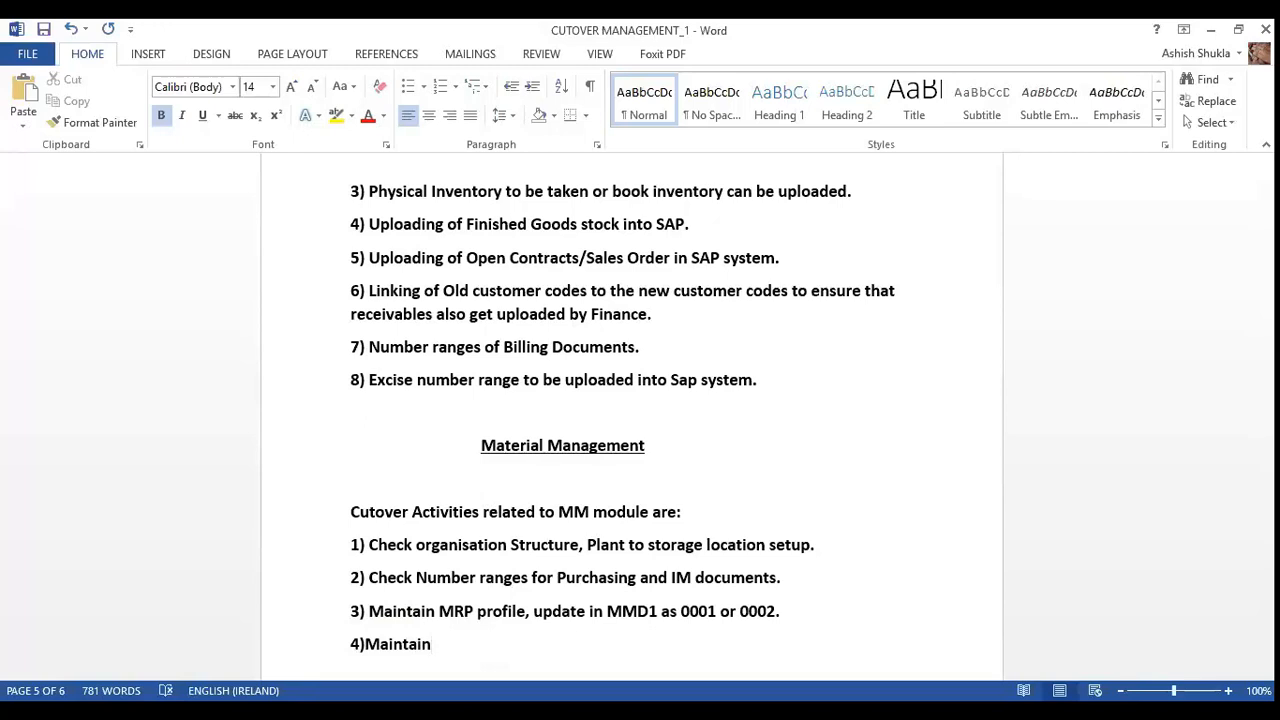
text(the output con)
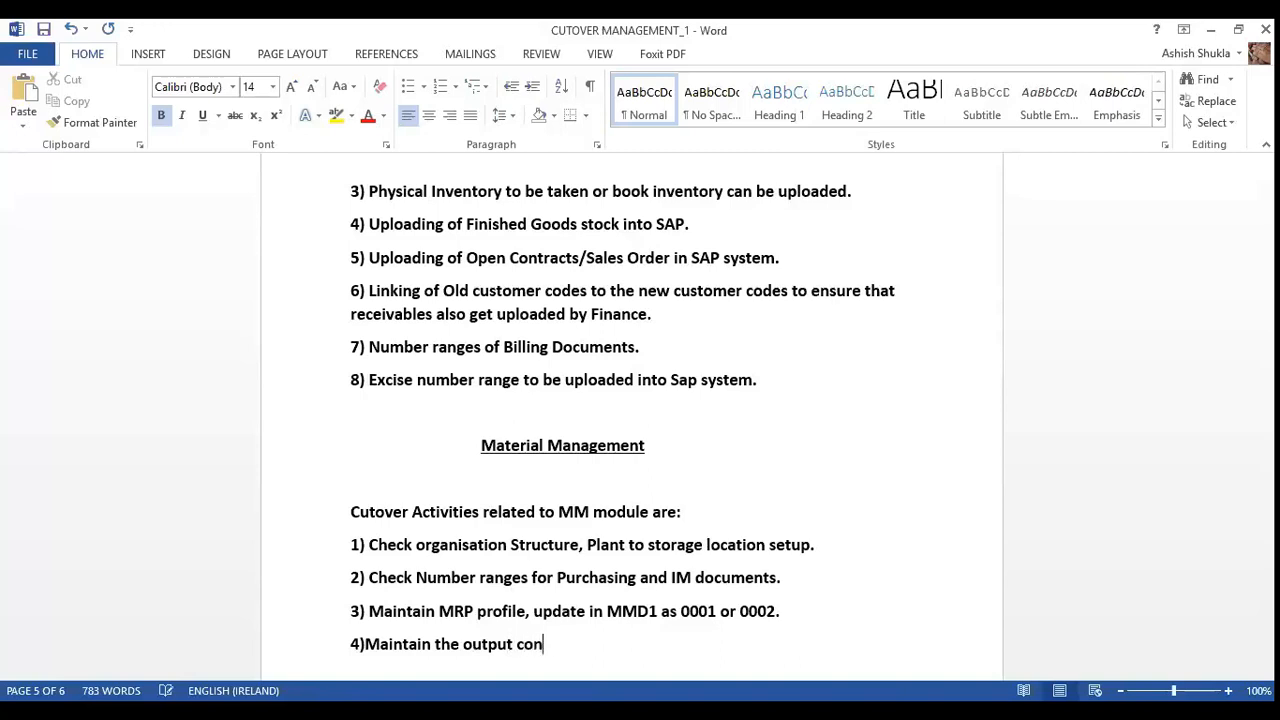
text(dition for print )
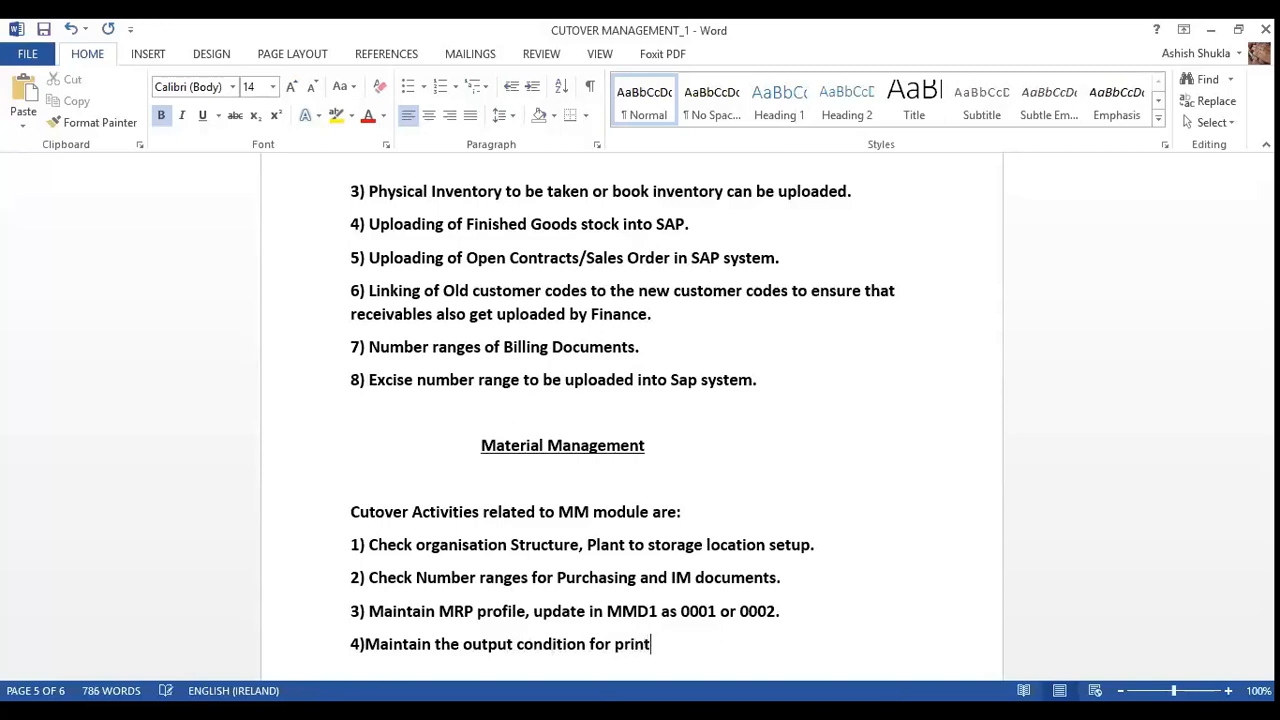
text(out,Email and)
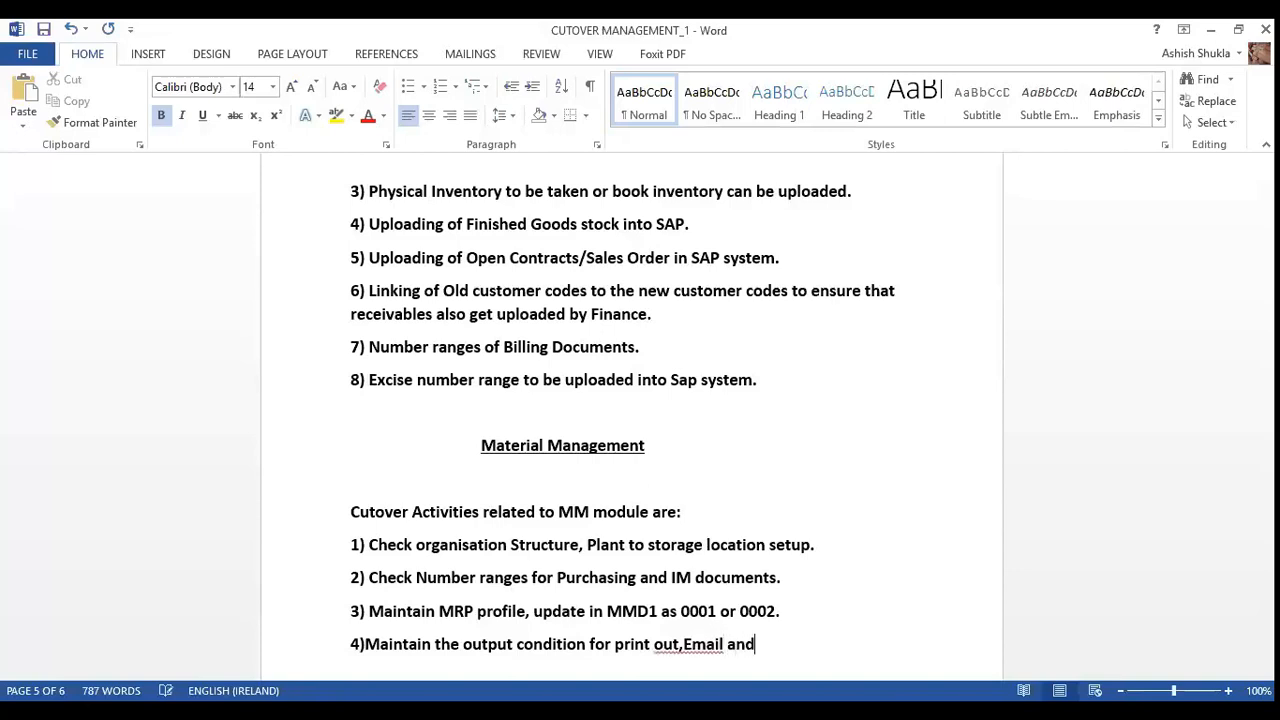
text( EDI.)
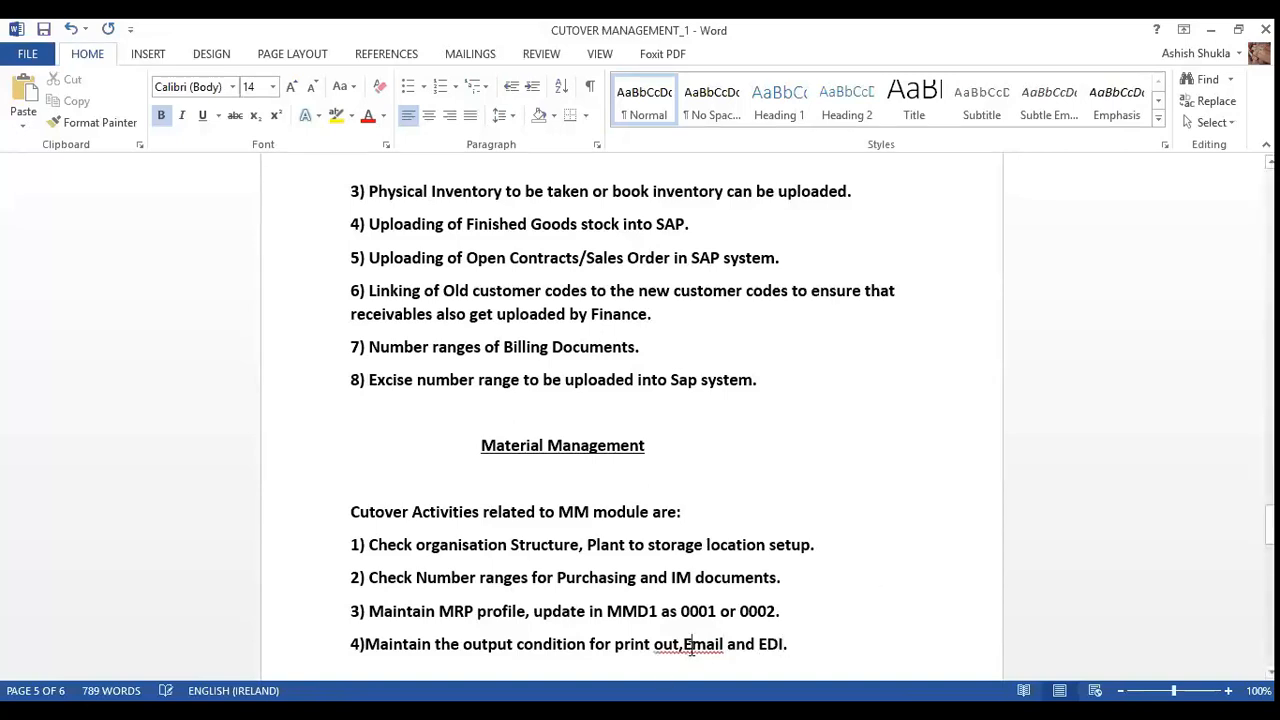
- Correct the fourth item's spacing by changing "out,Email" to "out, Email" and adding a space after "4)"
right_click(690, 648)
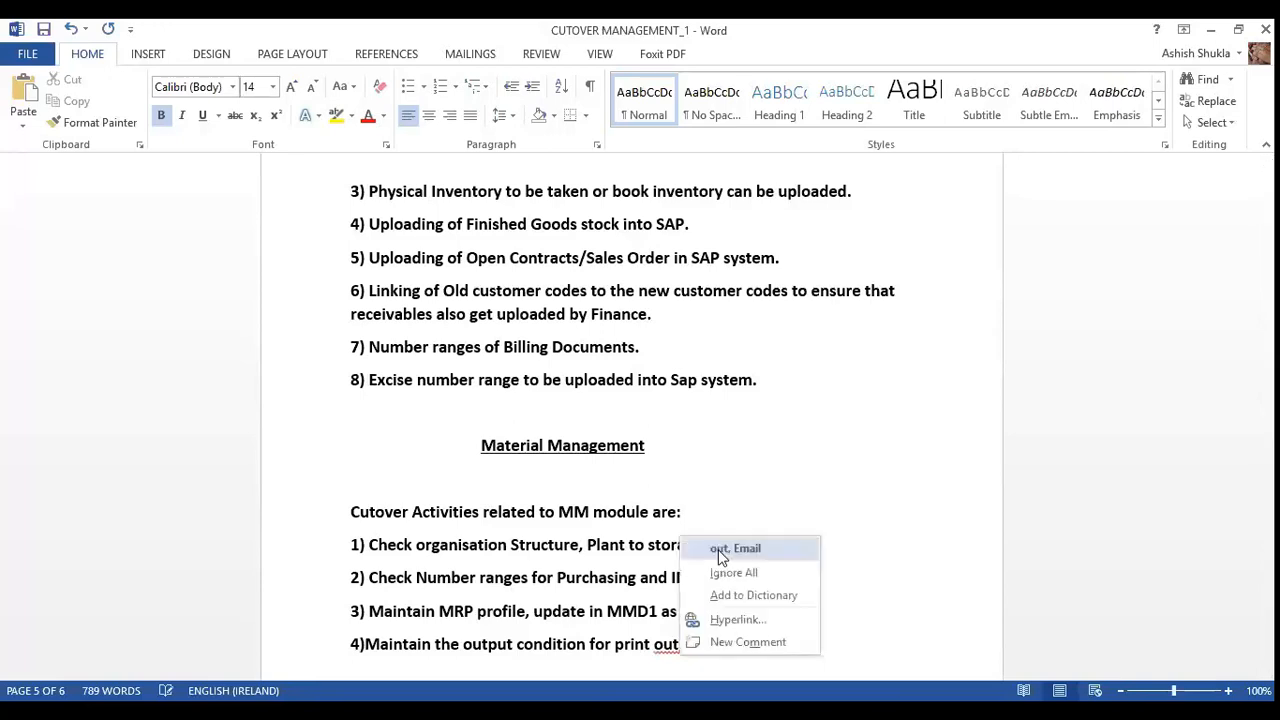
click(720, 549)
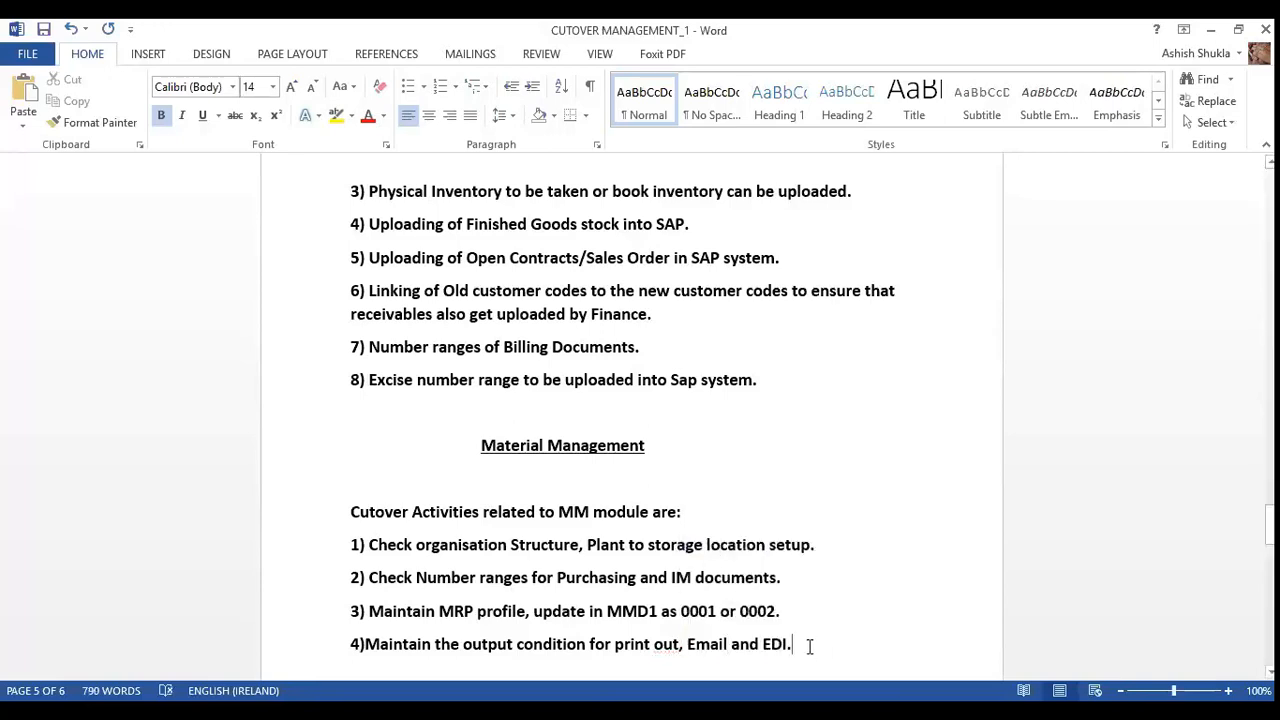
key(Return)
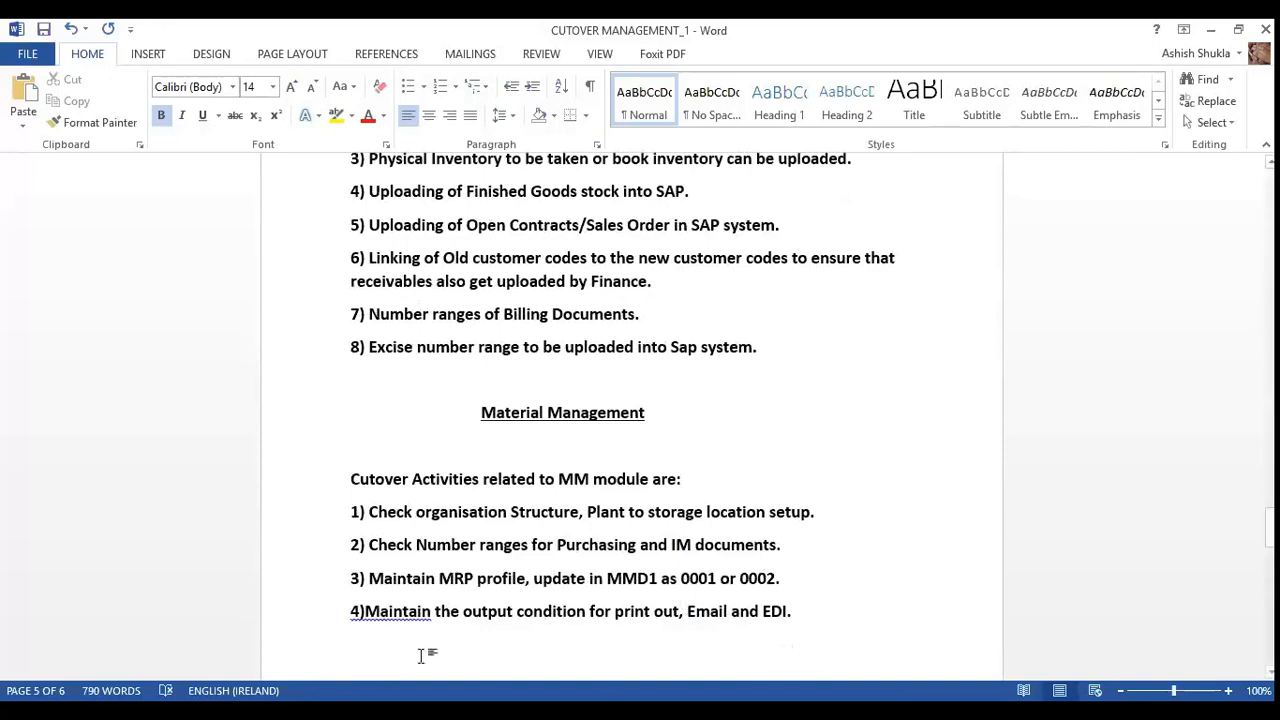
click(362, 612)
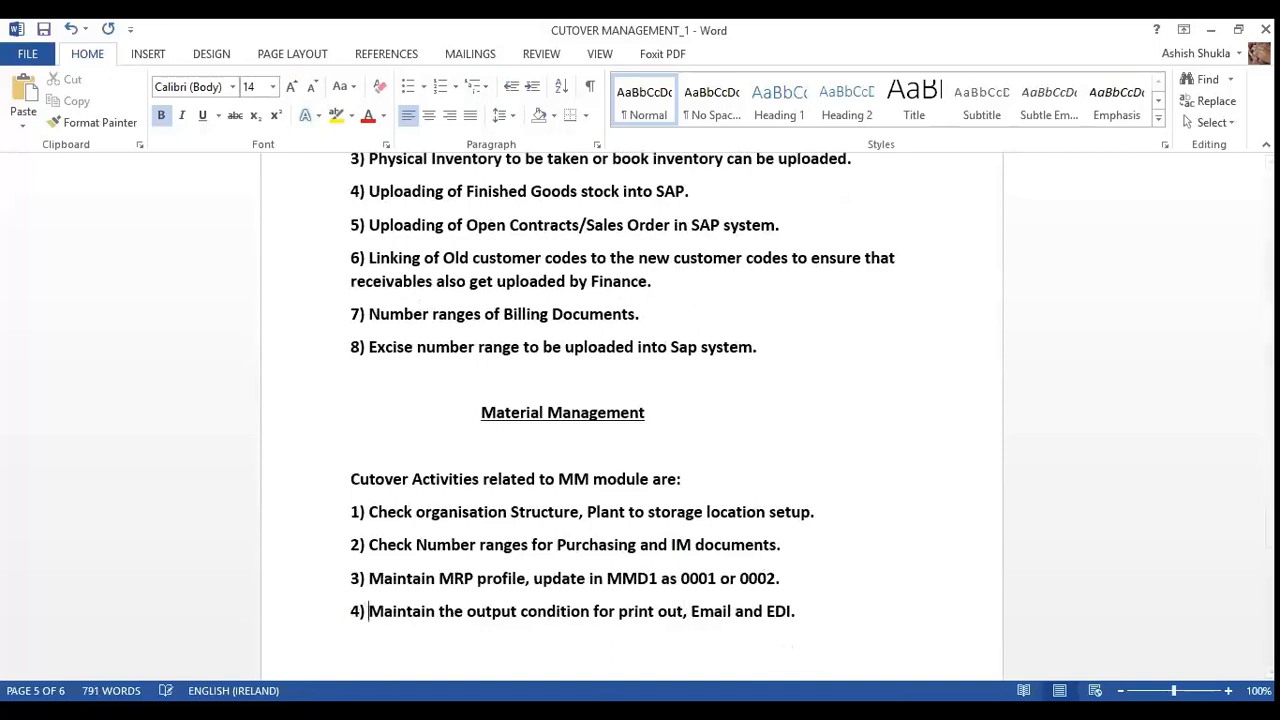
click(797, 612)
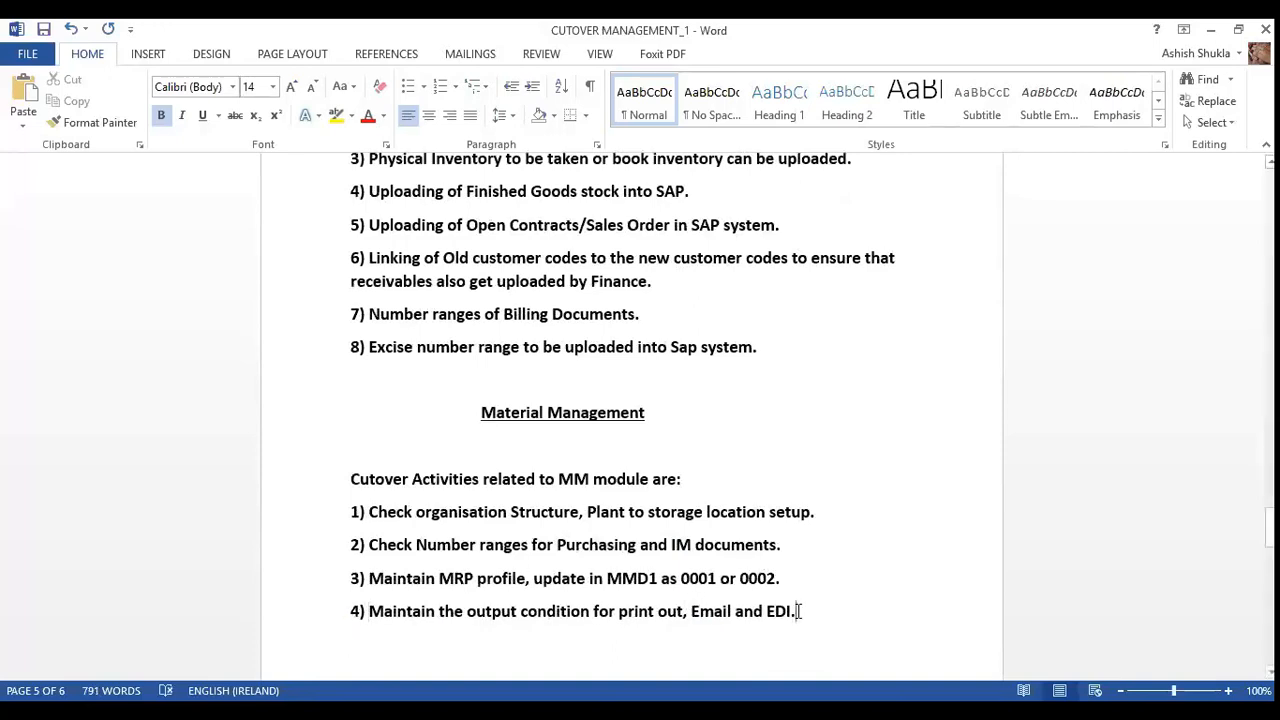
- Add the fifth item as "5) Check and add Classification for Material, Batch and Release Strategy."
key(Return)
text(5)
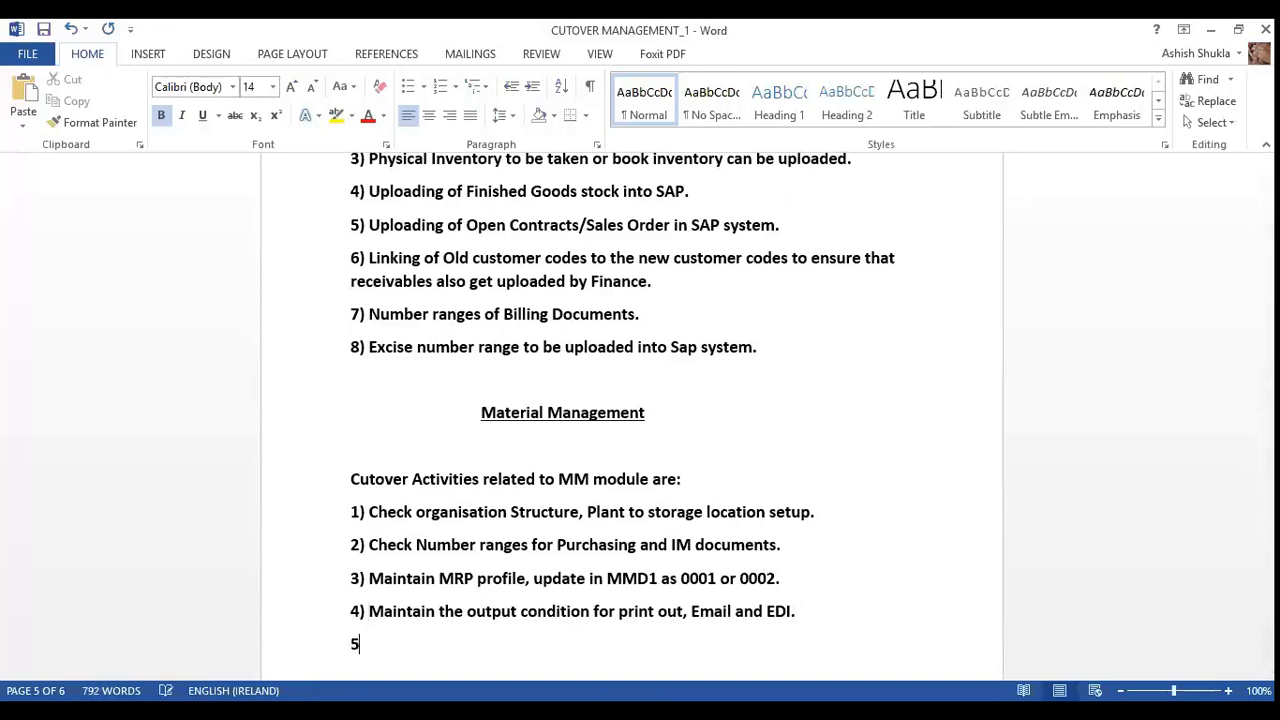
text())
text(Check and add)
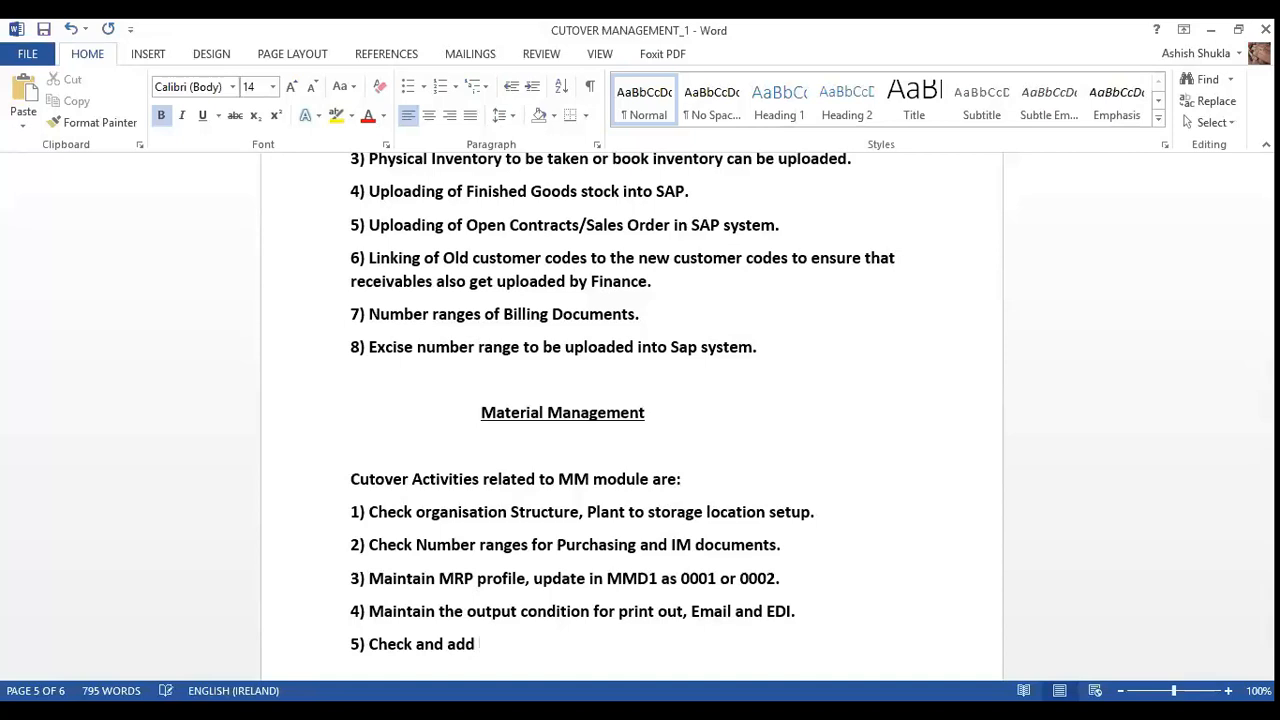
text(Classification)
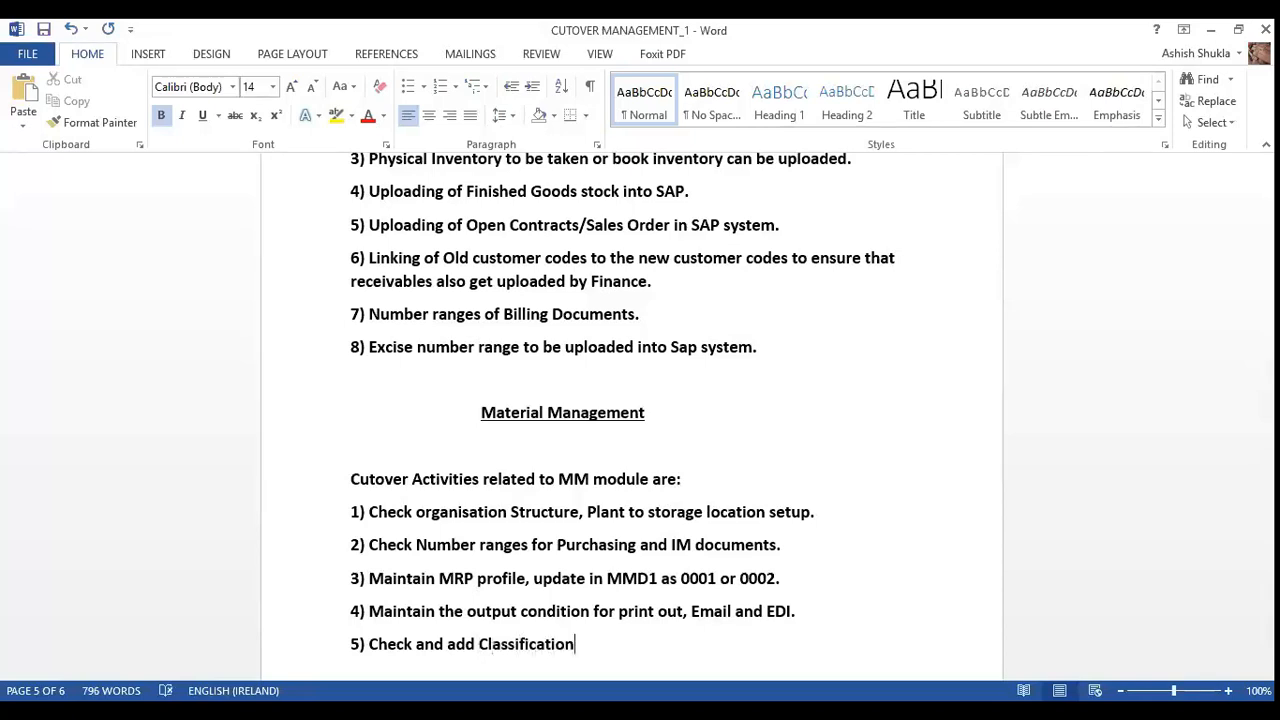
text( for MAterial)
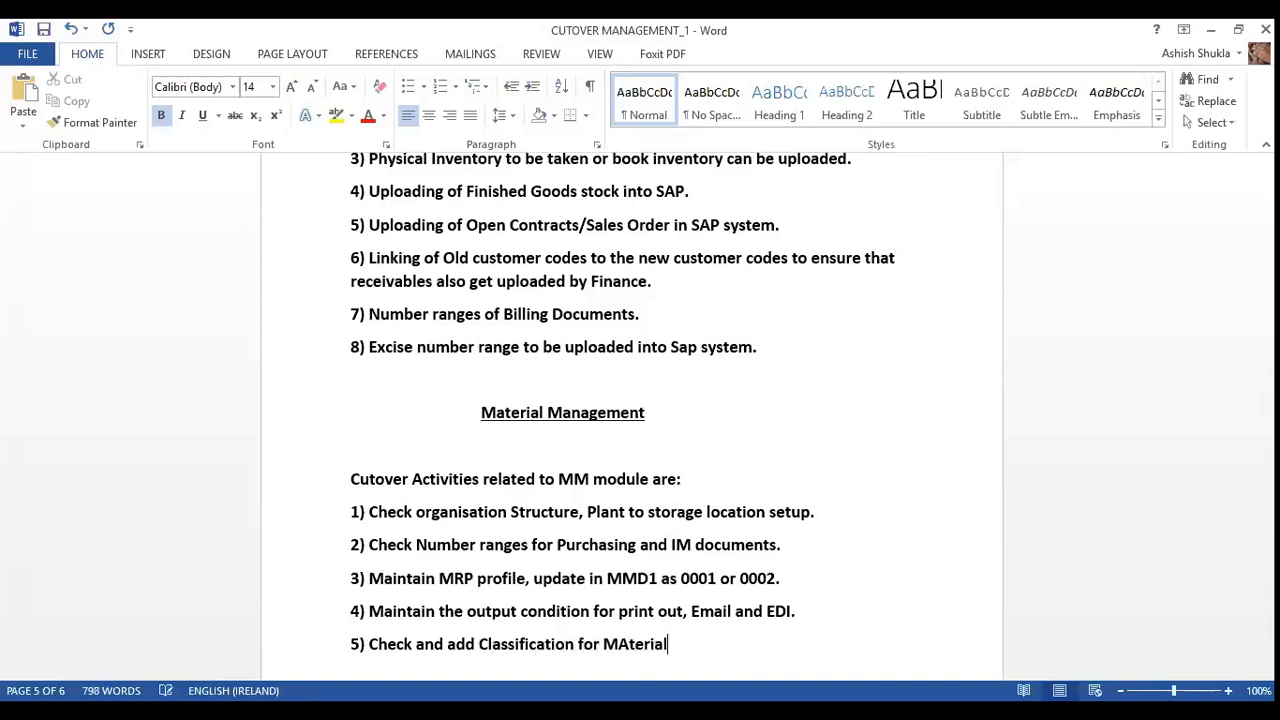
key(BackSpace)
key(BackSpace)
key(BackSpace)
key(BackSpace)
key(BackSpace)
key(BackSpace)
key(BackSpace)
text(aterial,)
text(Batc)
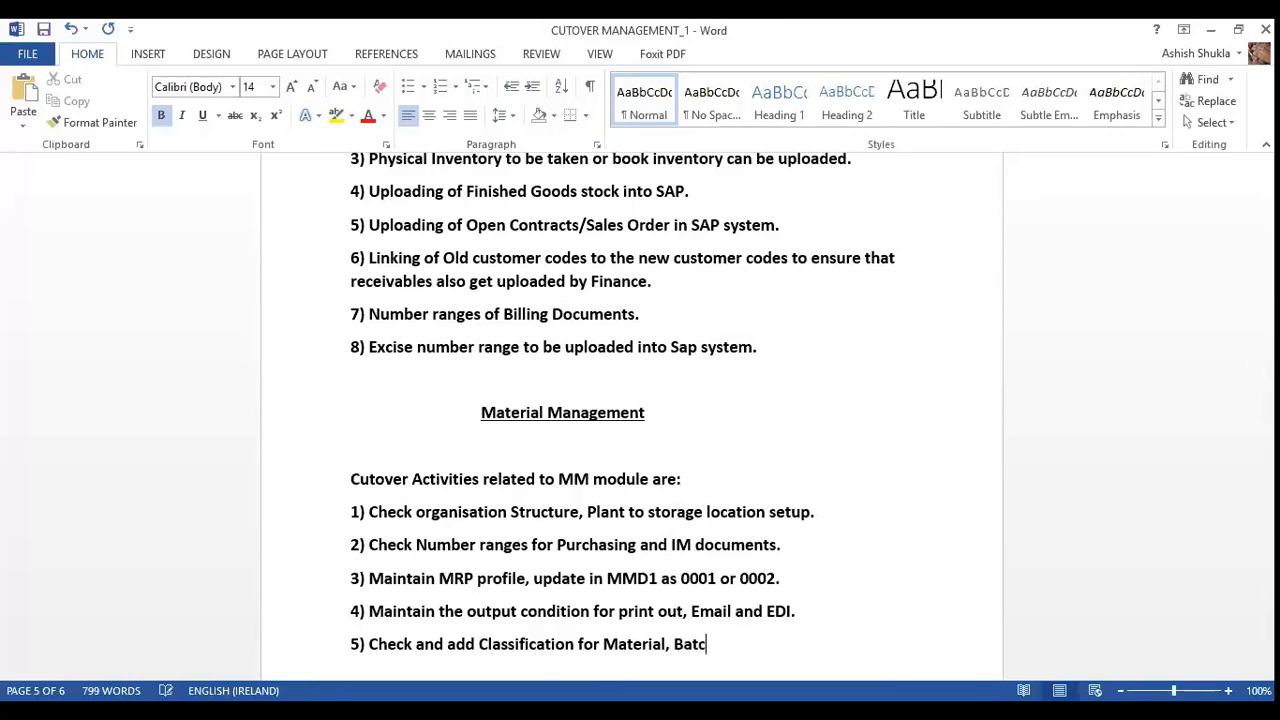
text(h and Relea)
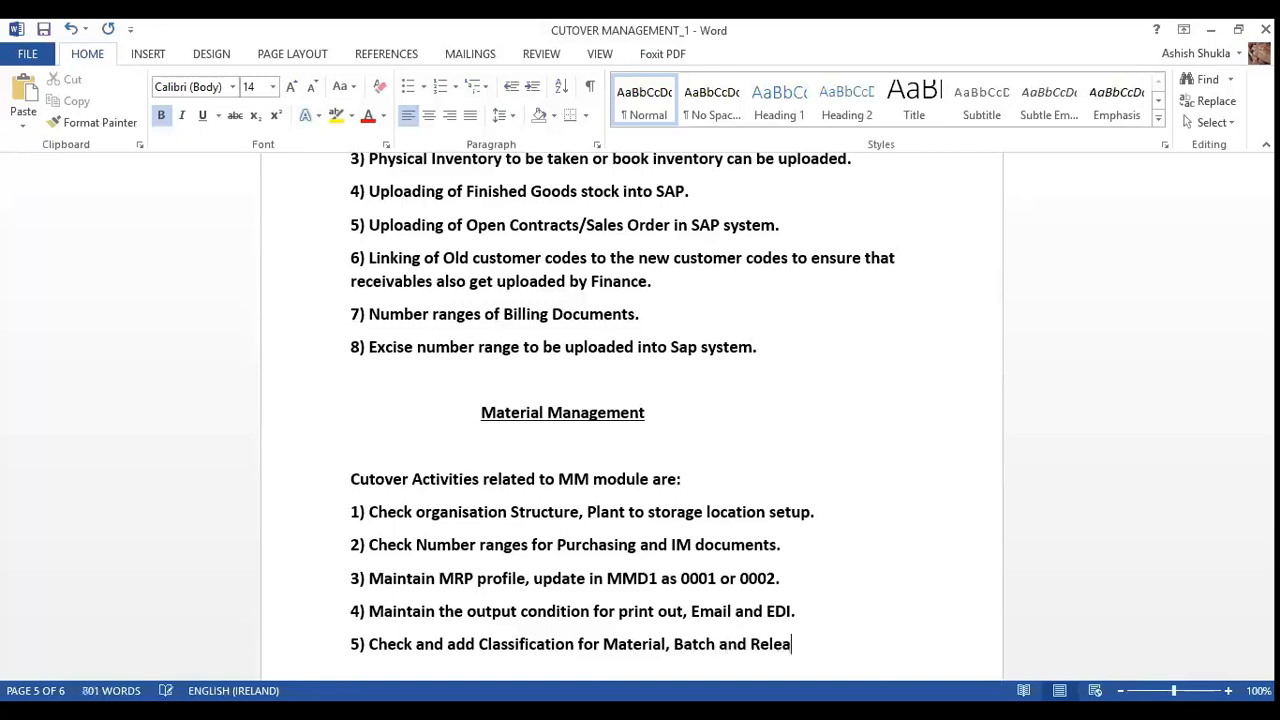
text(se Strategy.)
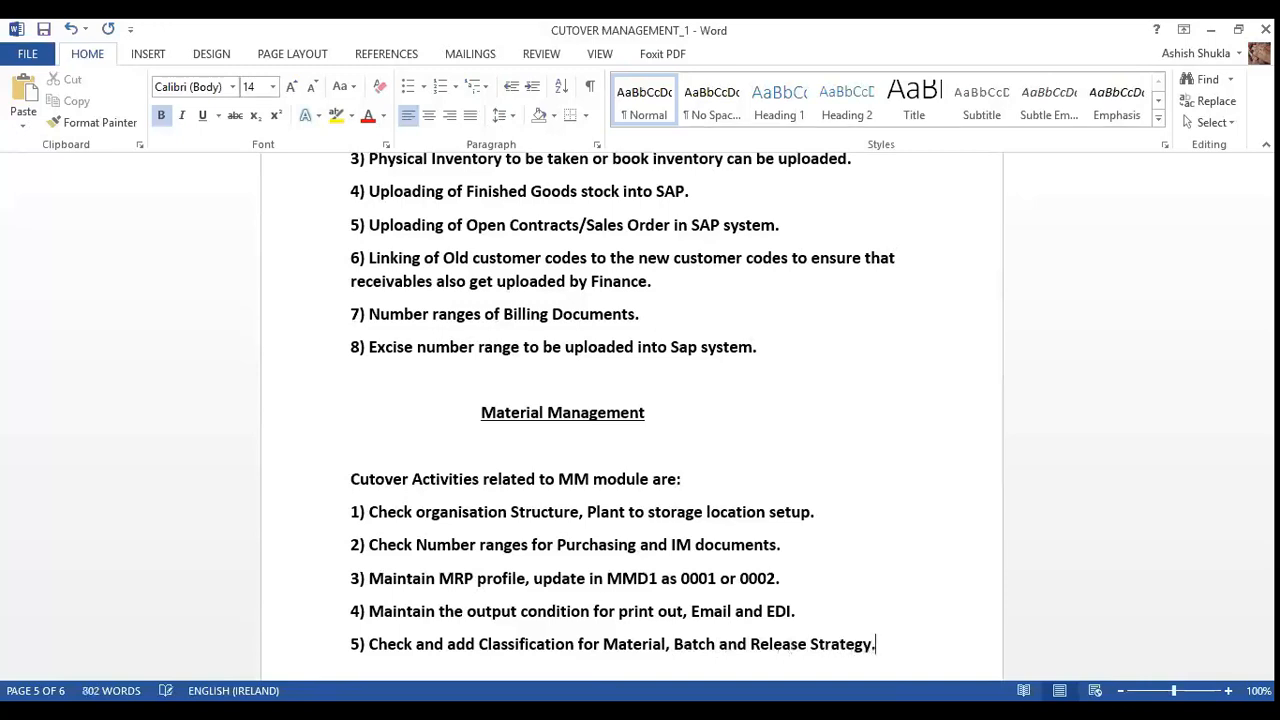
key(Return)
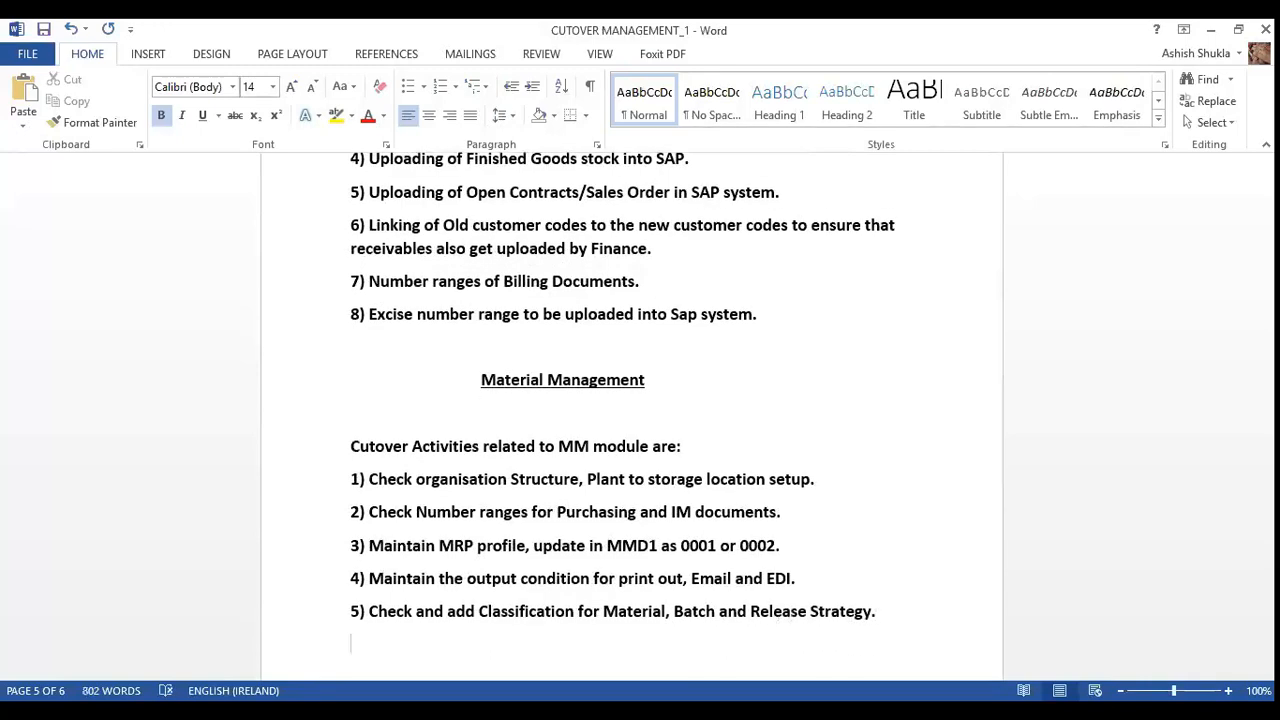
- Add the sixth item as "6)Maintain the partner profiles for UPS as a Freight agent to all foreign vendors."
text(6))
text(Maintain)
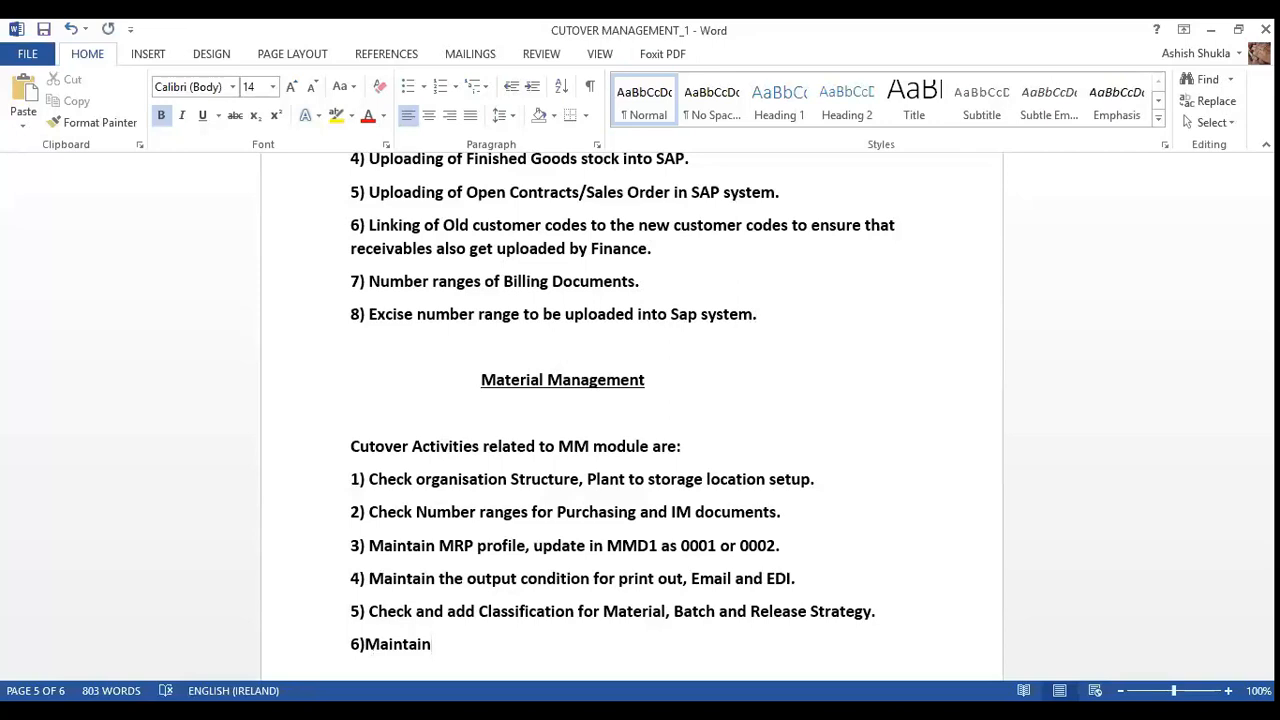
text(the partner)
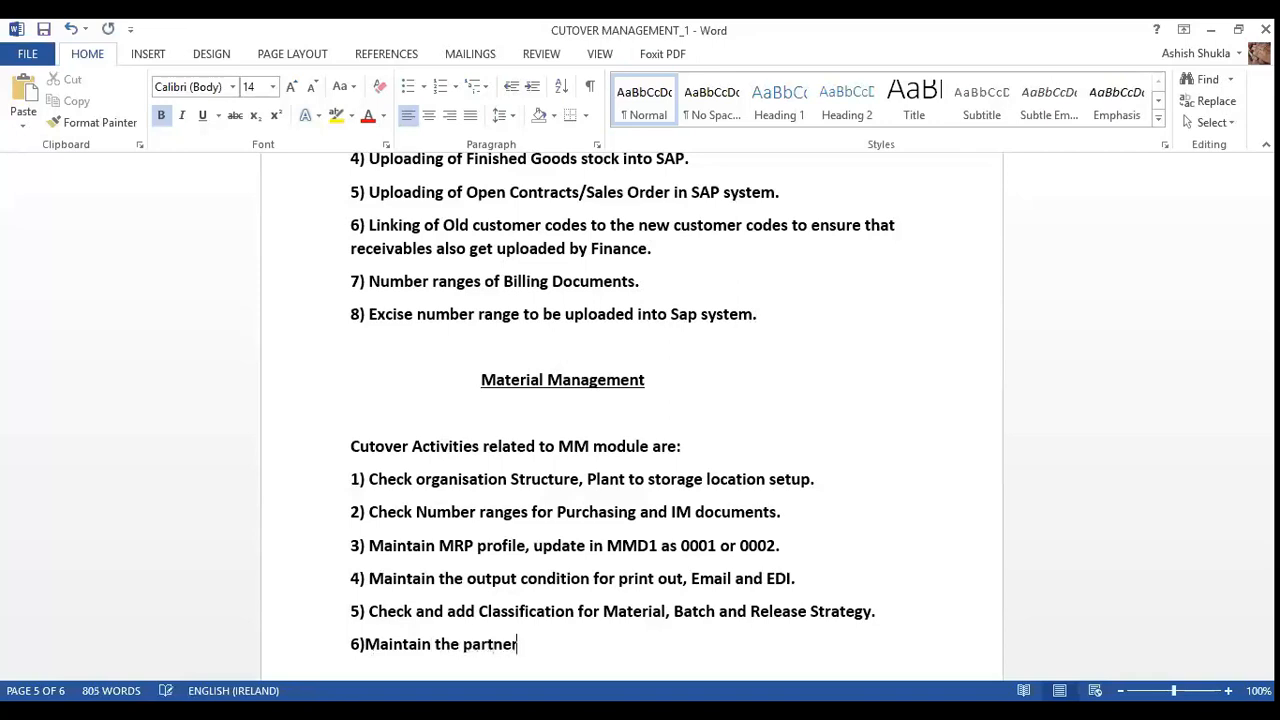
text( profiles for)
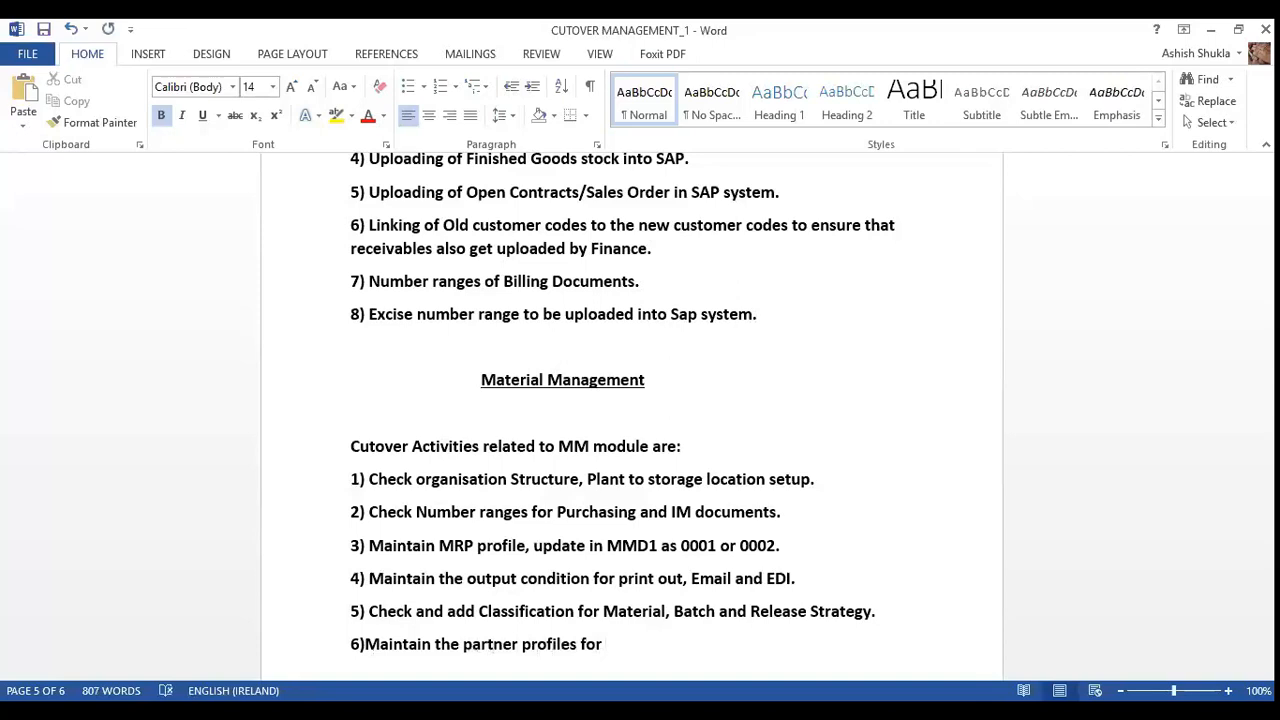
text( UPS as  a Freight)
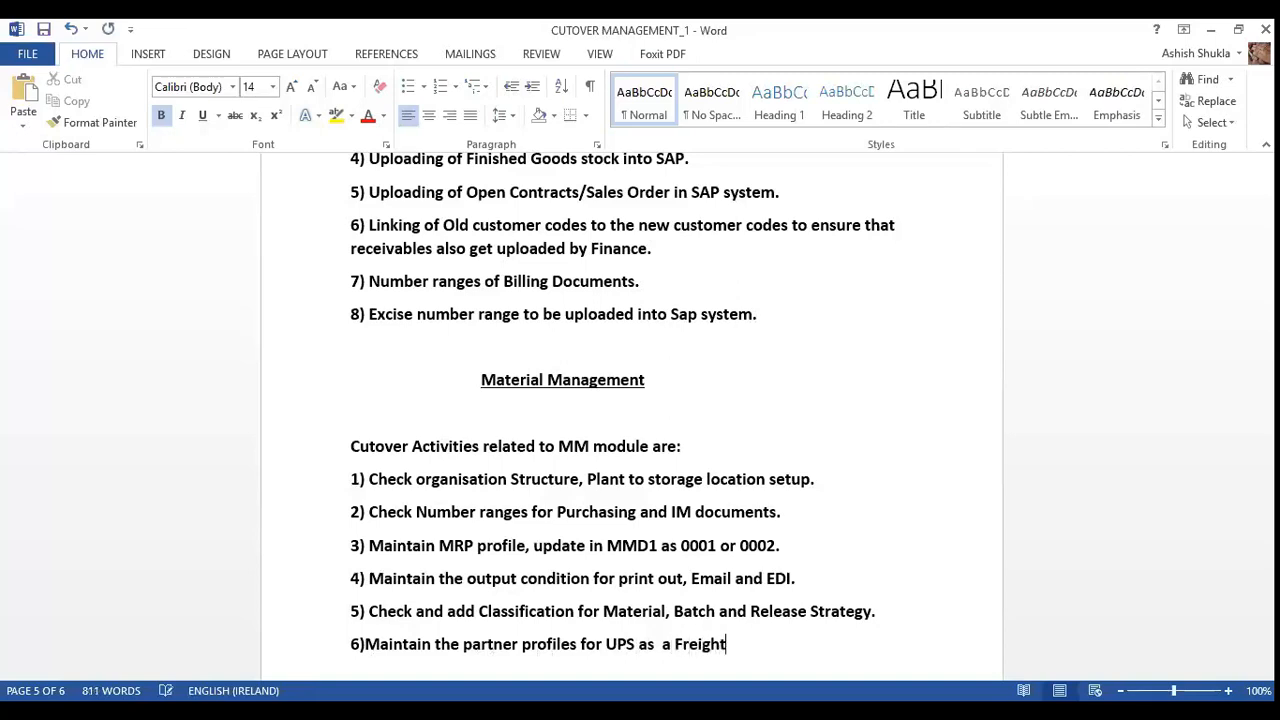
text( agent)
text(to a)
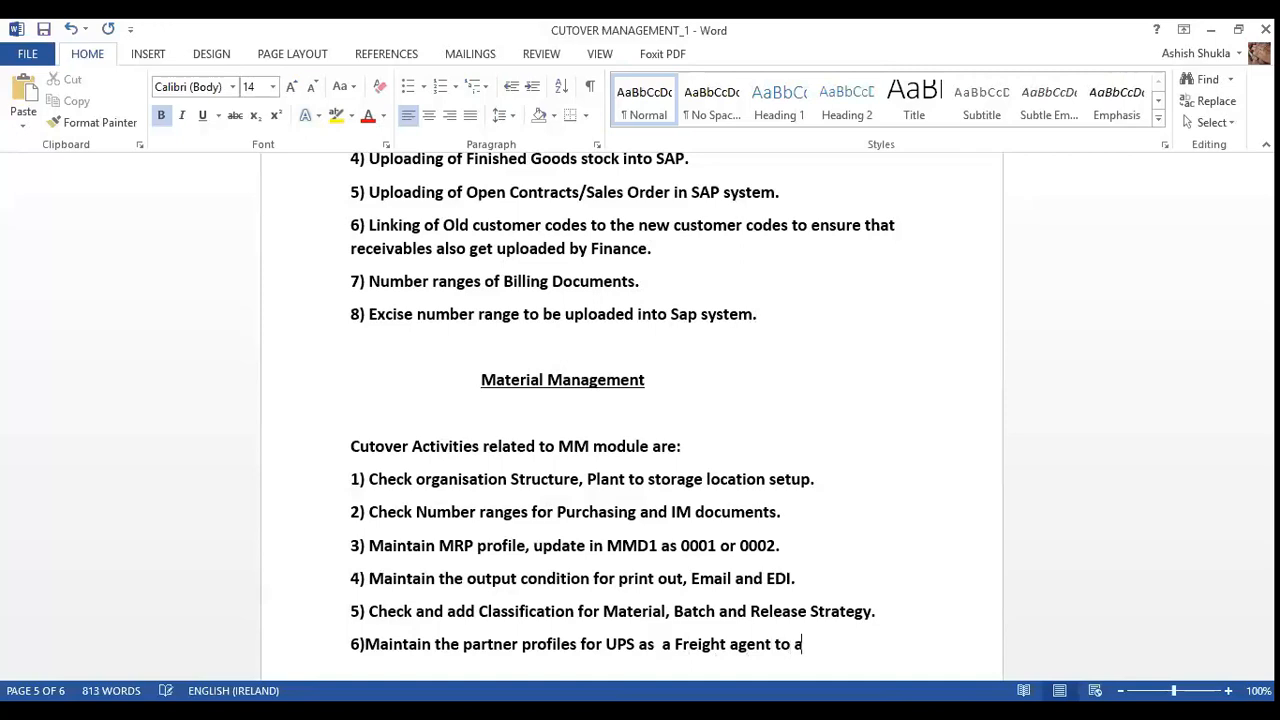
text(ll foreign vendo)
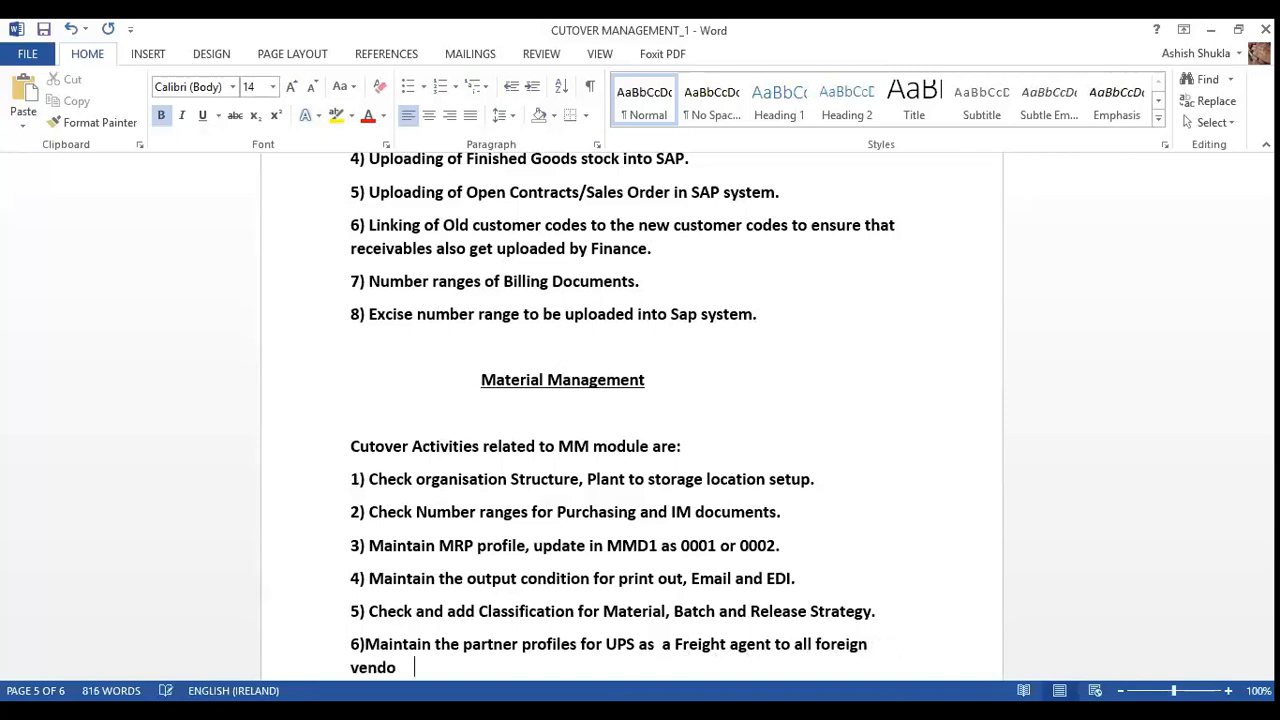
key(BackSpace)
text(rs.)
key(Return)
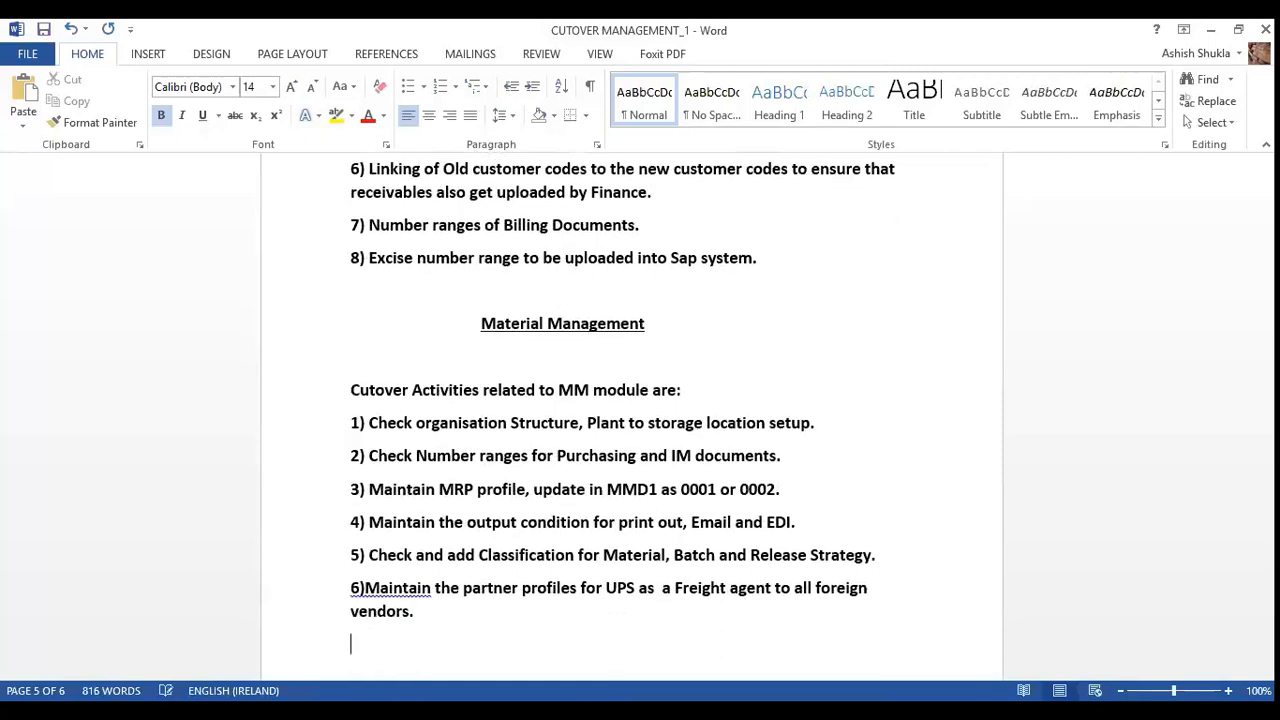
- Number the seventh item as "7)" and add a space after "6)" in the sixth item
text(6))
key(BackSpace)
key(BackSpace)
text(7))
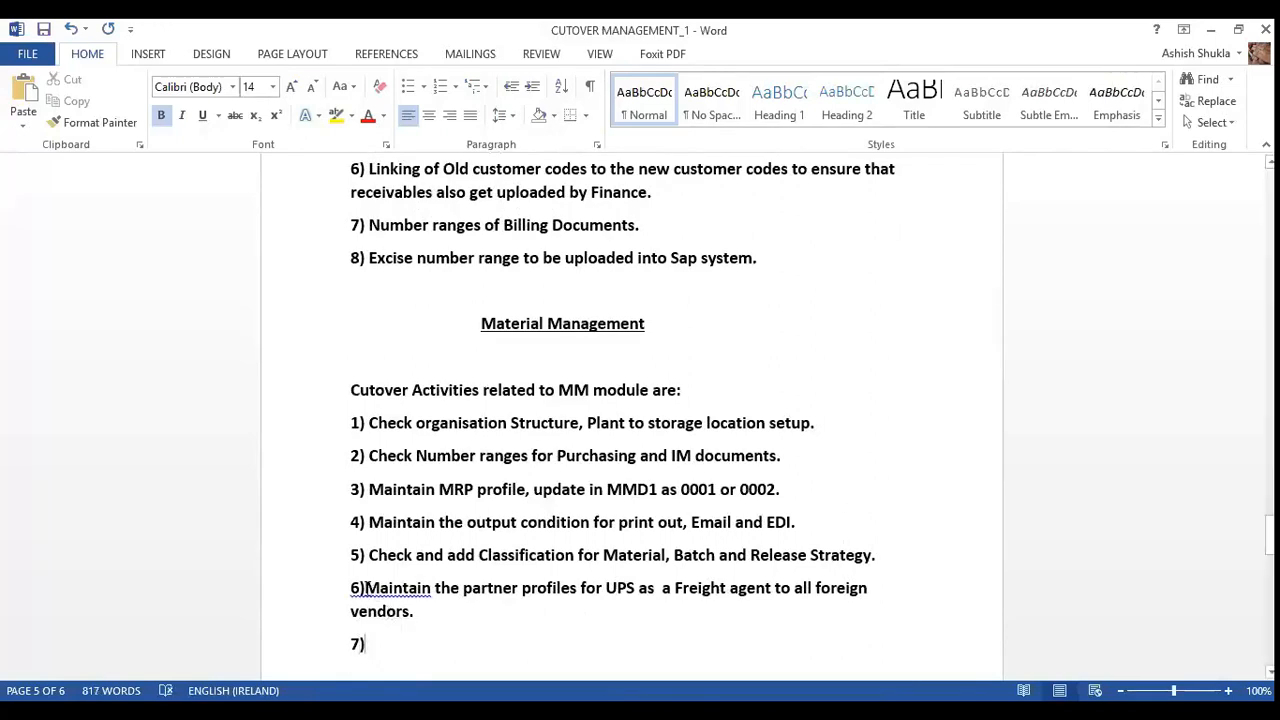
click(364, 588)
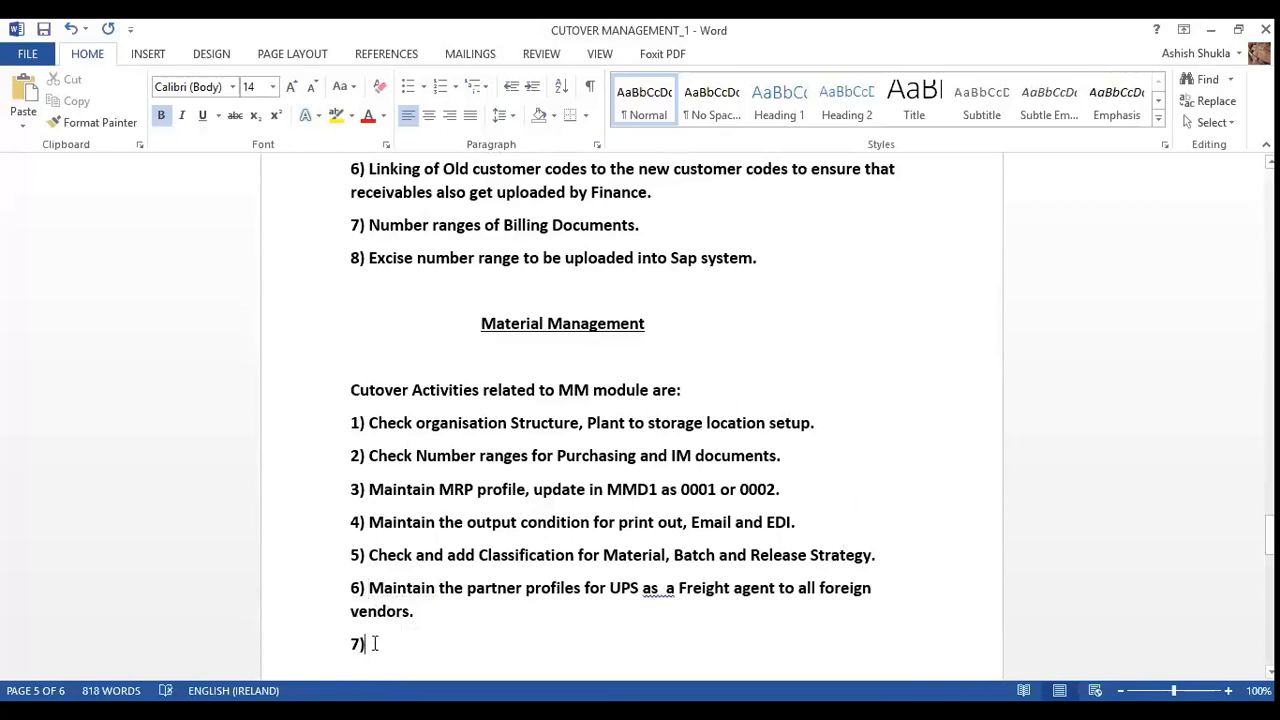
- Begin the seventh item's text with "EDI partner profile setup("
text(E)
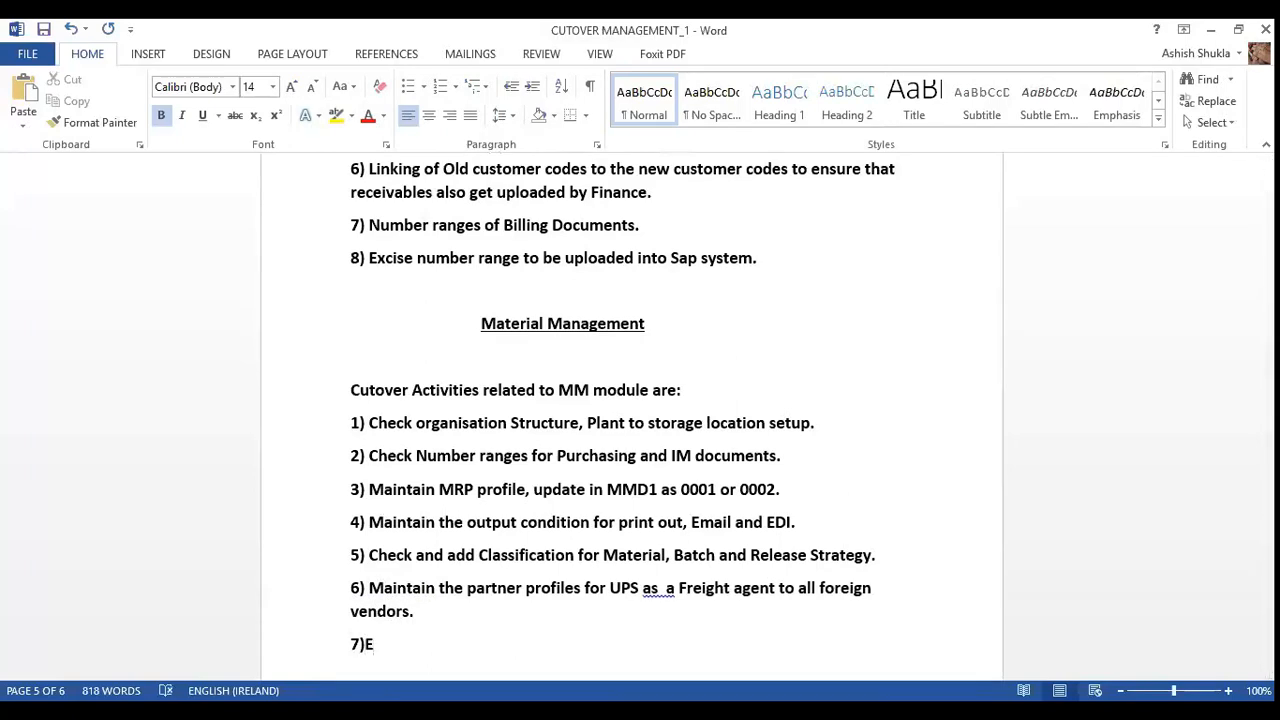
text(DI partner profil)
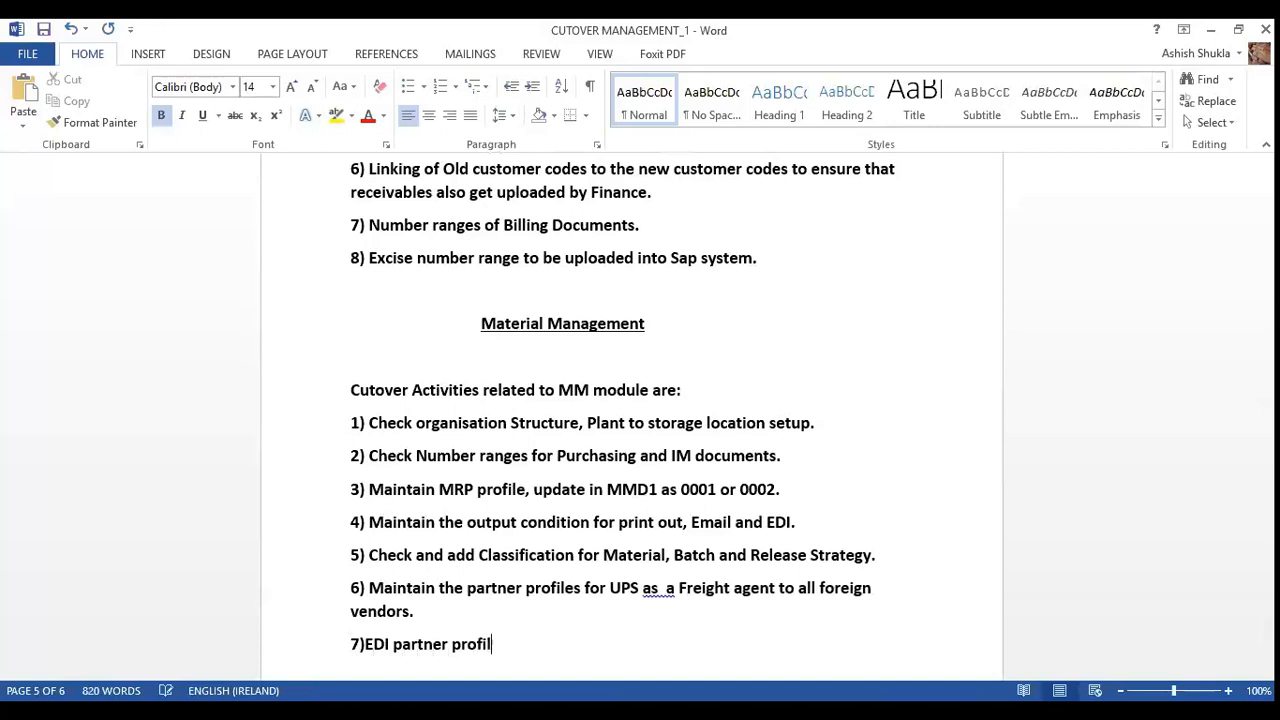
text(e setup()
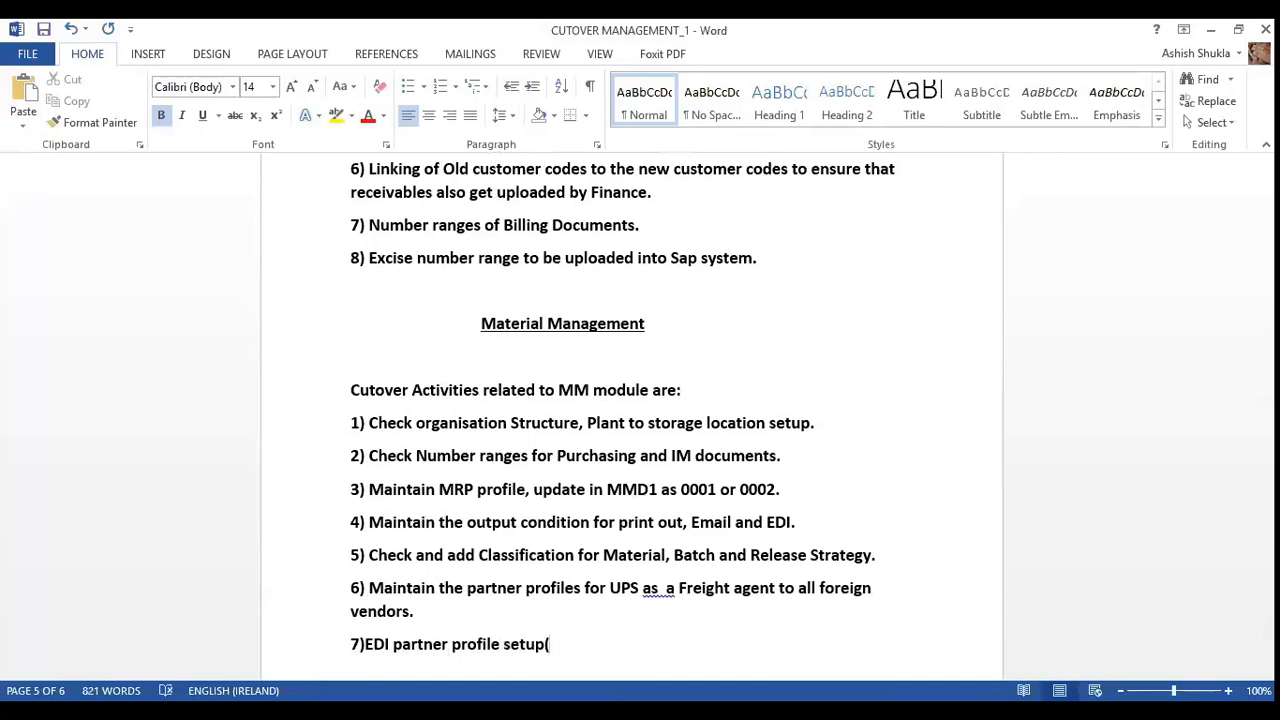
- Remove the double space in "as a" in the sixth item and add a space after "7)"
right_click(662, 592)
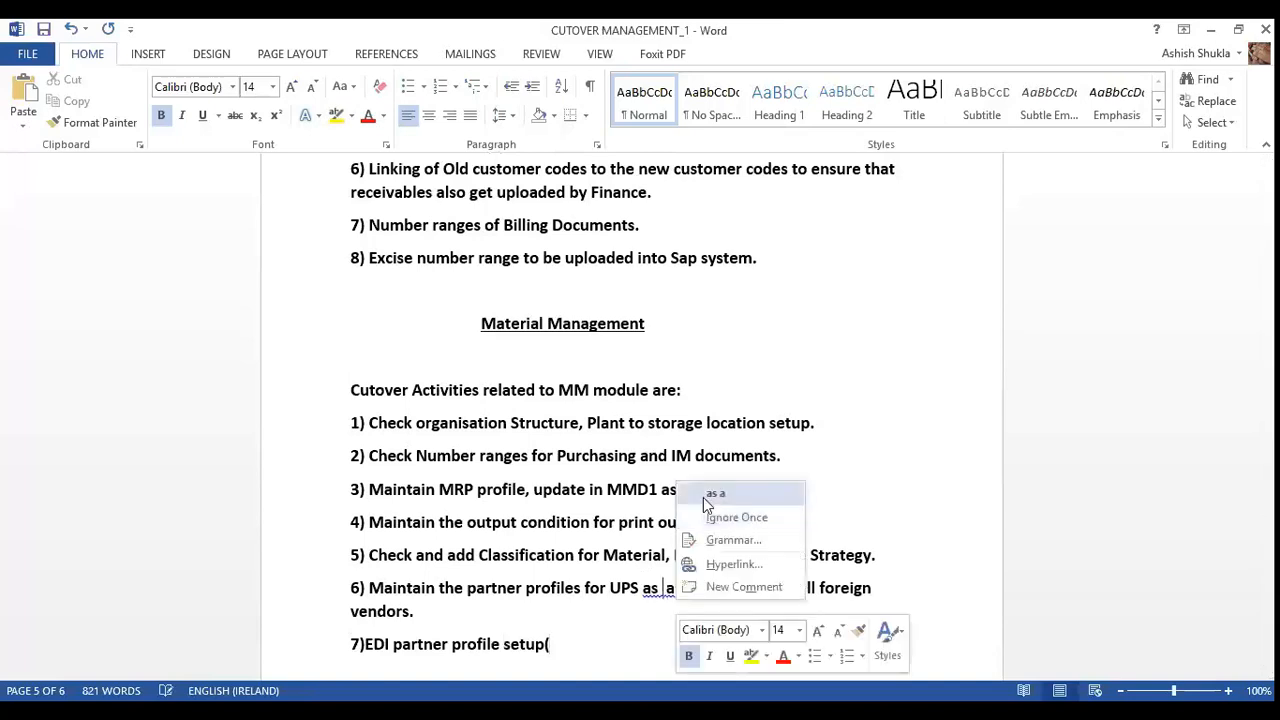
click(714, 494)
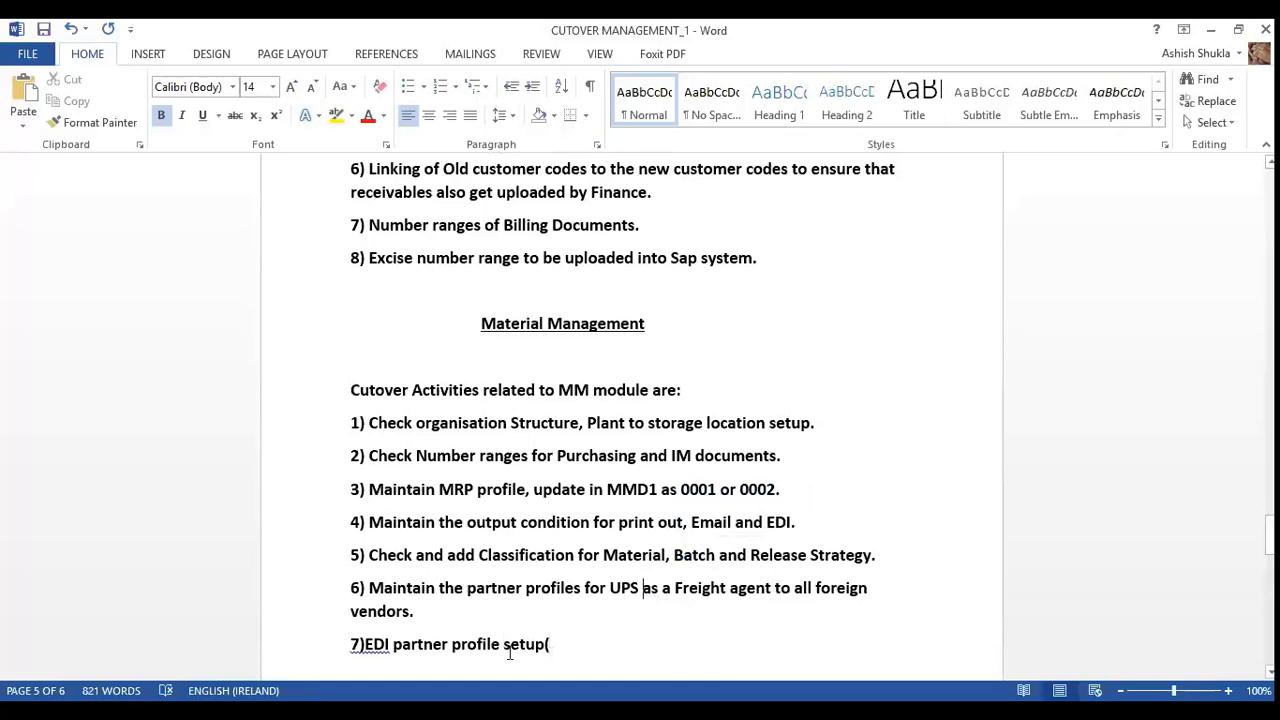
click(363, 648)
click(566, 645)
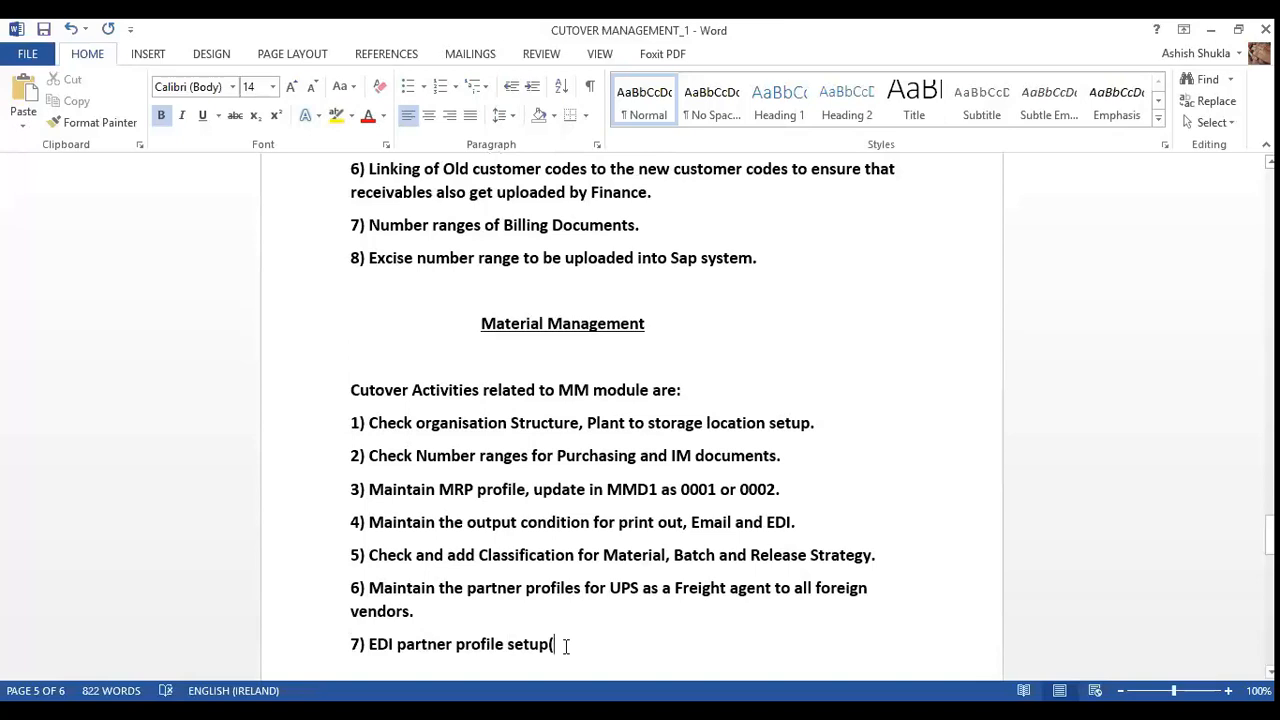
- Complete the seventh item with "WE20) for UPS and outlet vendors- EDI Team." and start a new line
text(WE2)
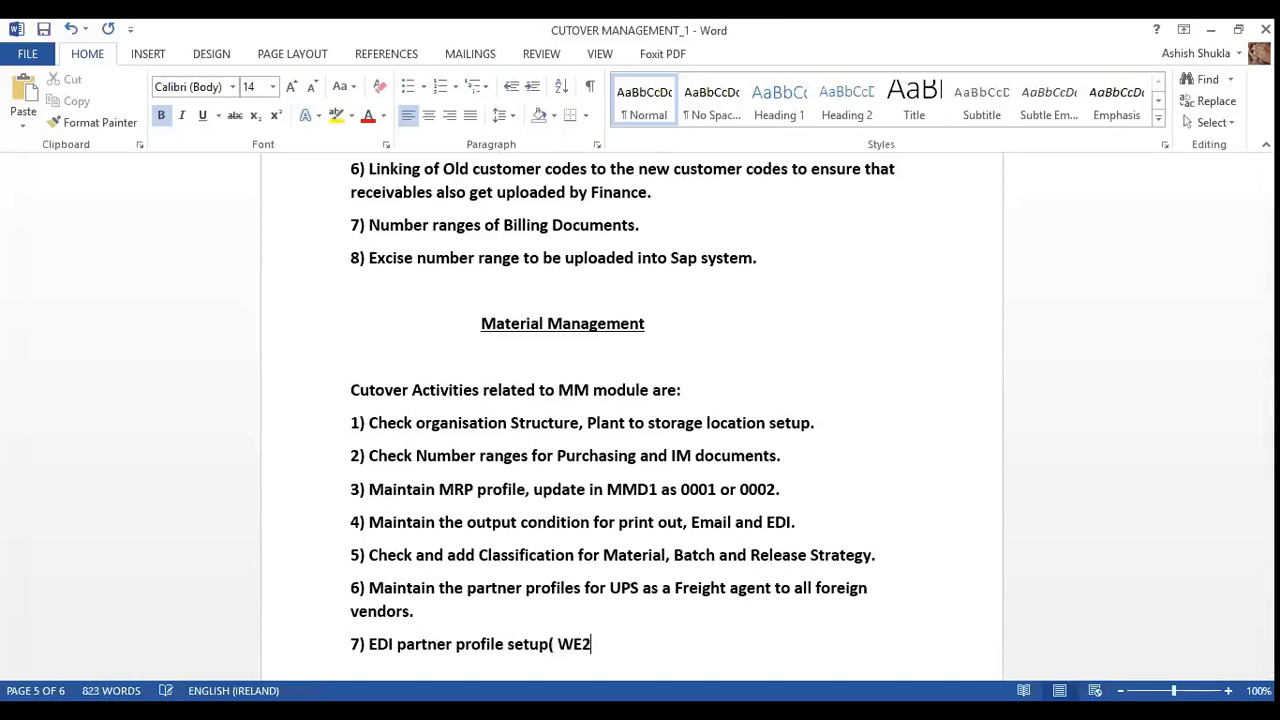
text(0) for UPS and )
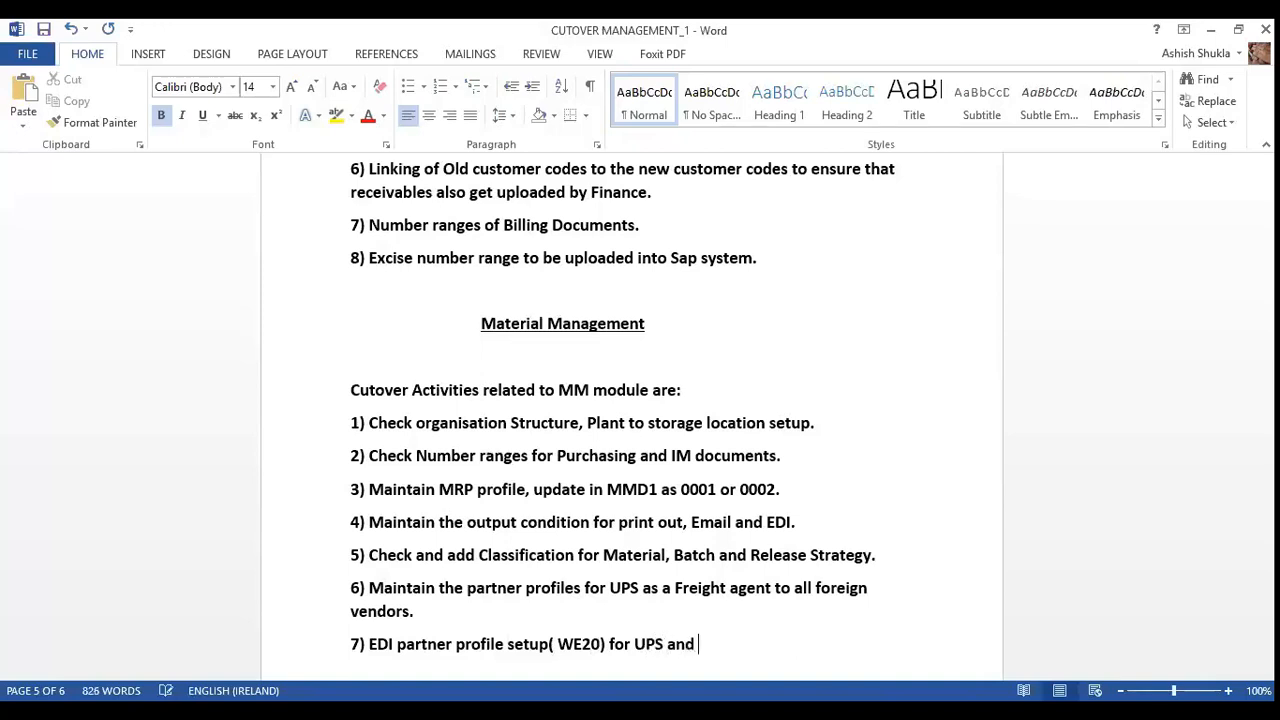
text(outlet vendo)
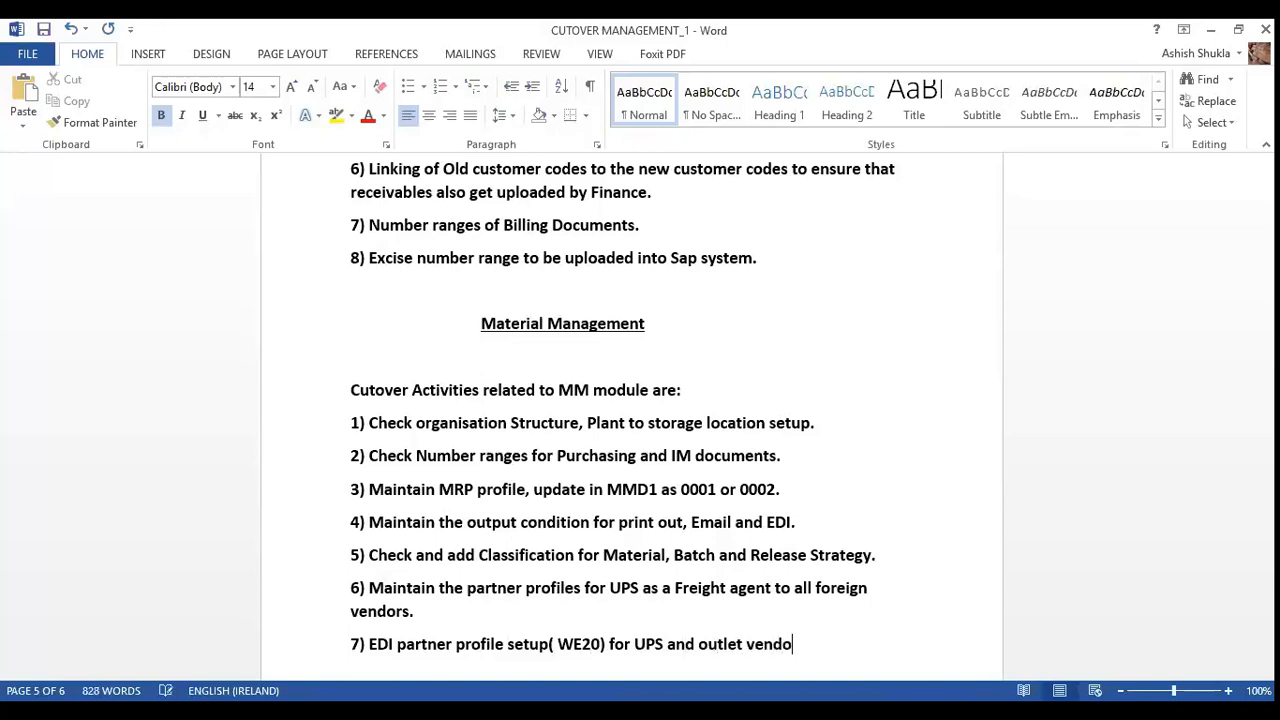
text(rs-)
text(EDI Team)
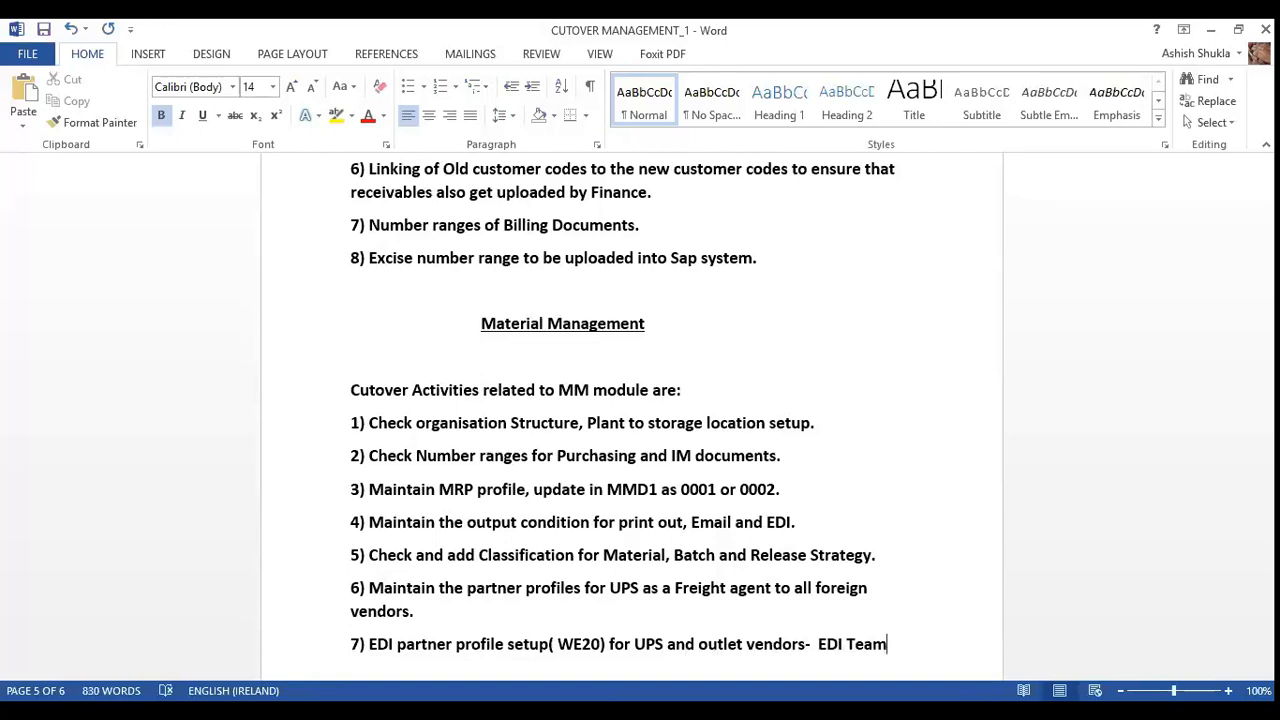
text(.)
key(Return)
- Number the eighth item as "8)" and insert a space between "setup" and the opening parenthesis in the seventh item
text(8))
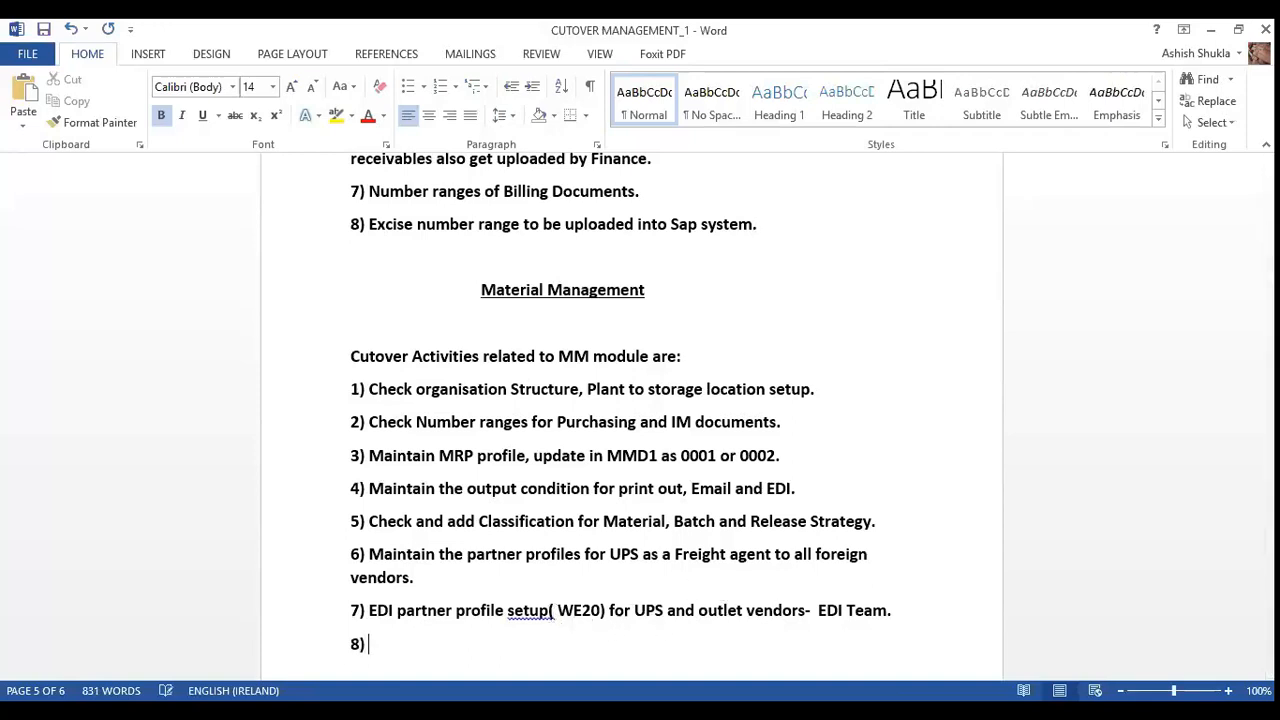
click(552, 612)
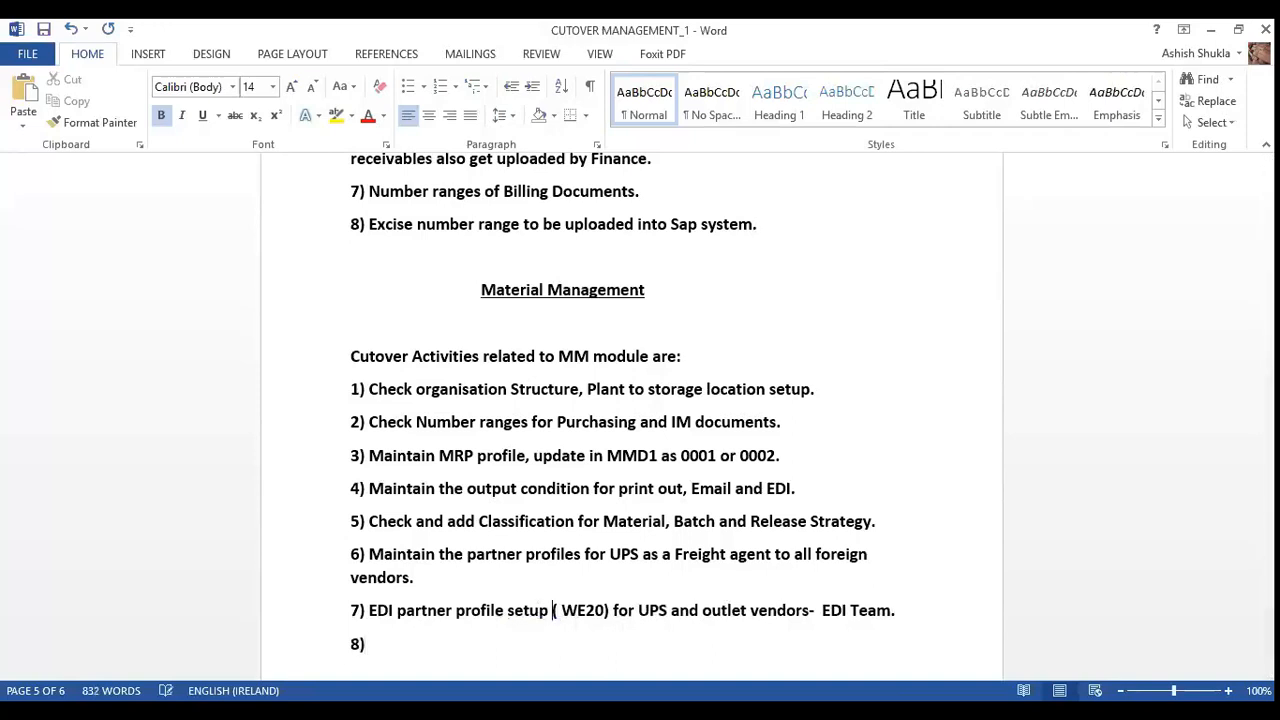
click(418, 637)
- Write the eighth item as "Identify the Subcontracts vendors in SAP and give it to SD team to maintain as customer."
text(Identify t)
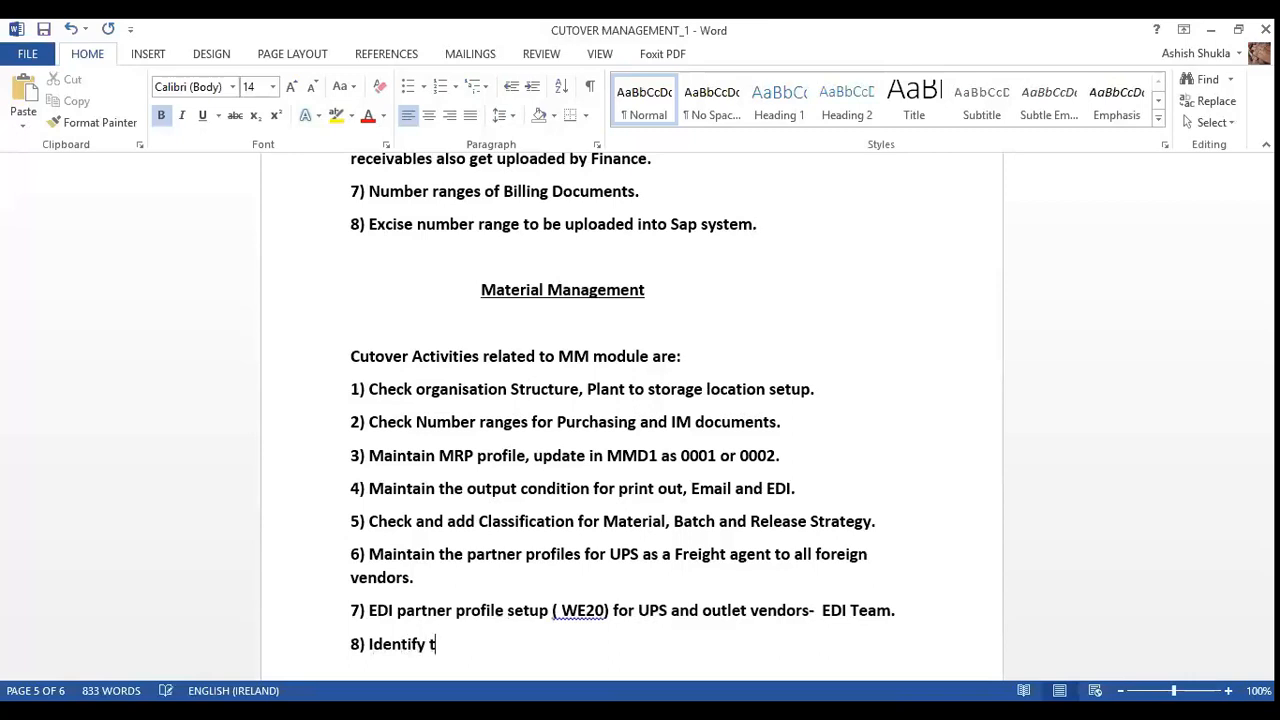
text(he Subcontra)
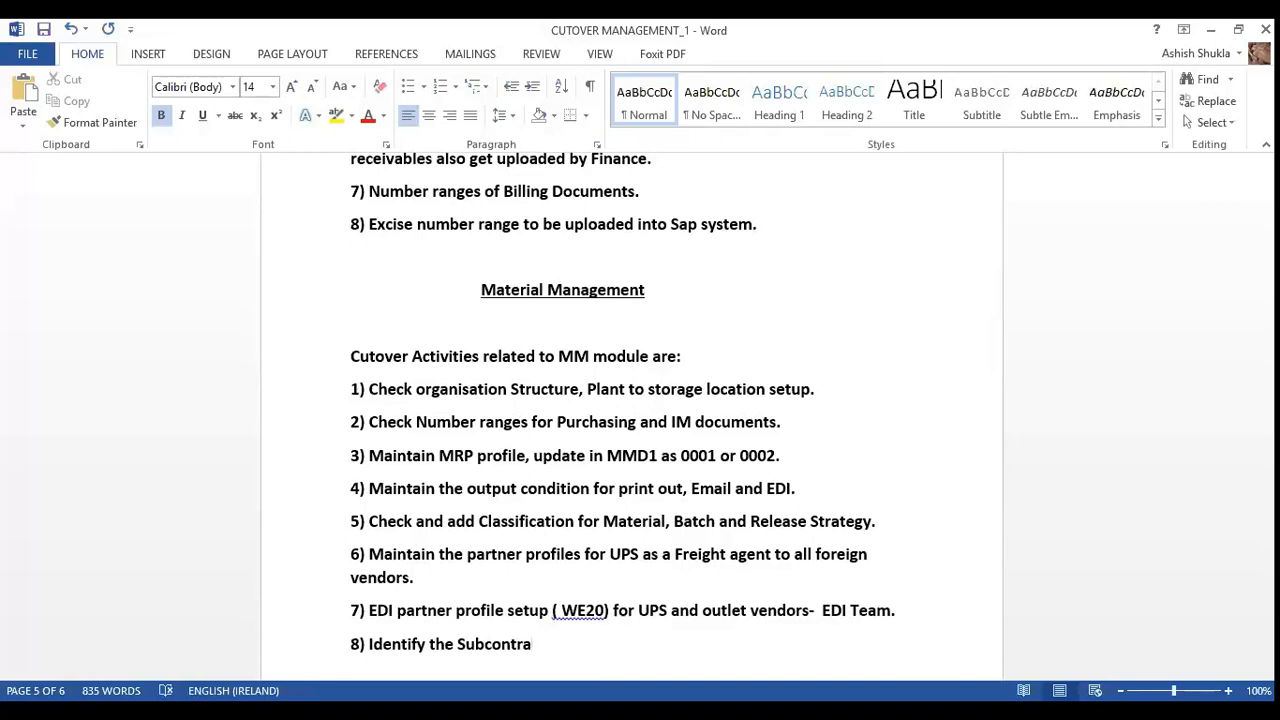
text(cts vendors in SA)
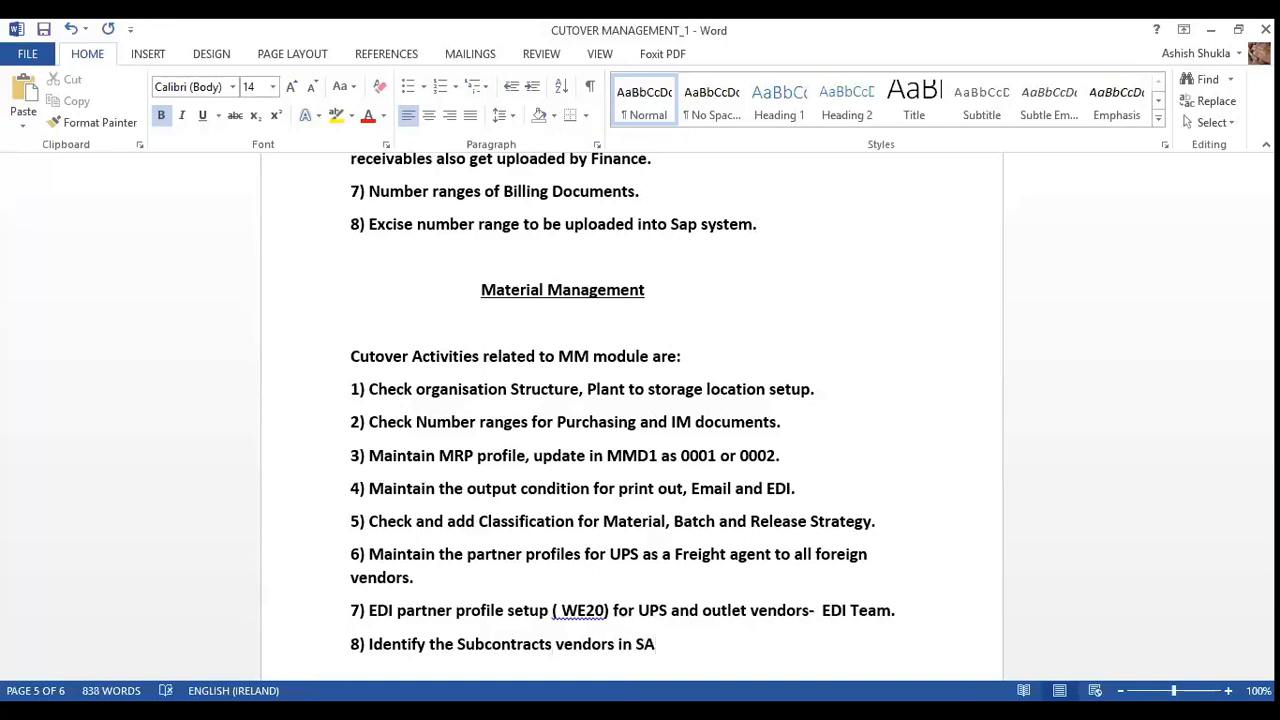
text(P)
text(and give it to)
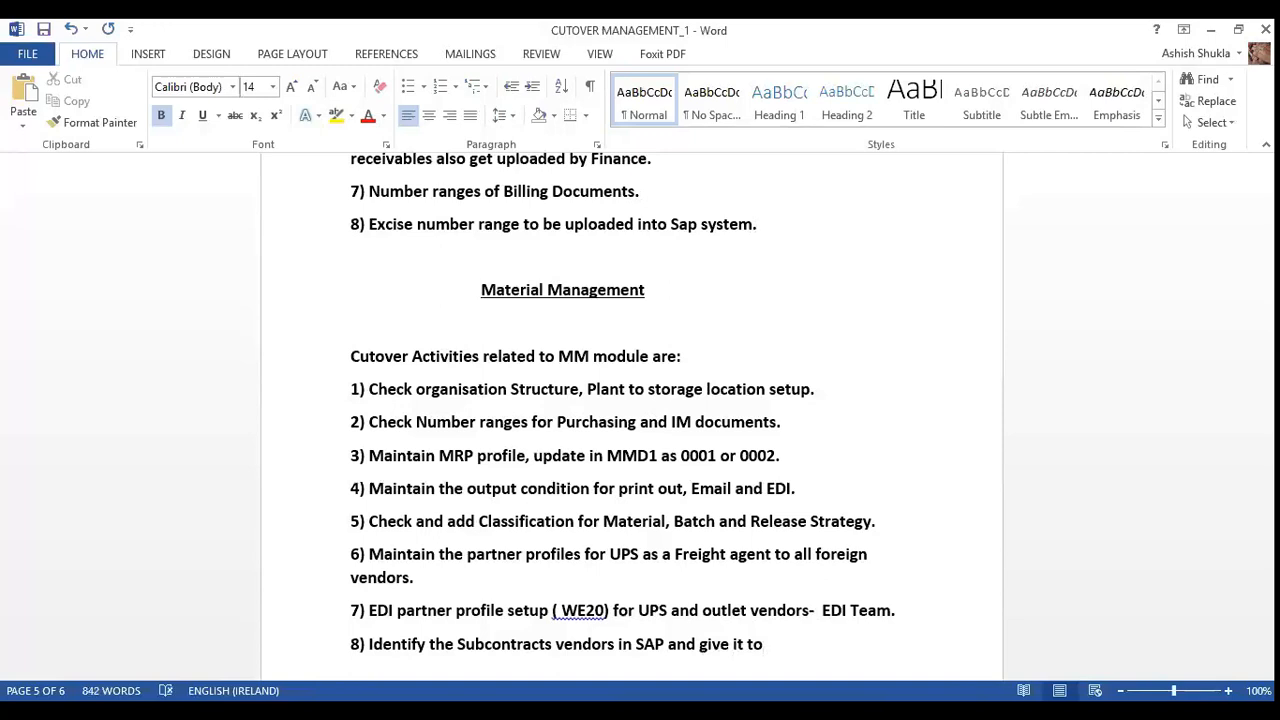
text( SD team for)
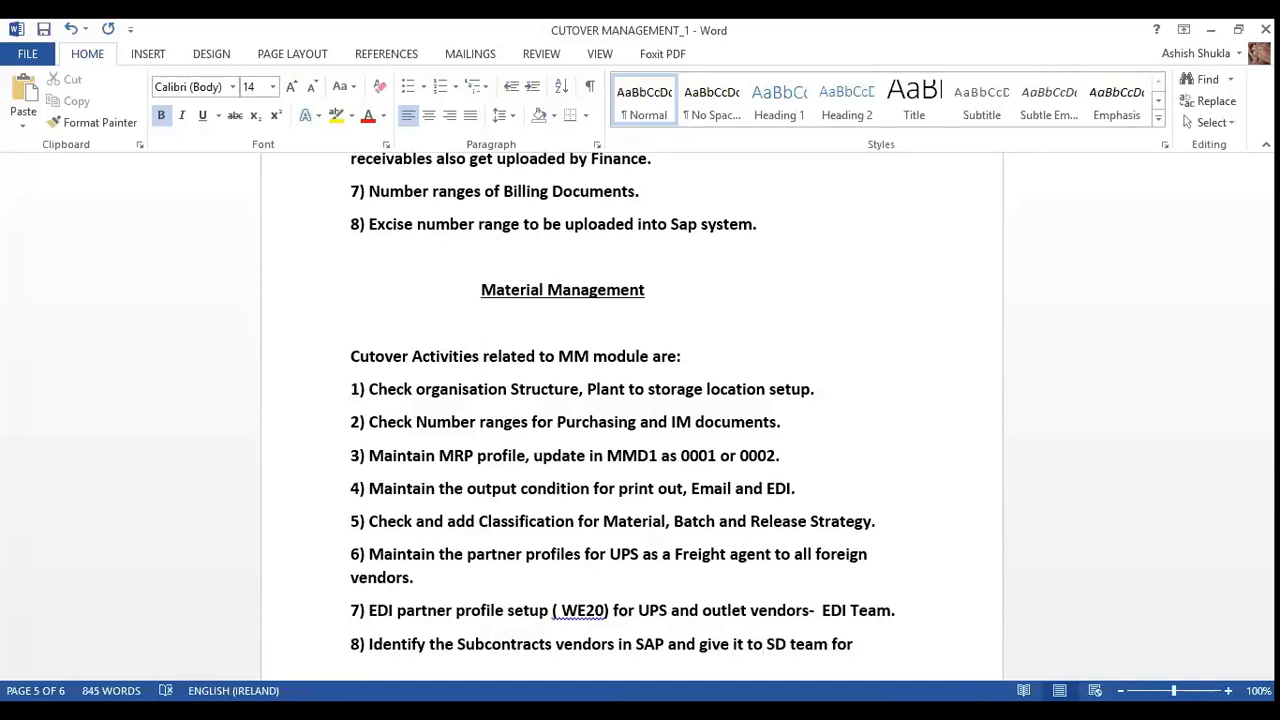
key(BackSpace)
key(BackSpace)
key(BackSpace)
text(to )
text(maintain)
text( as cus)
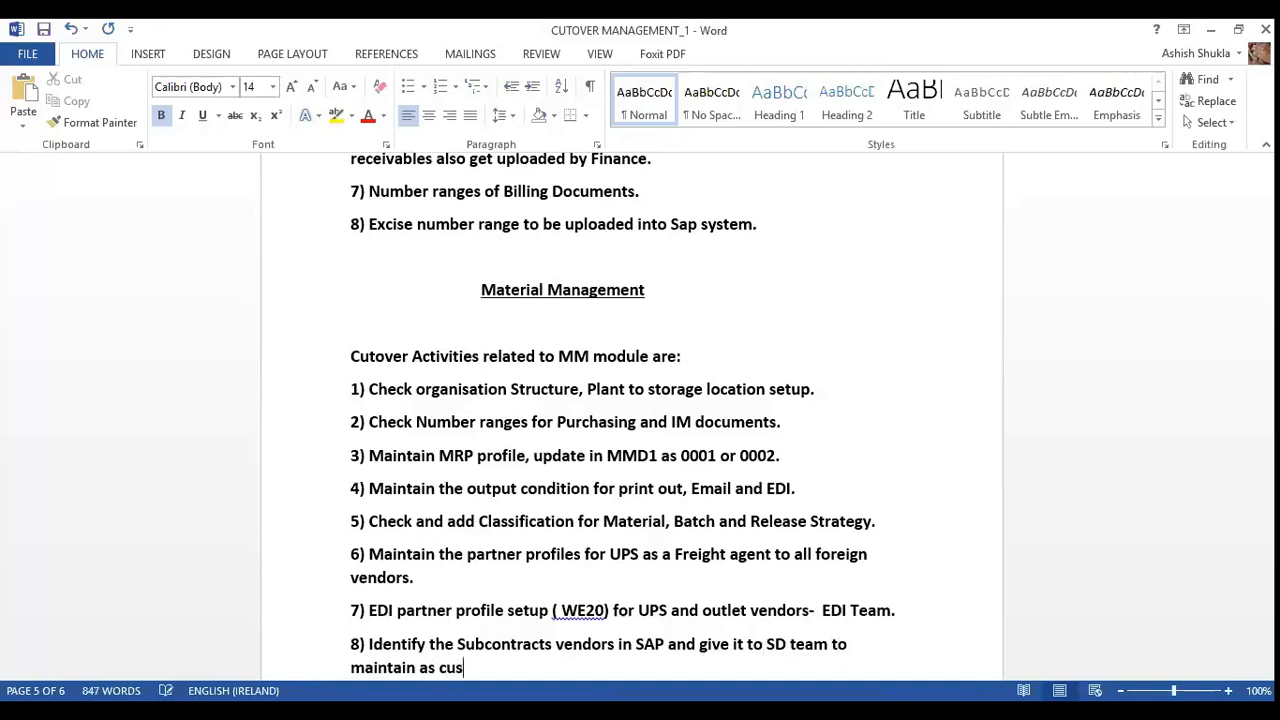
text(tomer.)
key(Return)
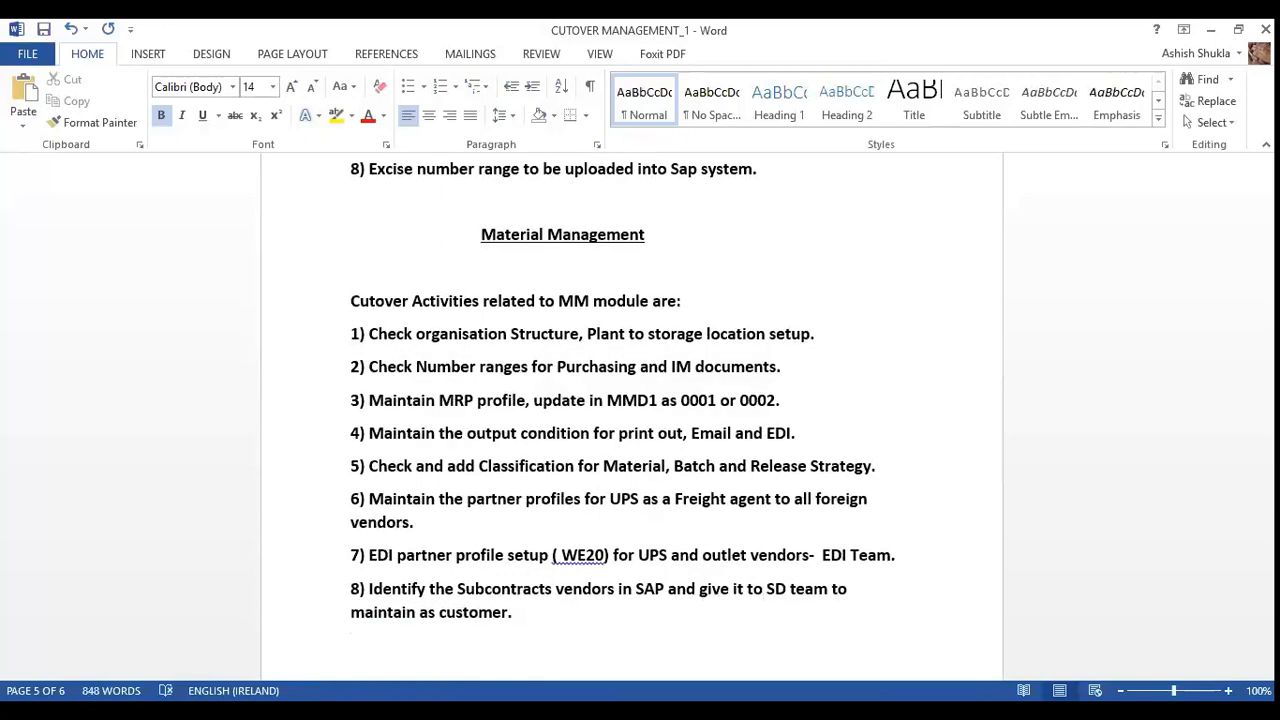
- Add the ninth item as "9)SD team to maintain the customer master for subcontract vendors, inter company vendors."
text(9))
text(SD team)
text(team)
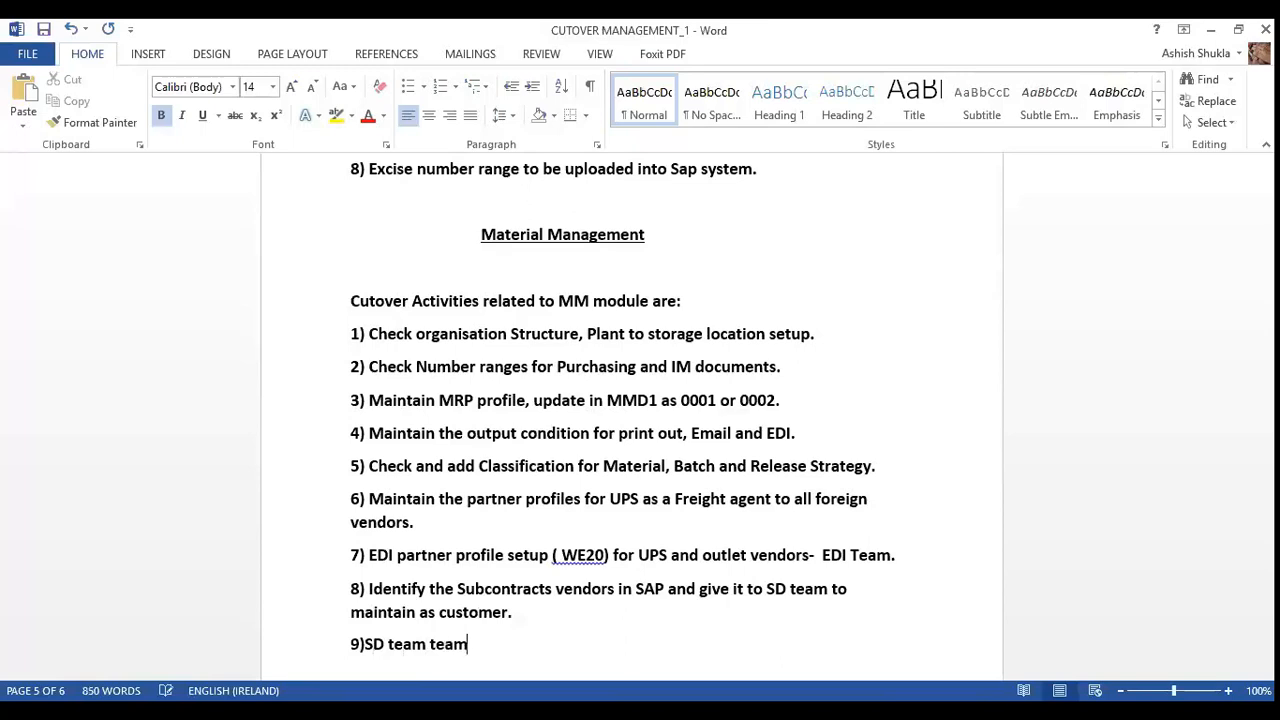
key(BackSpace)
key(BackSpace)
key(BackSpace)
key(BackSpace)
text(to maintain the customer)
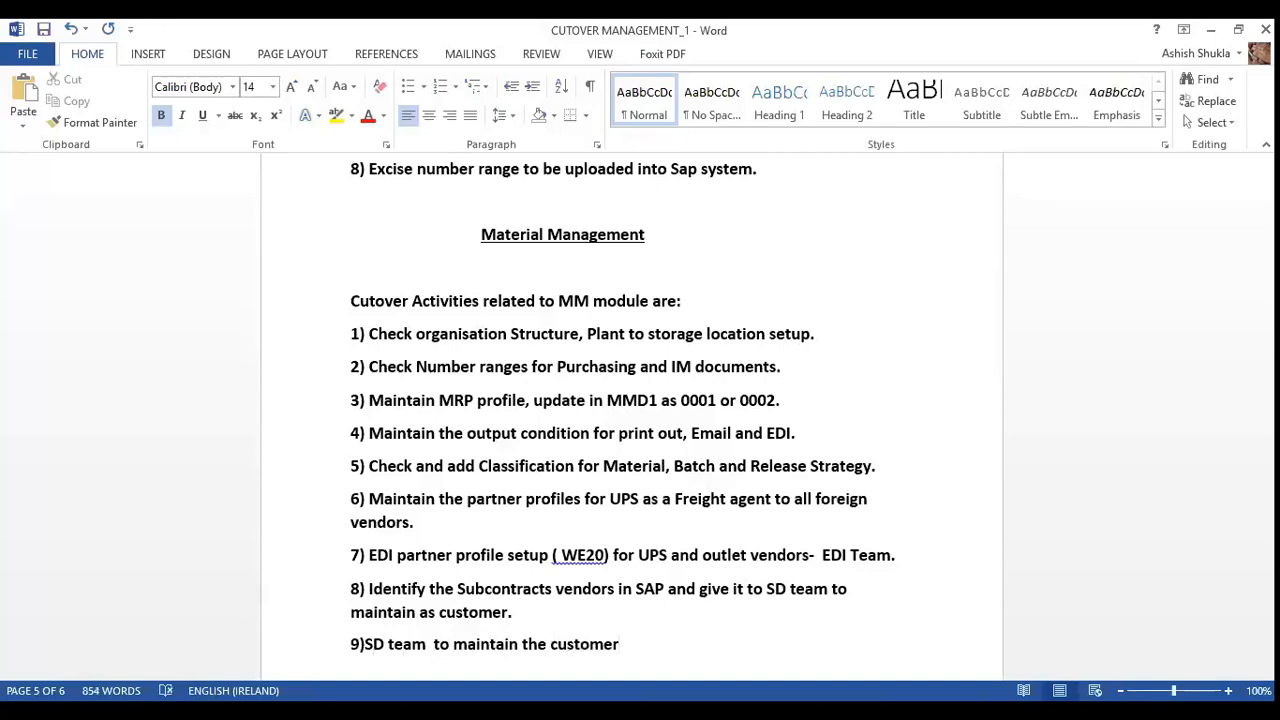
text( master for sub)
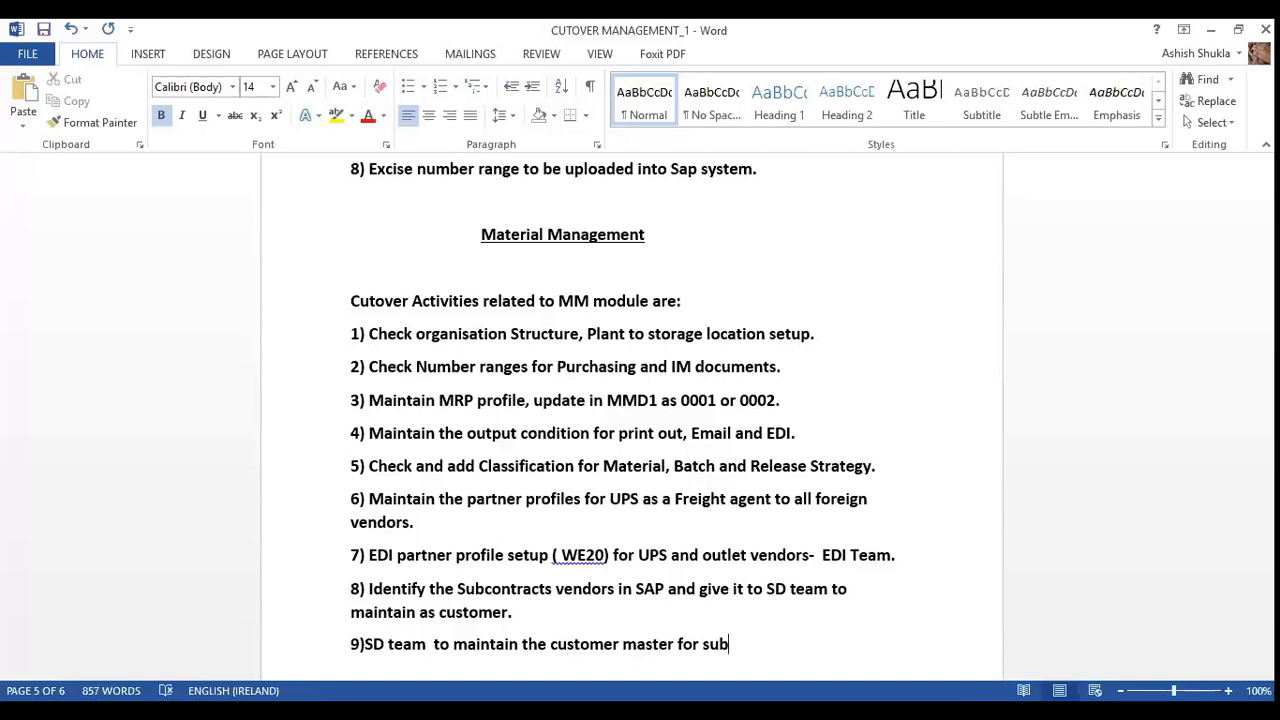
text(contract vendors)
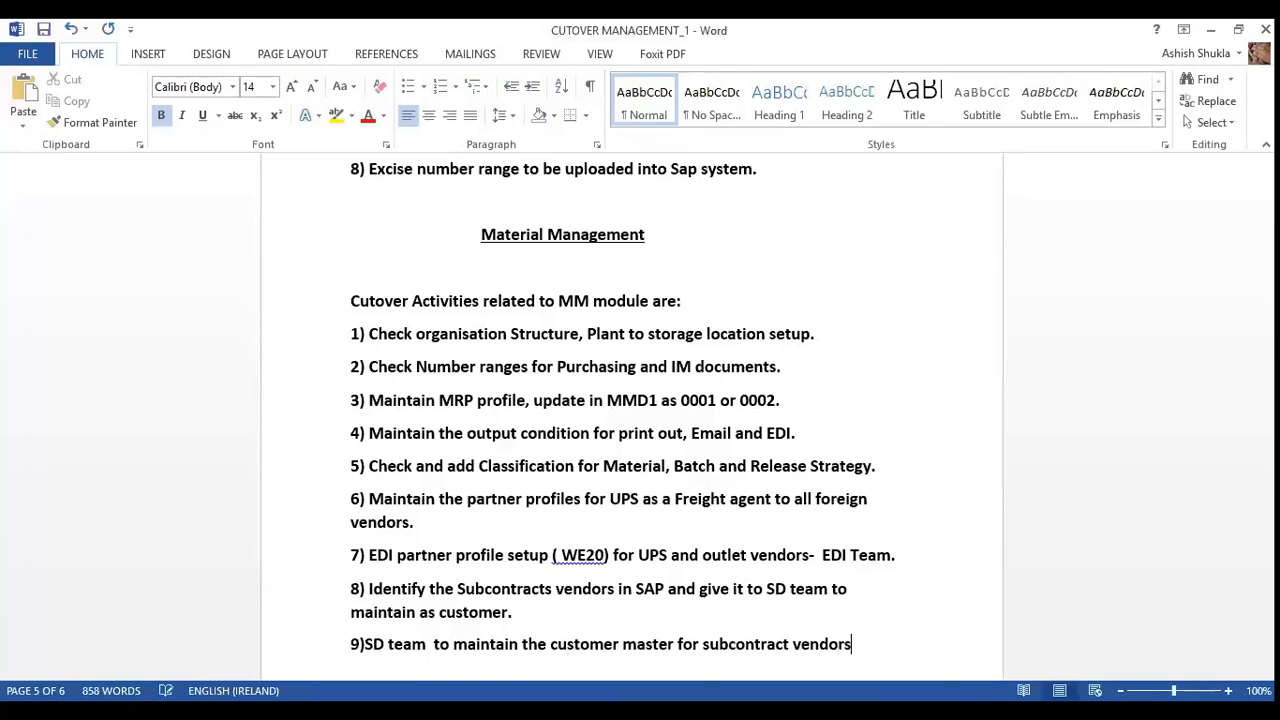
text(, inter company )
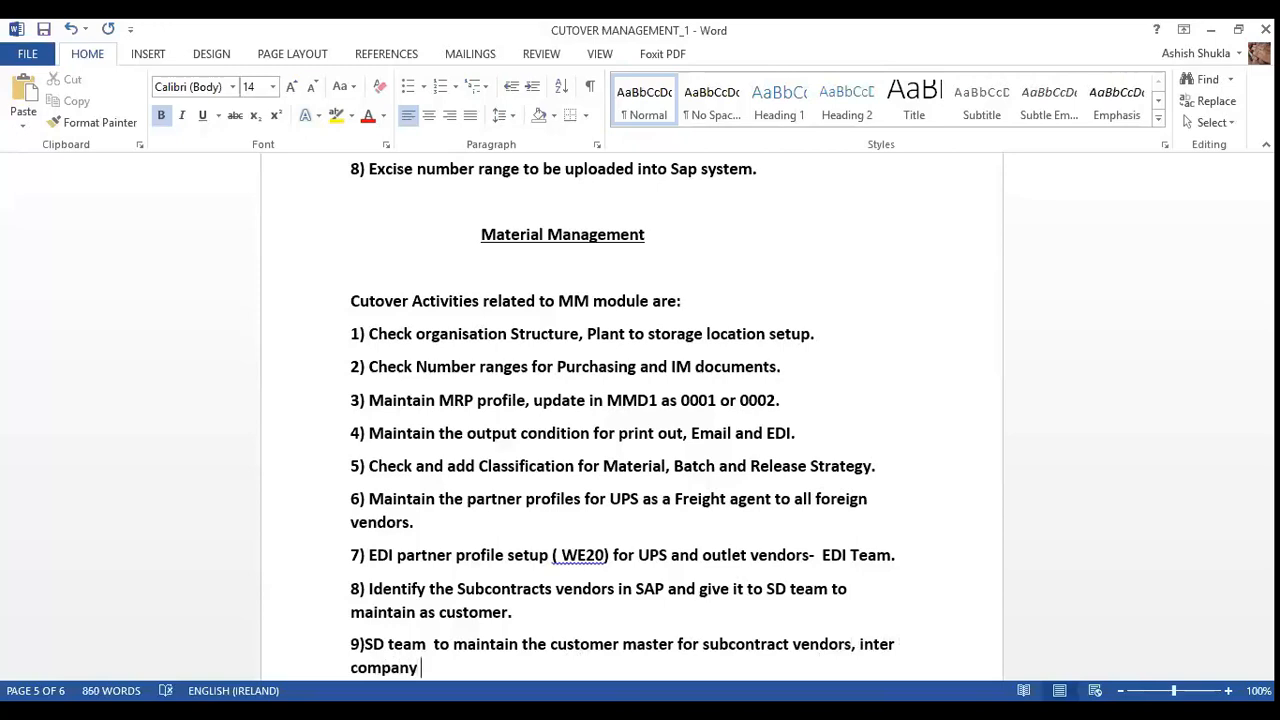
text(vendors.)
text(.)
key(BackSpace)
key(Return)
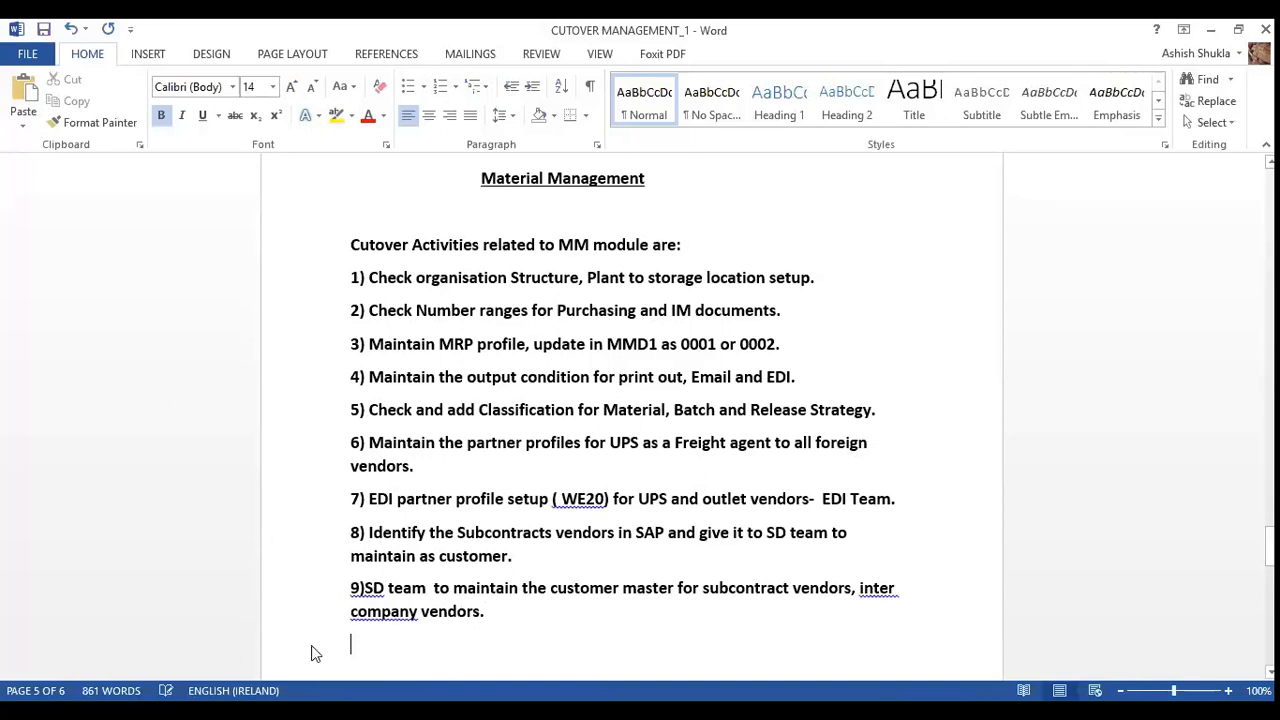
- In the ninth item, add a space after "9)" and change "inter company" to "intercompany", leaving a new line below
click(362, 596)
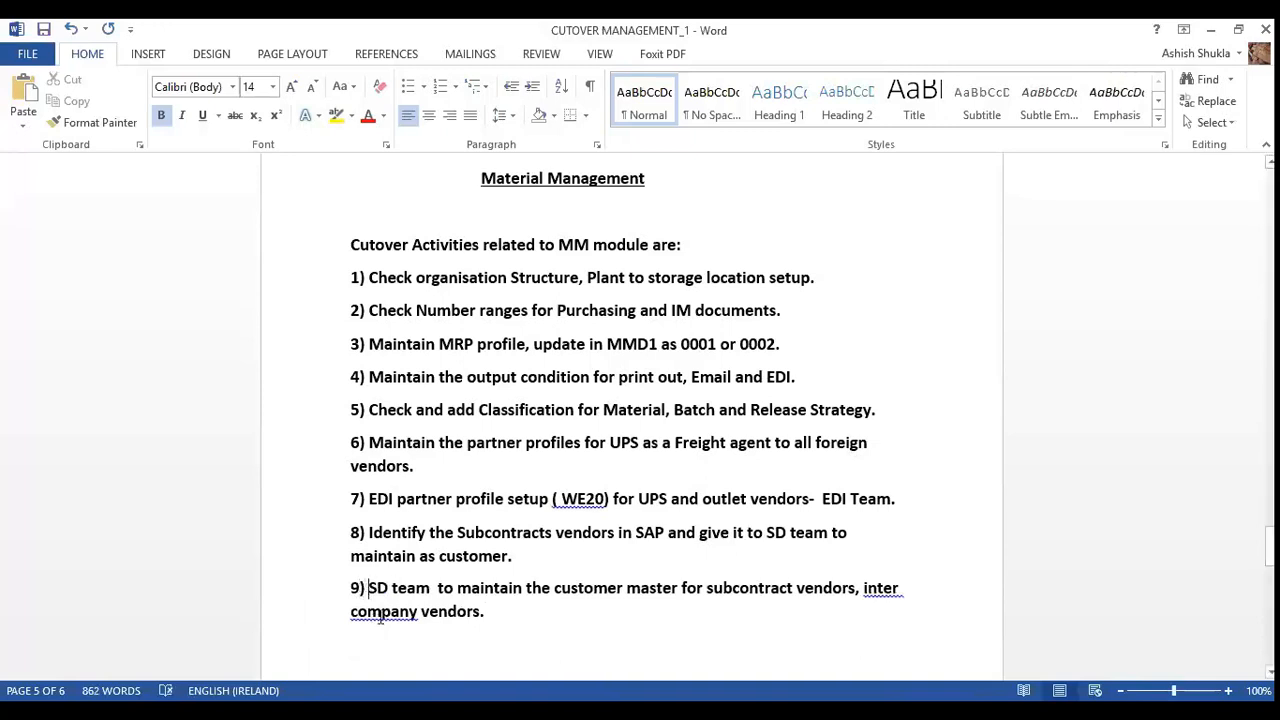
right_click(381, 612)
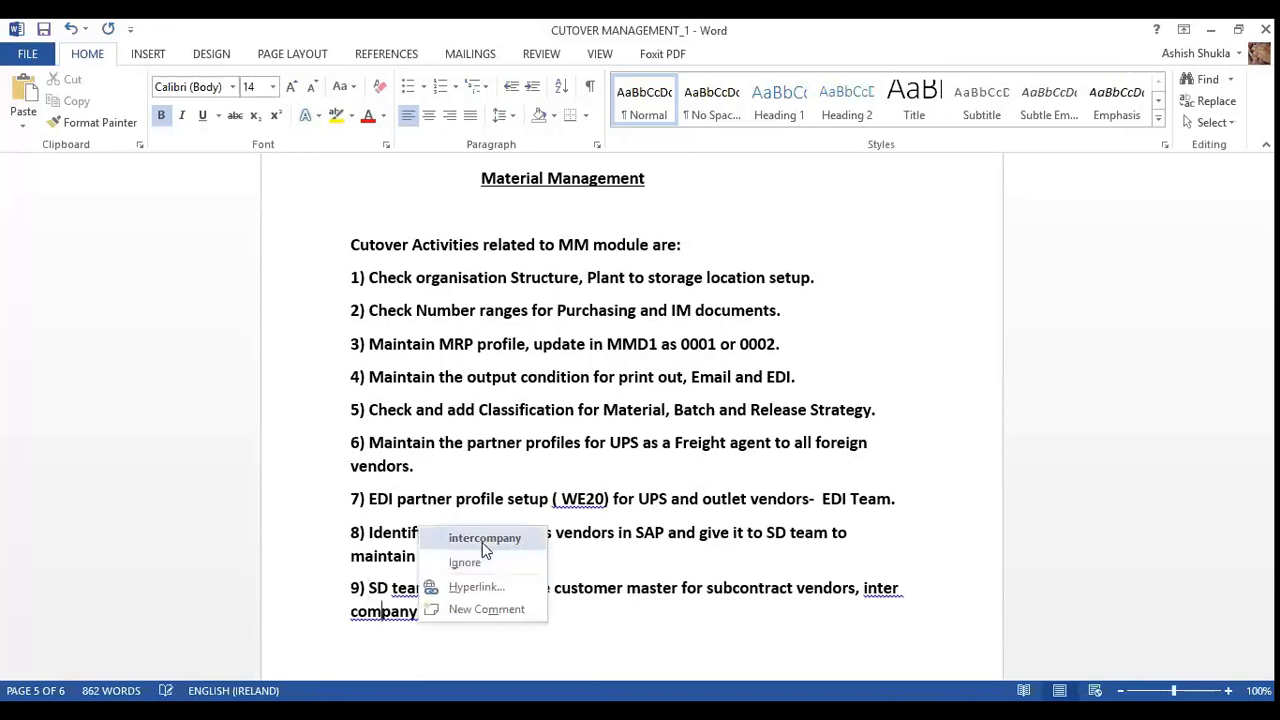
click(484, 539)
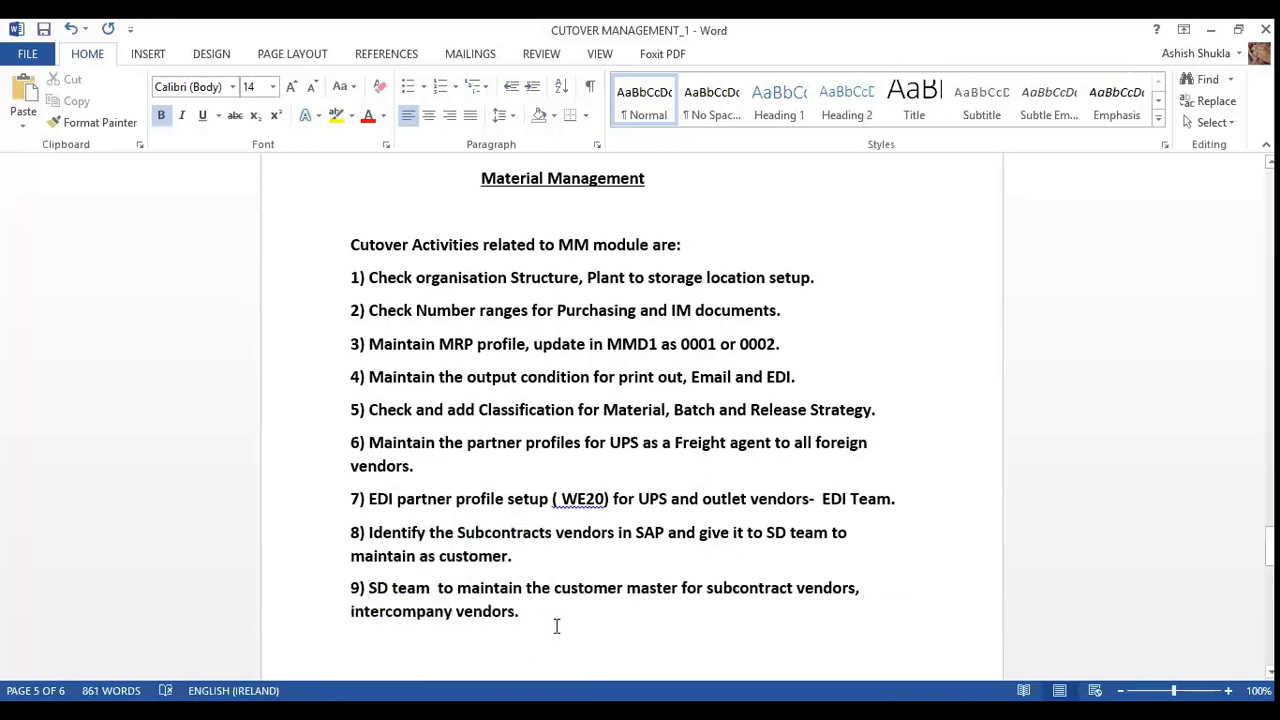
click(535, 612)
key(Return)
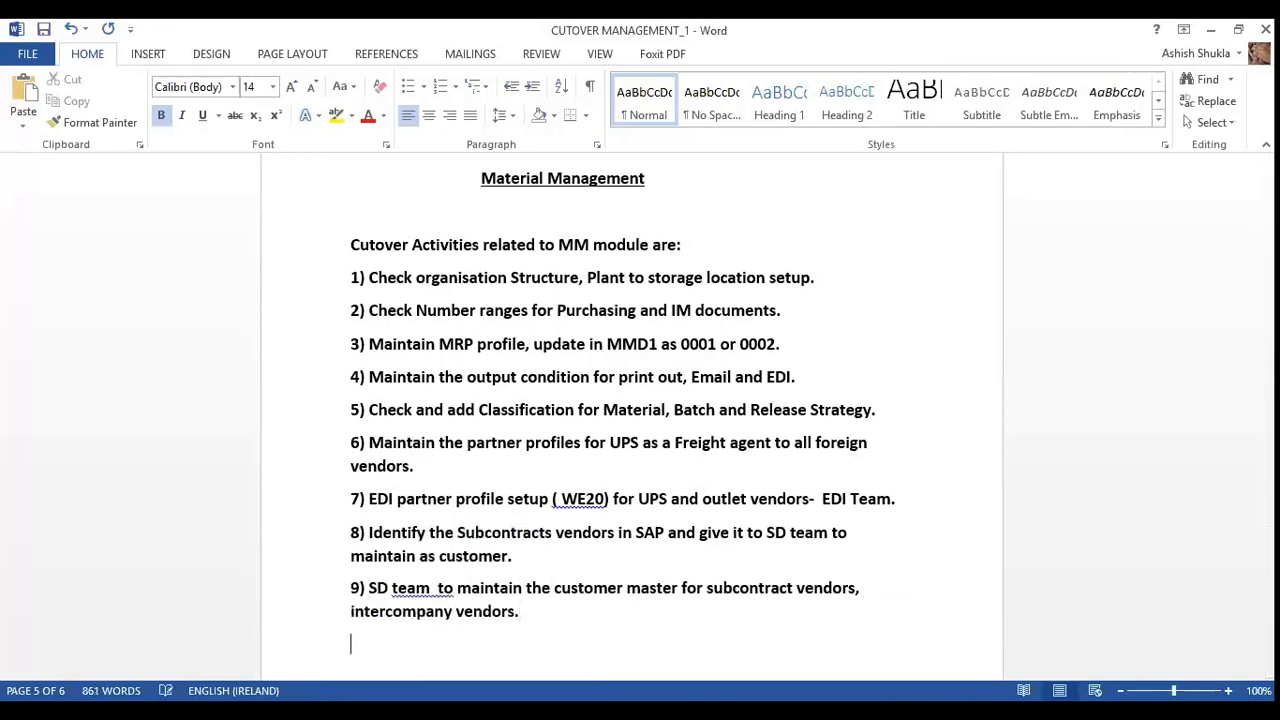
- Number the tenth item as "10)" and accept the suggested "team to" spacing correction in the ninth item
text(10)
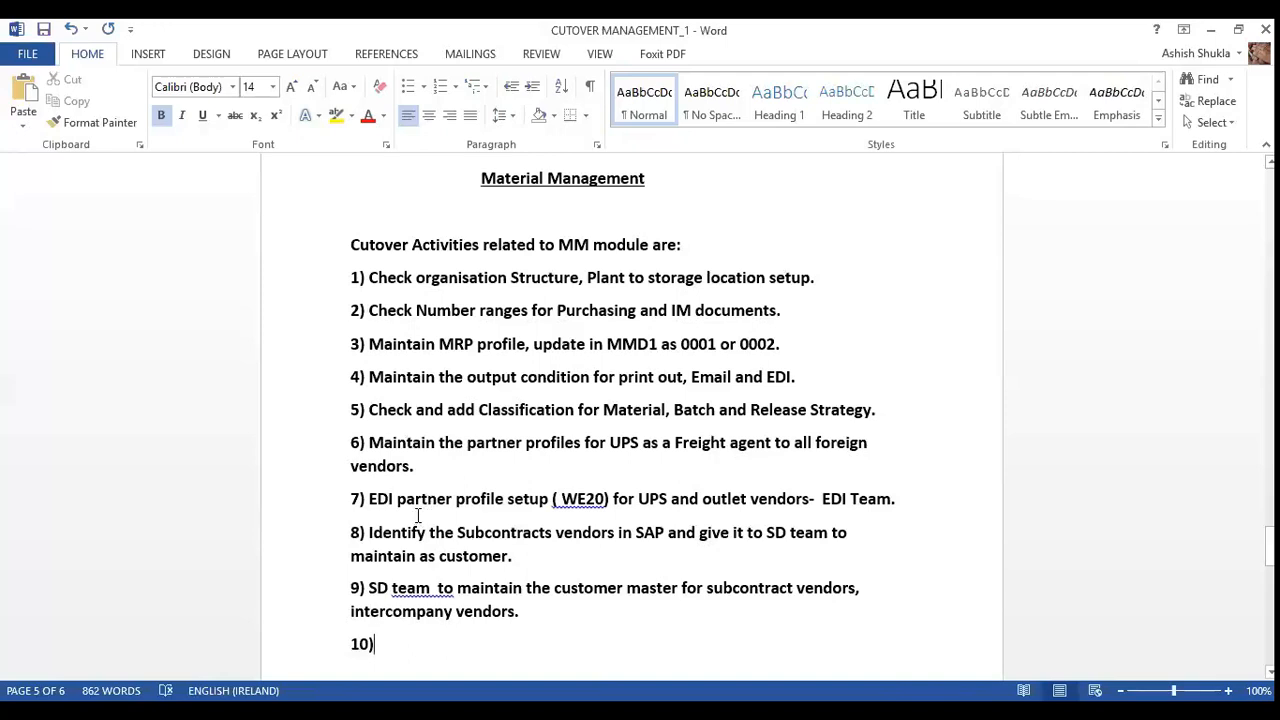
right_click(432, 596)
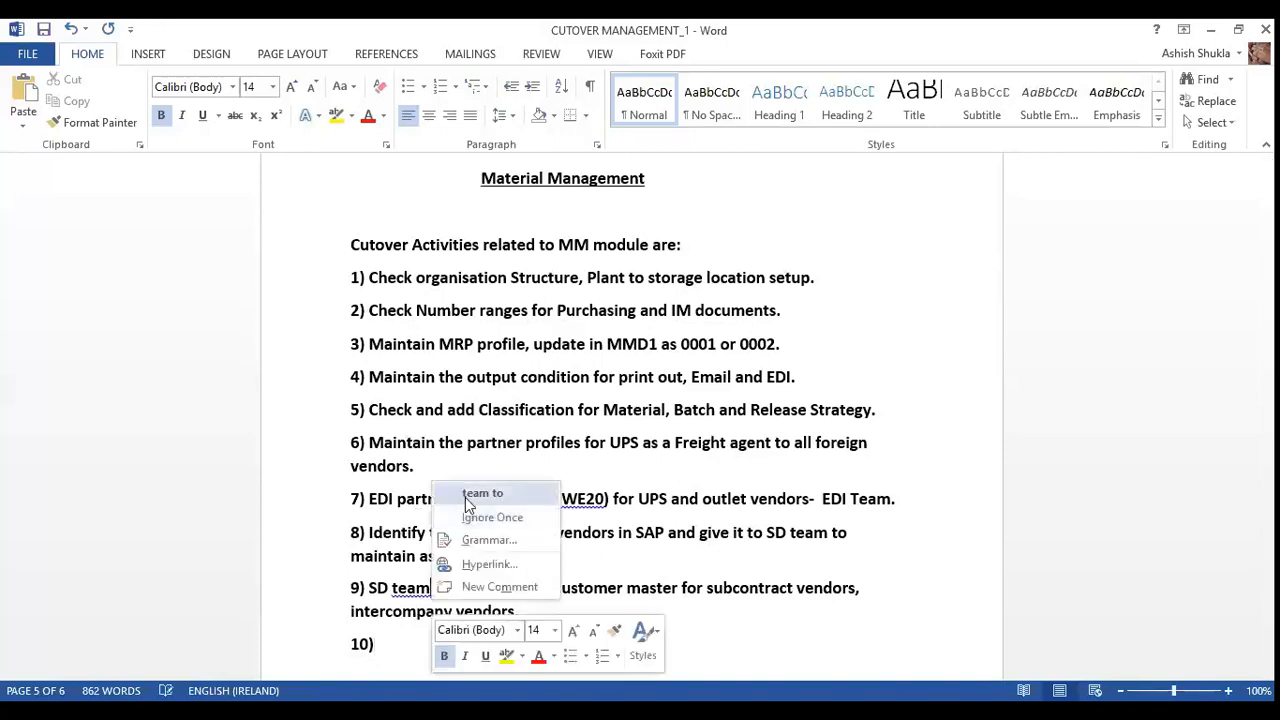
click(470, 495)
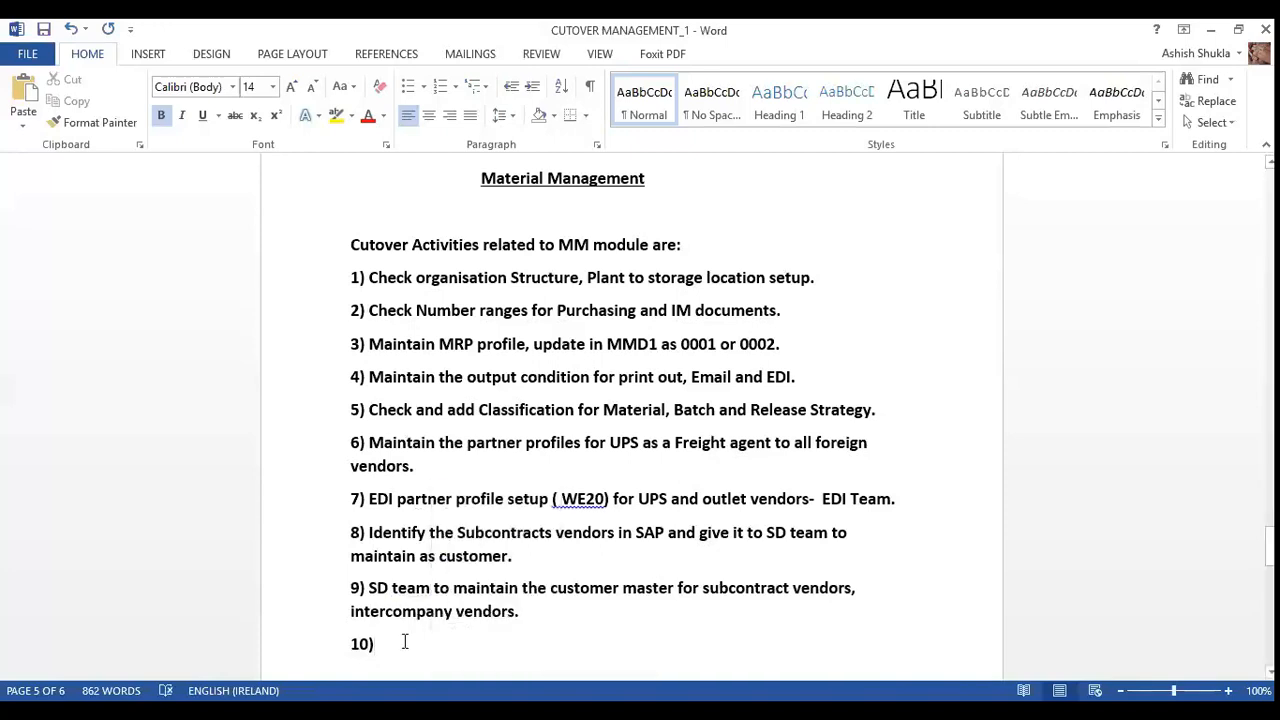
- Write the tenth item as "Maintain the partner profile for Goods suppliers for vendors with Multiple locations or different than their vendor address."
text(Ma)
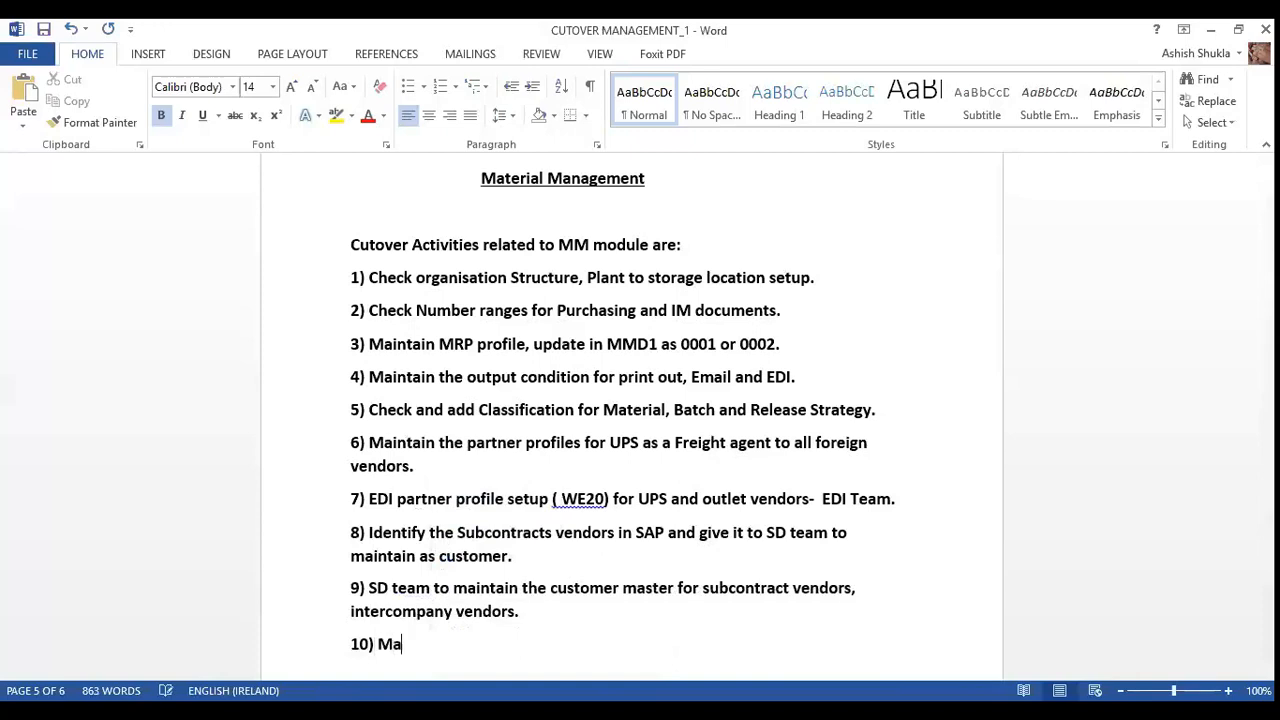
text(intain  the par)
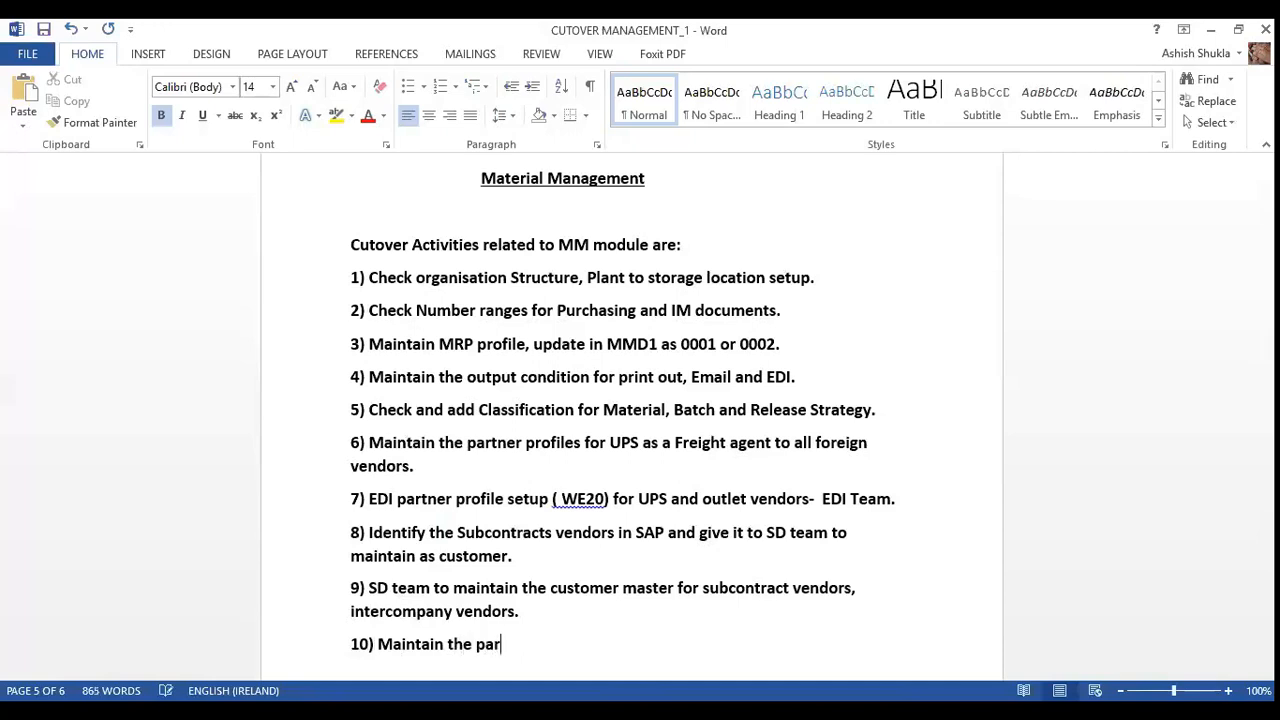
text(tner profile for)
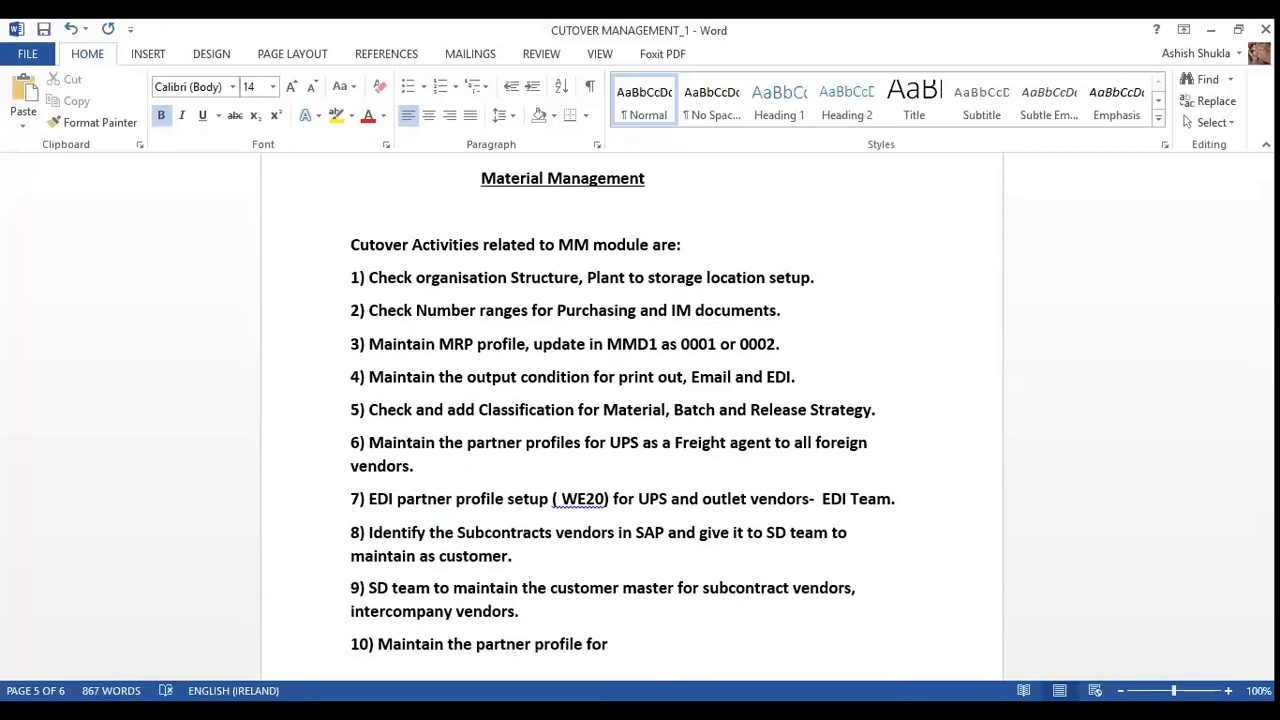
text( Goods suppli)
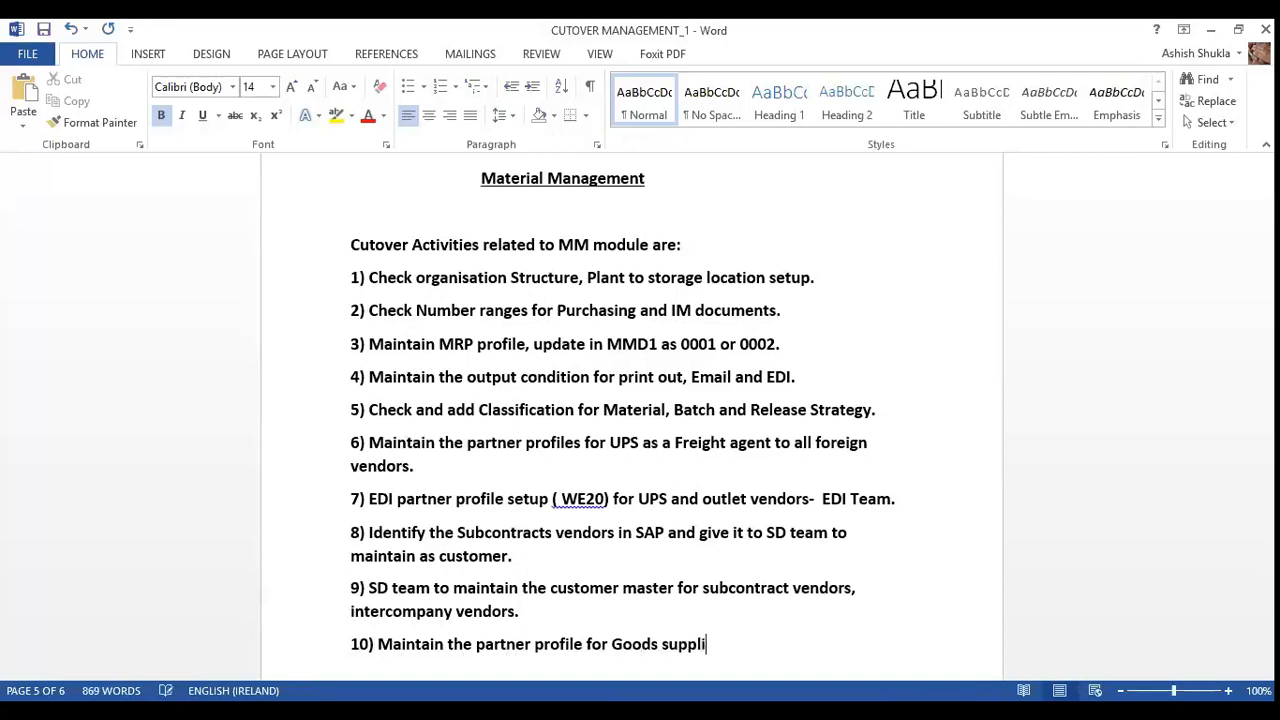
text(ers for vendors)
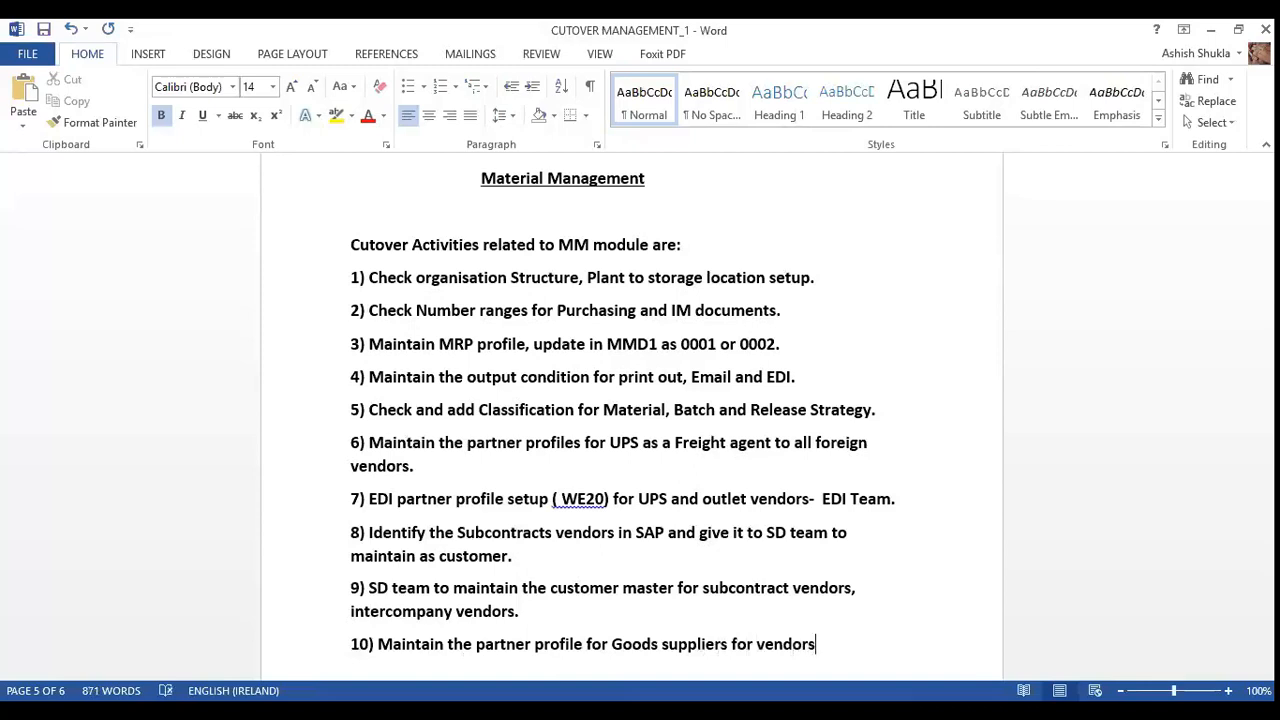
text( with Mun)
key(BackSpace)
text(ltiple)
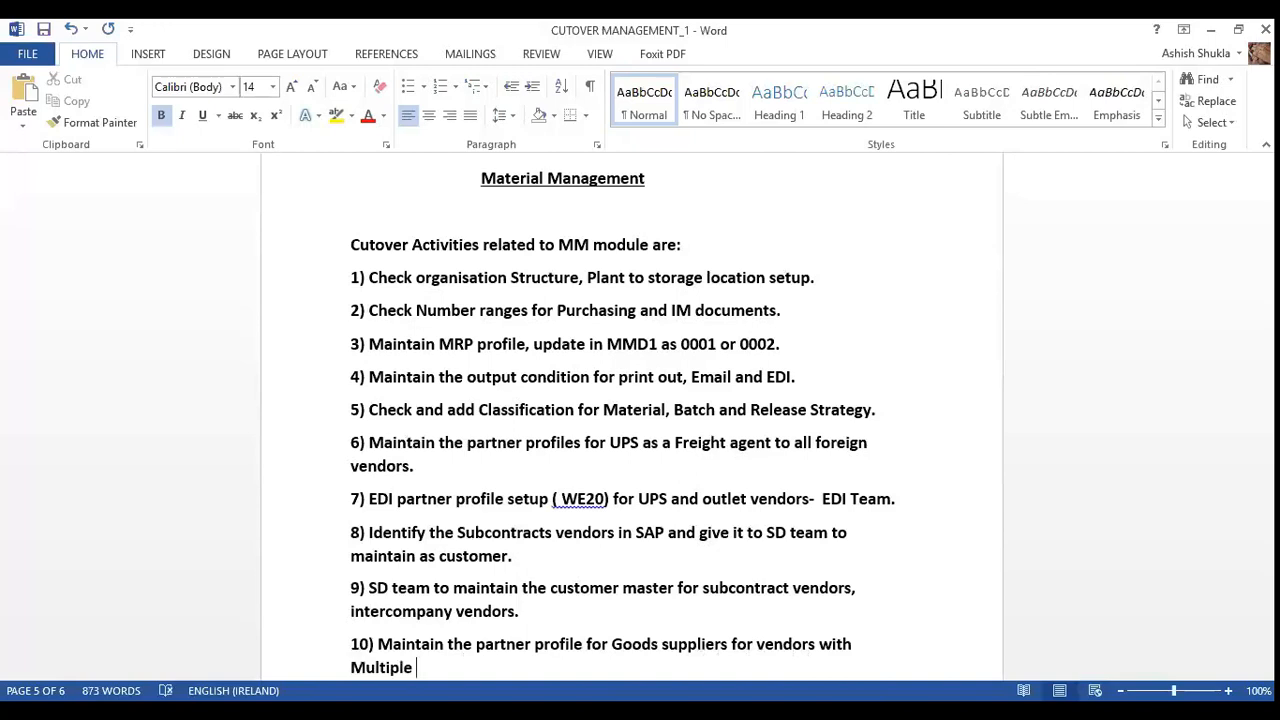
text( locations or di)
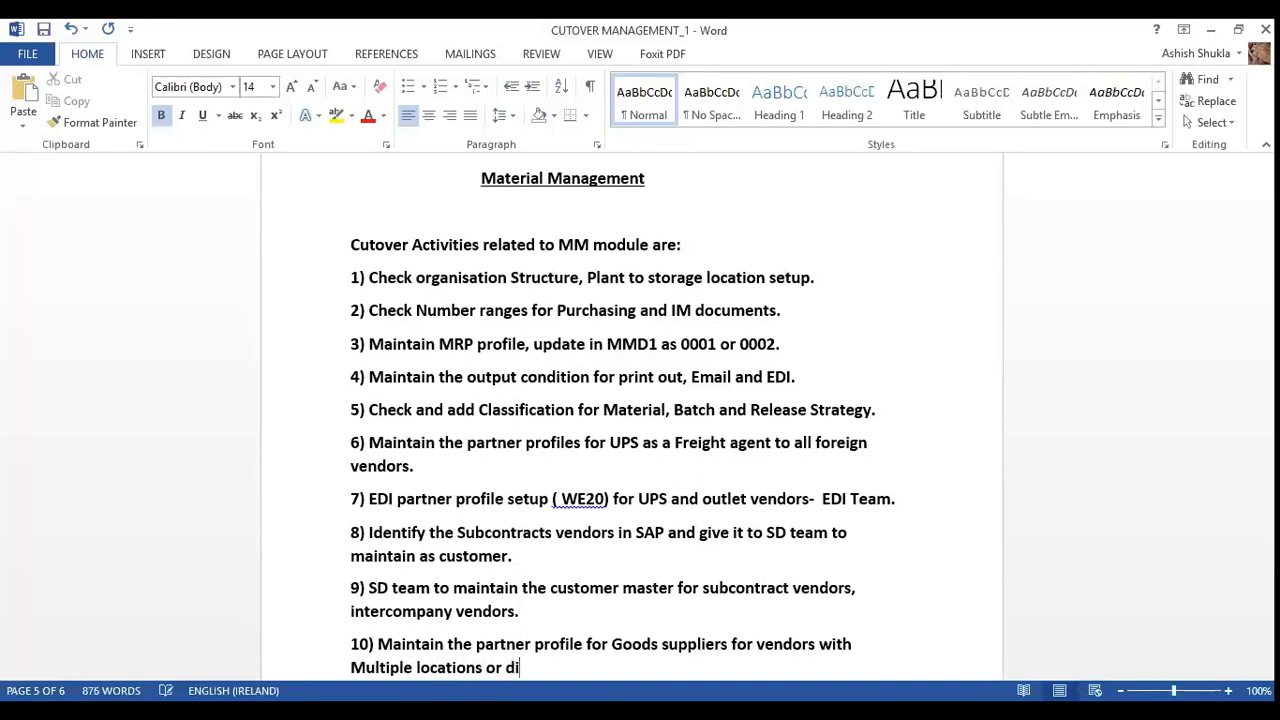
text(fferent than their )
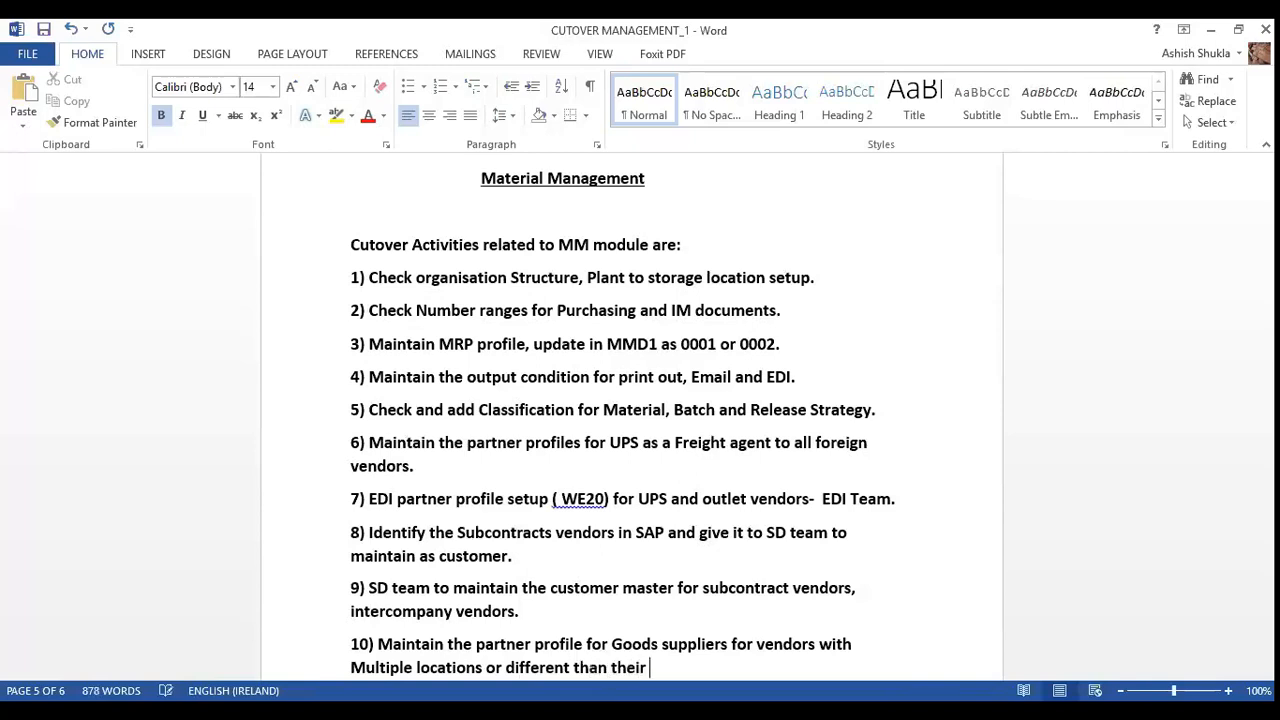
text(vendor addre)
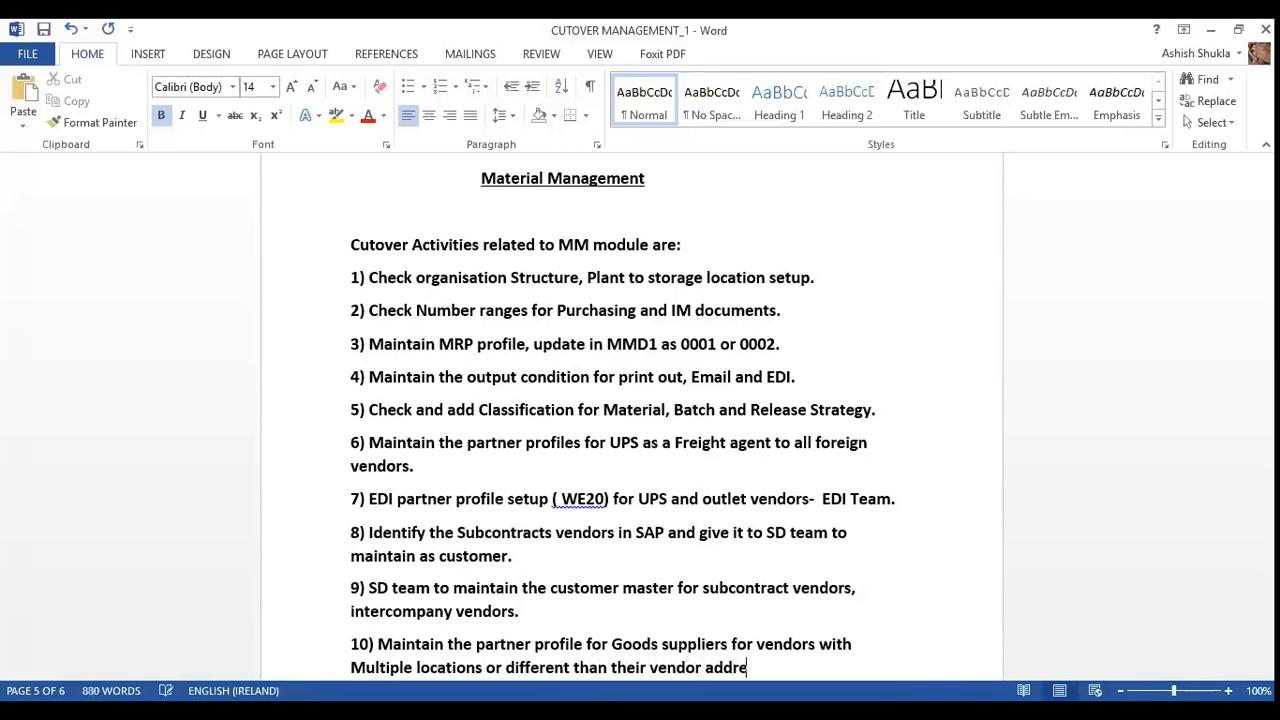
text(ss.)
- Add blank lines below the tenth item until the cursor reaches page 6, and review the list above
key(Return)
key(Return)
key(Return)
key(Return)
key(Return)
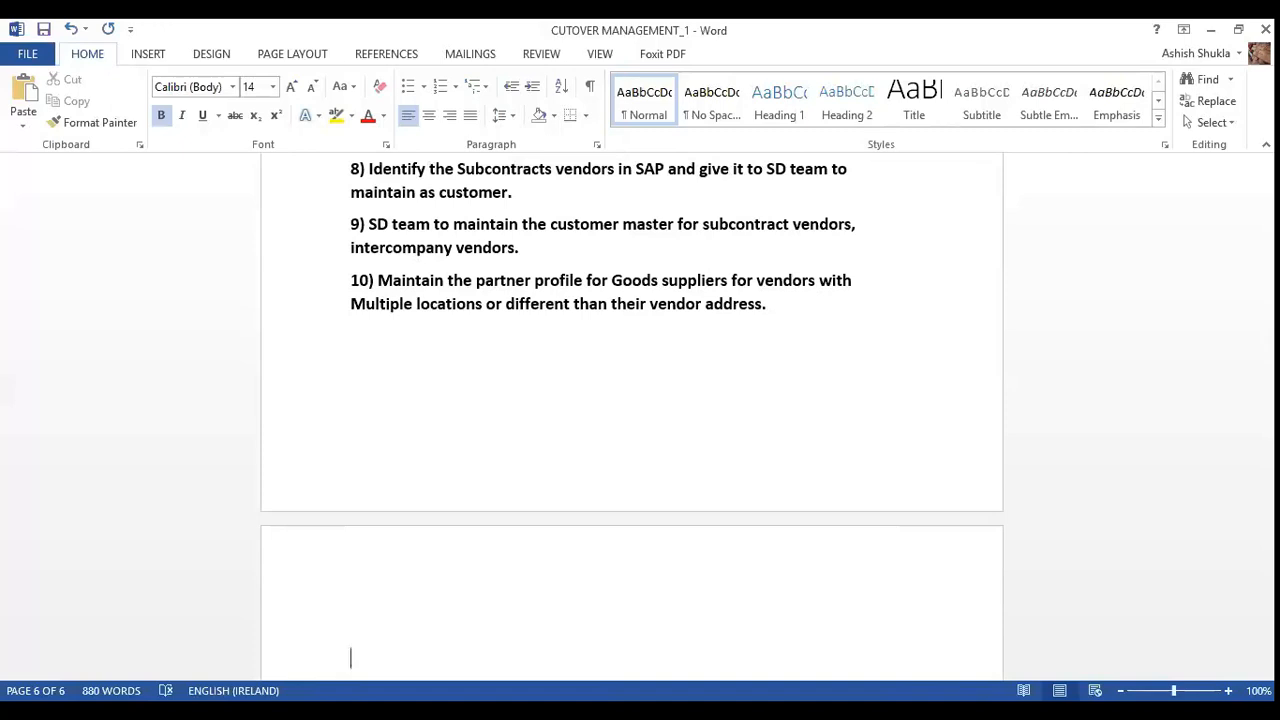
scroll(630, 400, up, 3)
scroll(630, 400, up, 4)
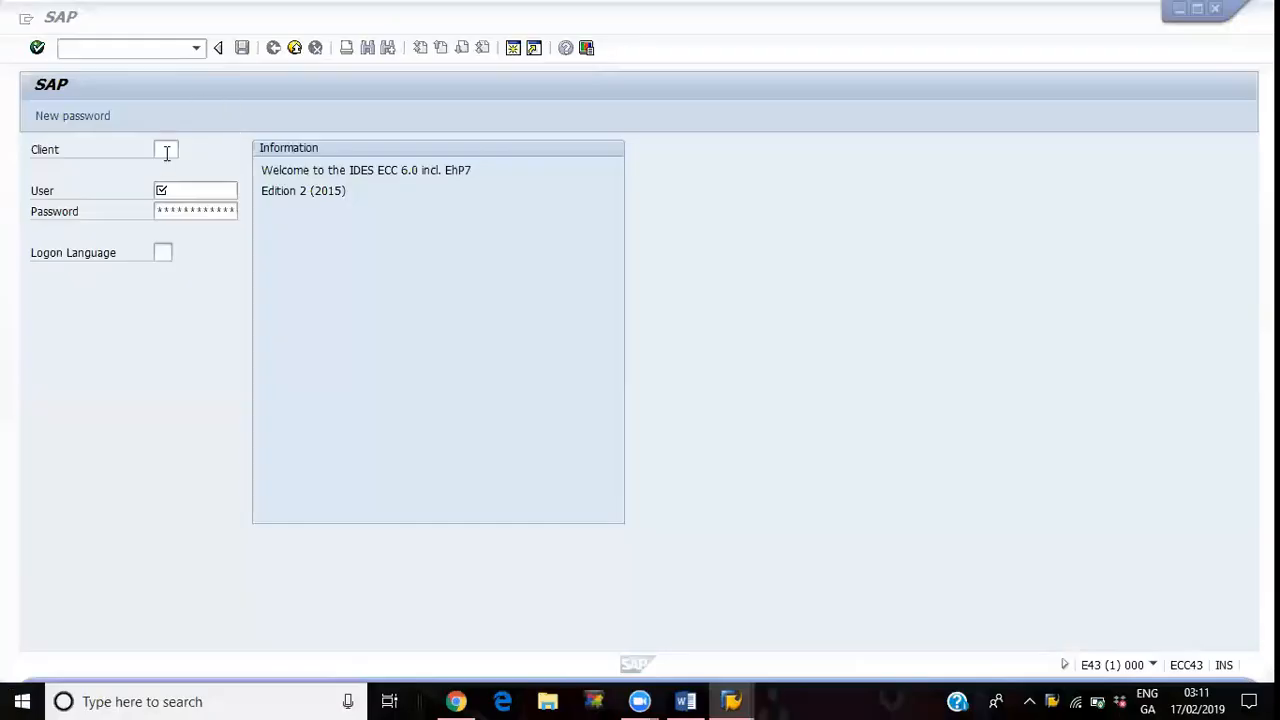
- Switch to SAP and log on to client 805 with the saved user name and the account password
click(167, 151)
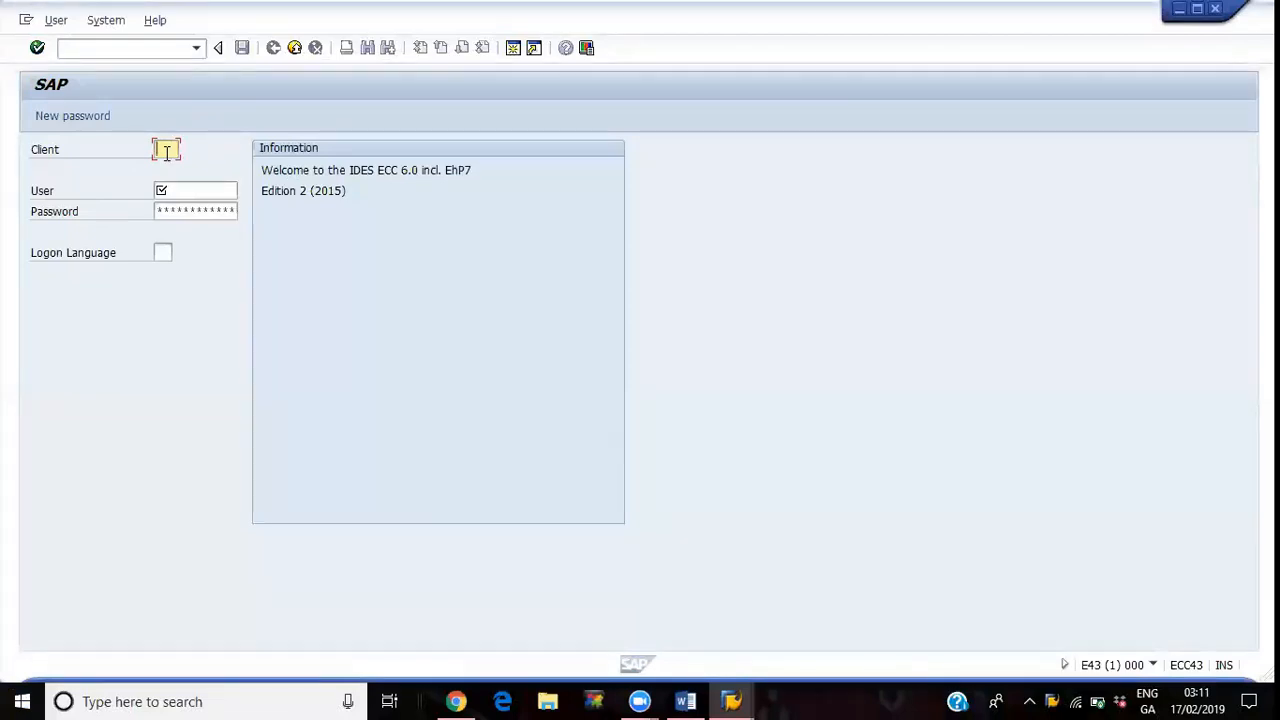
click(167, 151)
click(166, 167)
click(178, 190)
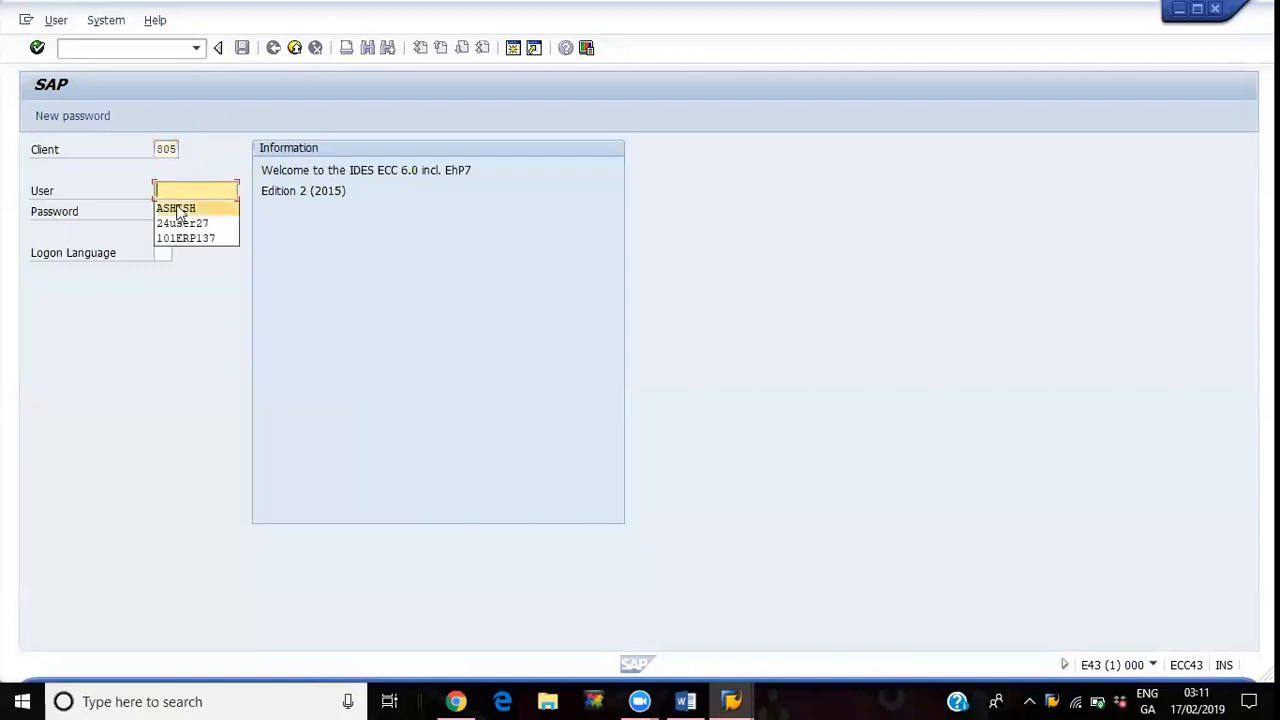
click(178, 207)
click(178, 207)
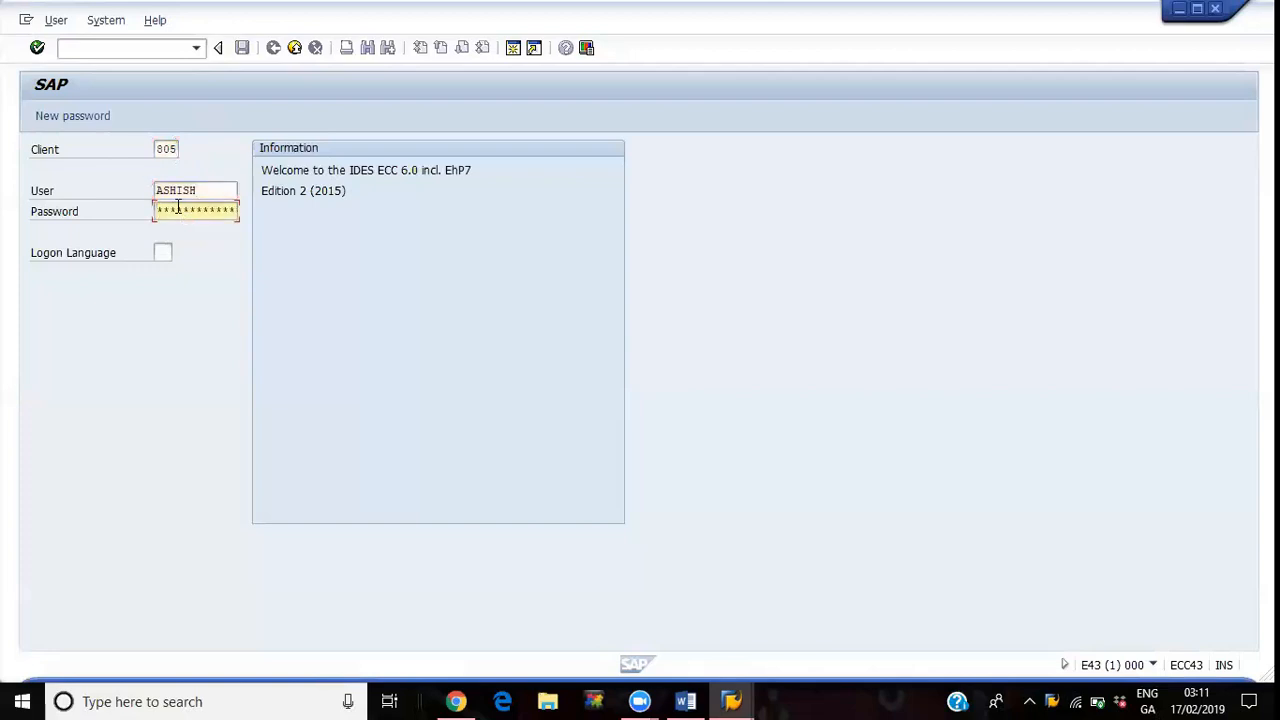
text(*******)
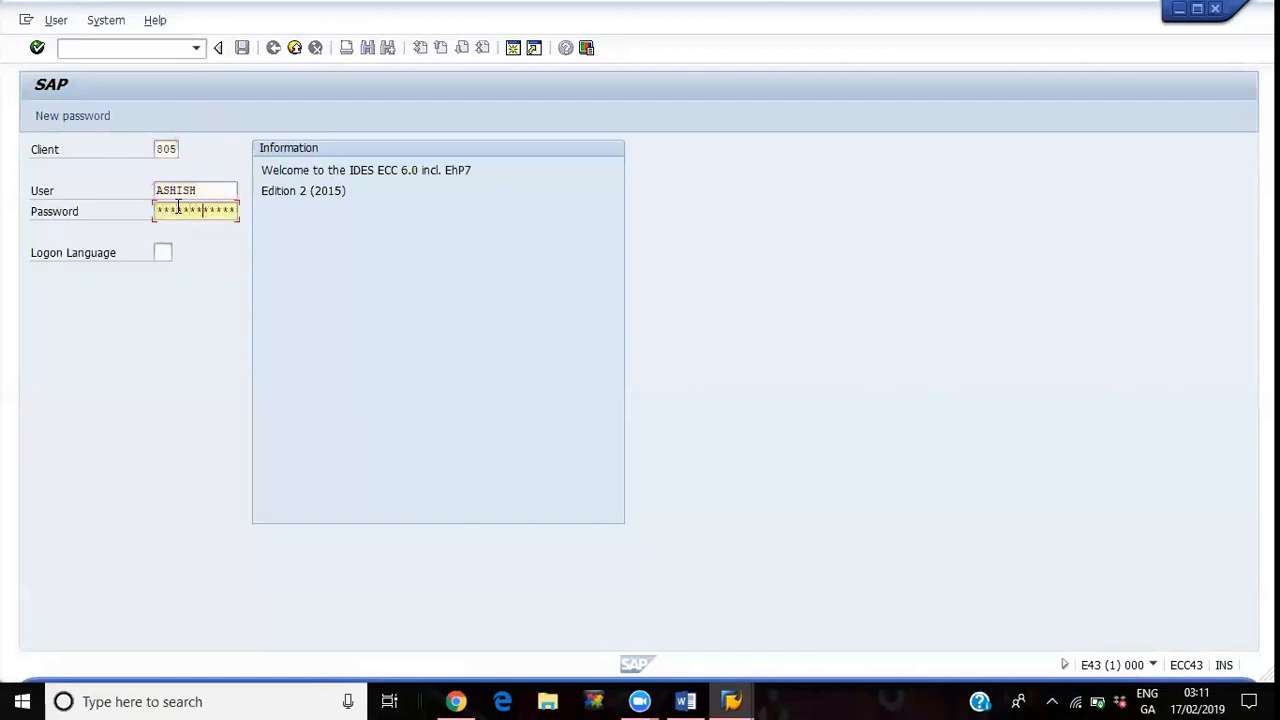
key(Return)
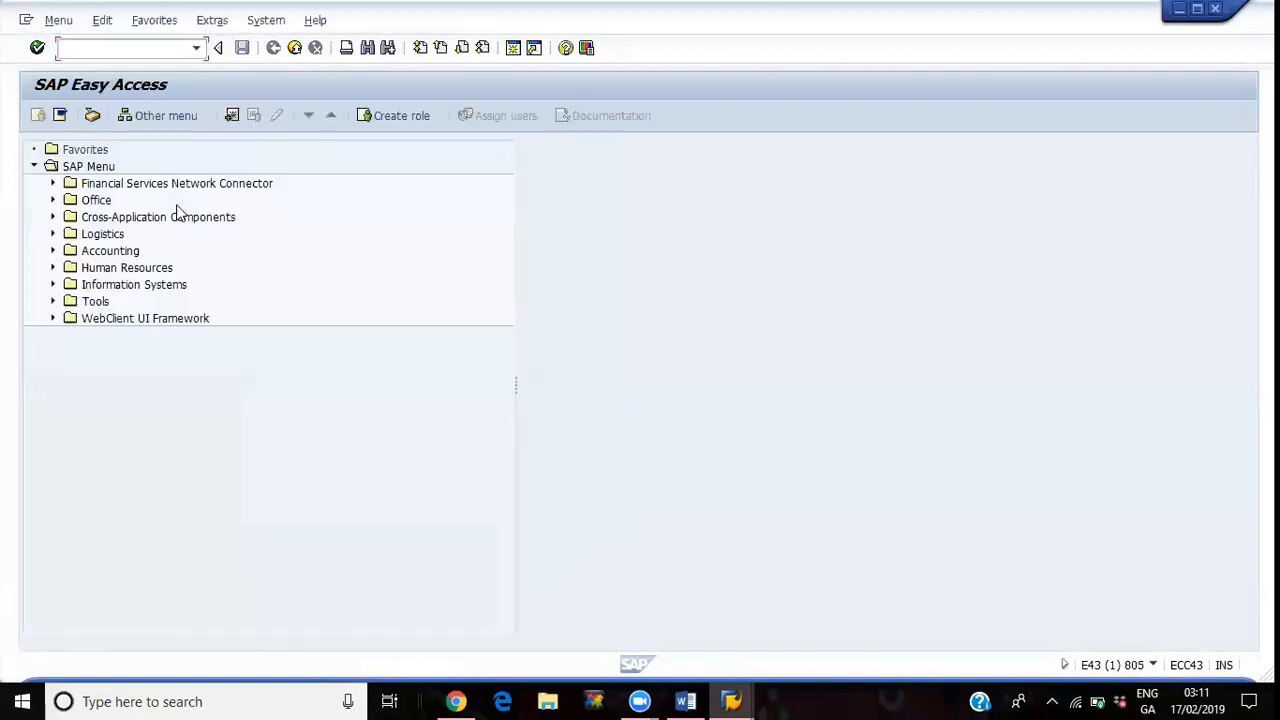
- Run transaction spro and open the SAP Reference IMG
text(spro)
key(Return)
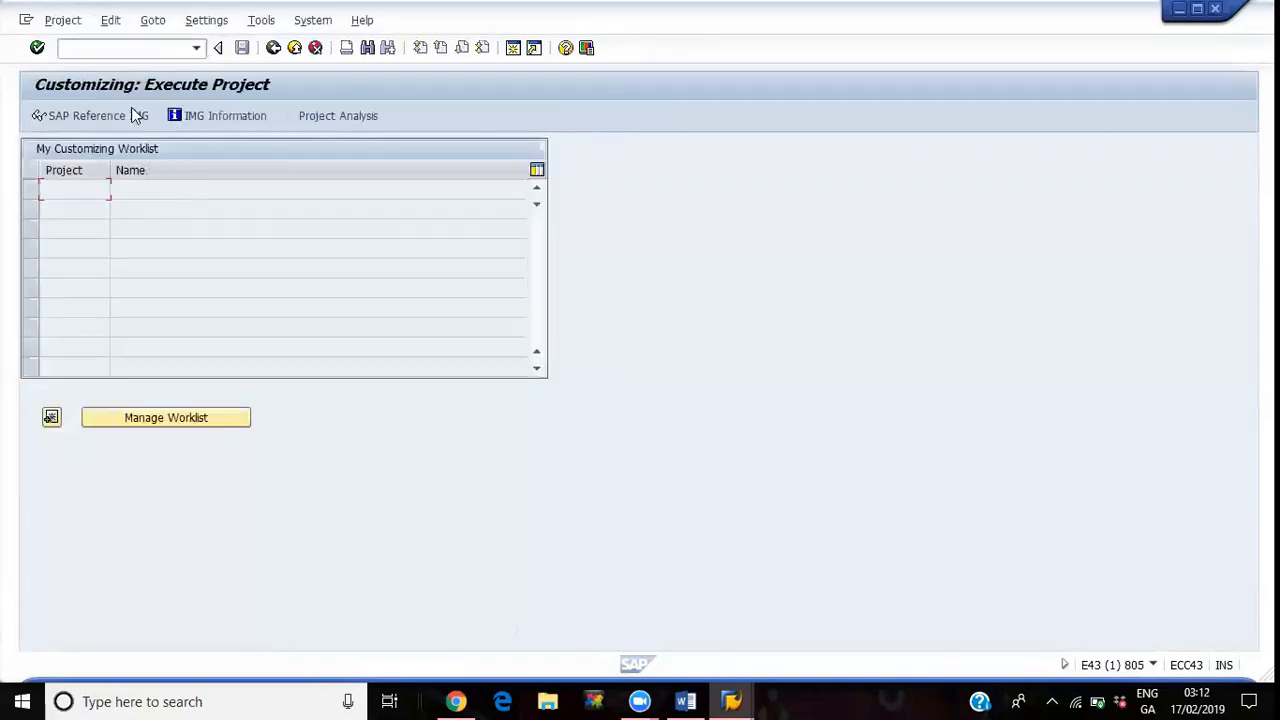
click(131, 110)
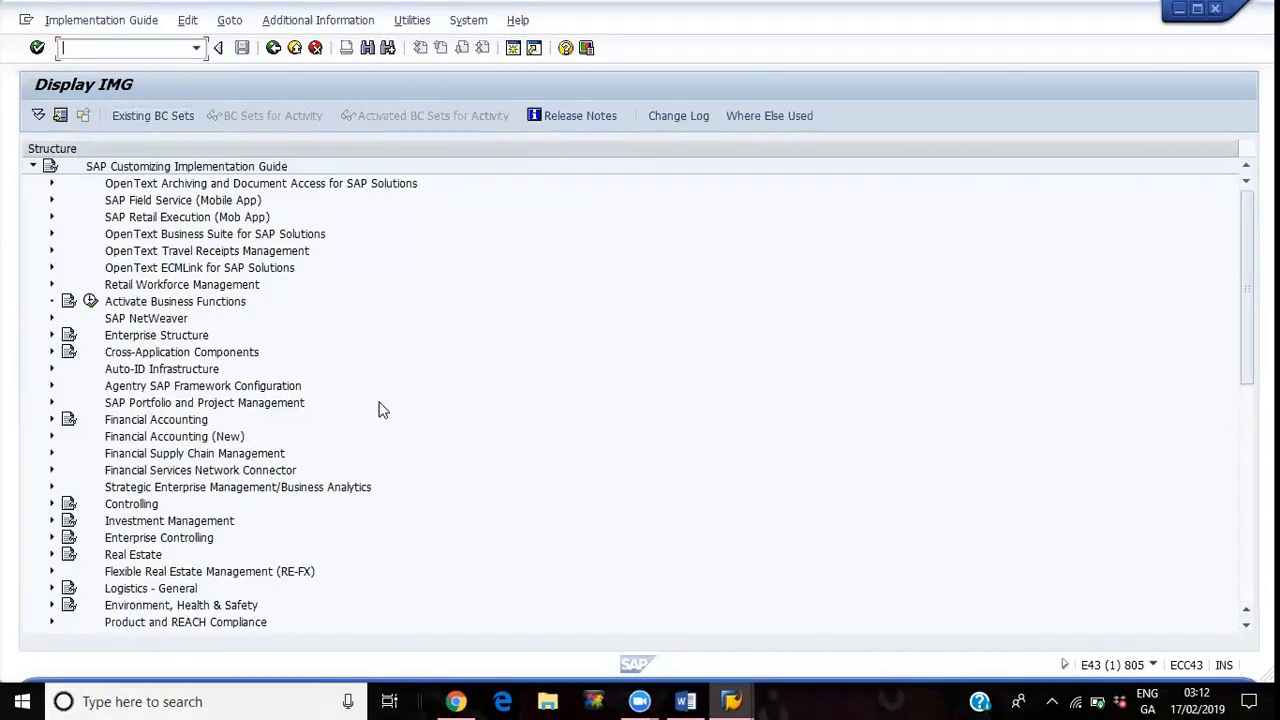
- Expand the Materials Management node in the SAP Customizing Implementation Guide
text(se16)
click(1246, 609)
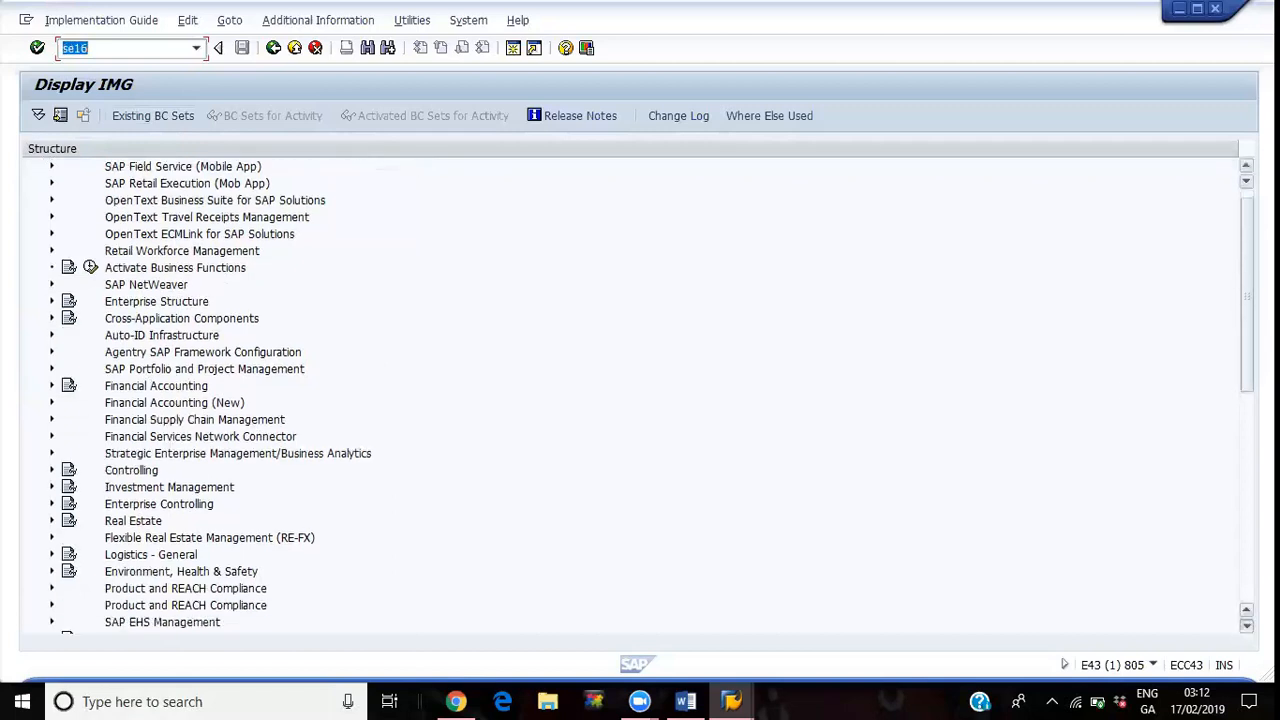
click(1246, 609)
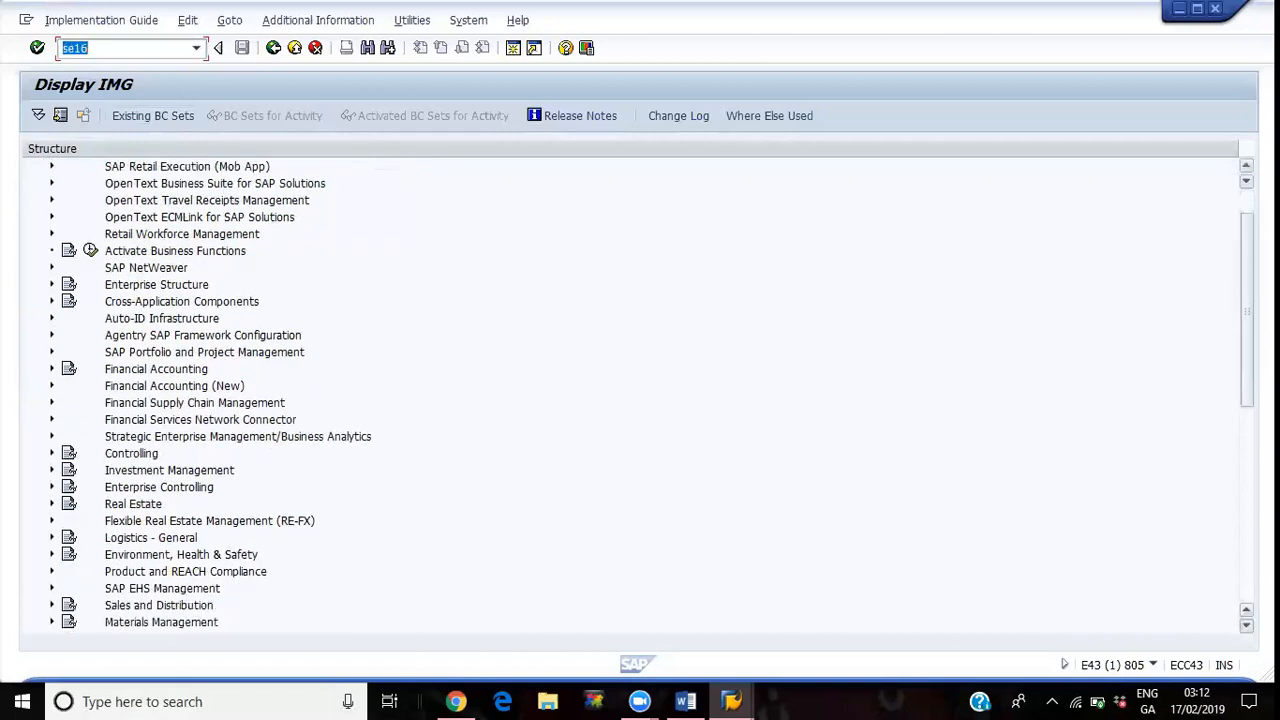
click(52, 622)
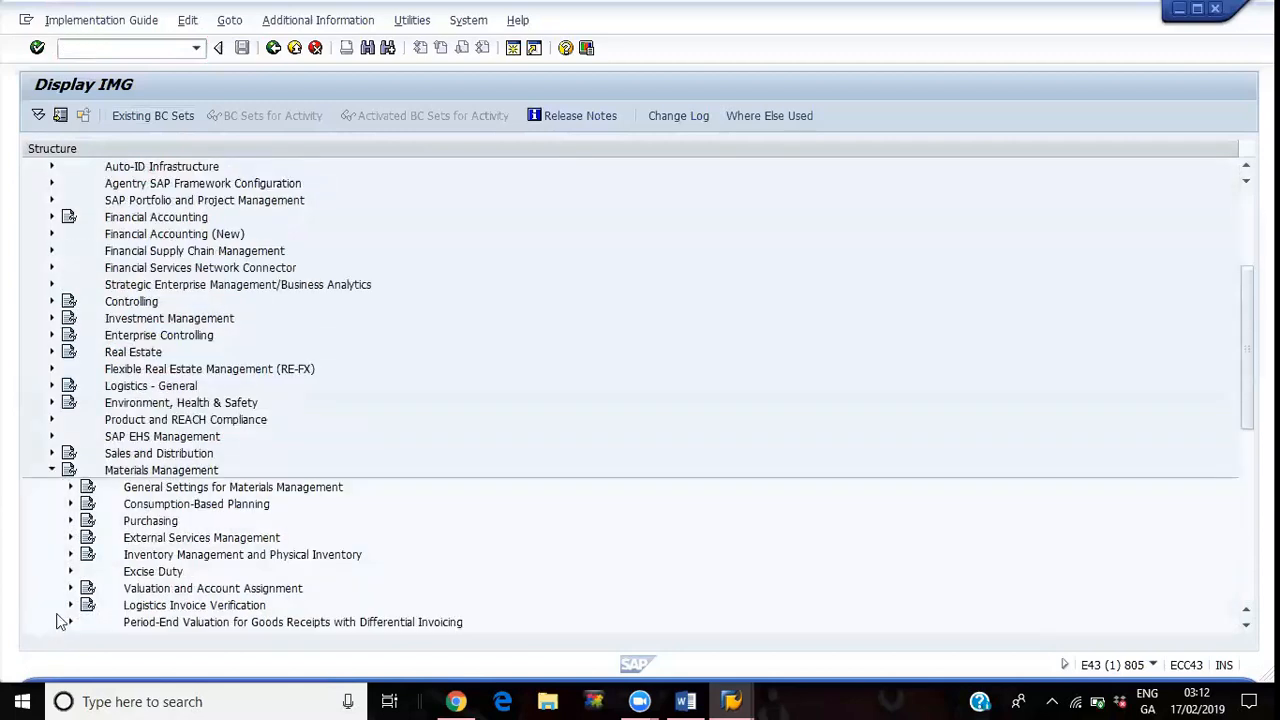
- Under Materials Management, expand General Settings for Materials Management and its Requirement Prioritization node to view their activities
click(1246, 628)
click(1246, 628)
click(1246, 628)
click(1246, 628)
click(1246, 628)
click(1246, 628)
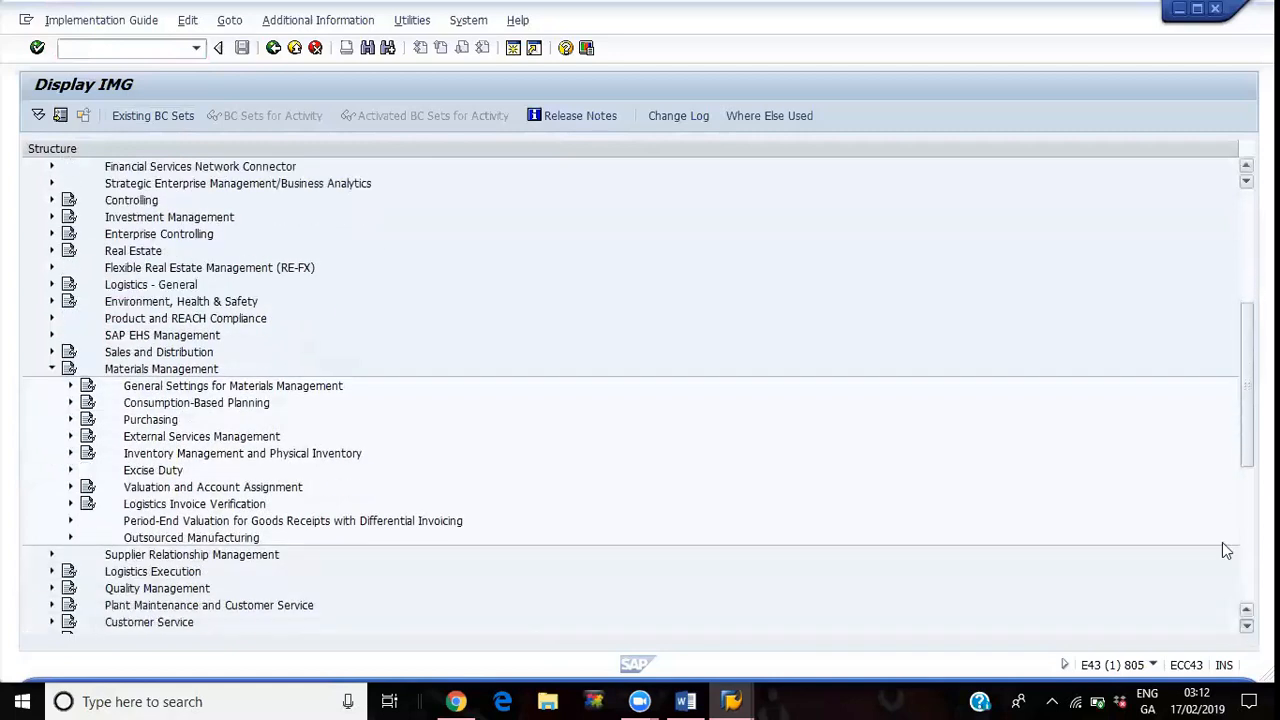
click(1246, 628)
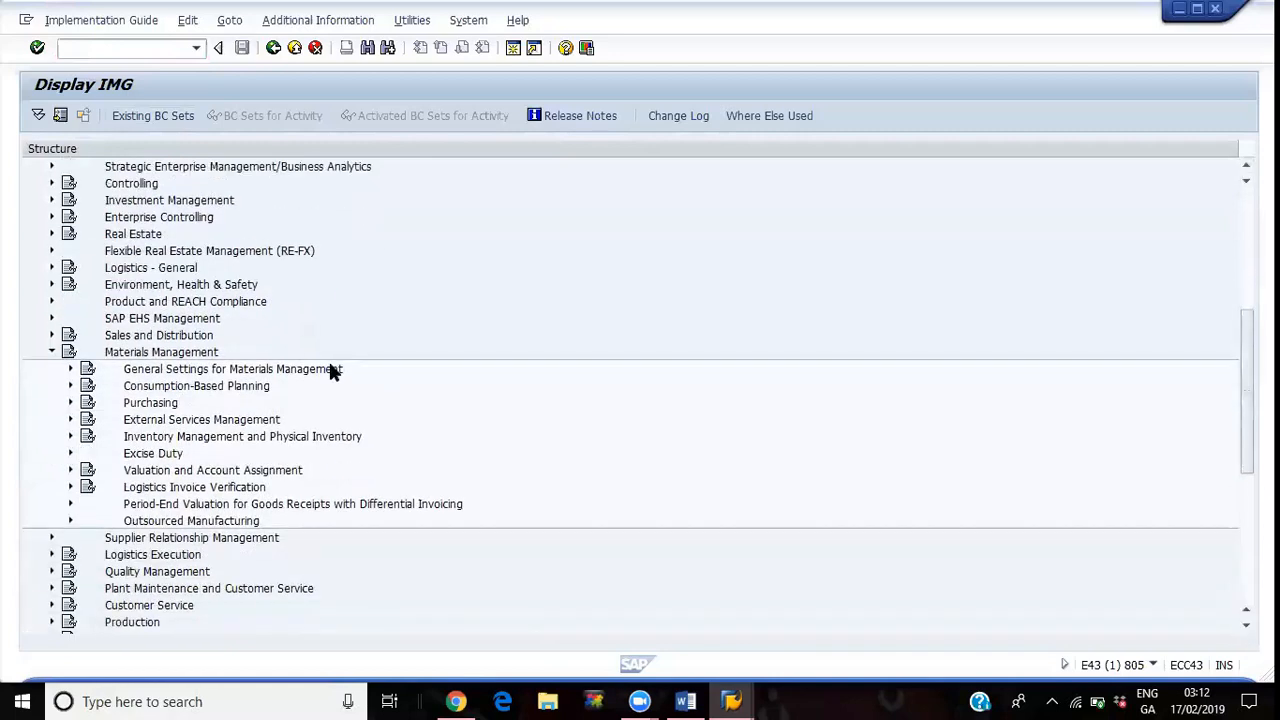
click(70, 369)
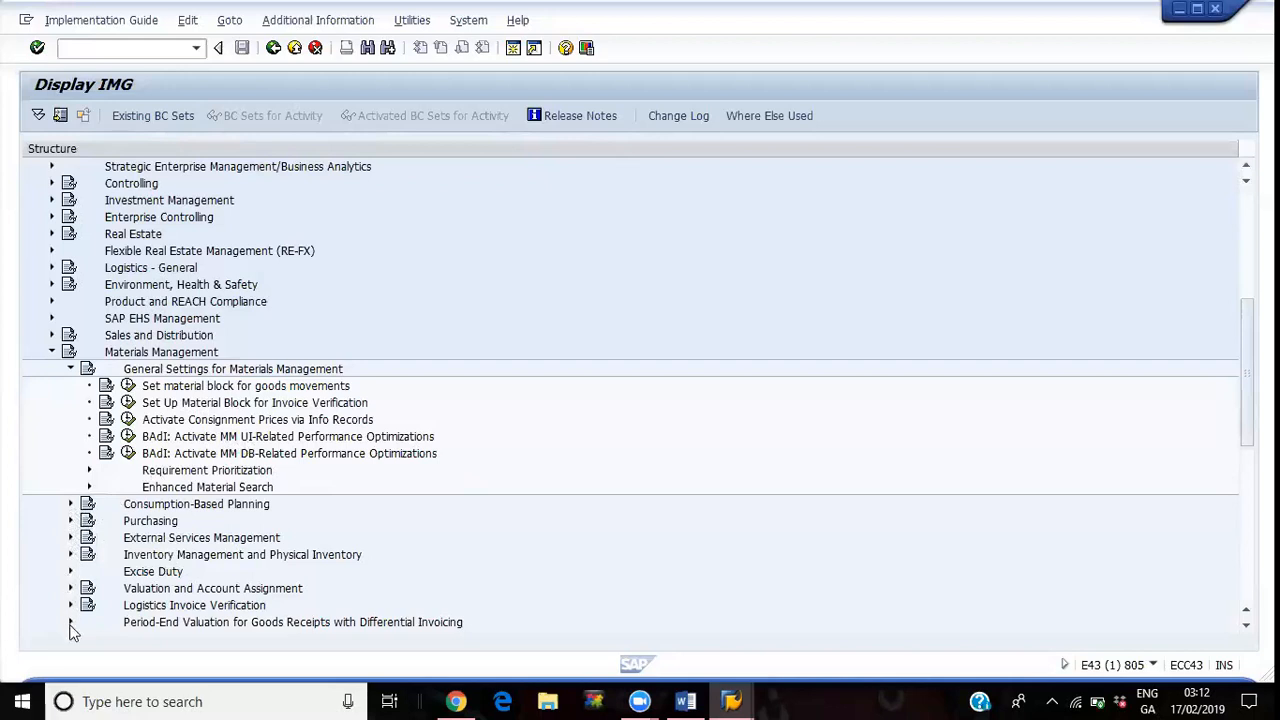
click(89, 470)
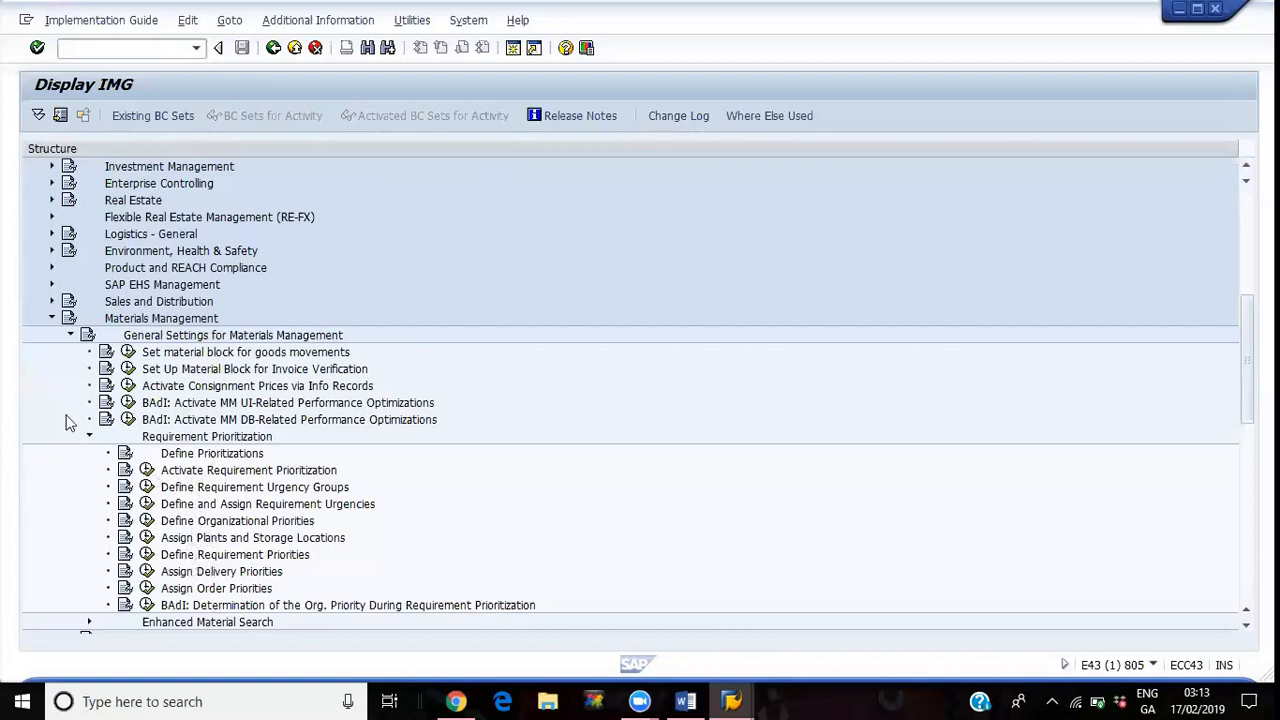
- Expand the Sales and Distribution node, view the entries under Basic Functions, and collapse Basic Functions again
click(53, 302)
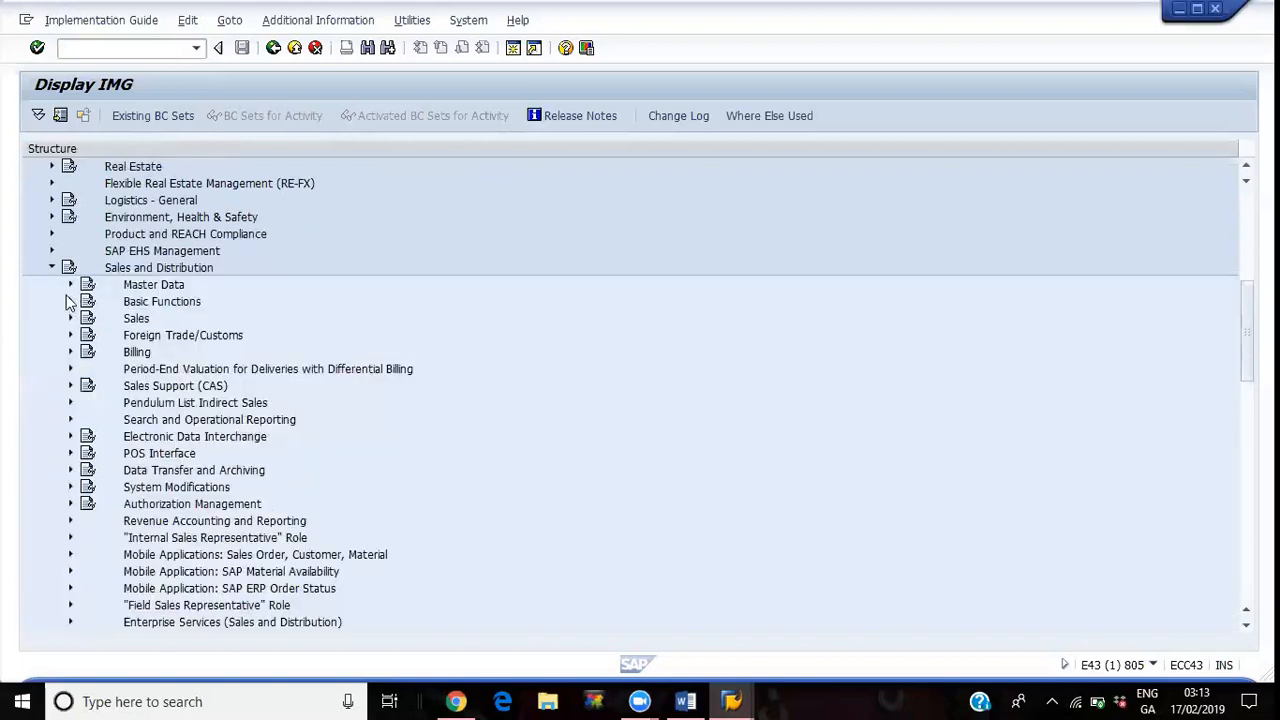
click(70, 301)
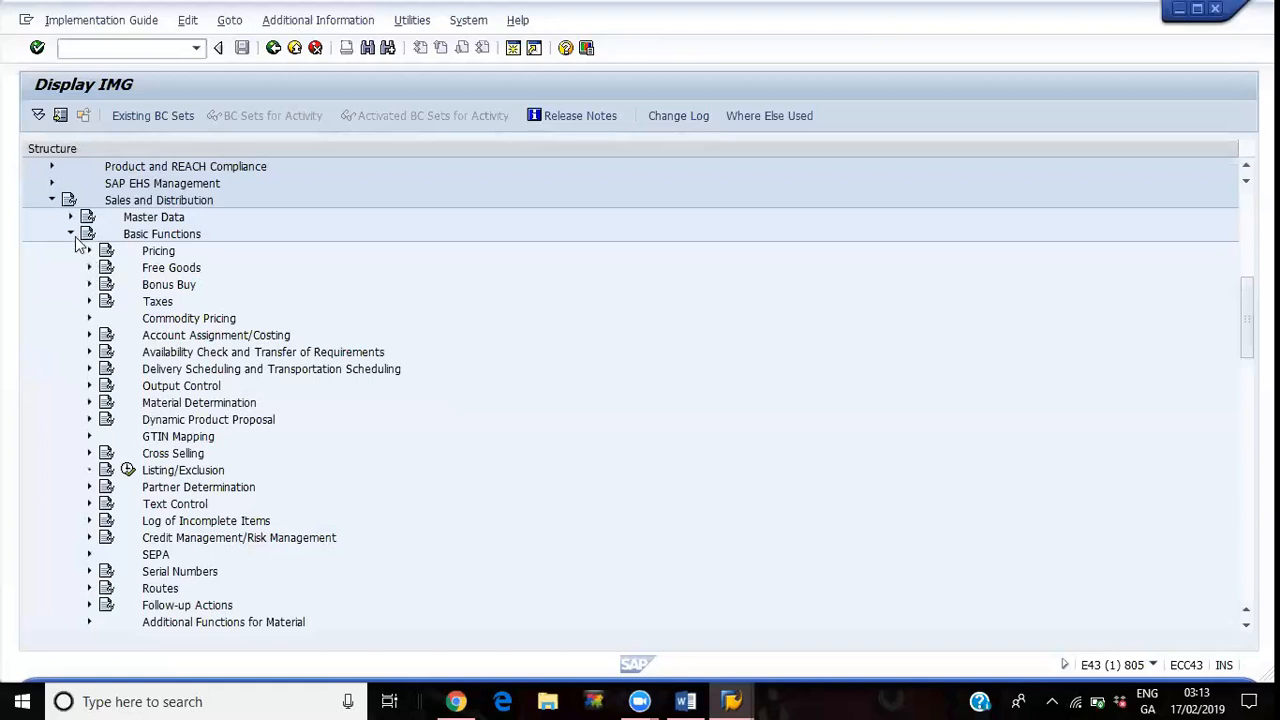
click(71, 234)
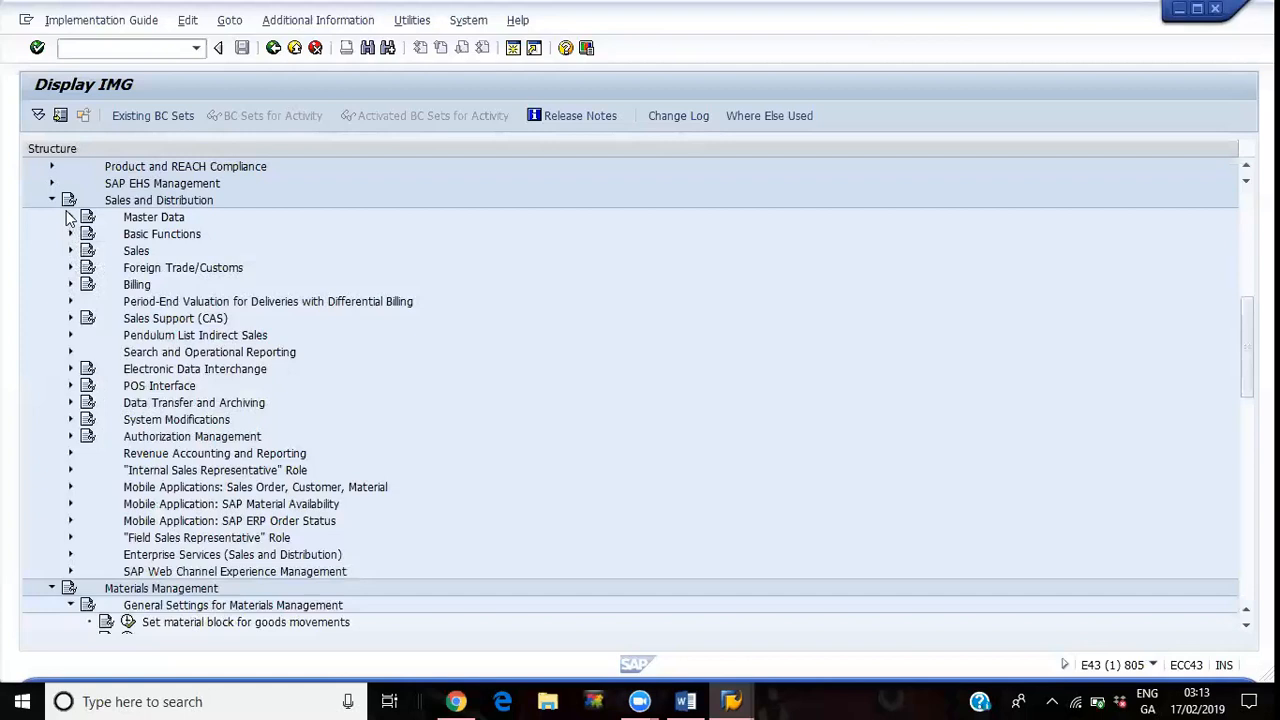
- Under Sales and Distribution, expand Master Data, Business Partners and Customers down to the Customer Hierarchy activities
click(70, 217)
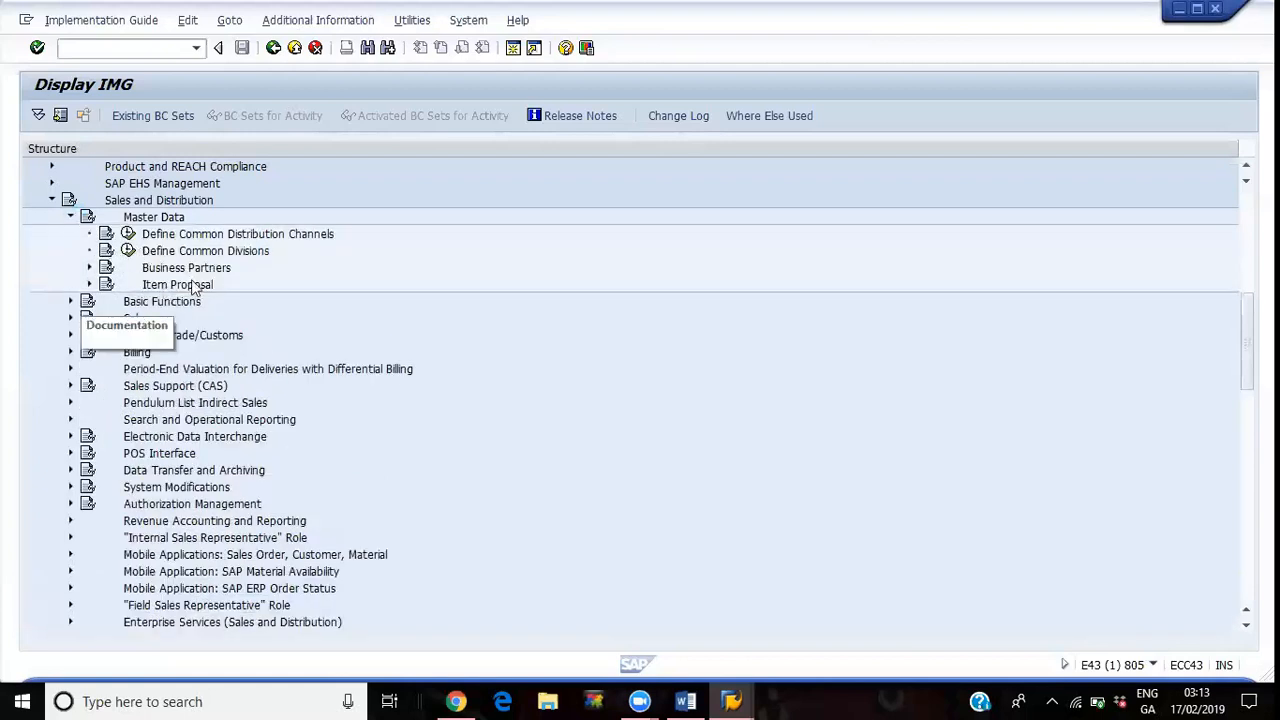
click(89, 268)
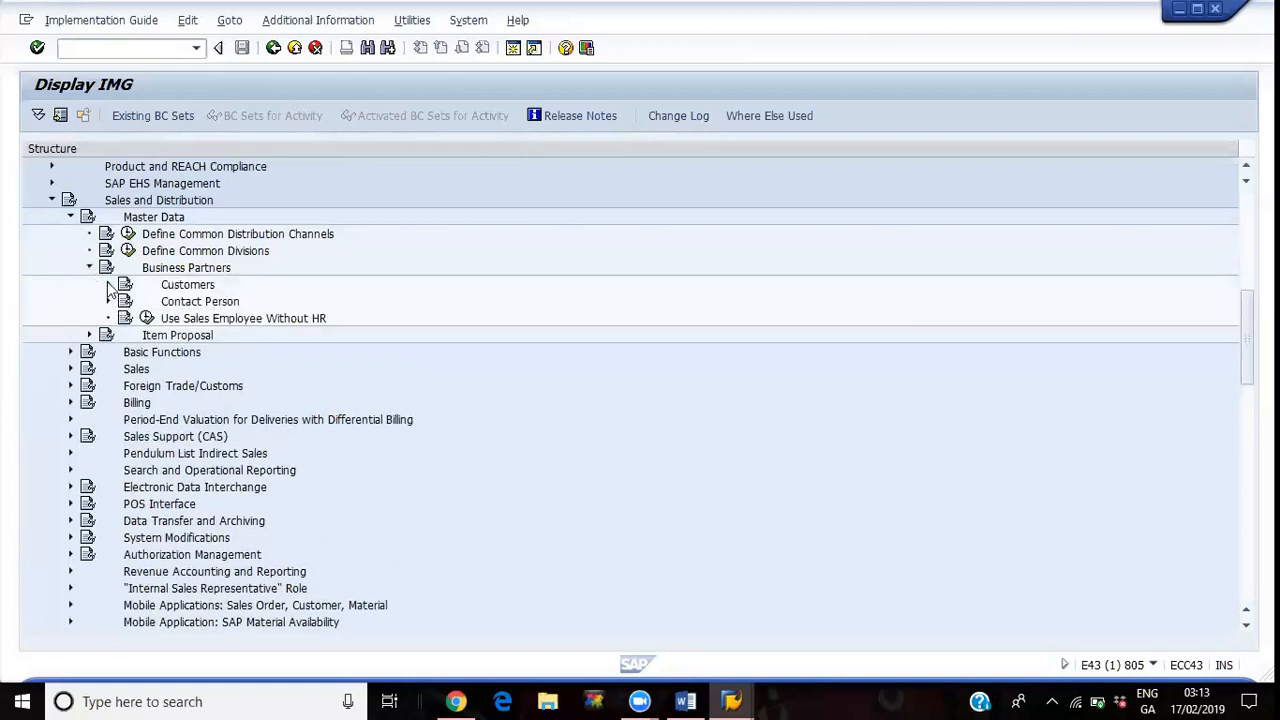
click(108, 286)
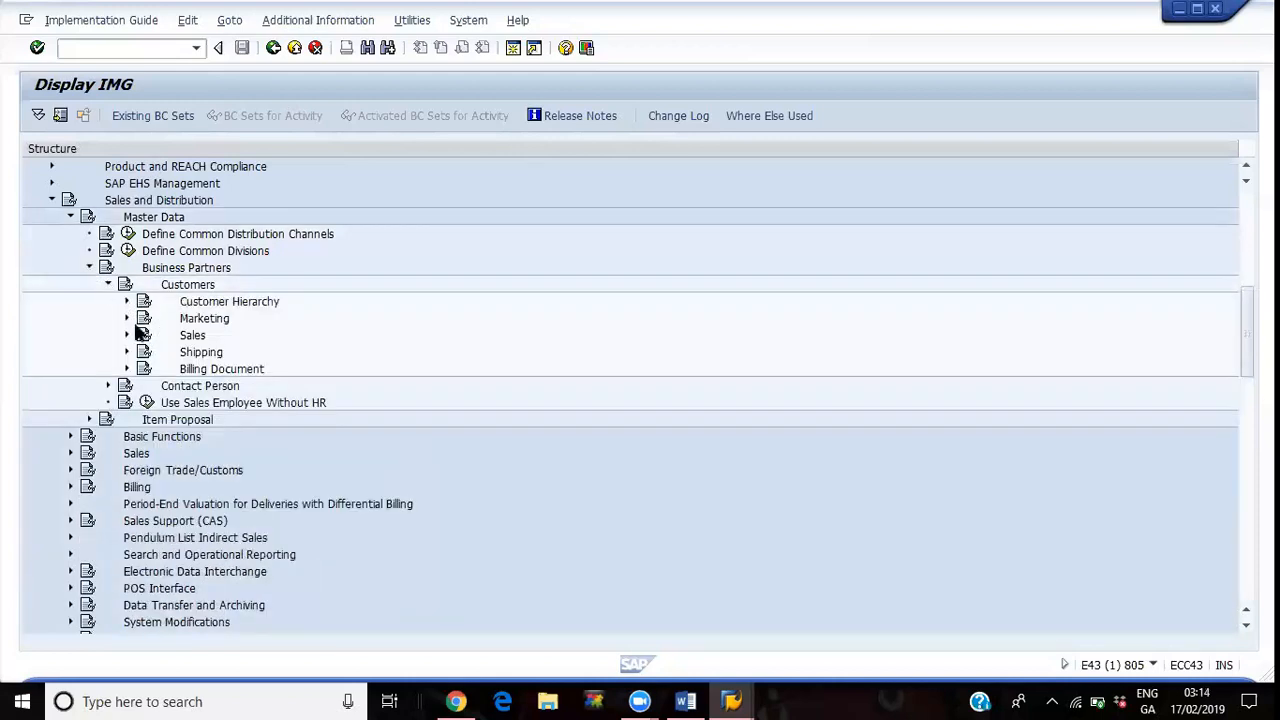
click(127, 301)
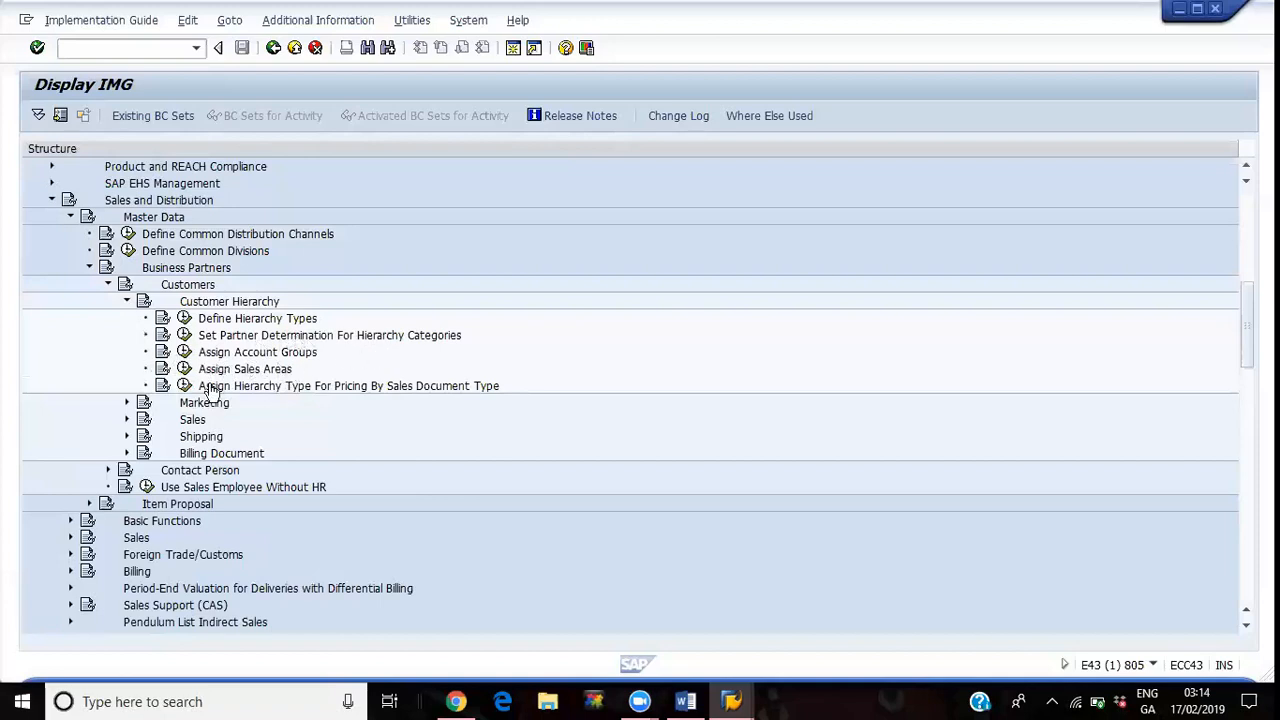
- Expand Shipping and Billing Document under Customers to view their activities, and collapse the Sales and Distribution Master Data node
click(127, 437)
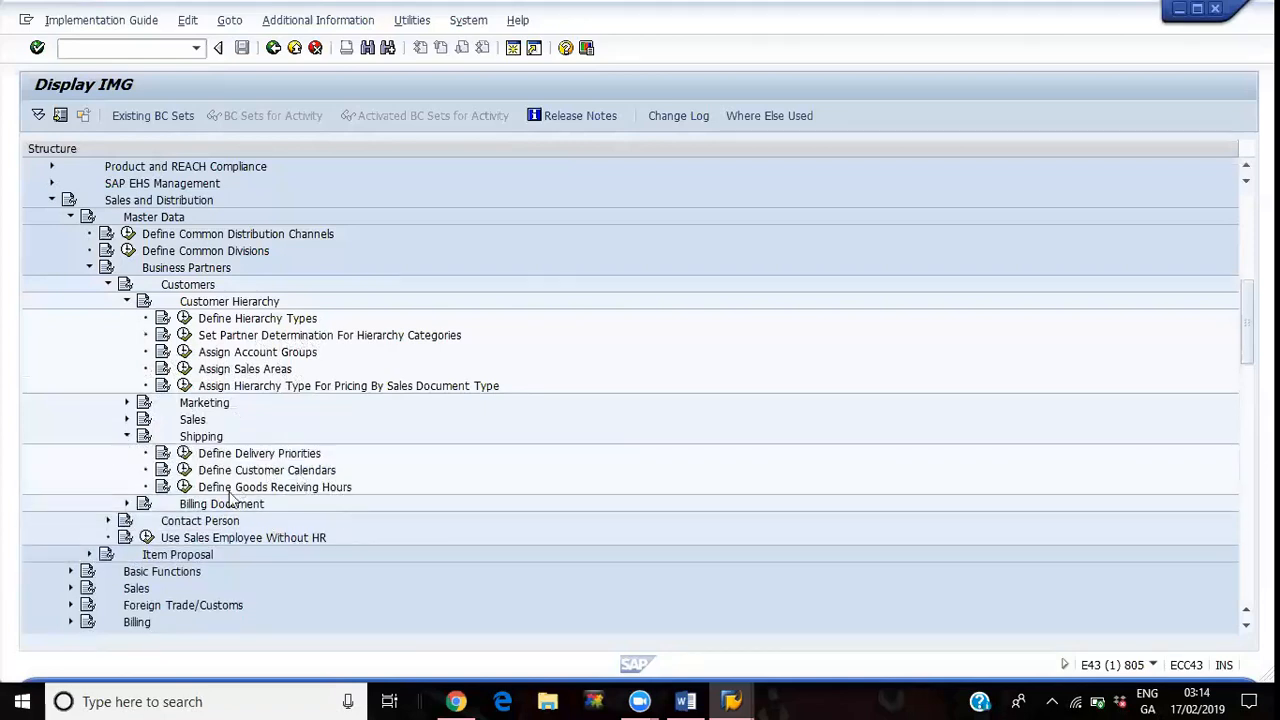
click(125, 505)
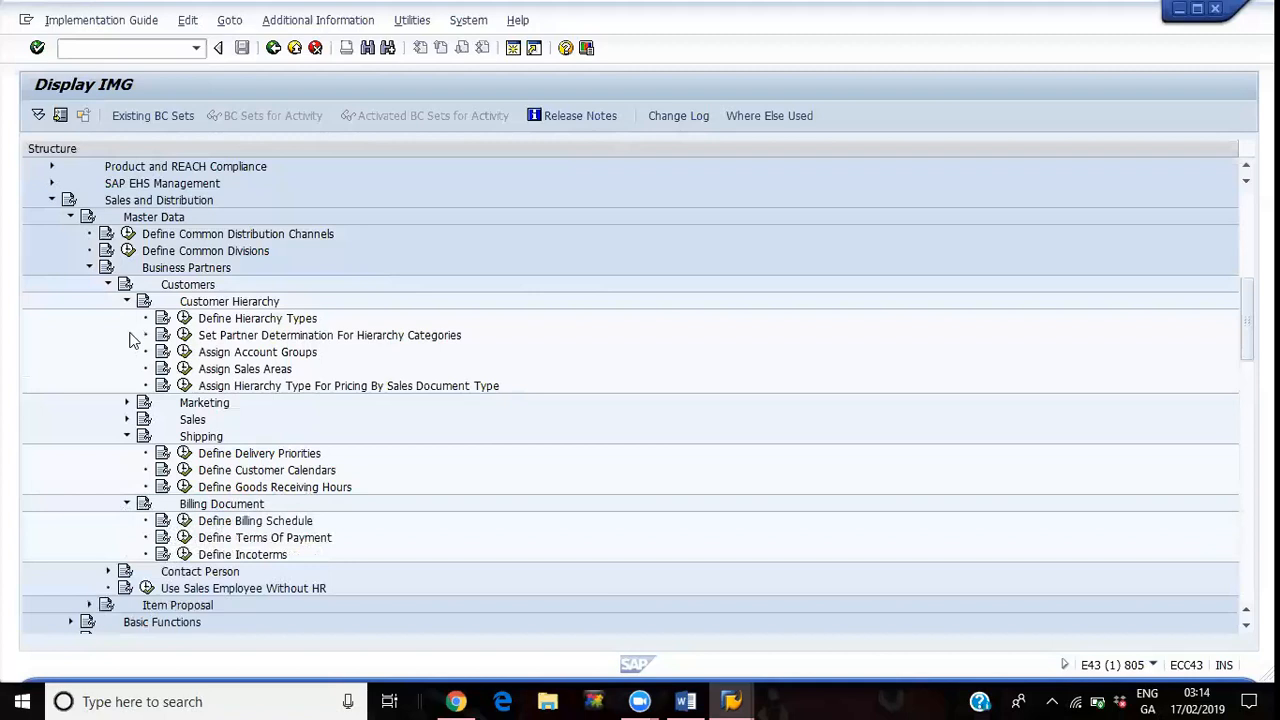
click(71, 217)
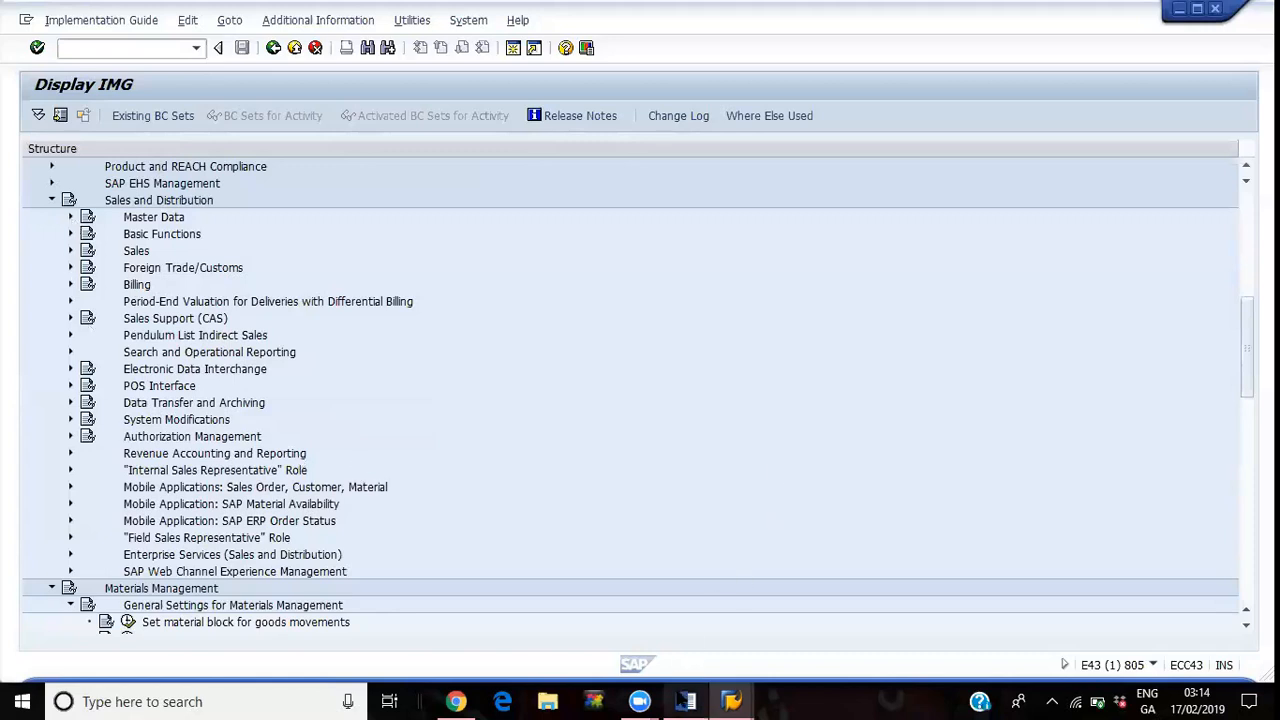
- Check the MM cutover list in the Word document and open an additional SAP session at the SAP Easy Access screen
click(685, 701)
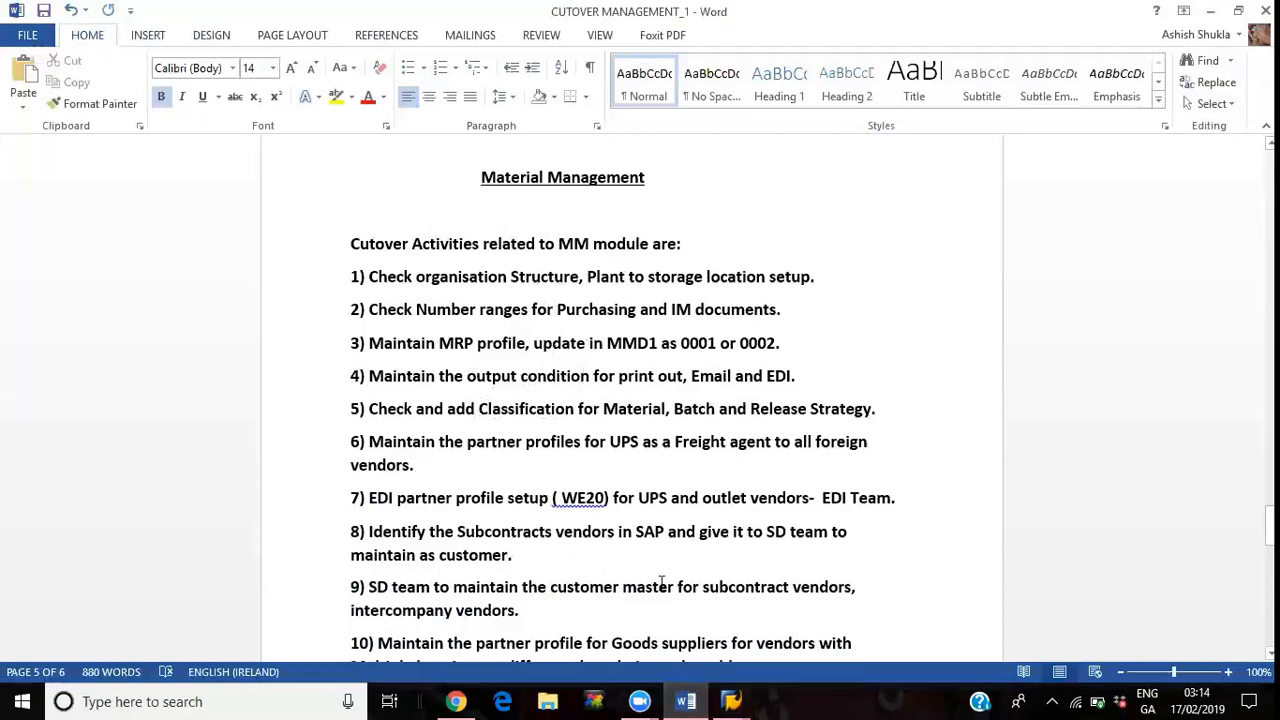
click(731, 701)
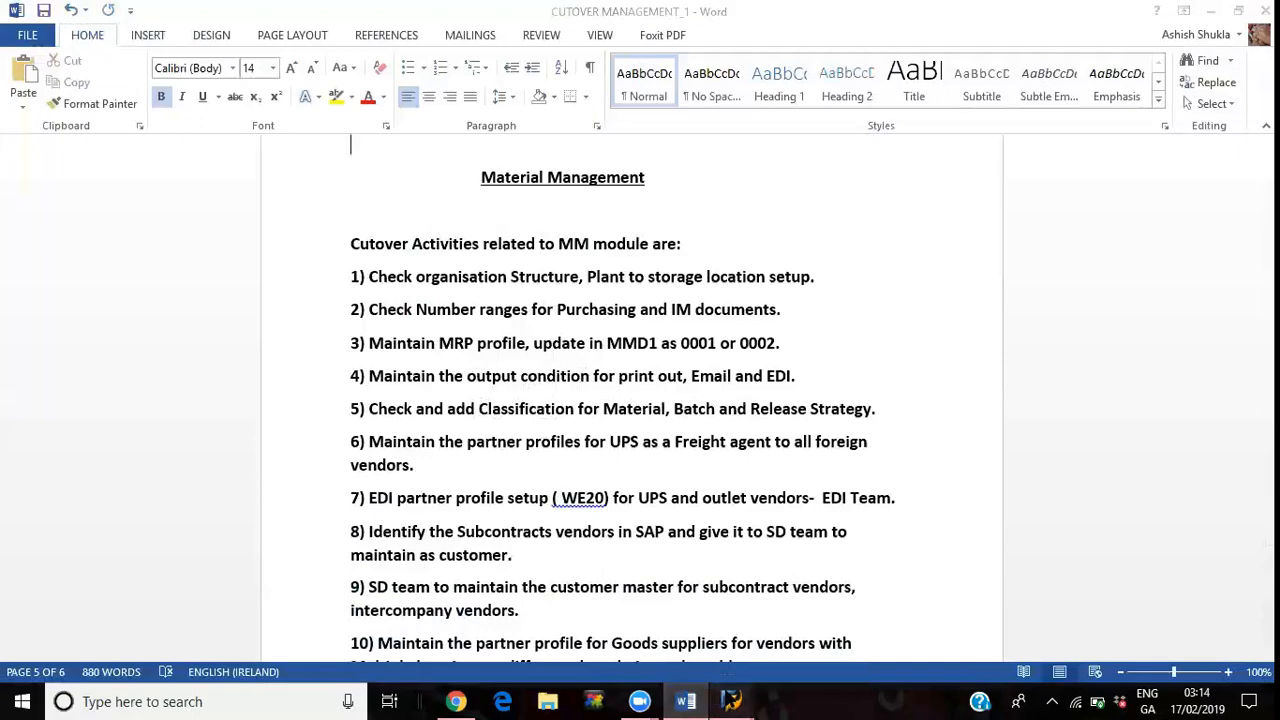
click(761, 634)
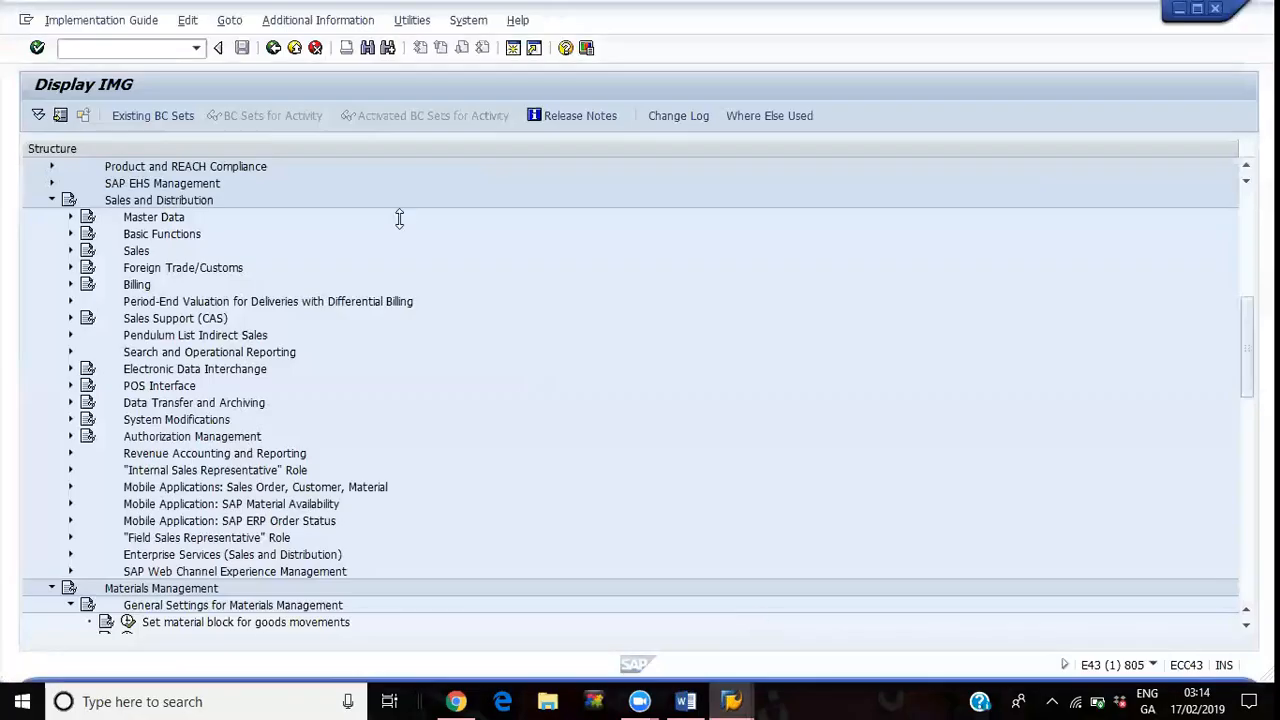
click(512, 50)
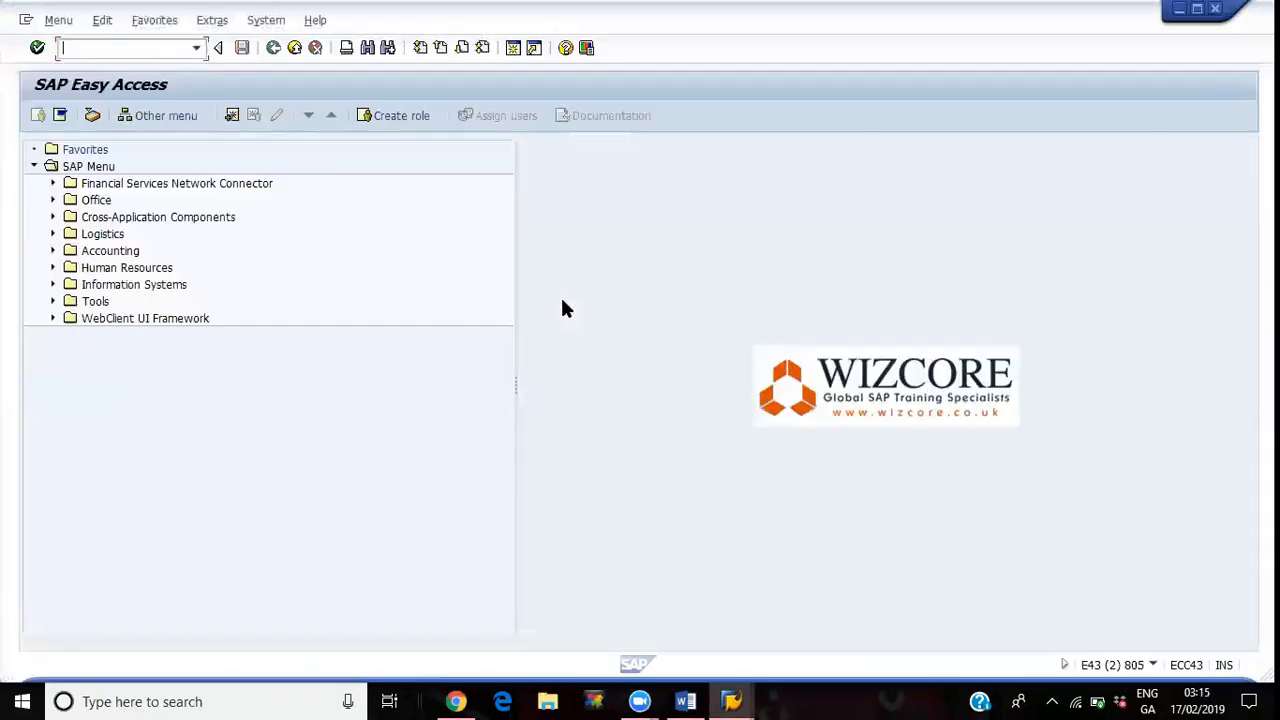
key(alt+Tab)
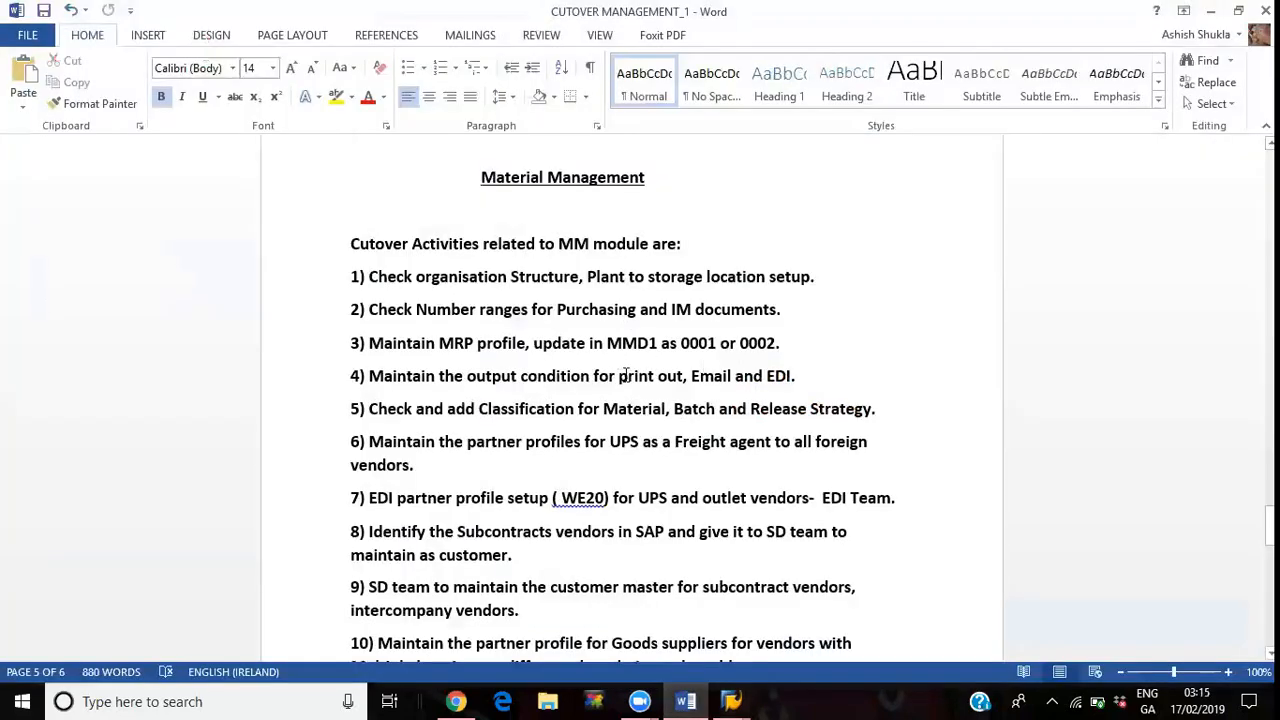
key(alt+Tab)
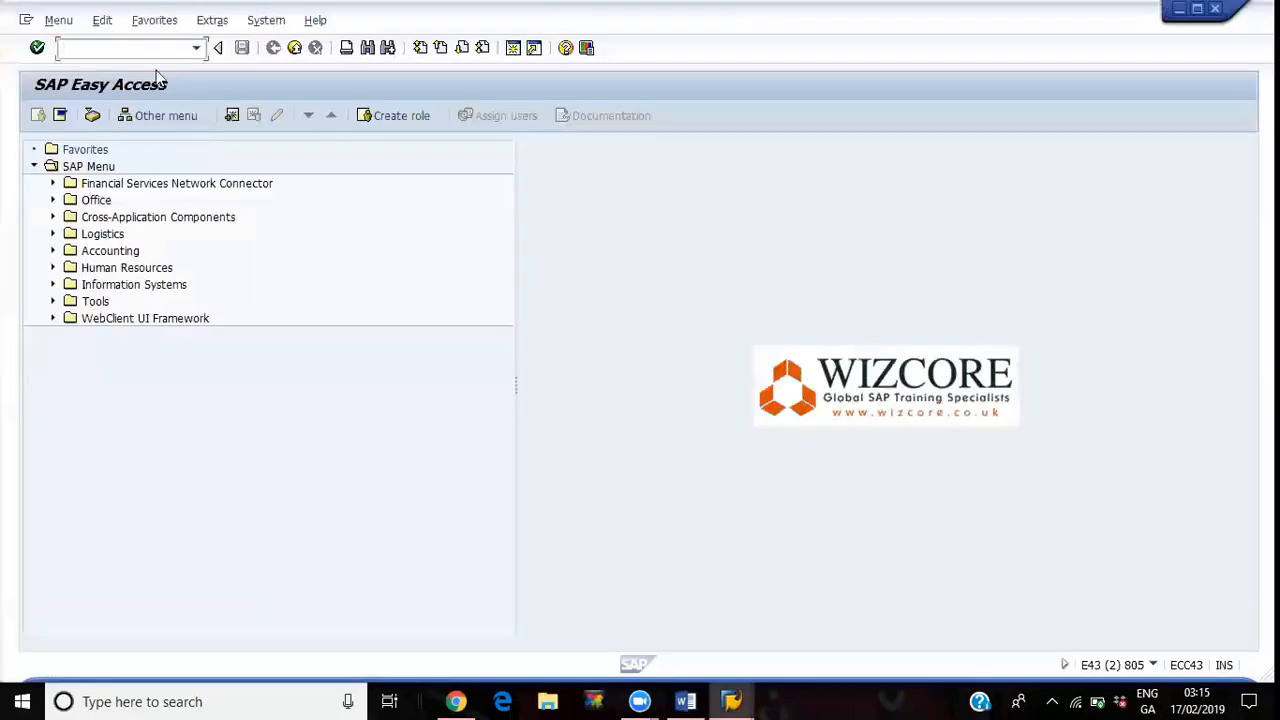
- Run transaction mmd1 to open the Create MRP Profile screen, and compare it with the MRP profile item in the Word document
text(mmd1)
key(Return)
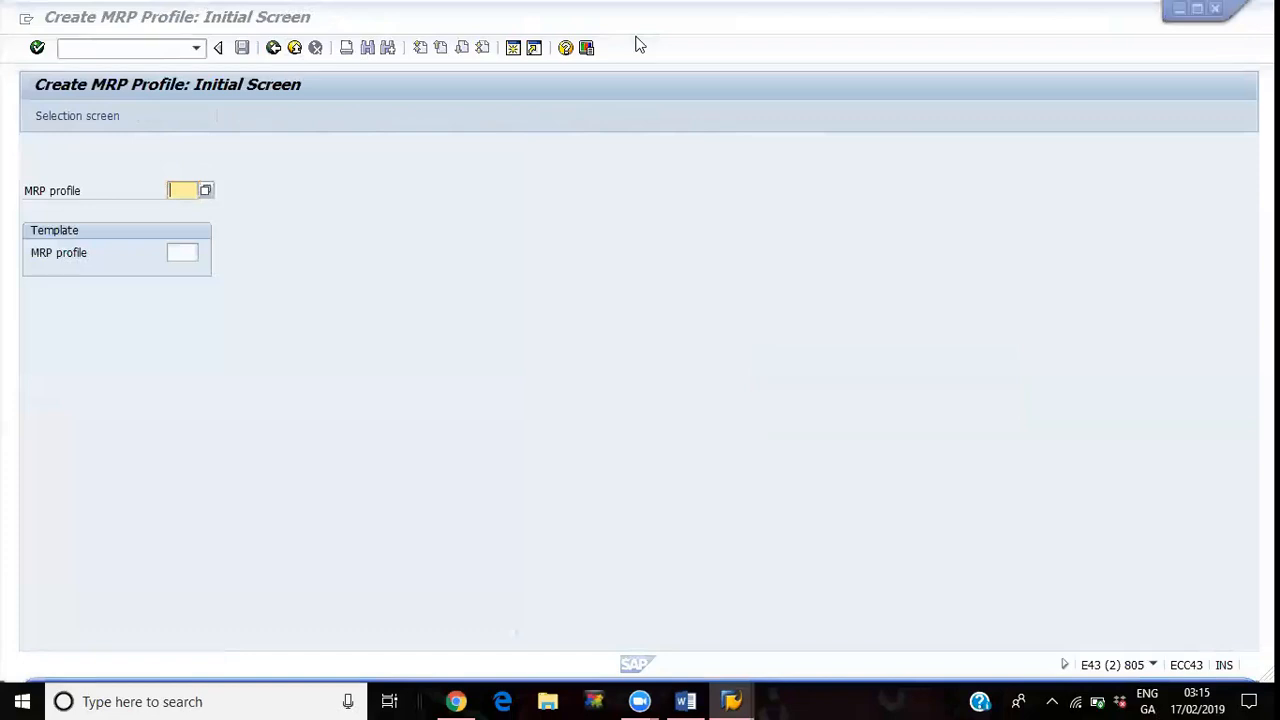
click(163, 379)
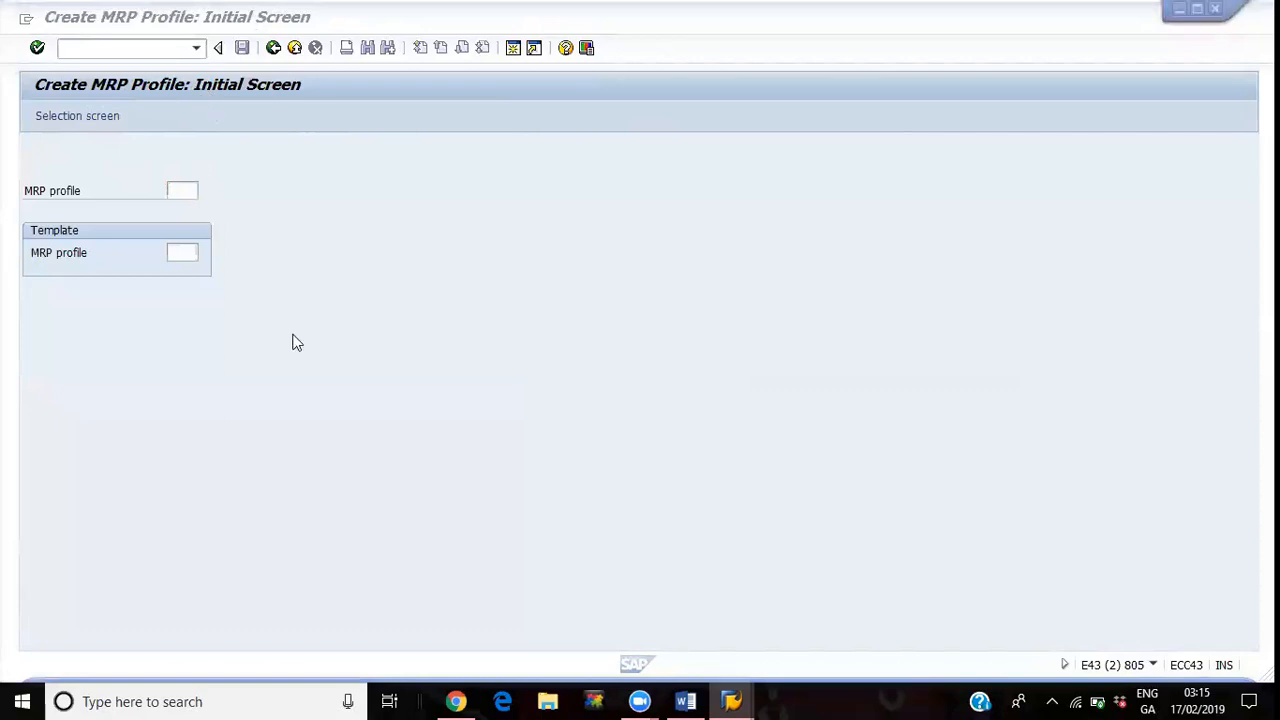
click(574, 663)
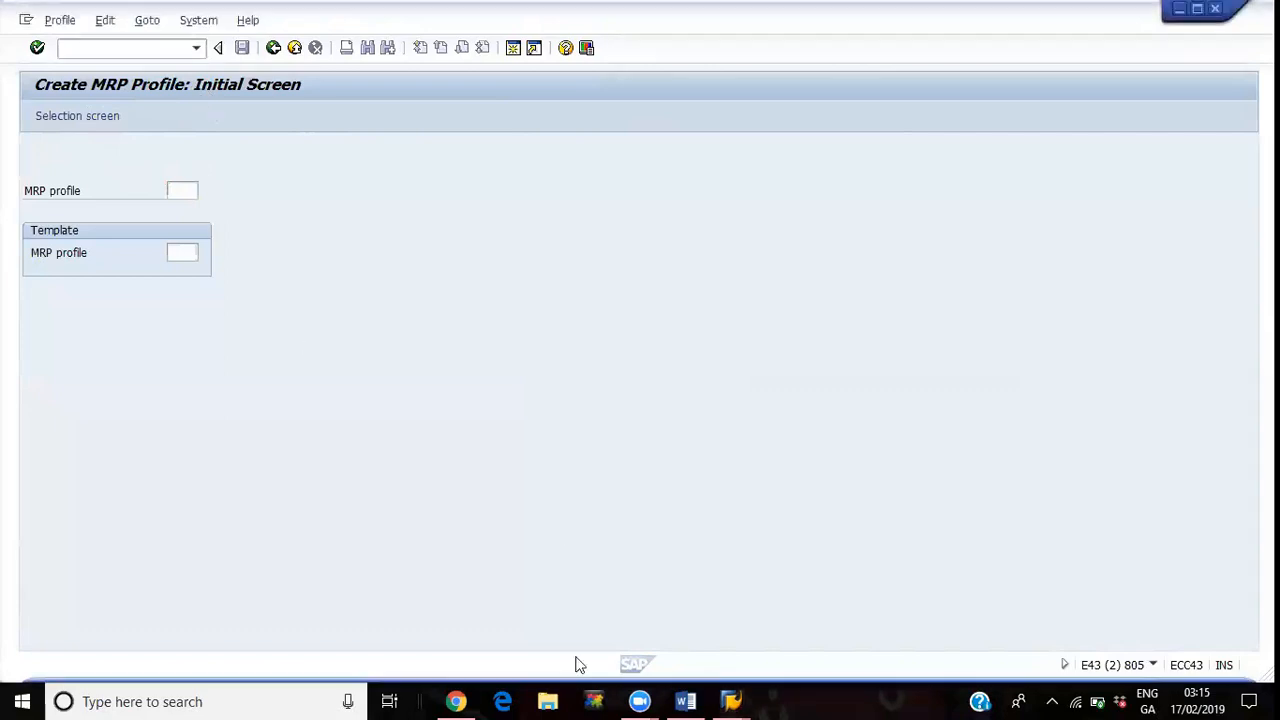
click(686, 702)
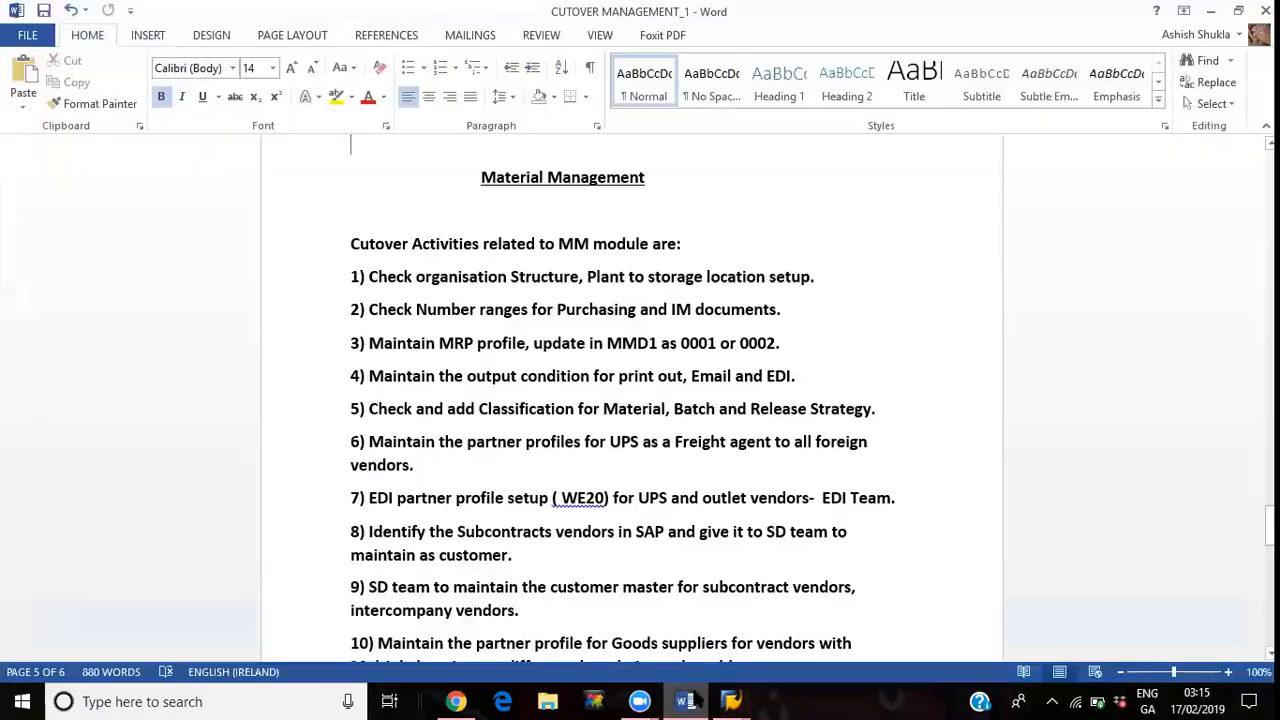
key(alt+Tab)
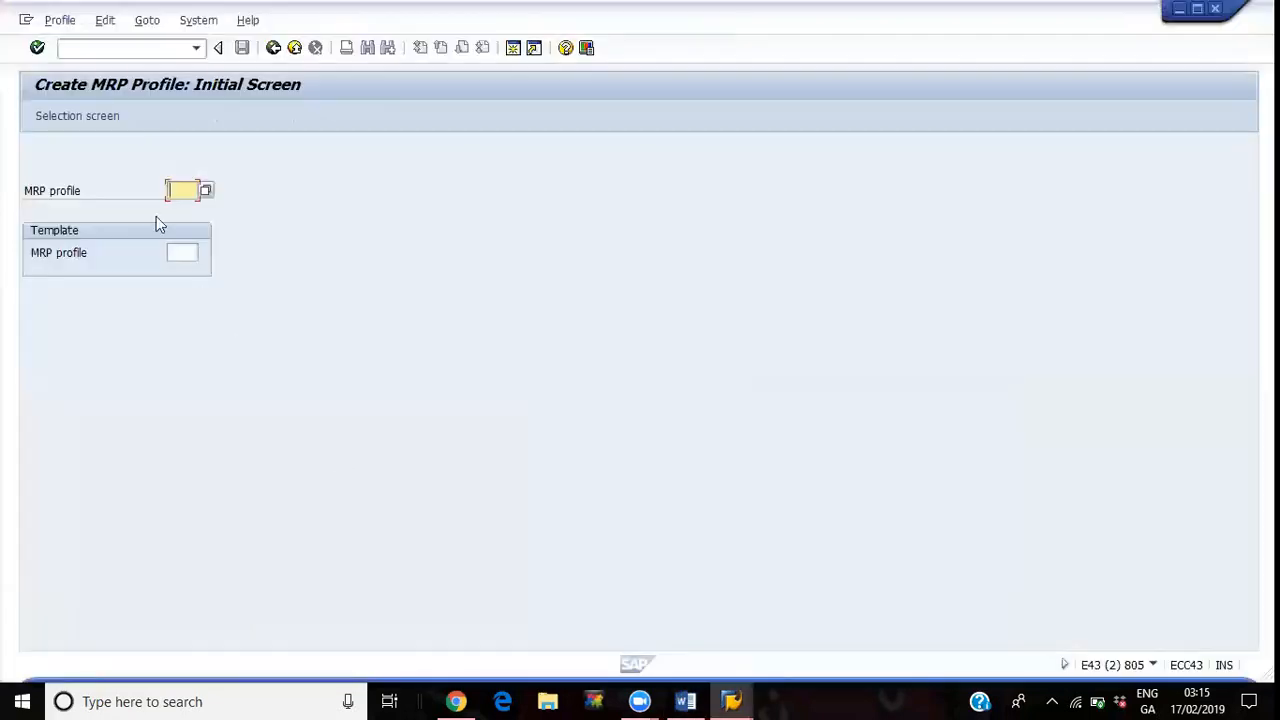
- View the available entries for the MRP profile and the template MRP profile without choosing any, and return to SAP Easy Access
click(206, 190)
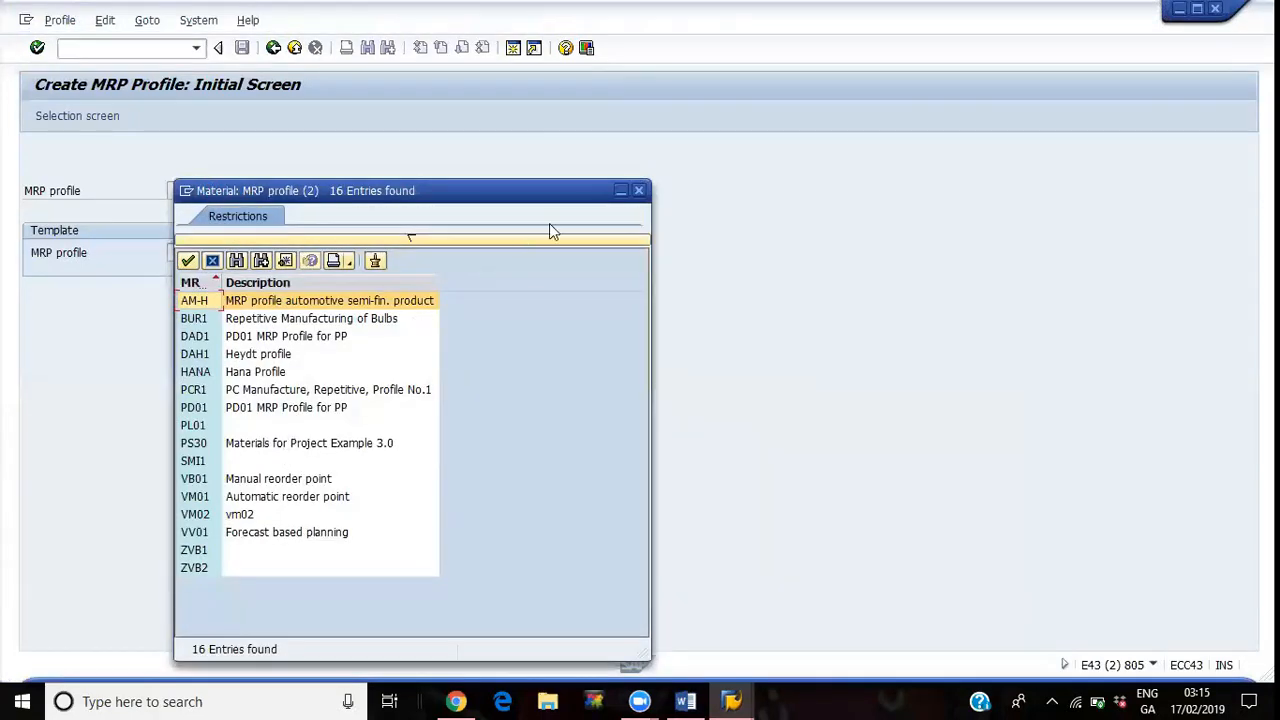
click(639, 192)
click(182, 252)
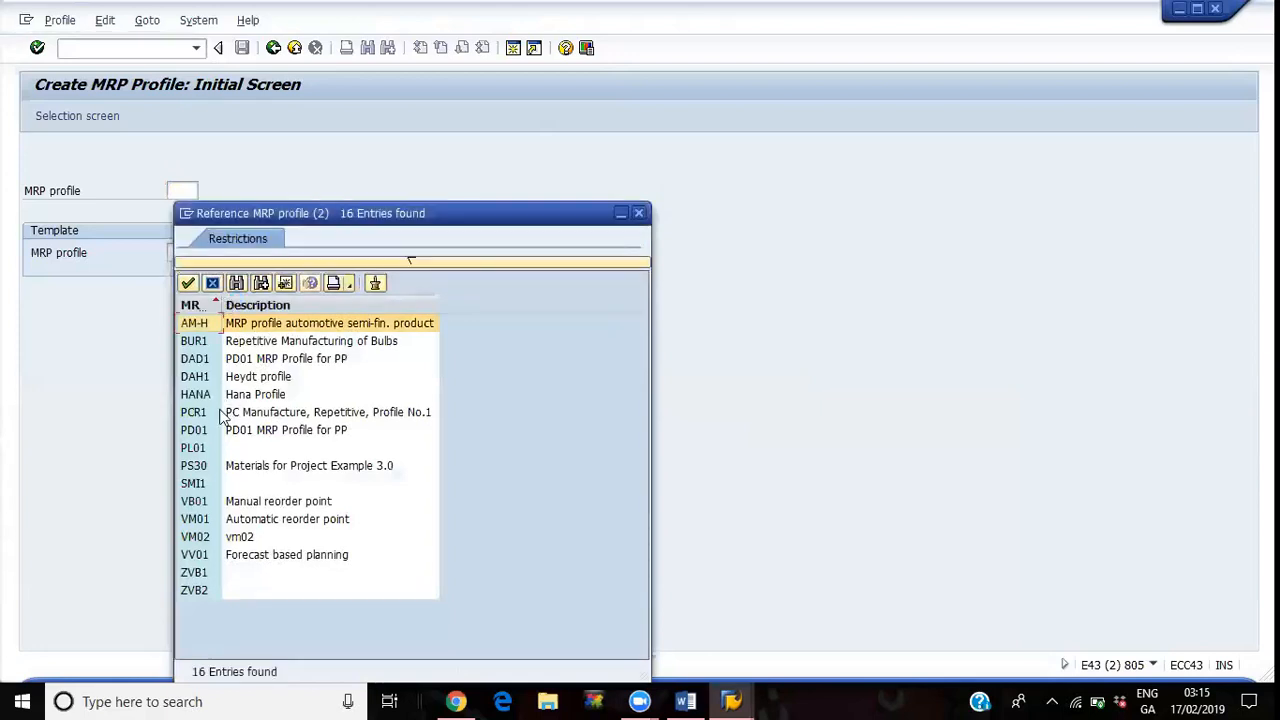
click(247, 399)
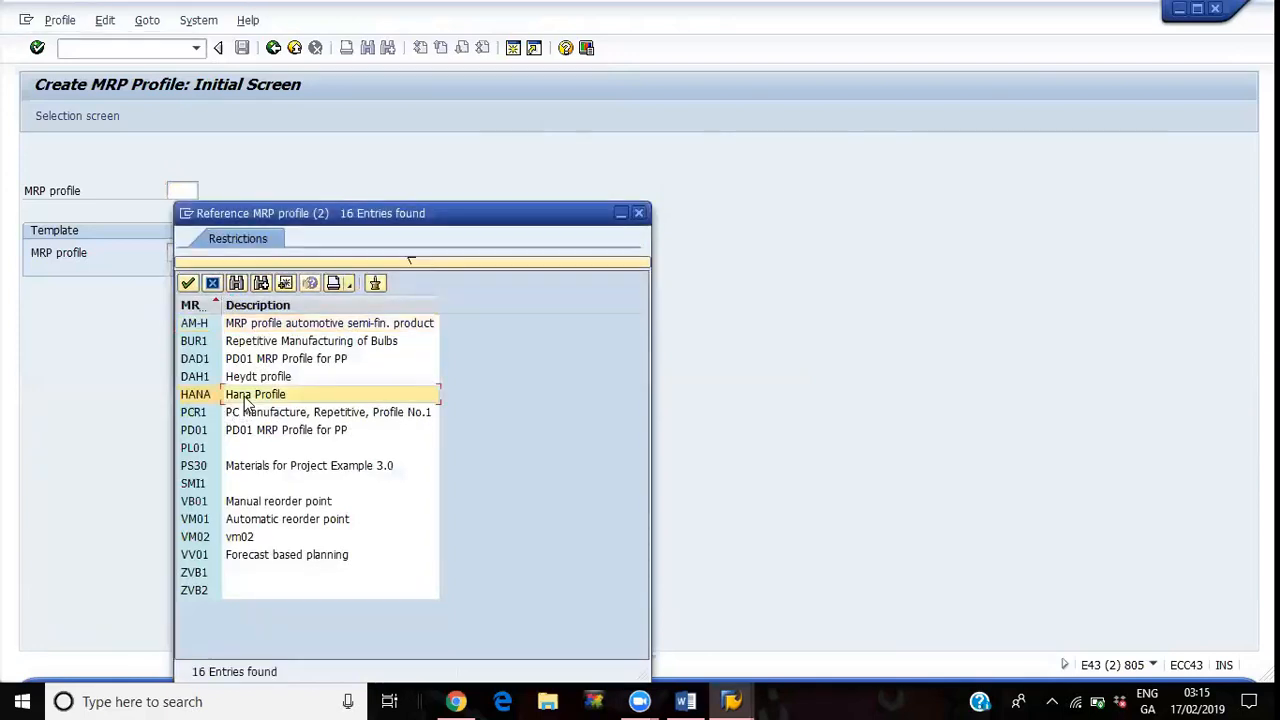
click(243, 330)
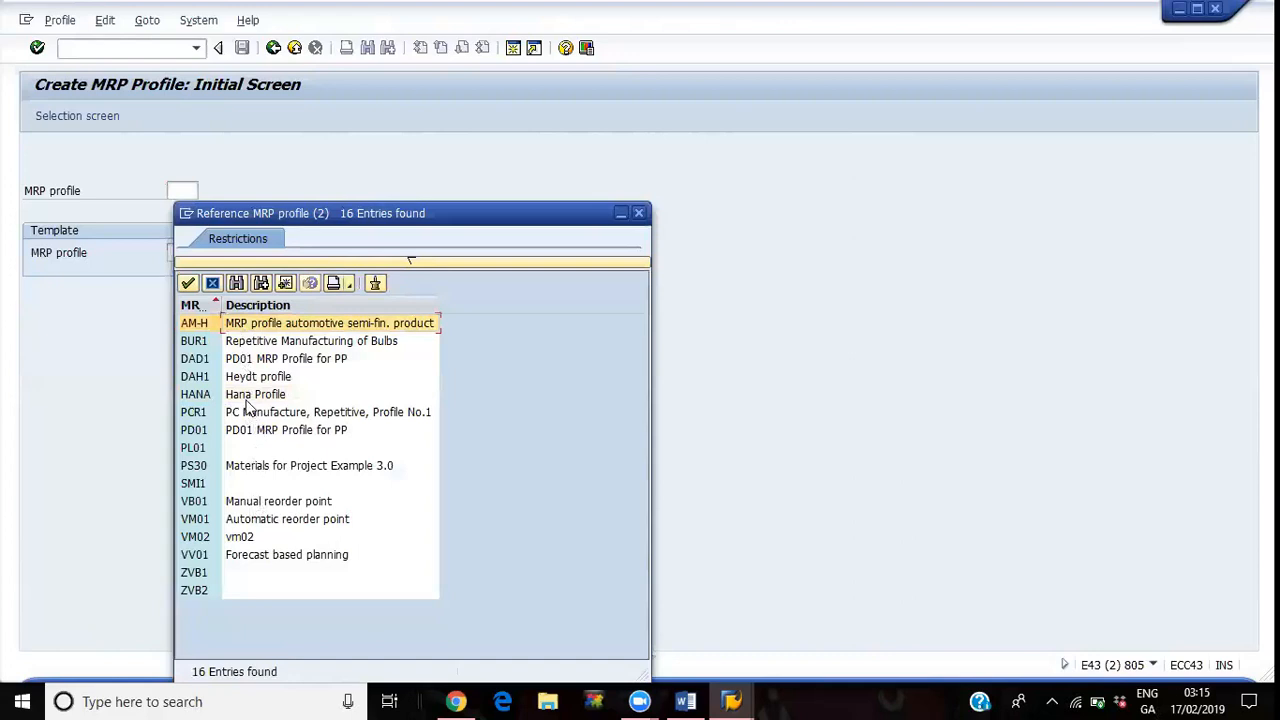
click(199, 558)
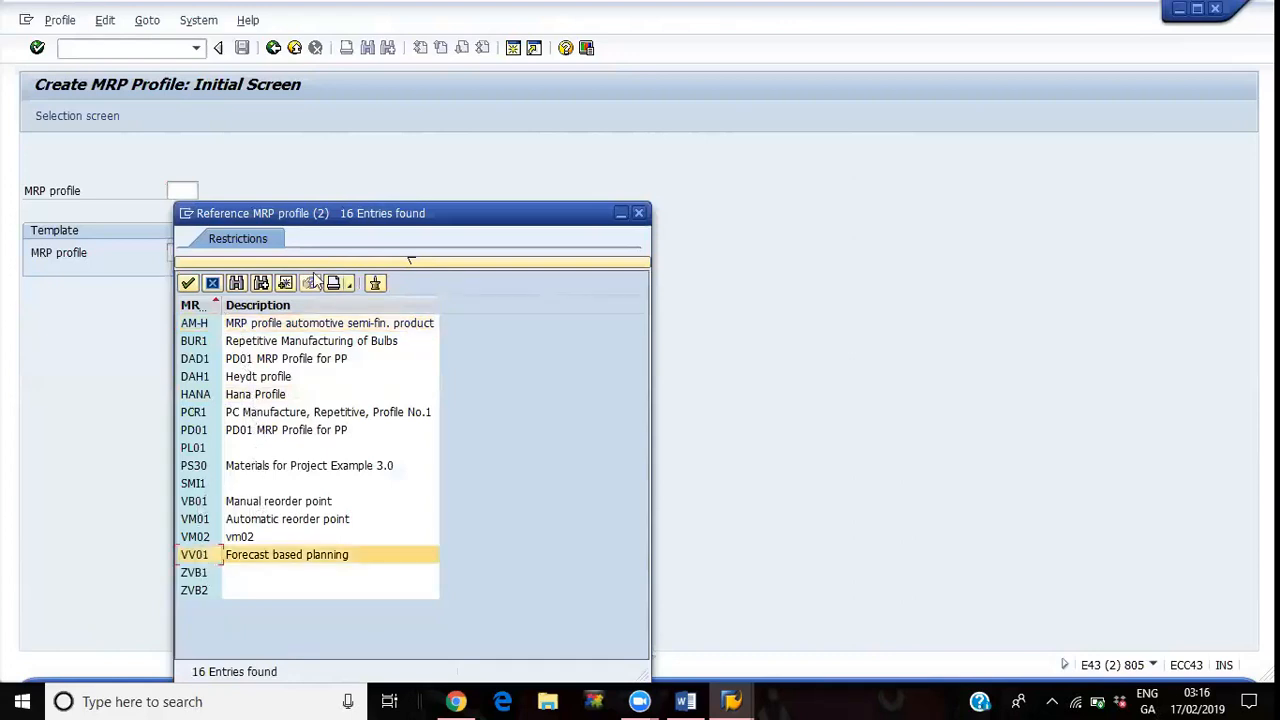
click(638, 213)
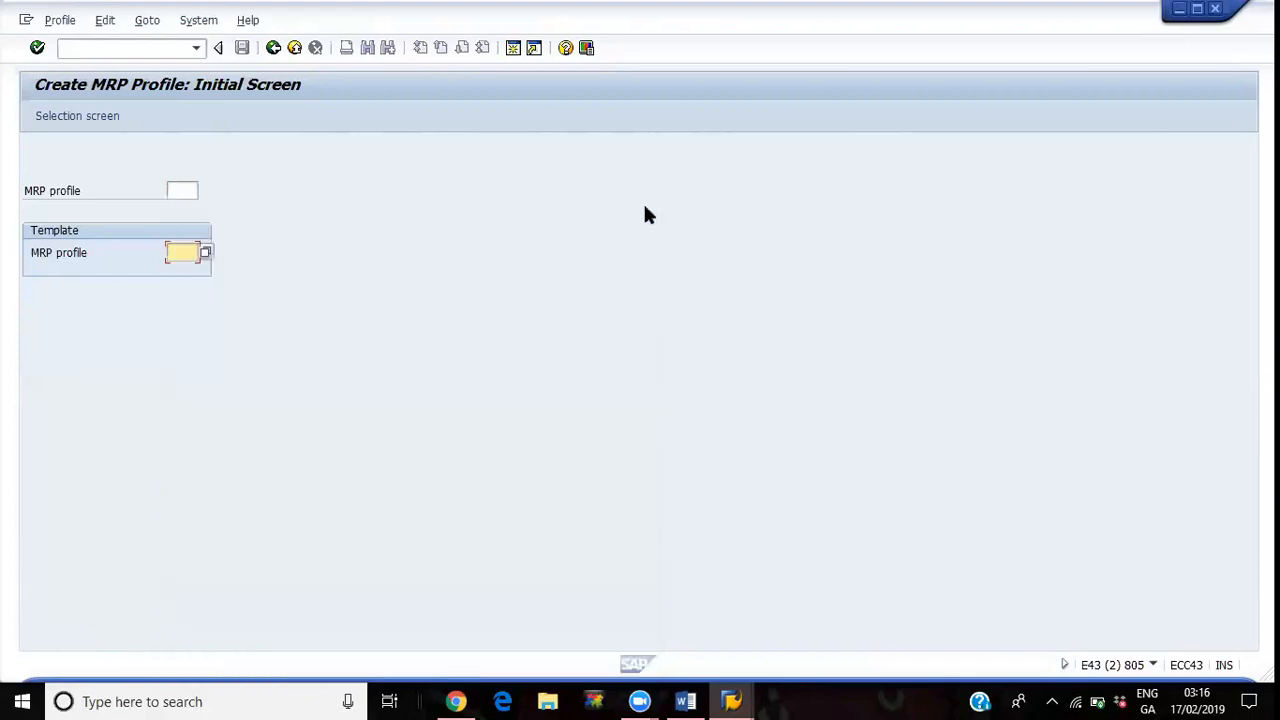
click(272, 50)
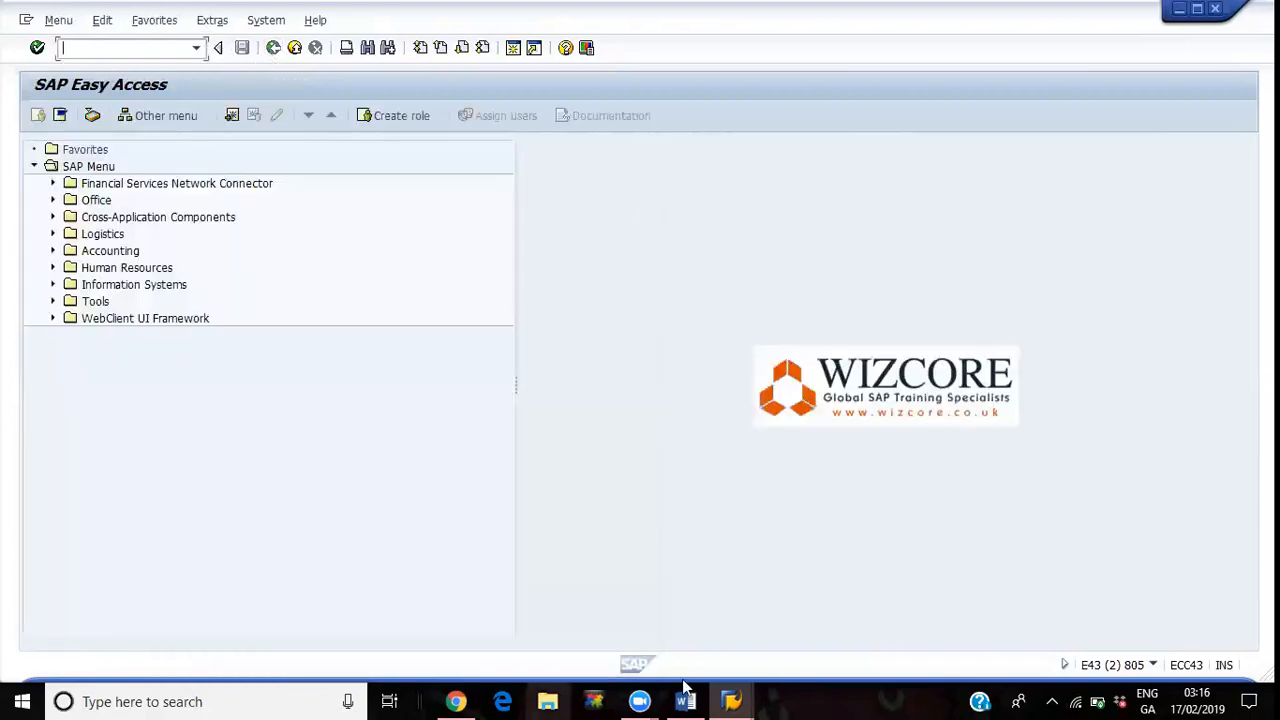
- Switch to the Word cutover document and review the Material Management activities through item 10
click(685, 701)
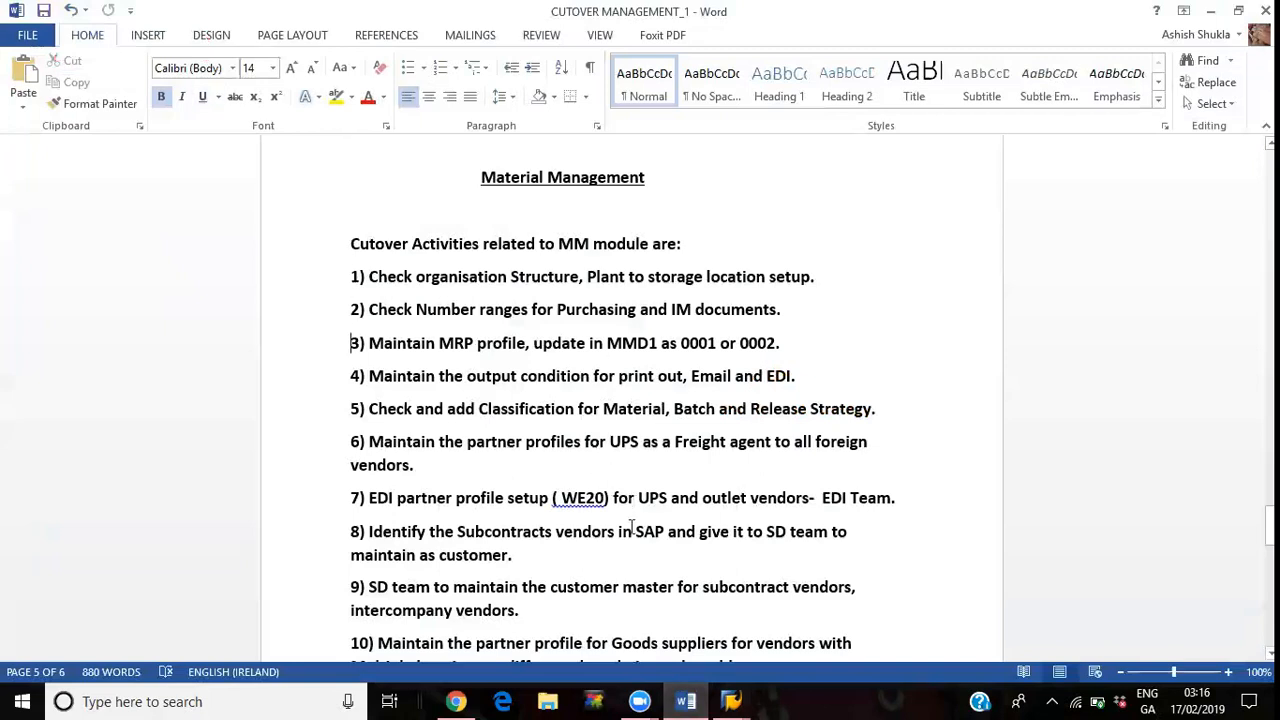
scroll(631, 527, down, 10)
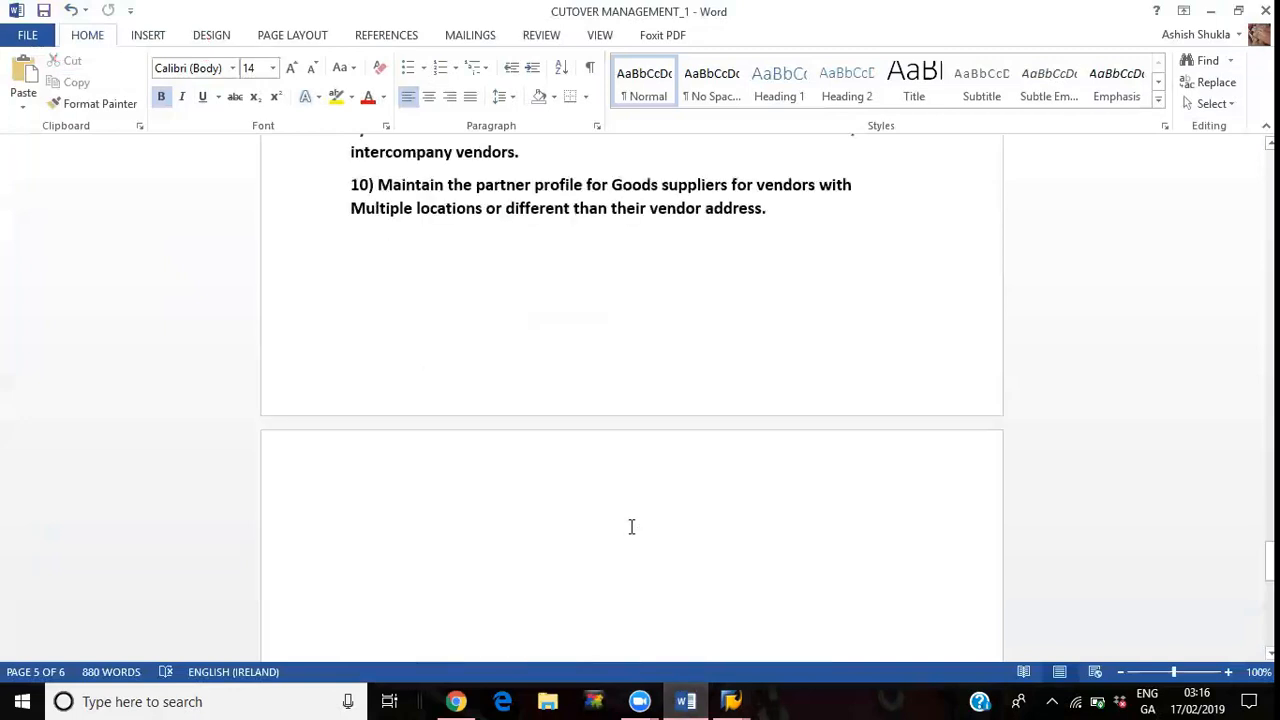
scroll(631, 527, up, 8)
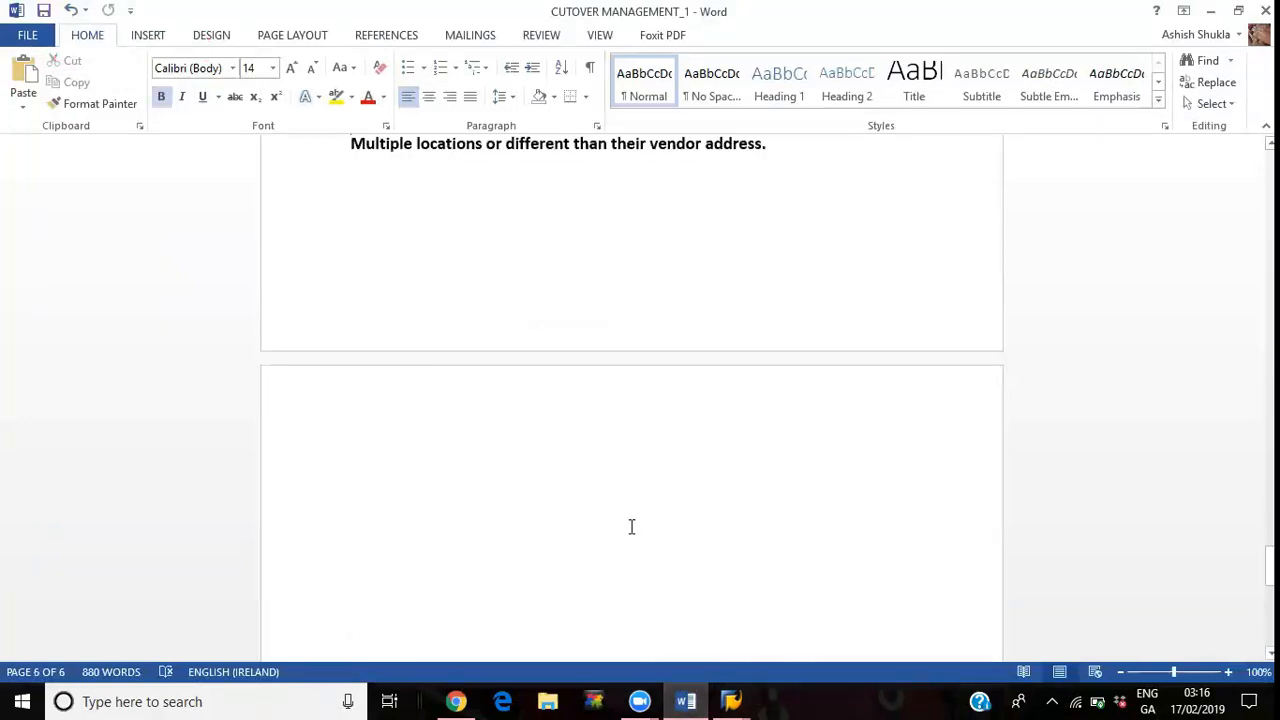
scroll(631, 527, up, 10)
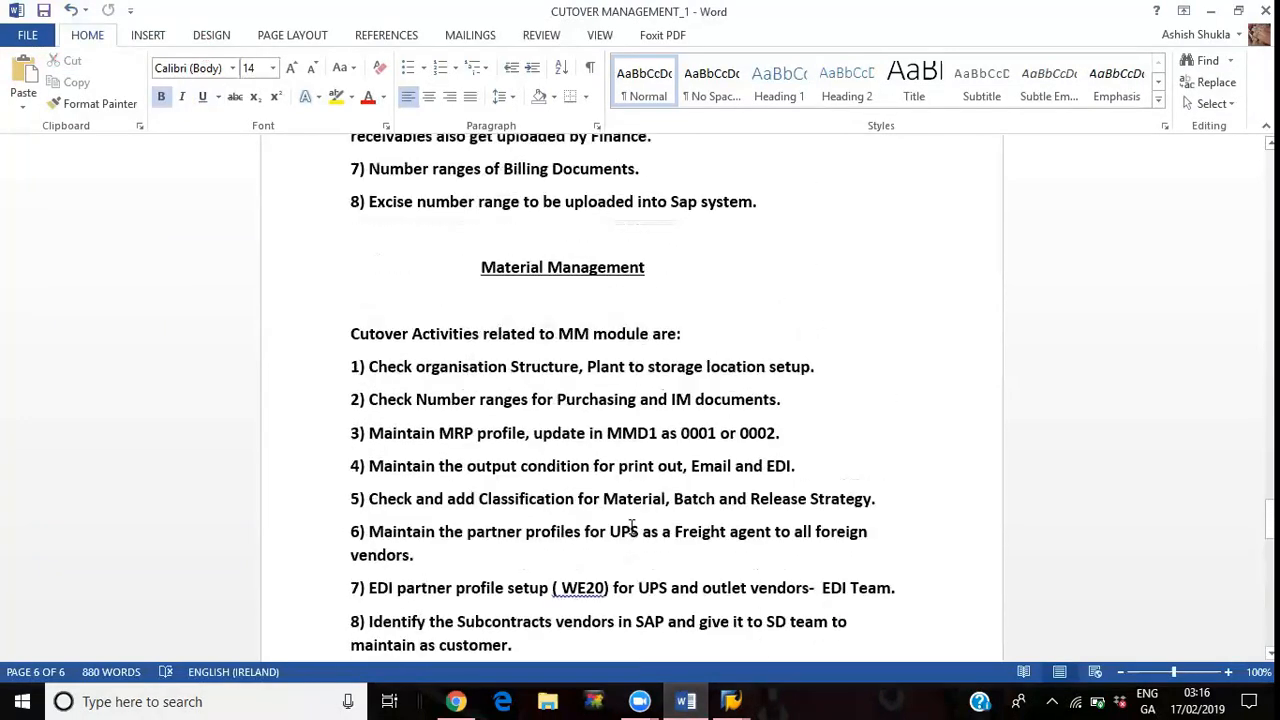
scroll(631, 527, up, 2)
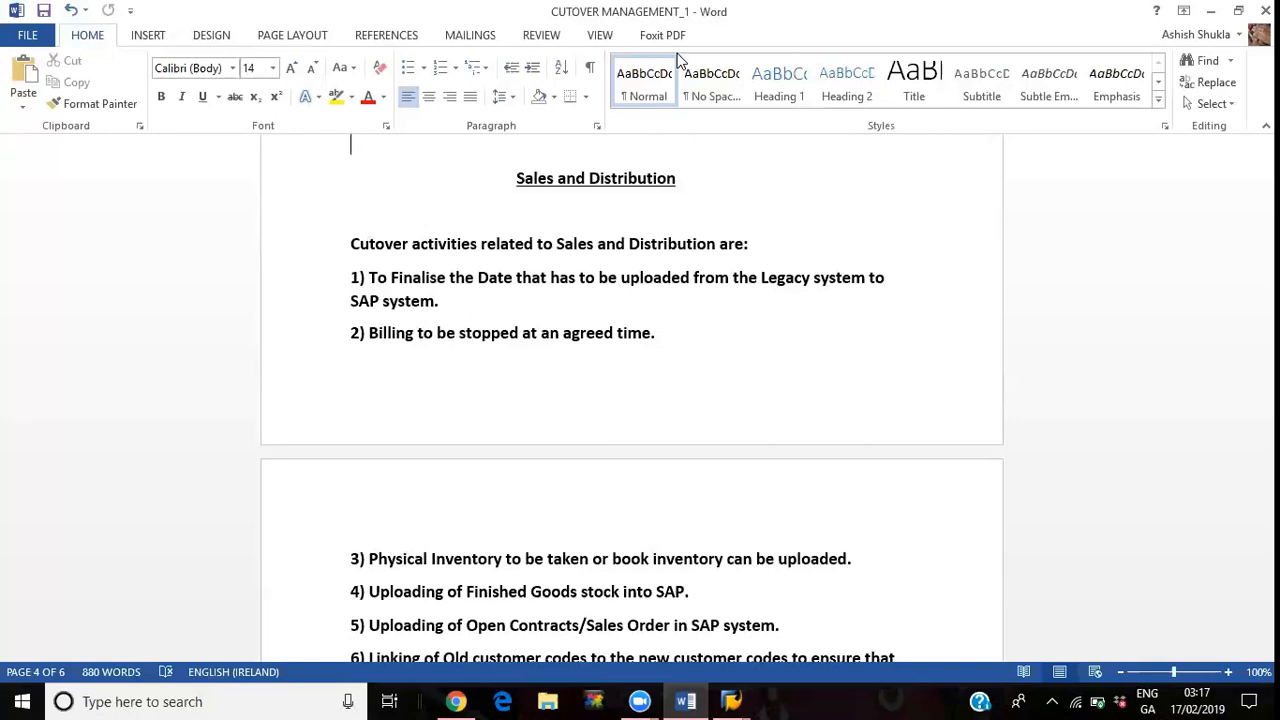
- Go back through the cutover document from the Sales and Distribution section to the transport items above FICO Cutover Activities
key(Up)
key(Up)
key(Up)
key(Up)
key(Up)
key(Up)
key(Up)
key(Up)
key(Up)
key(Up)
key(Up)
key(Up)
key(Up)
key(Up)
key(Up)
key(Up)
key(Up)
key(Up)
key(Up)
key(Up)
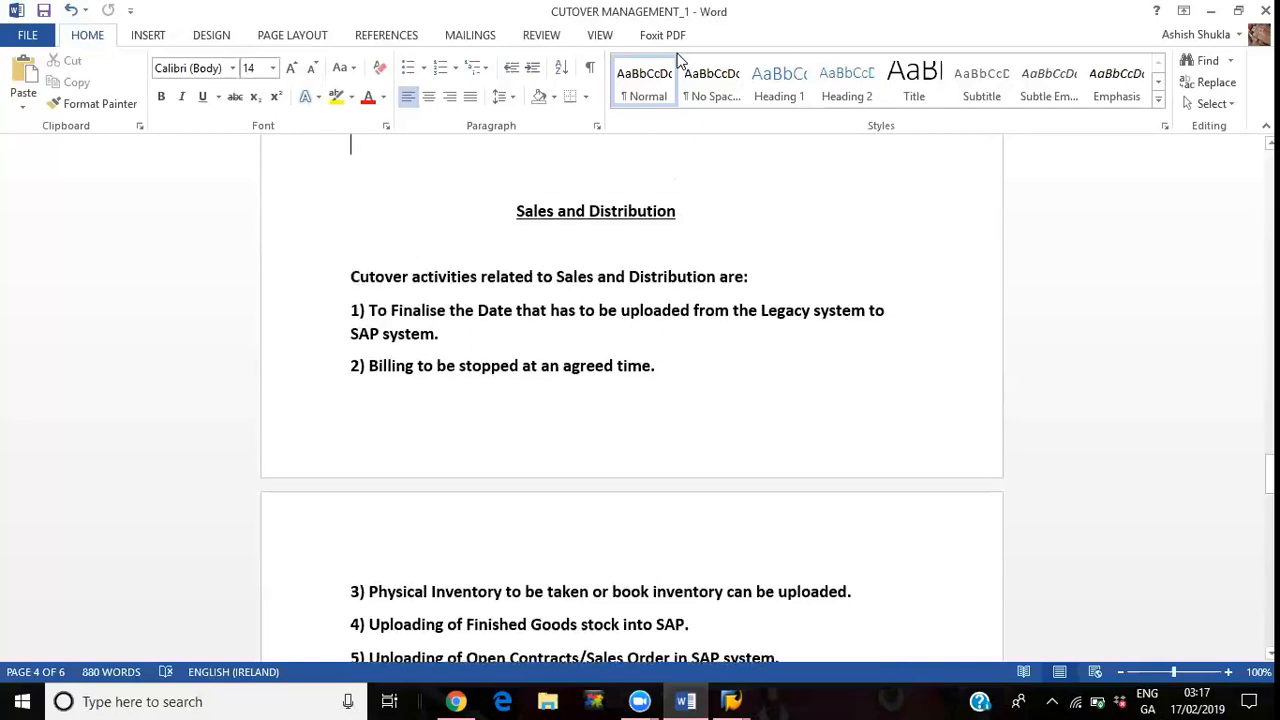
key(Up)
key(Up)
key(Up)
key(Up)
key(Up)
key(Up)
key(Up)
key(Up)
key(Up)
key(Up)
key(Up)
key(Up)
key(Up)
key(Up)
key(Up)
key(Up)
key(Up)
key(Up)
key(Up)
key(Up)
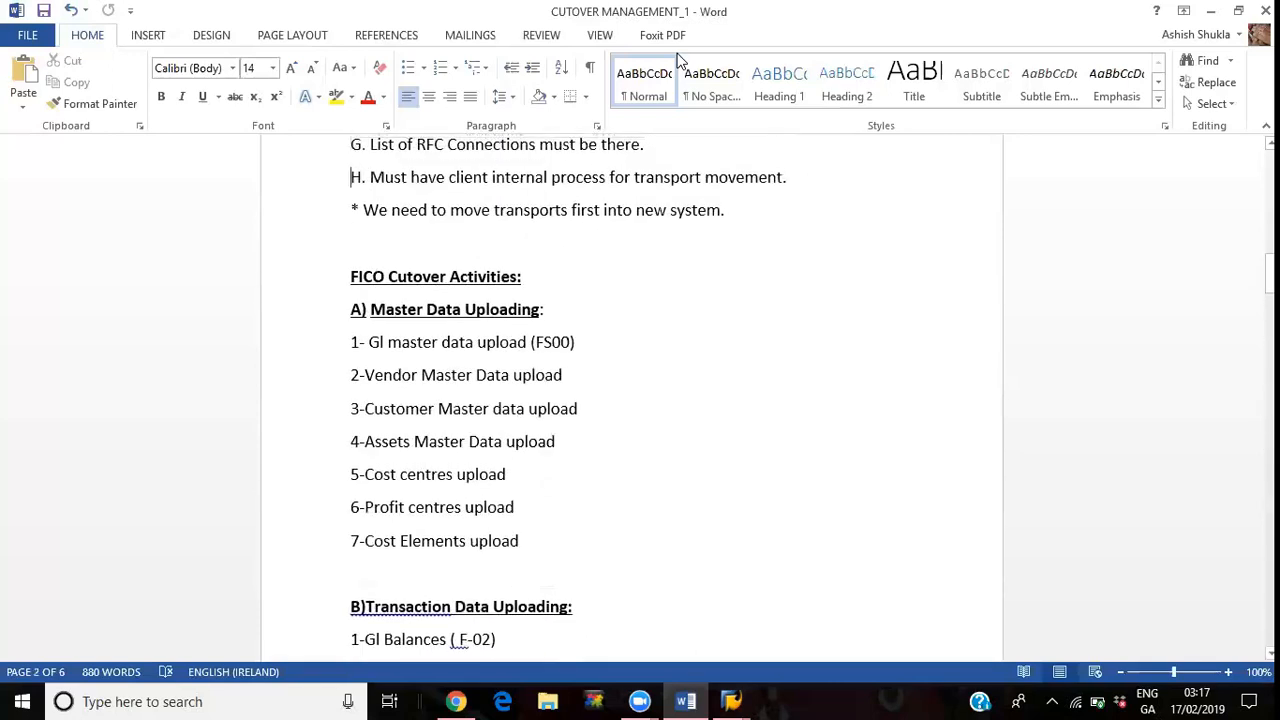
- Review the cutover document from FICO Cutover Activities through Production Planning and Warehouse Management to the Sales and Distribution activities
key(Down)
key(Down)
key(Down)
key(Down)
key(Down)
key(Down)
key(Down)
key(Down)
key(Down)
key(Down)
key(Down)
key(Down)
key(Down)
key(Down)
key(Down)
key(Down)
key(Down)
key(Down)
key(Down)
key(Down)
key(Down)
key(Down)
key(Down)
key(Down)
key(Down)
key(Down)
key(Down)
key(Down)
key(Down)
key(Down)
key(Down)
key(Down)
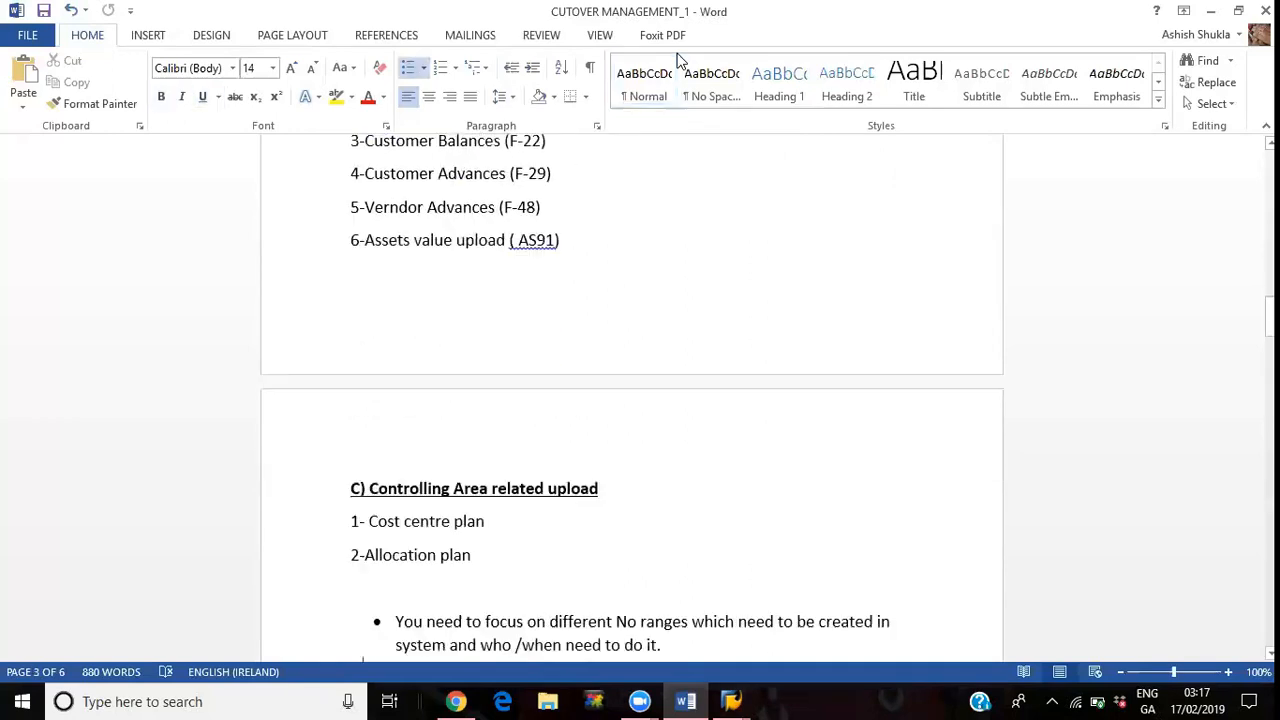
key(Down)
key(Down)
key(Down)
key(Down)
key(Down)
key(Down)
key(Down)
key(Down)
key(Down)
key(Down)
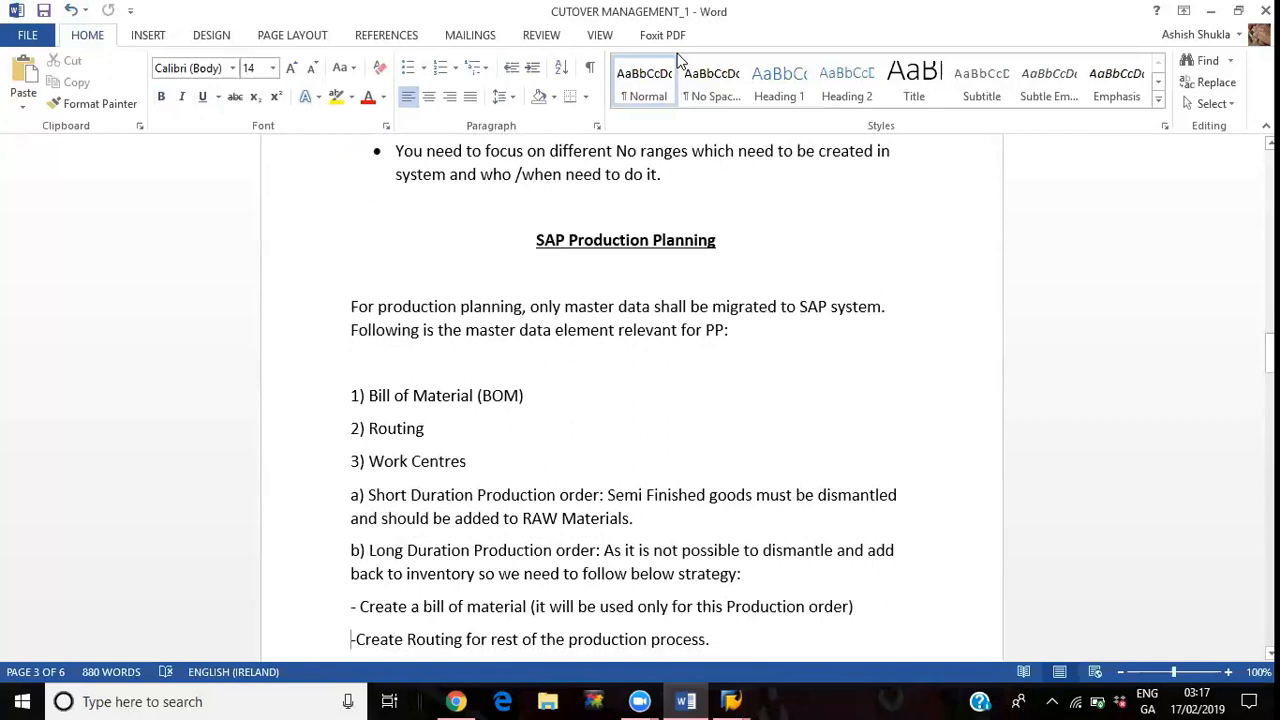
key(Down)
key(Down)
key(Down)
key(Down)
key(Down)
key(Down)
key(Down)
key(Down)
key(Down)
key(Down)
key(Down)
key(Down)
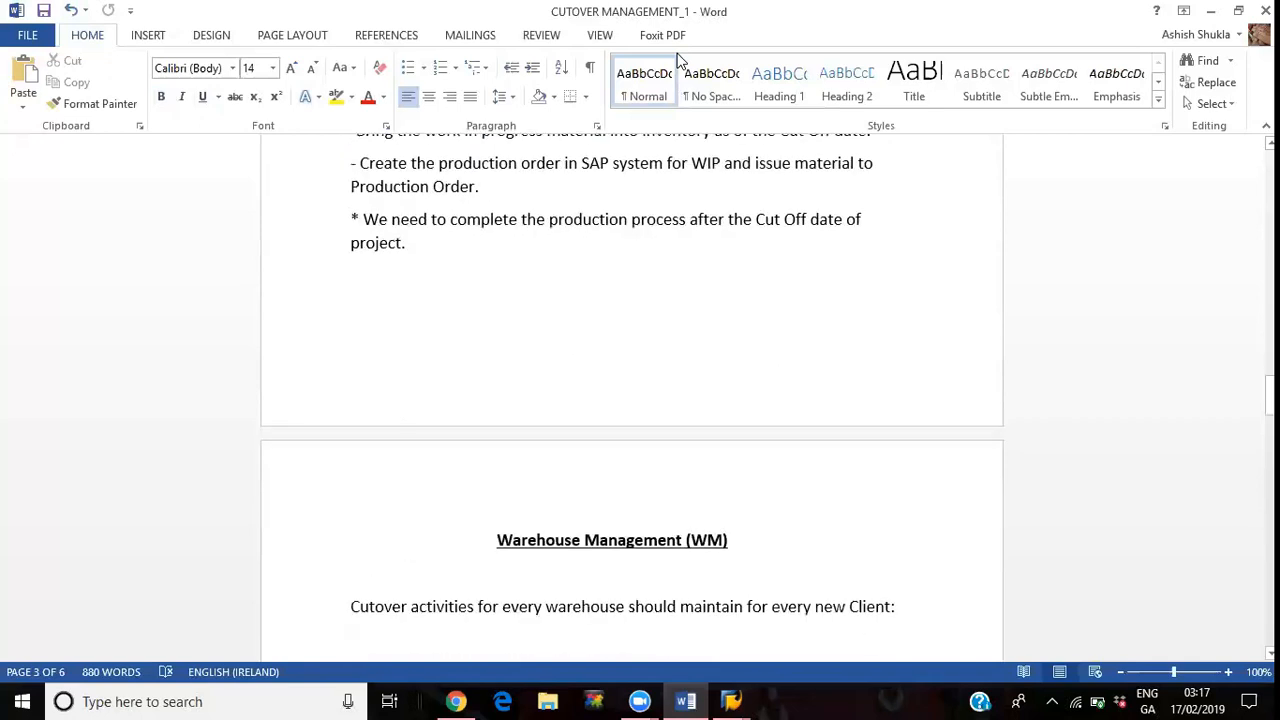
key(Down)
key(Down)
key(Down)
key(Down)
key(Down)
key(Down)
key(Down)
key(Down)
key(Down)
key(Down)
key(Down)
key(Down)
key(Down)
key(Down)
key(Down)
key(Down)
key(Down)
key(Down)
key(Down)
key(Down)
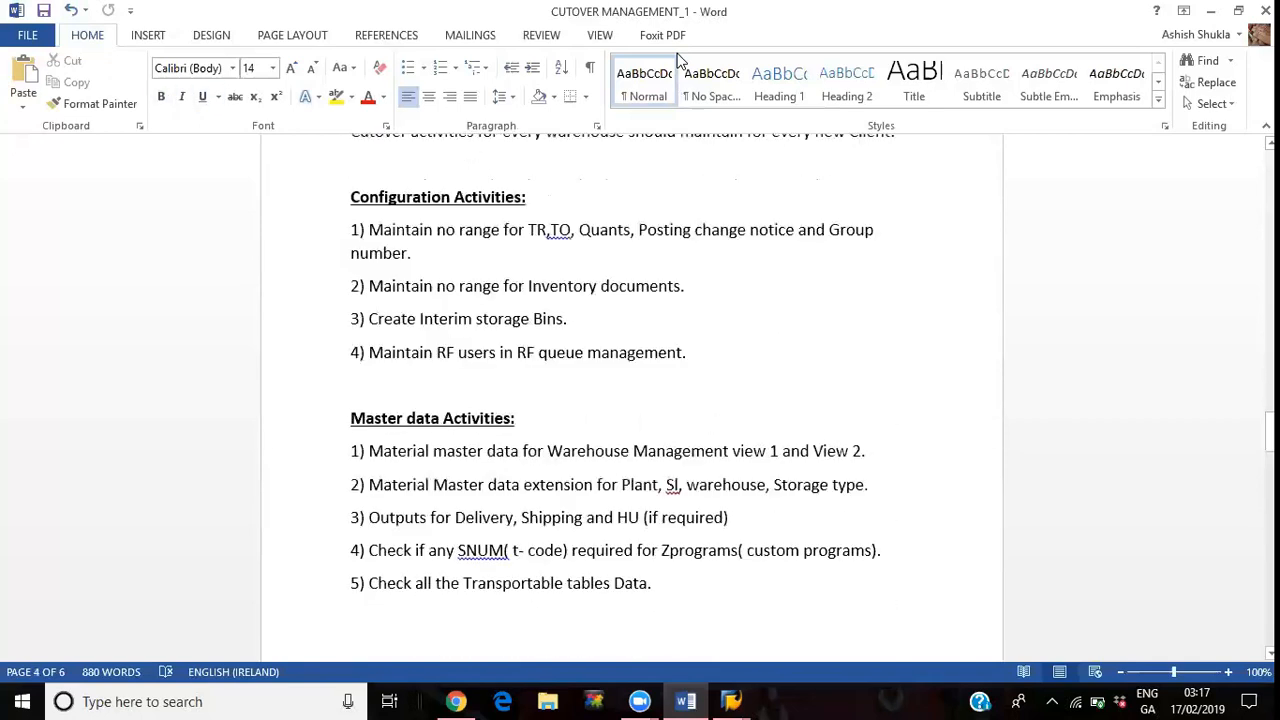
key(Down)
key(Down)
key(Down)
key(Down)
key(Down)
key(Down)
key(Down)
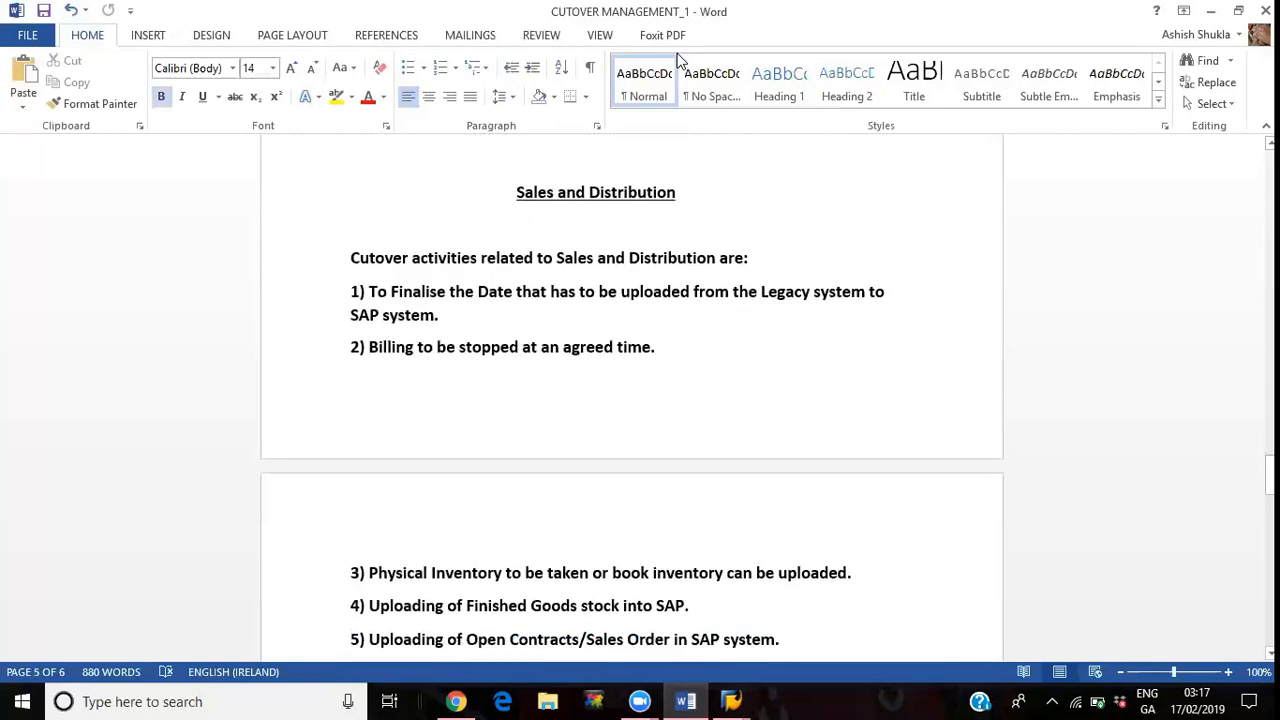
- Review the cutover document from the remaining Sales and Distribution activities through Material Management item 10
key(Down)
key(Down)
key(Down)
key(Down)
key(Down)
key(Down)
key(Down)
key(Down)
key(Down)
key(Down)
key(Down)
key(Down)
key(Down)
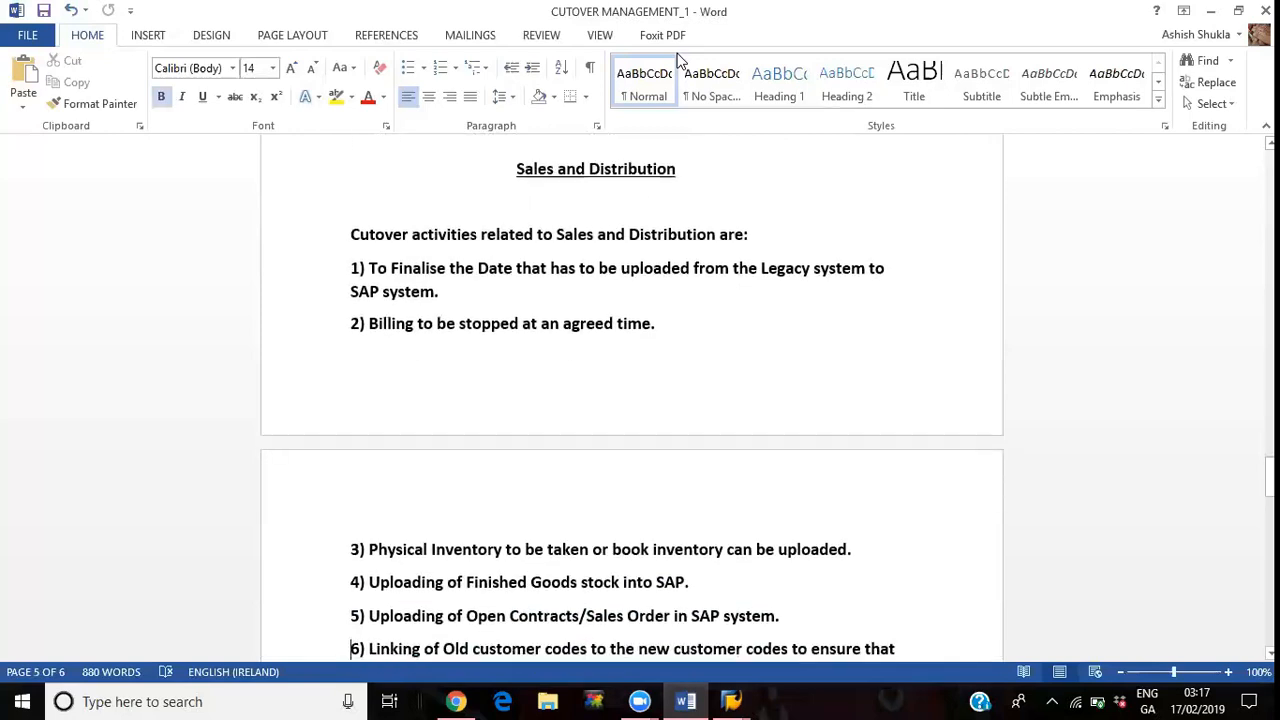
key(Down)
key(Down)
key(Down)
key(Down)
key(Down)
key(Down)
key(Down)
key(Down)
key(Down)
key(Down)
key(Down)
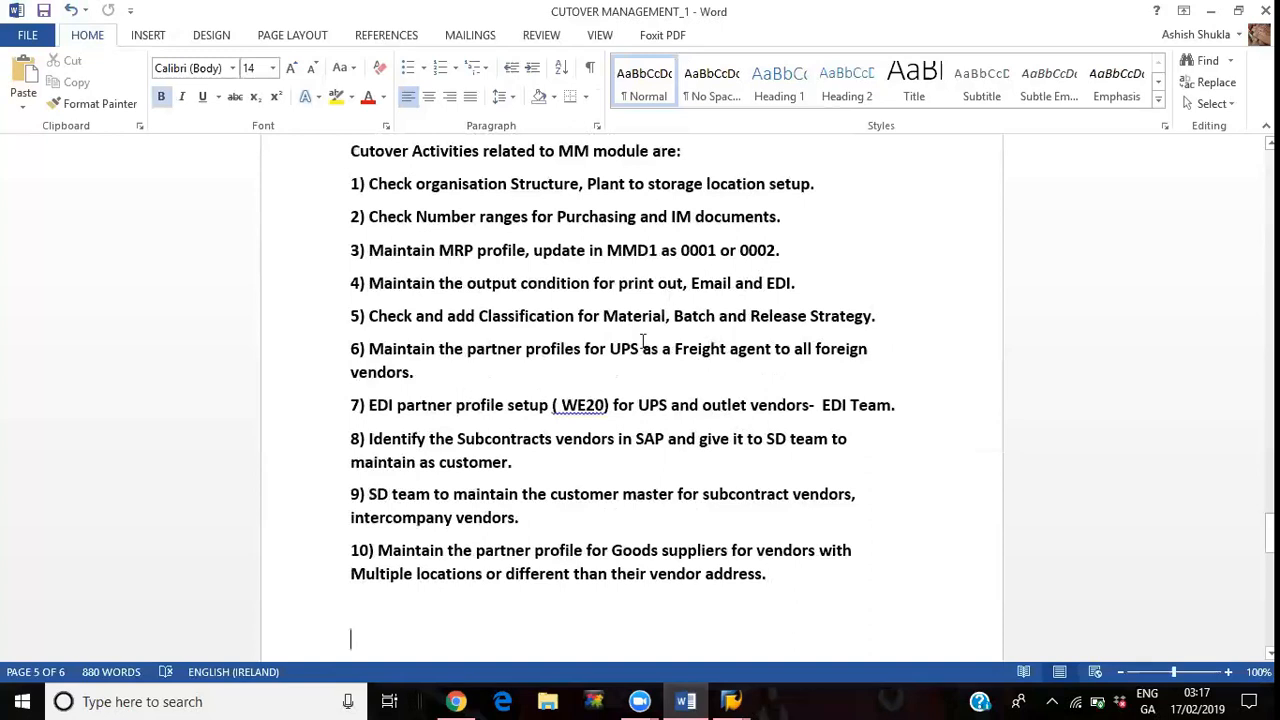
- Correct the flagged spacing in Material Management item 7 by accepting the suggestions "(WE20" and "- EDI"
right_click(563, 405)
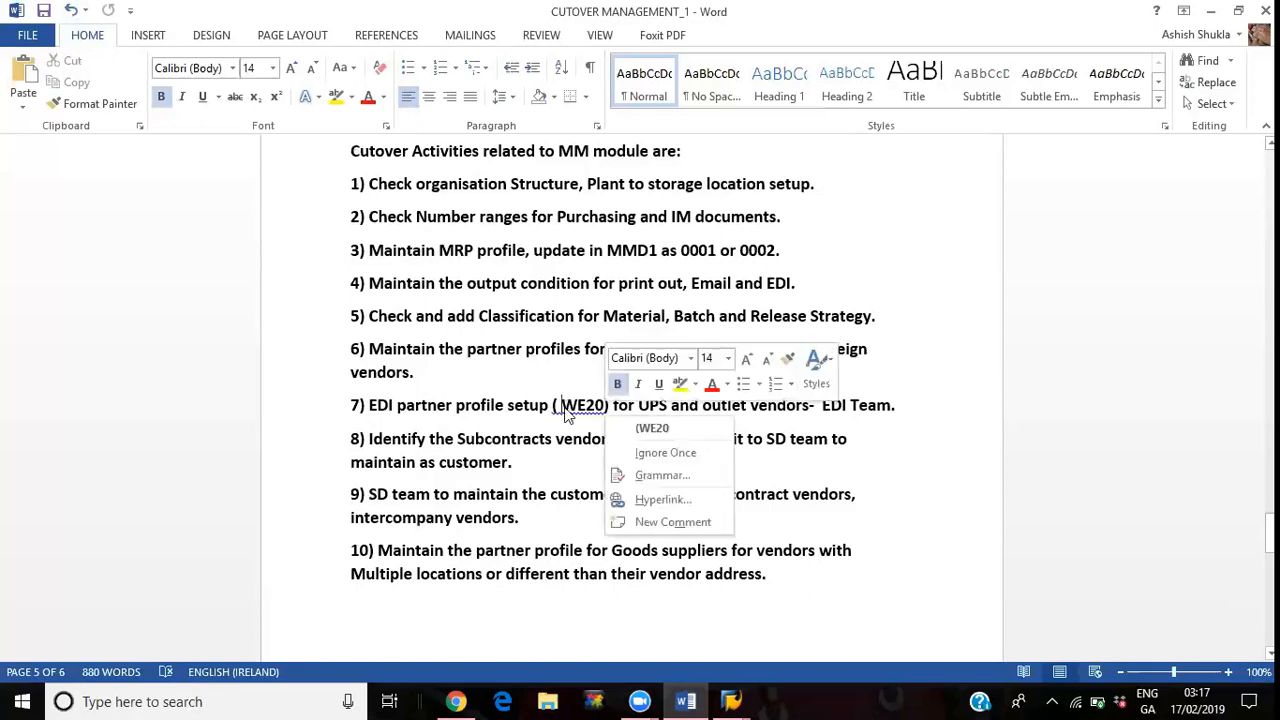
click(639, 433)
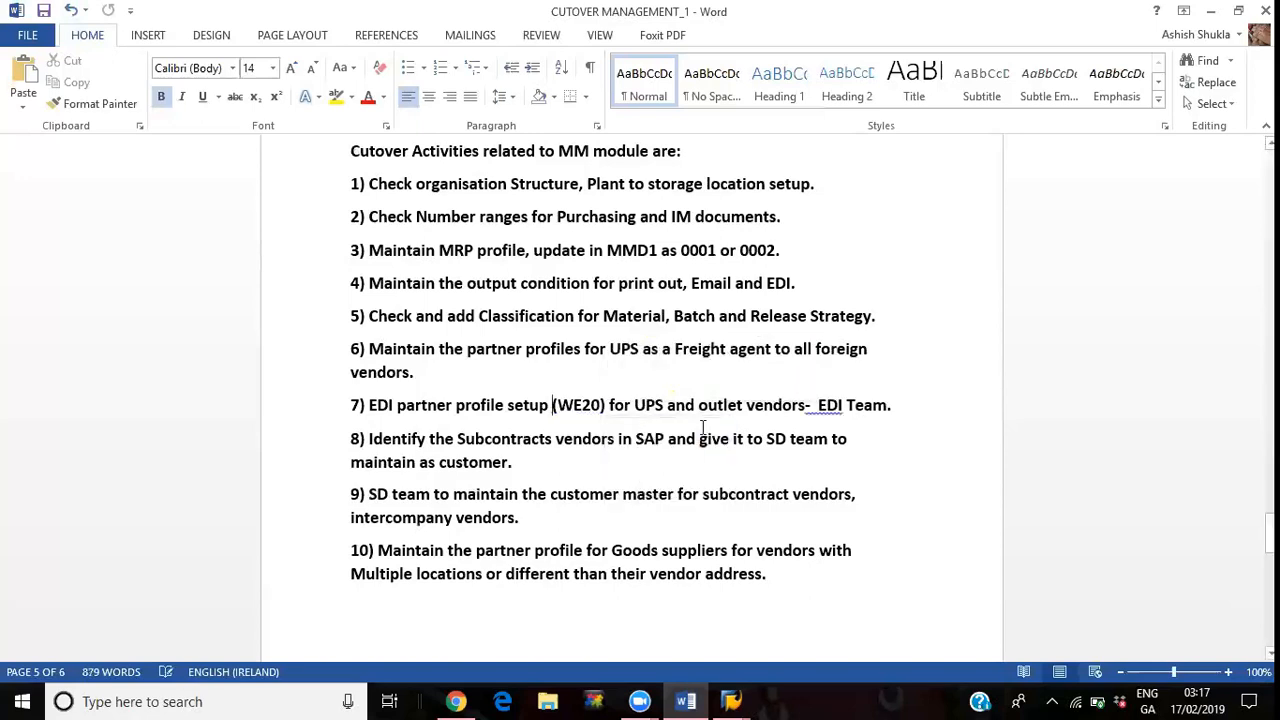
right_click(819, 405)
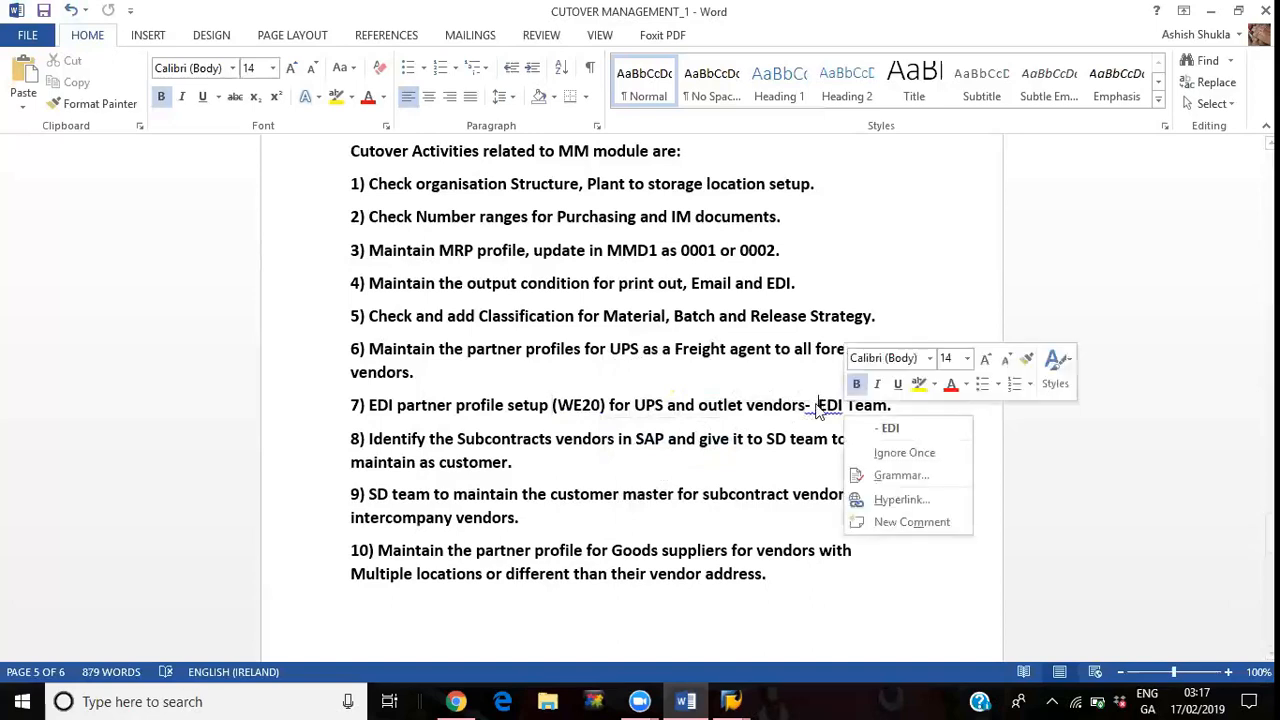
click(864, 430)
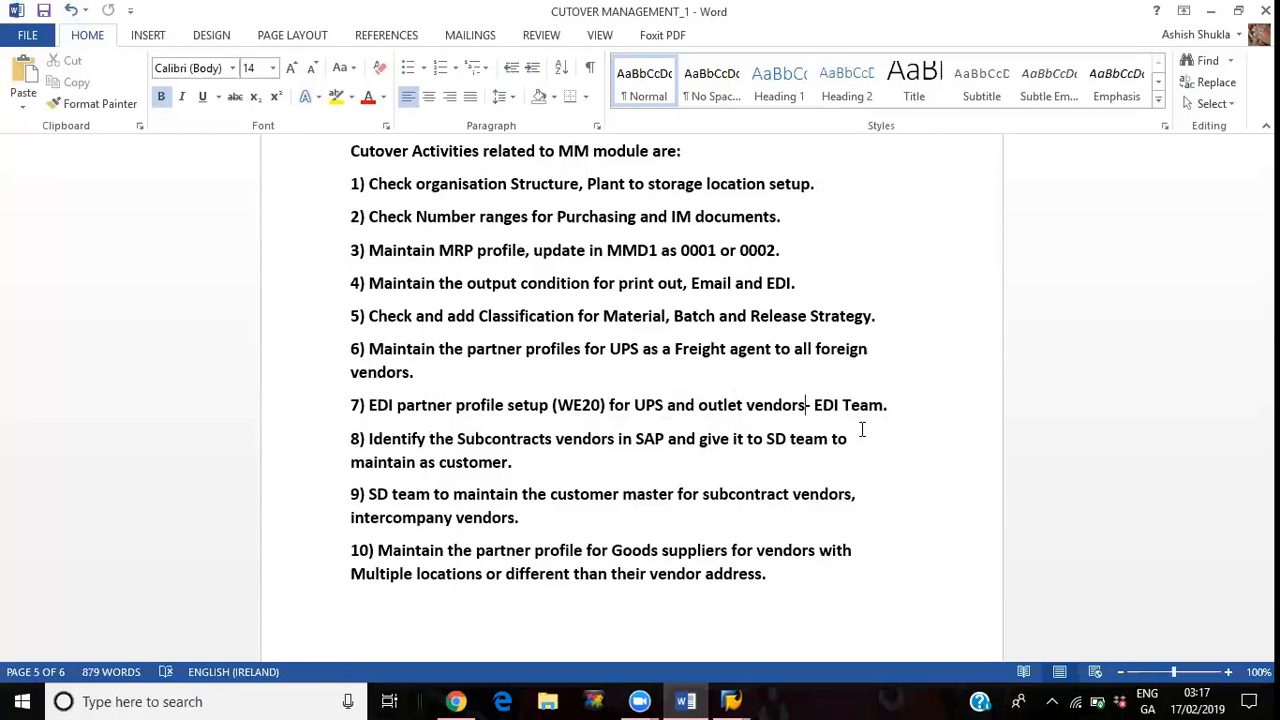
- Review back up from Material Management item 7 to the Sales and Distribution activities and save the cutover document
key(Up)
key(Up)
key(Up)
key(Up)
key(Up)
key(Up)
key(Up)
key(Up)
key(Up)
key(Up)
key(Up)
key(Up)
key(Up)
key(Up)
key(Up)
key(Up)
key(Up)
key(Up)
key(Up)
key(Up)
key(Up)
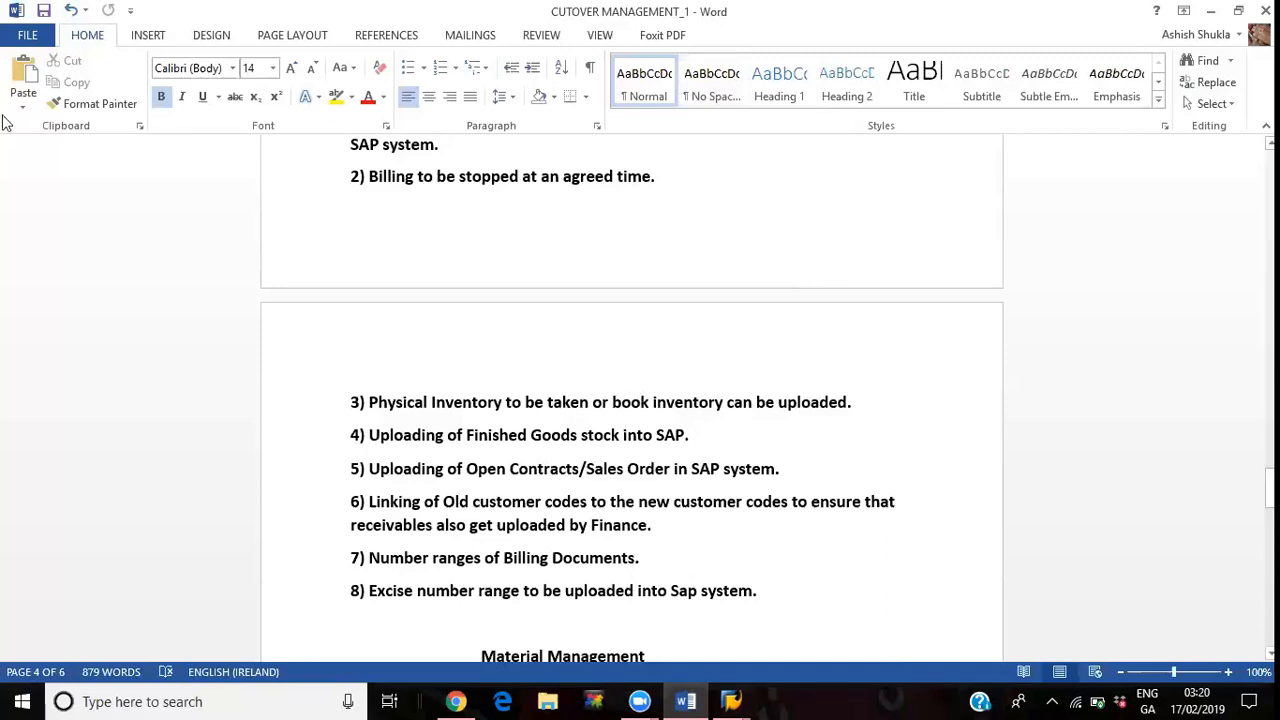
click(43, 11)
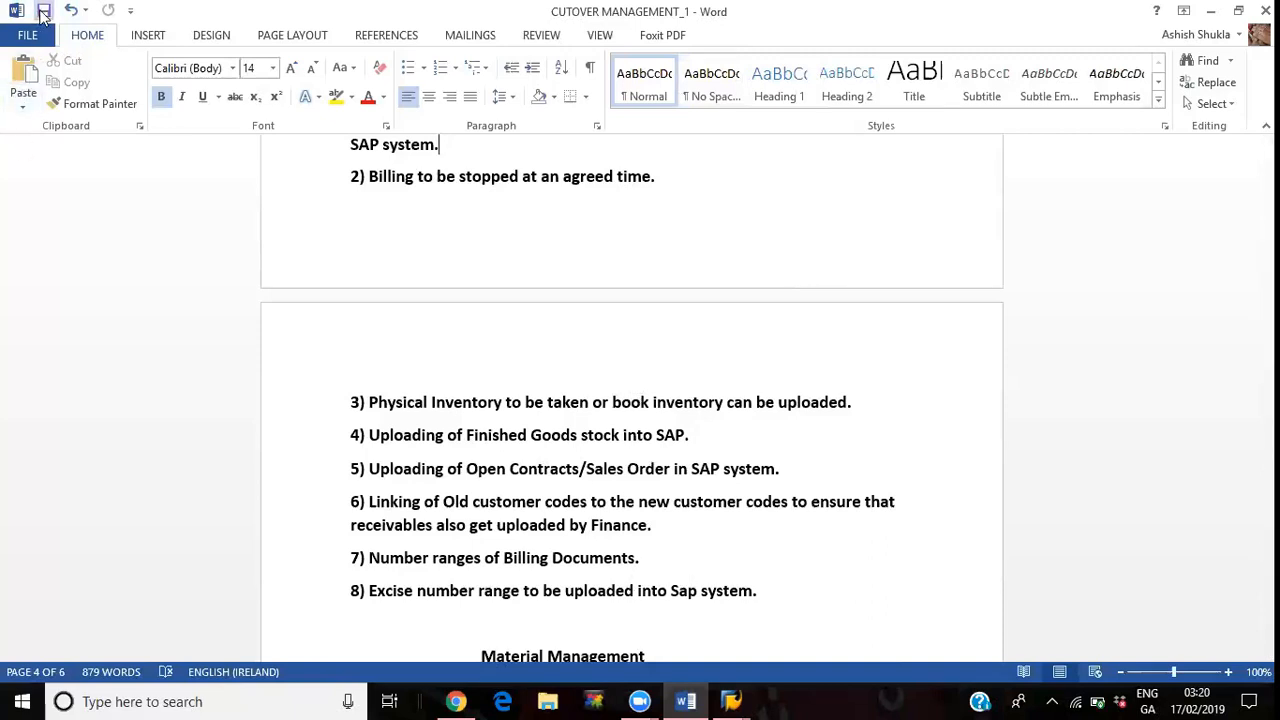